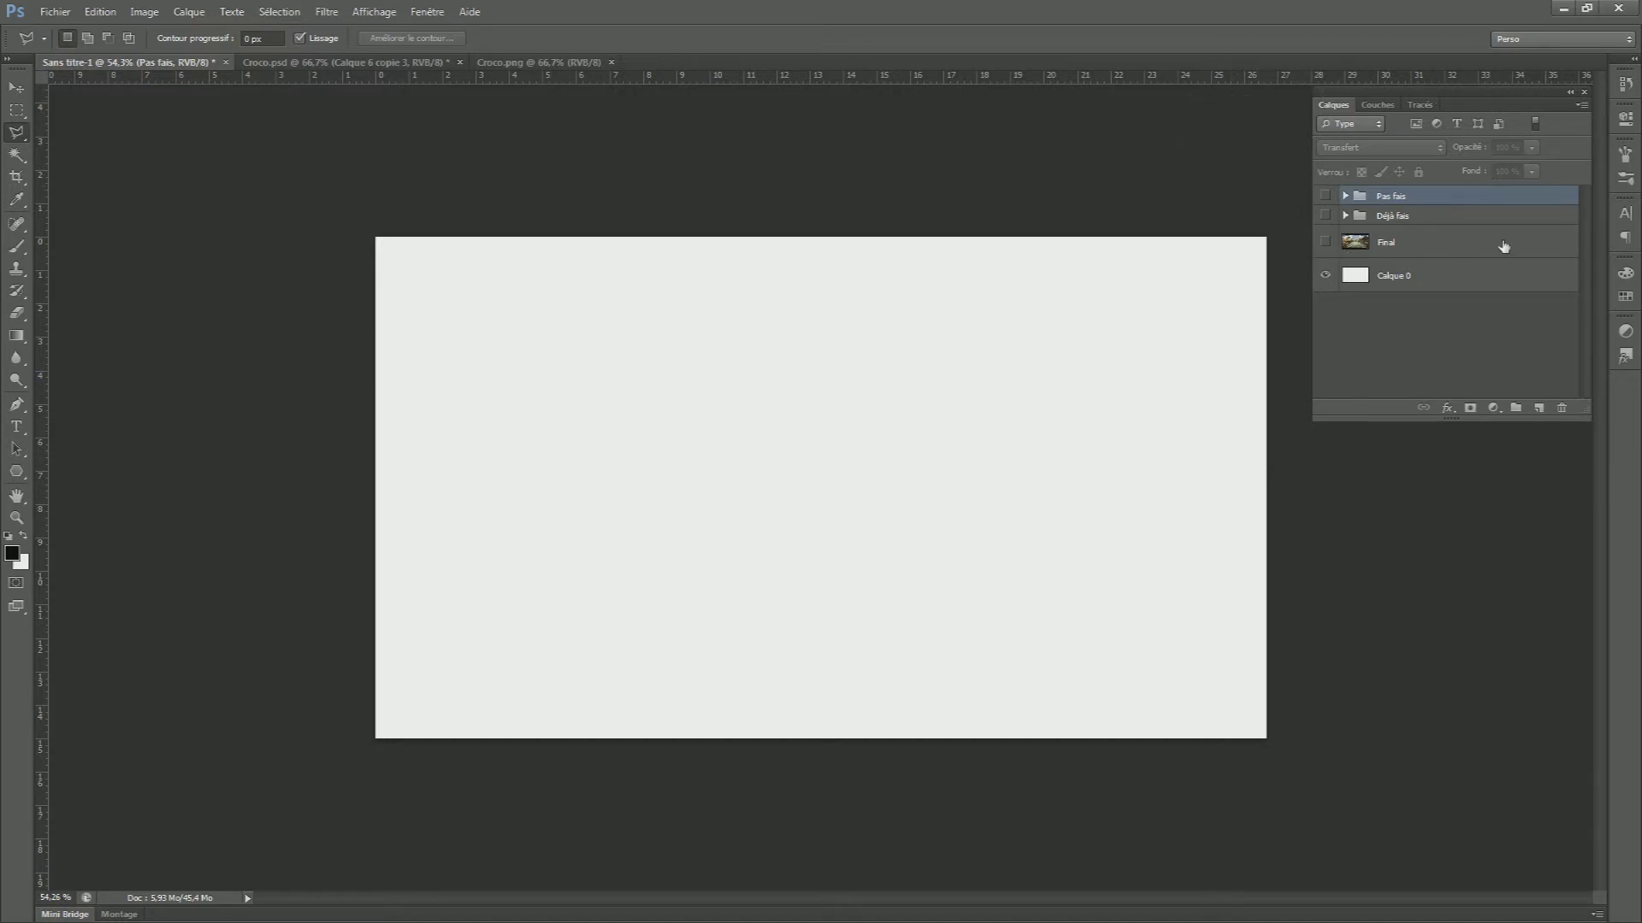
{"action": "scroll", "coordinate": [979, 462], "scroll_direction": "up", "scroll_amount": 3}
{"action": "scroll", "coordinate": [979, 462], "scroll_direction": "down", "scroll_amount": 3}
{"action": "scroll", "coordinate": [979, 461], "scroll_direction": "up", "scroll_amount": 2}
{"action": "scroll", "coordinate": [979, 462], "scroll_direction": "down", "scroll_amount": 1}
{"action": "scroll", "coordinate": [979, 461], "scroll_direction": "up", "scroll_amount": 1}
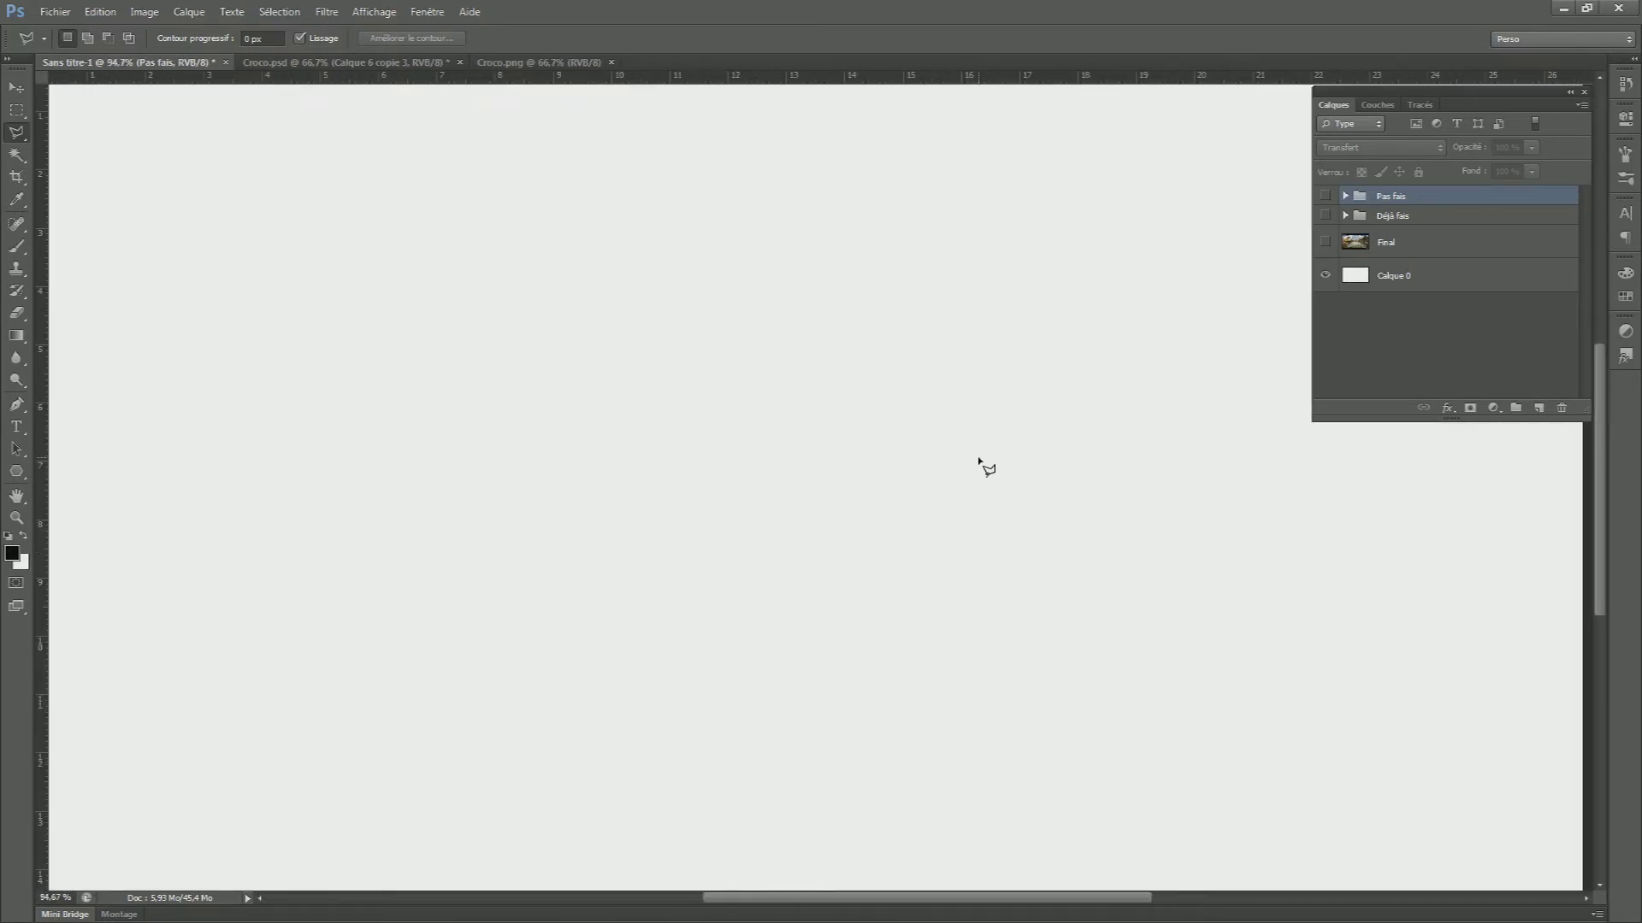
{"action": "scroll", "coordinate": [979, 461], "scroll_direction": "down", "scroll_amount": 2}
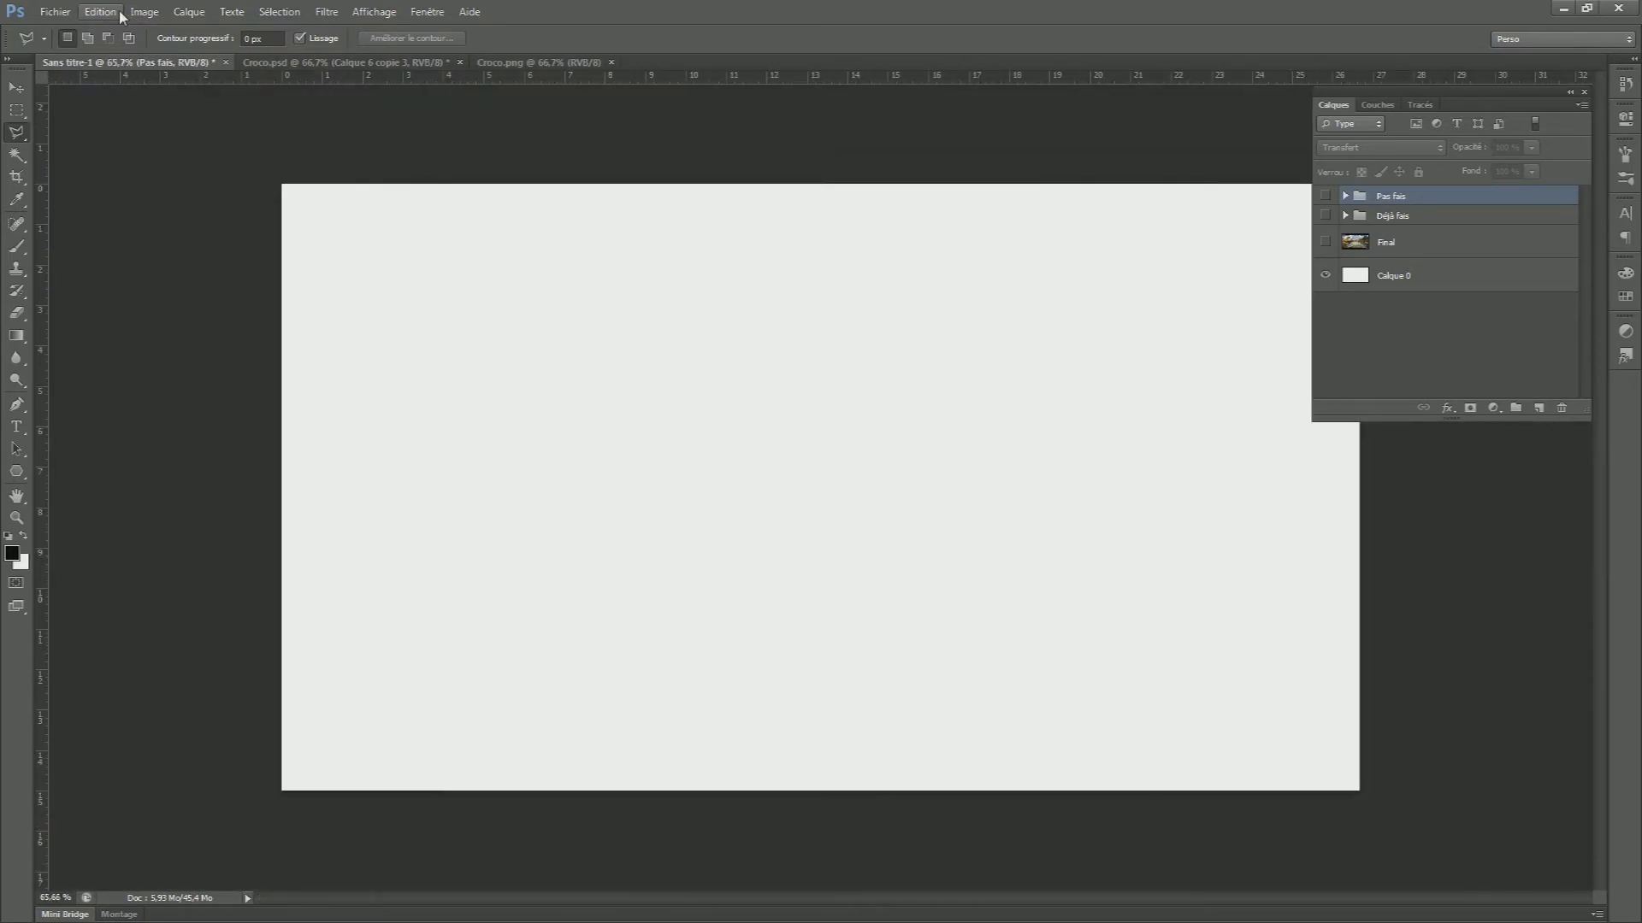
Check the scroll-wheel zoom option in the general preferences and test zooming on the canvas
{"action": "left_click", "coordinate": [100, 12]}
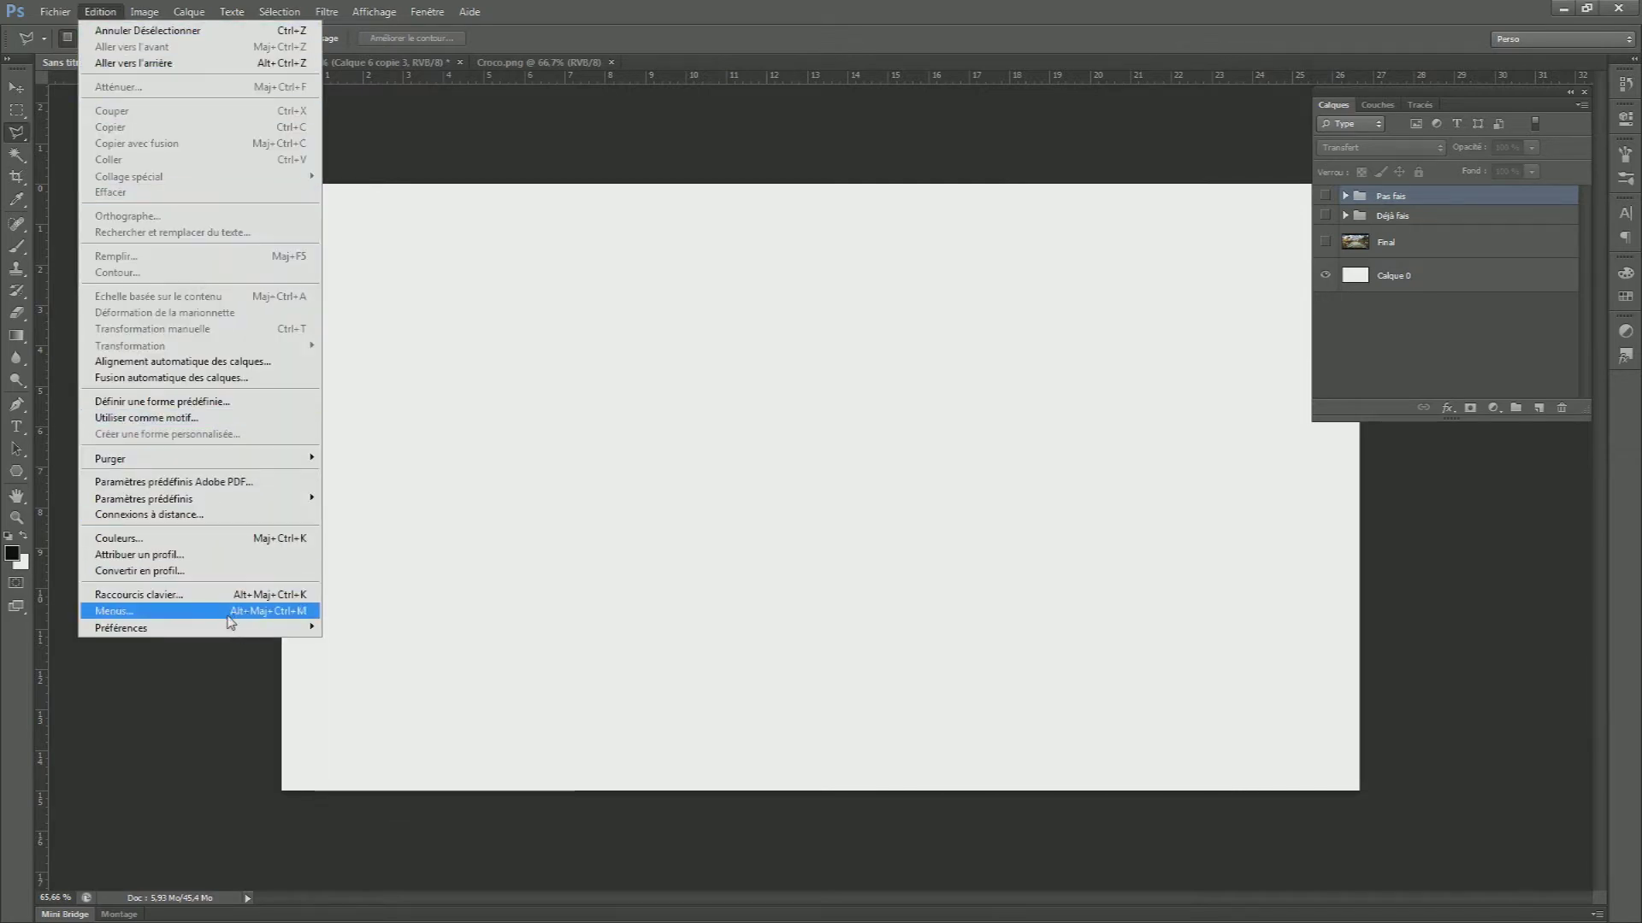
{"action": "left_click", "coordinate": [373, 630]}
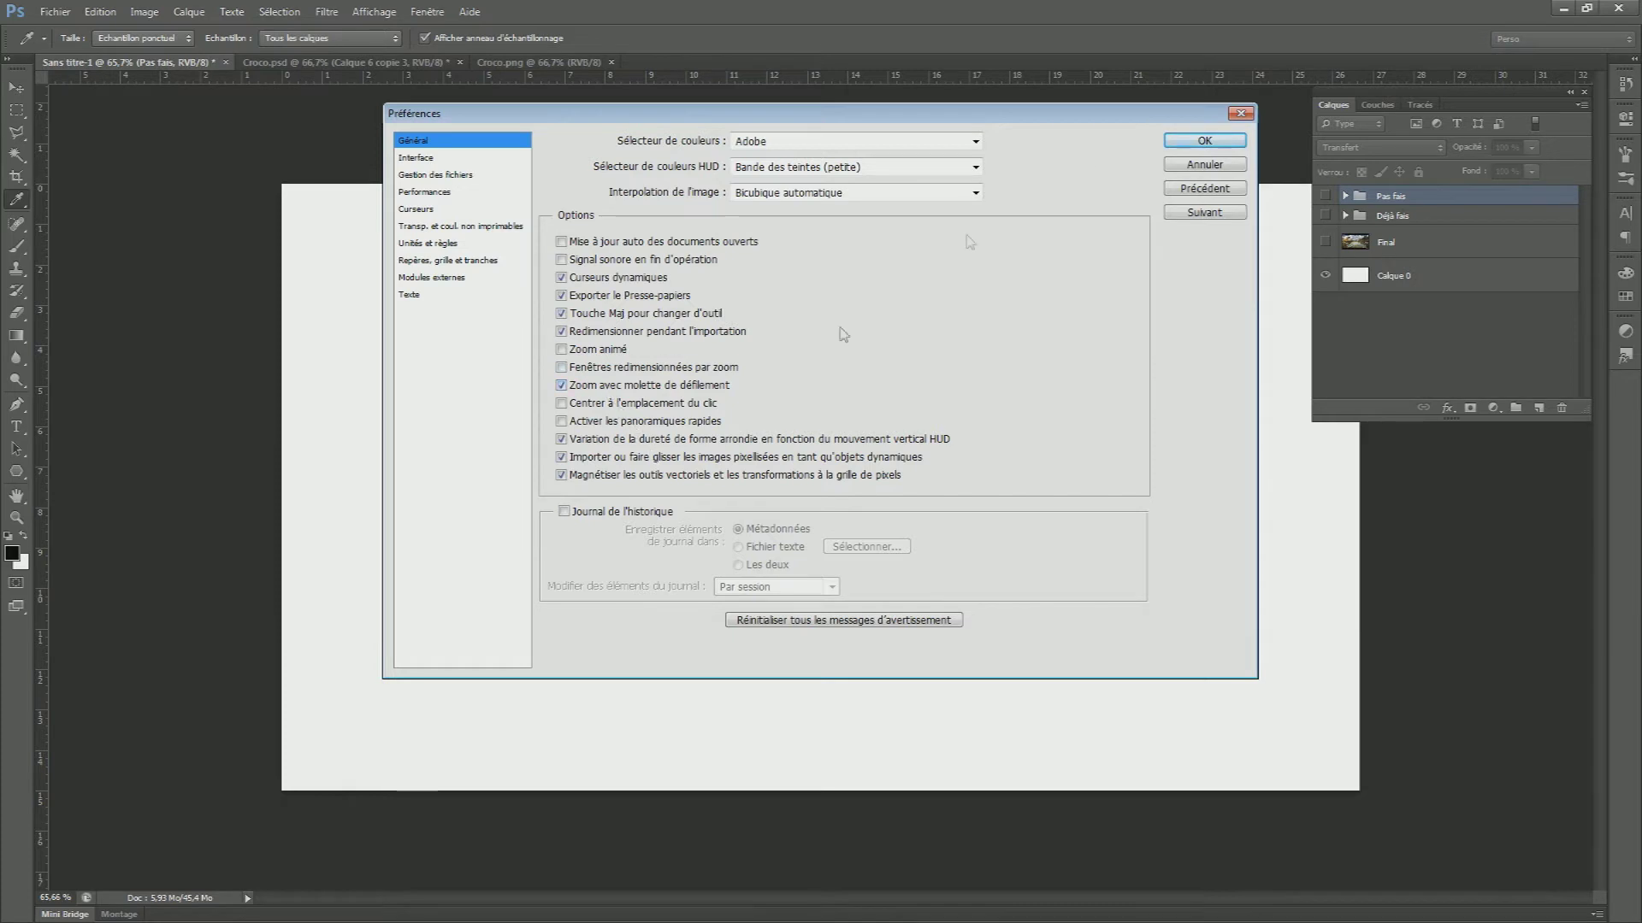
{"action": "left_click", "coordinate": [1217, 141]}
{"action": "scroll", "coordinate": [706, 574], "scroll_direction": "up", "scroll_amount": 5}
{"action": "scroll", "coordinate": [706, 573], "scroll_direction": "down", "scroll_amount": 5}
{"action": "scroll", "coordinate": [706, 573], "scroll_direction": "up", "scroll_amount": 1}
{"action": "scroll", "coordinate": [706, 574], "scroll_direction": "up", "scroll_amount": 1}
{"action": "scroll", "coordinate": [707, 574], "scroll_direction": "down", "scroll_amount": 3}
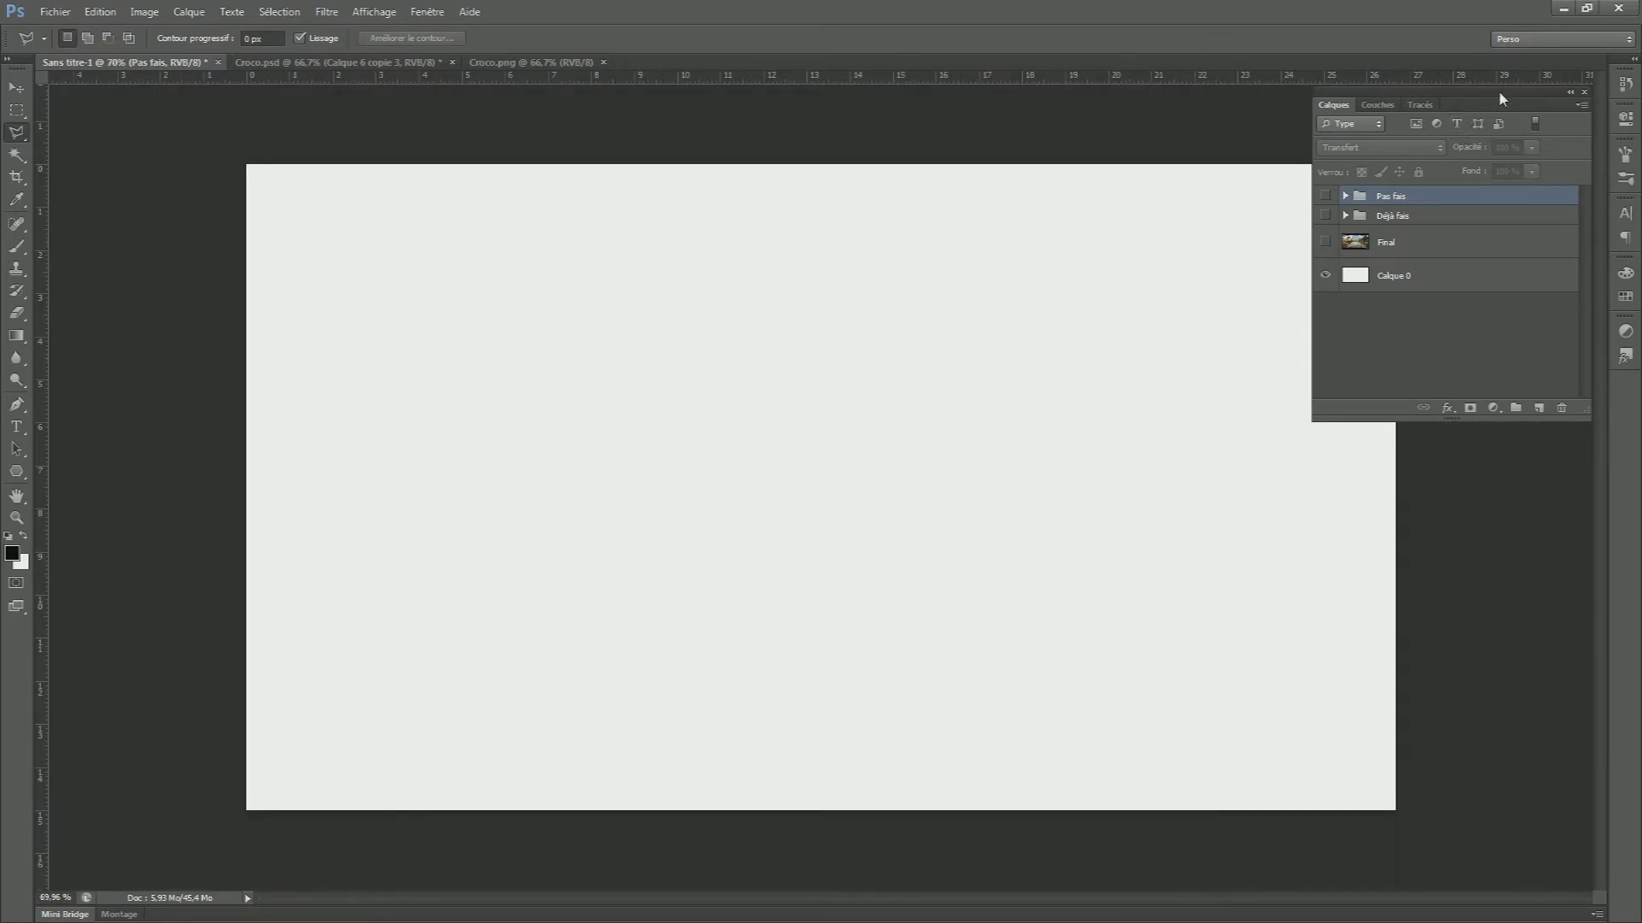
Create a white 1920 × 1080 pixel, 8-bit RGB document at 72 pixels/cm and close it again, returning to Sans titre-1
{"action": "left_click", "coordinate": [74, 15]}
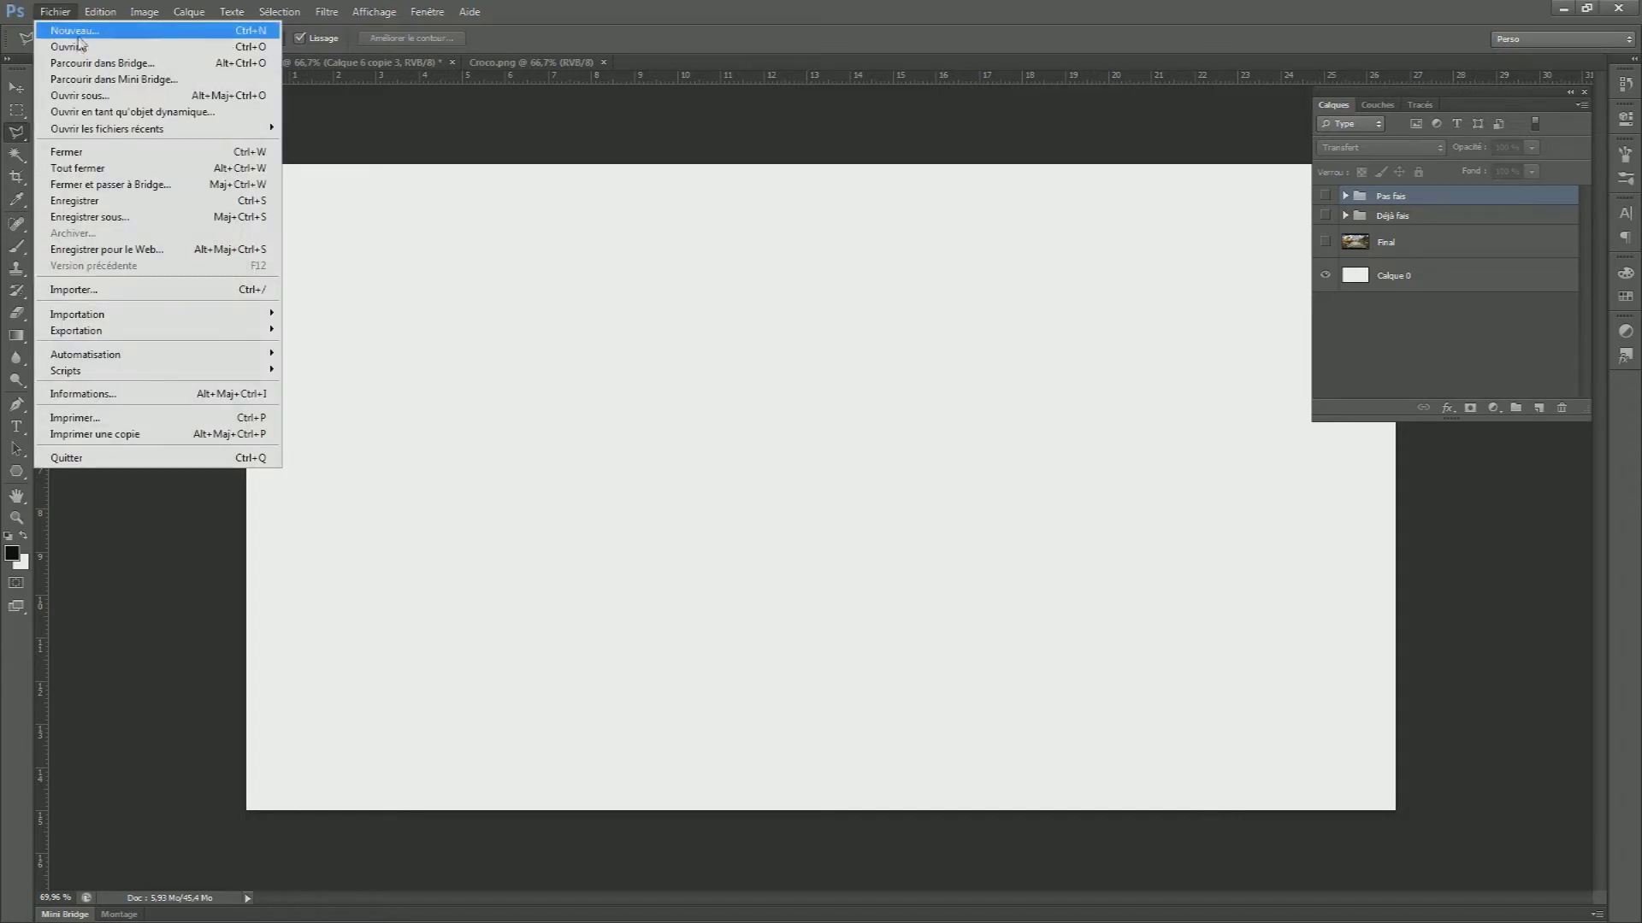
{"action": "left_click", "coordinate": [77, 33]}
{"action": "left_click_drag", "start_coordinate": [727, 312], "coordinate": [641, 310]}
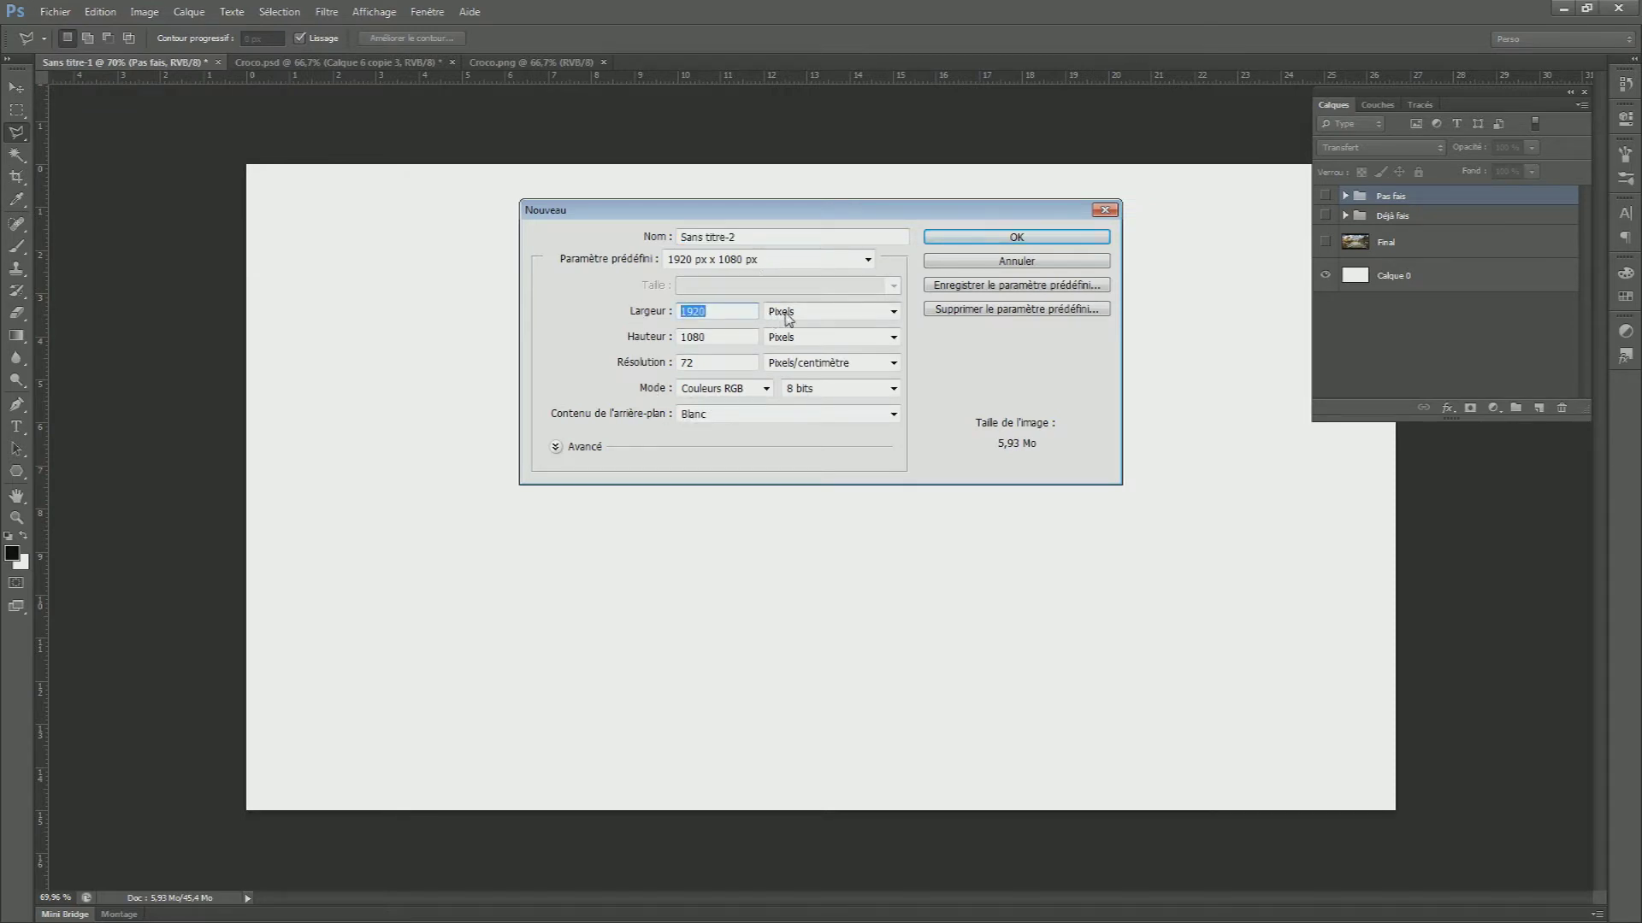
{"action": "left_click_drag", "start_coordinate": [737, 336], "coordinate": [637, 342]}
{"action": "left_click_drag", "start_coordinate": [732, 363], "coordinate": [611, 370]}
{"action": "left_click", "coordinate": [798, 417]}
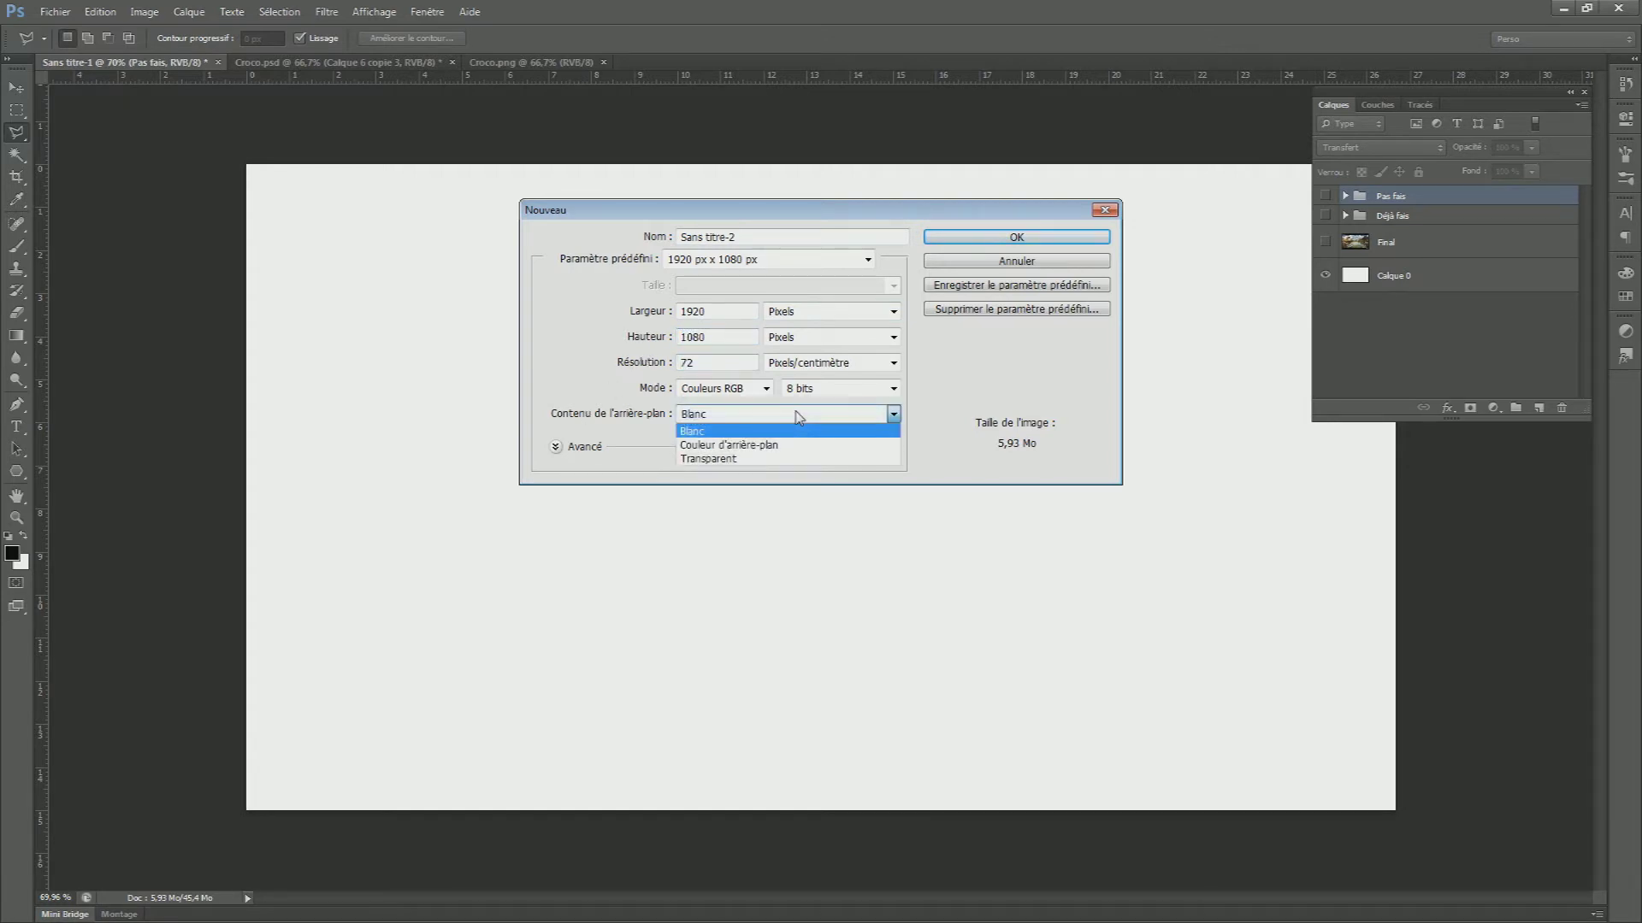
{"action": "left_click", "coordinate": [797, 416]}
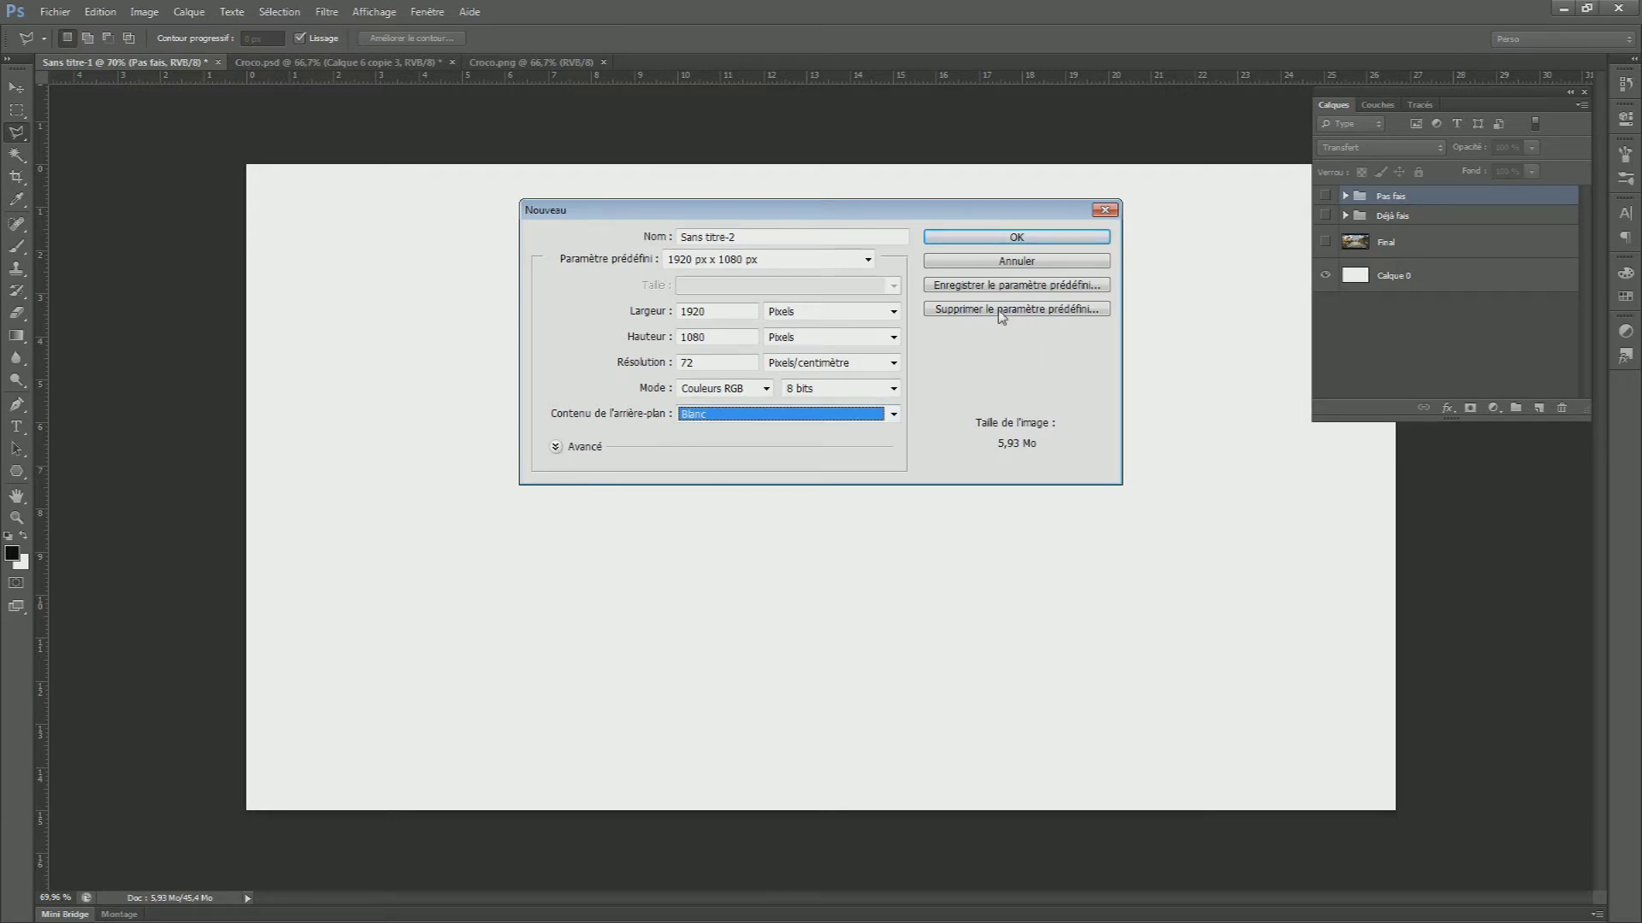
{"action": "left_click", "coordinate": [1011, 240]}
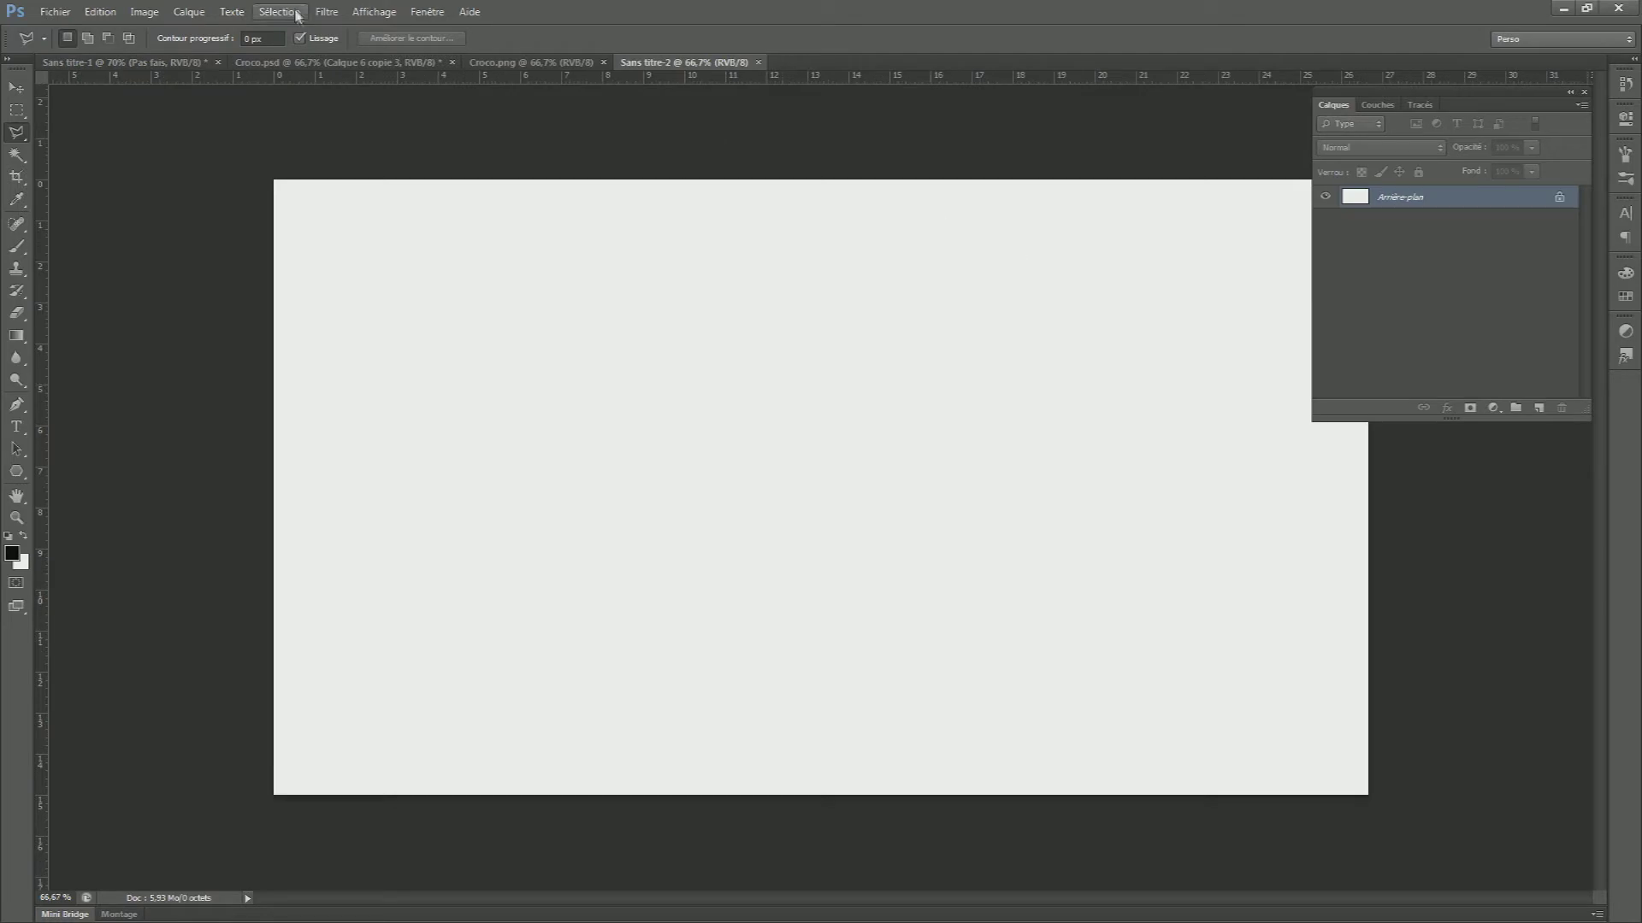
{"action": "left_click", "coordinate": [126, 63]}
{"action": "left_click", "coordinate": [757, 63]}
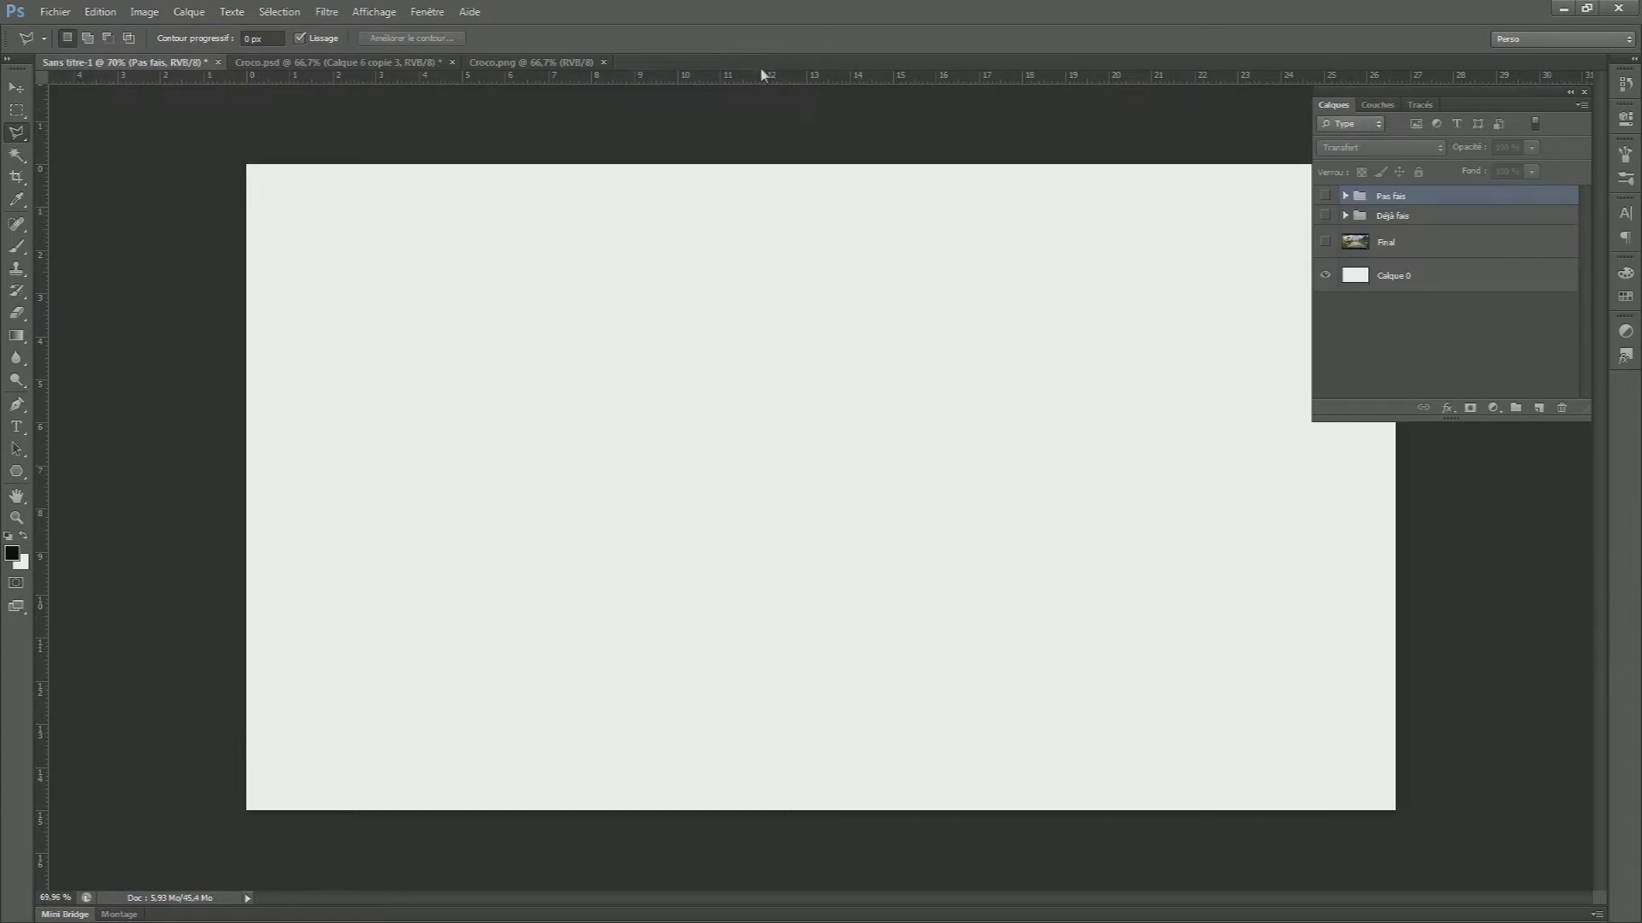
{"action": "left_click", "coordinate": [1415, 278]}
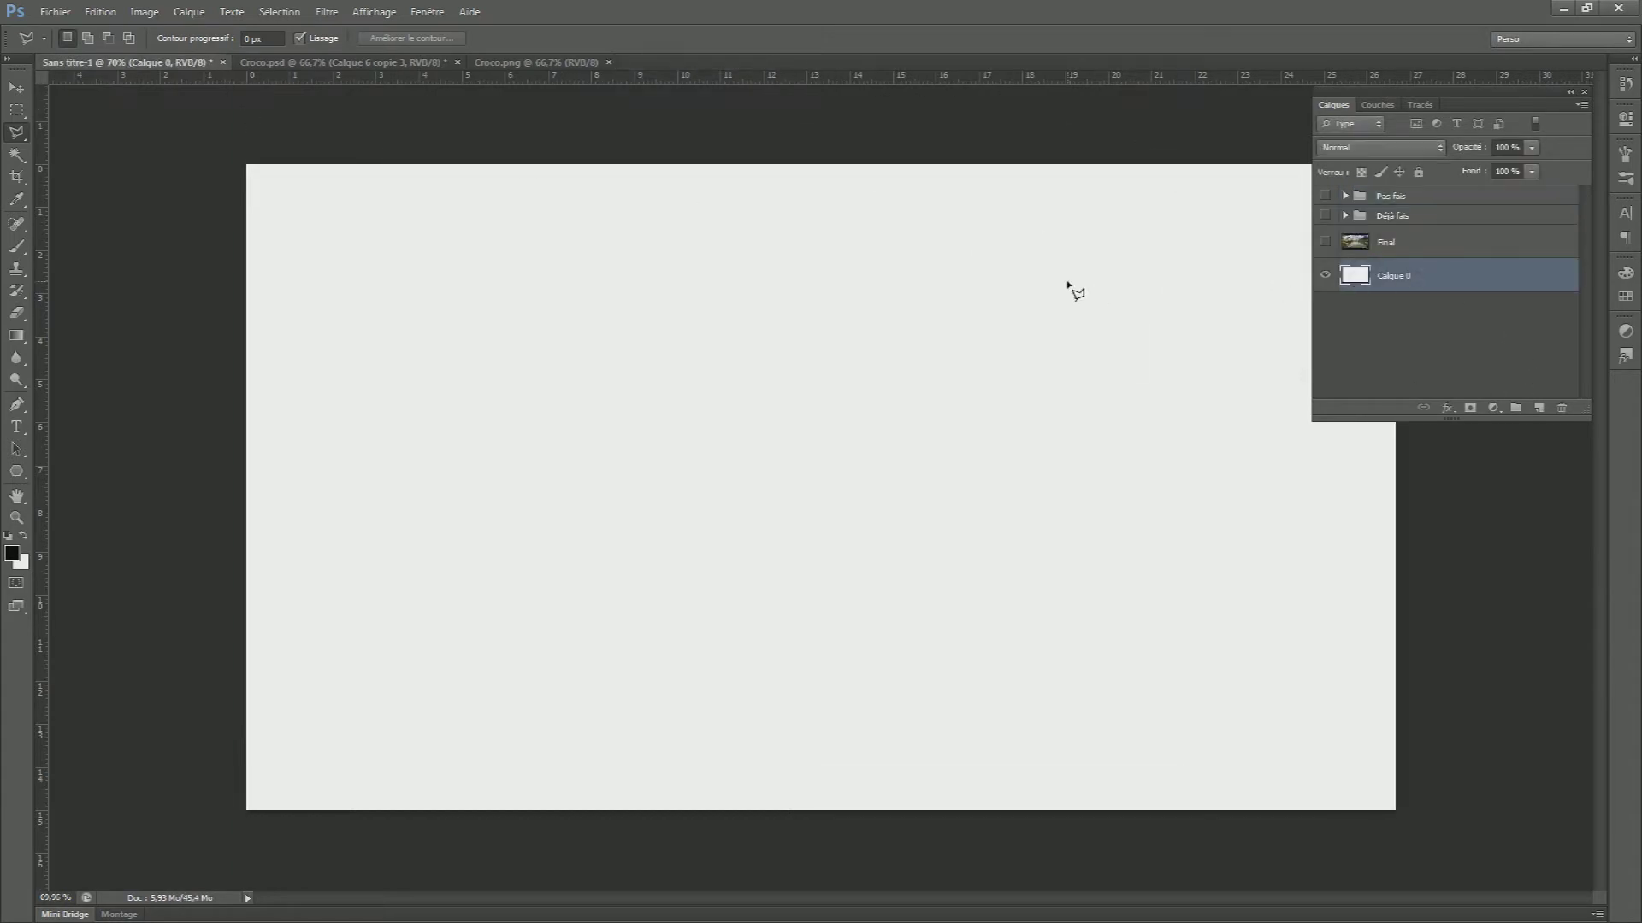
{"action": "left_click", "coordinate": [1440, 203]}
{"action": "left_click", "coordinate": [1424, 239]}
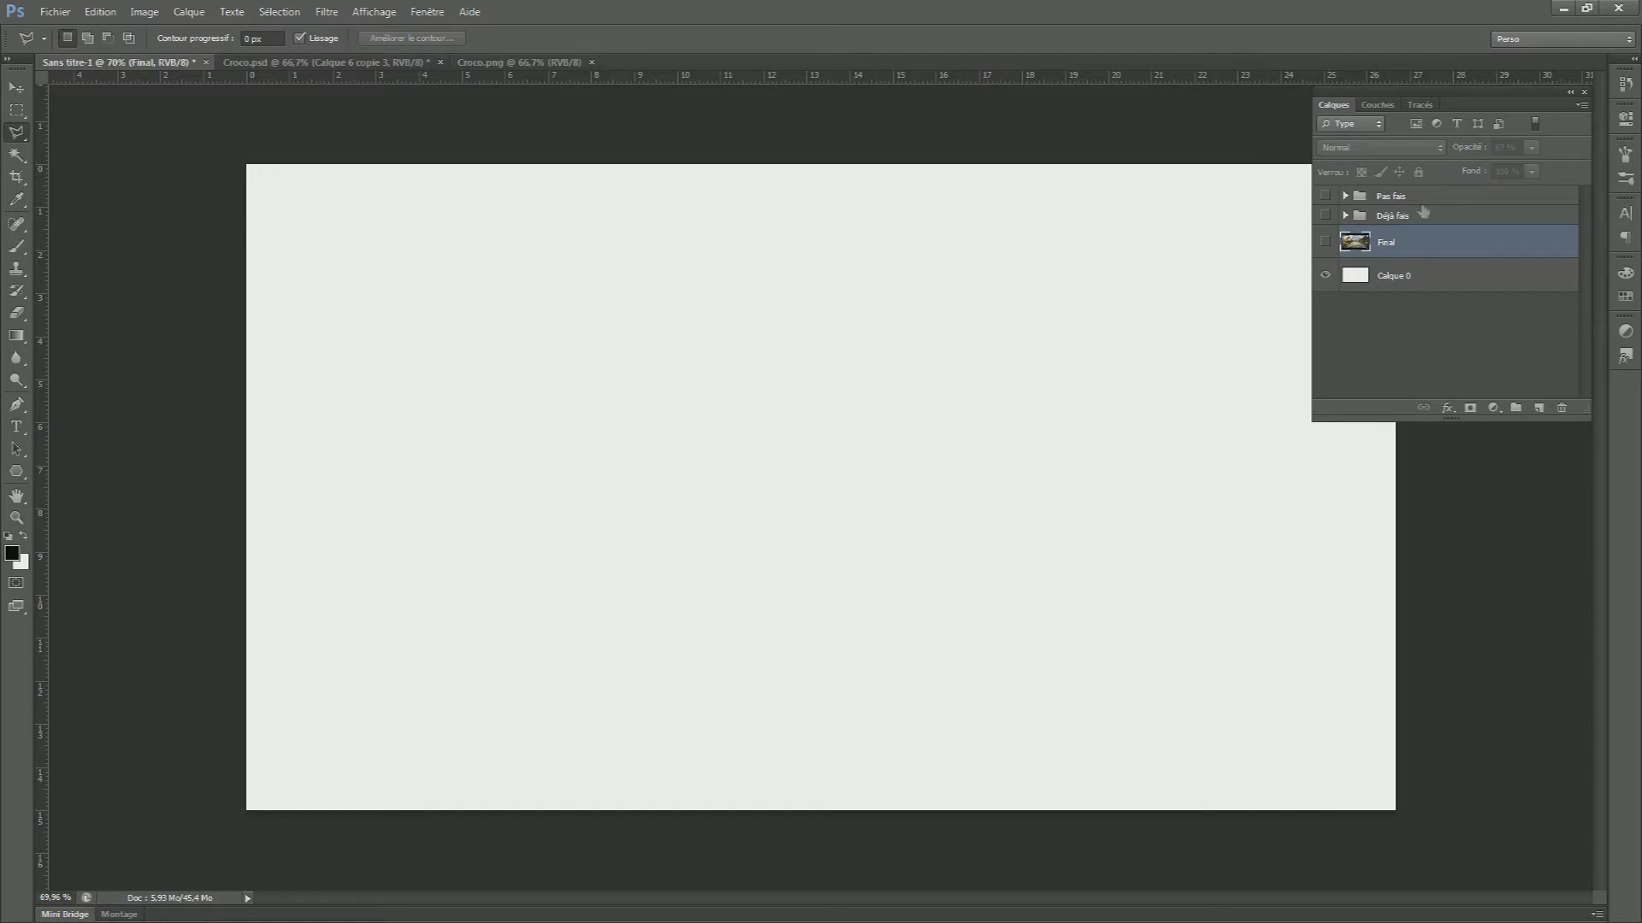
{"action": "left_click", "coordinate": [1423, 214]}
{"action": "left_click", "coordinate": [1423, 240], "text": "shift"}
{"action": "left_click", "coordinate": [1428, 197]}
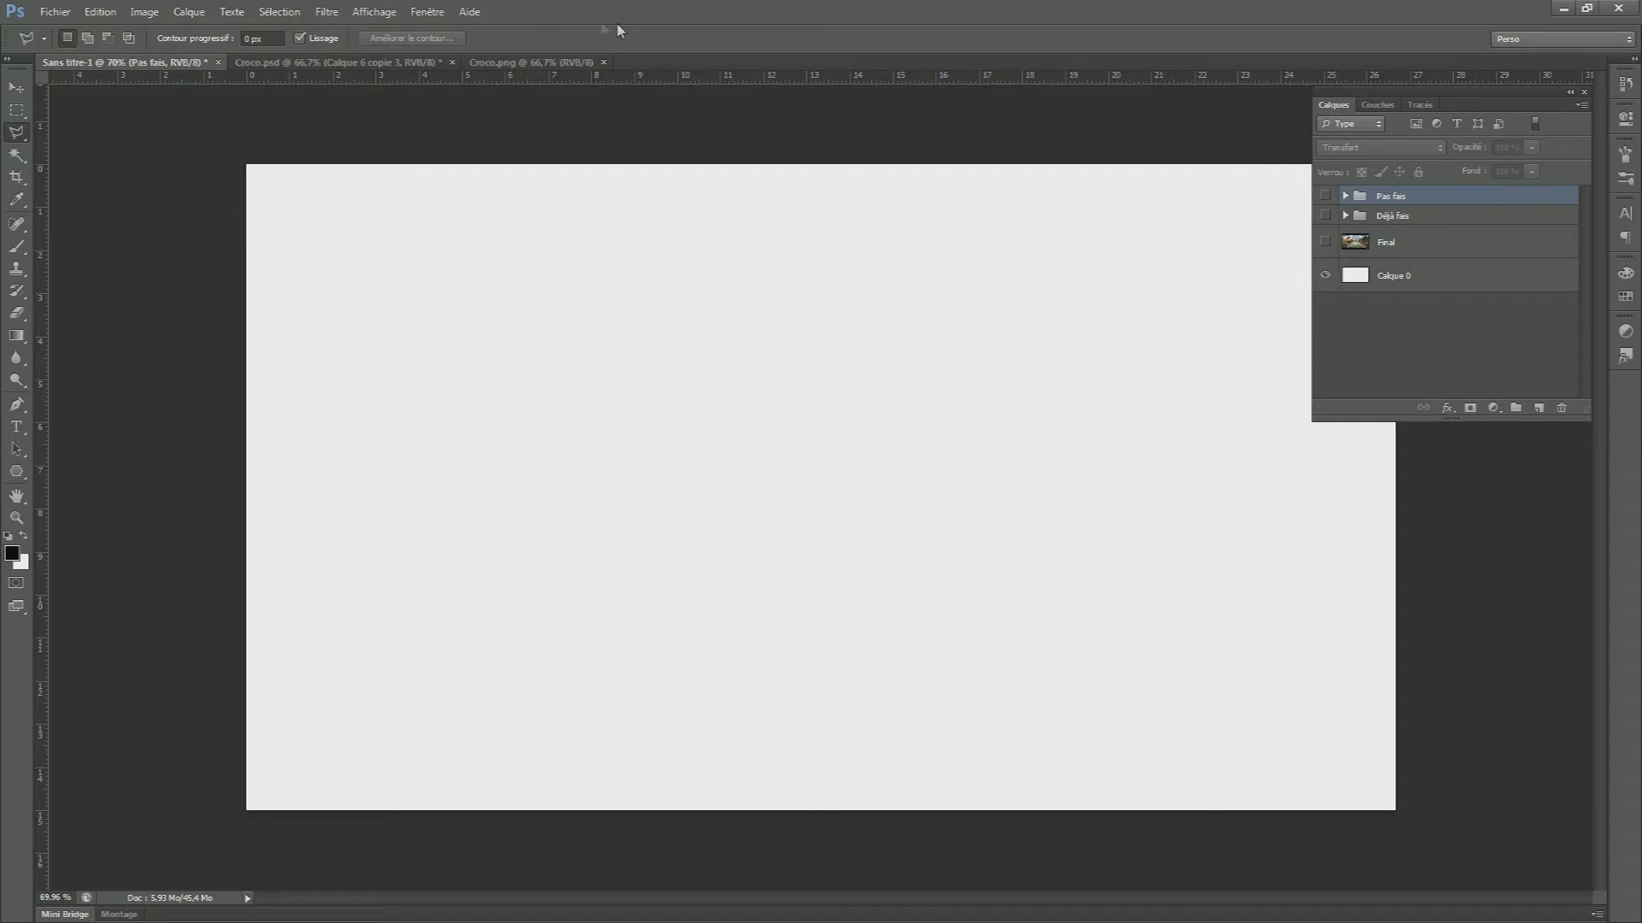
{"action": "left_click", "coordinate": [52, 10]}
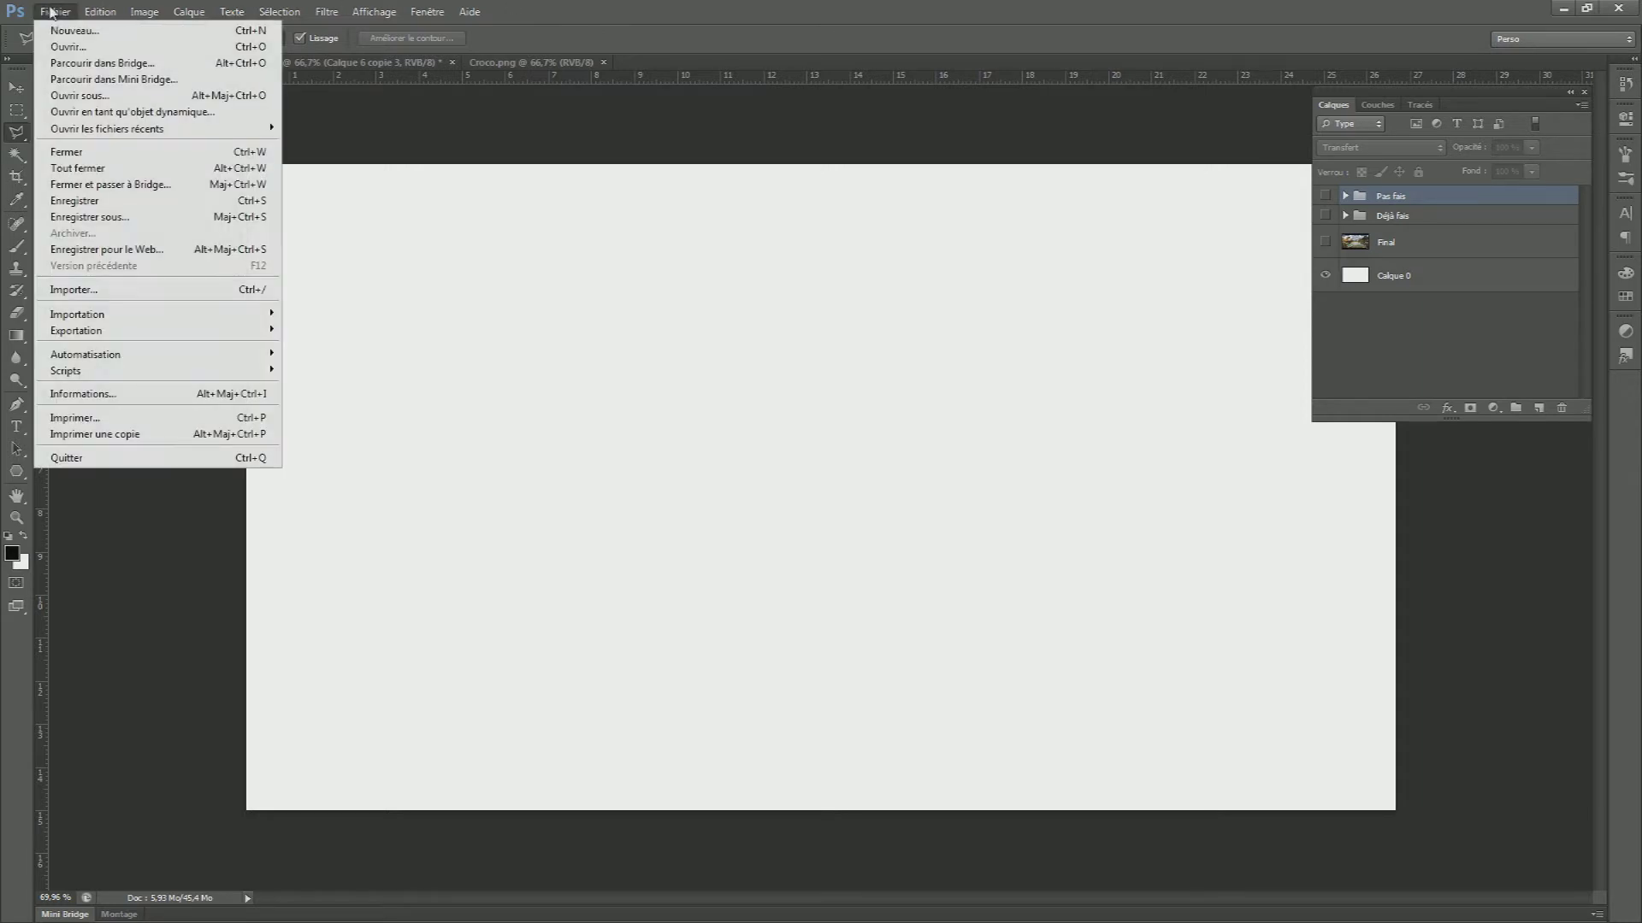
{"action": "left_click", "coordinate": [173, 289]}
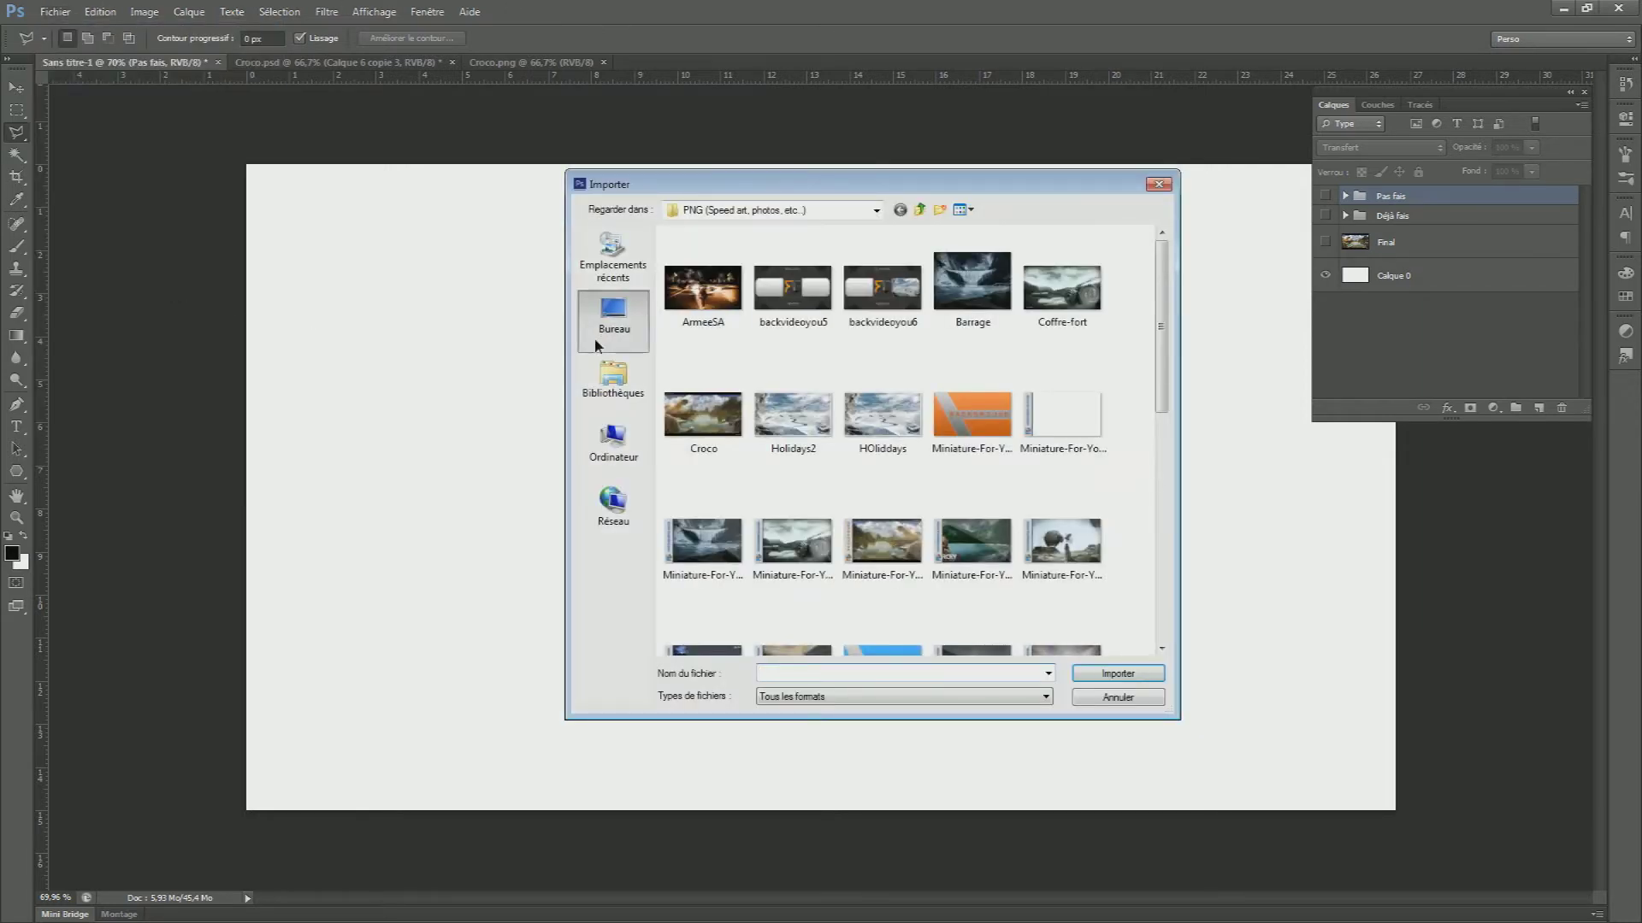
{"action": "left_click", "coordinate": [599, 329]}
{"action": "double_click", "coordinate": [897, 427]}
{"action": "left_click", "coordinate": [972, 283]}
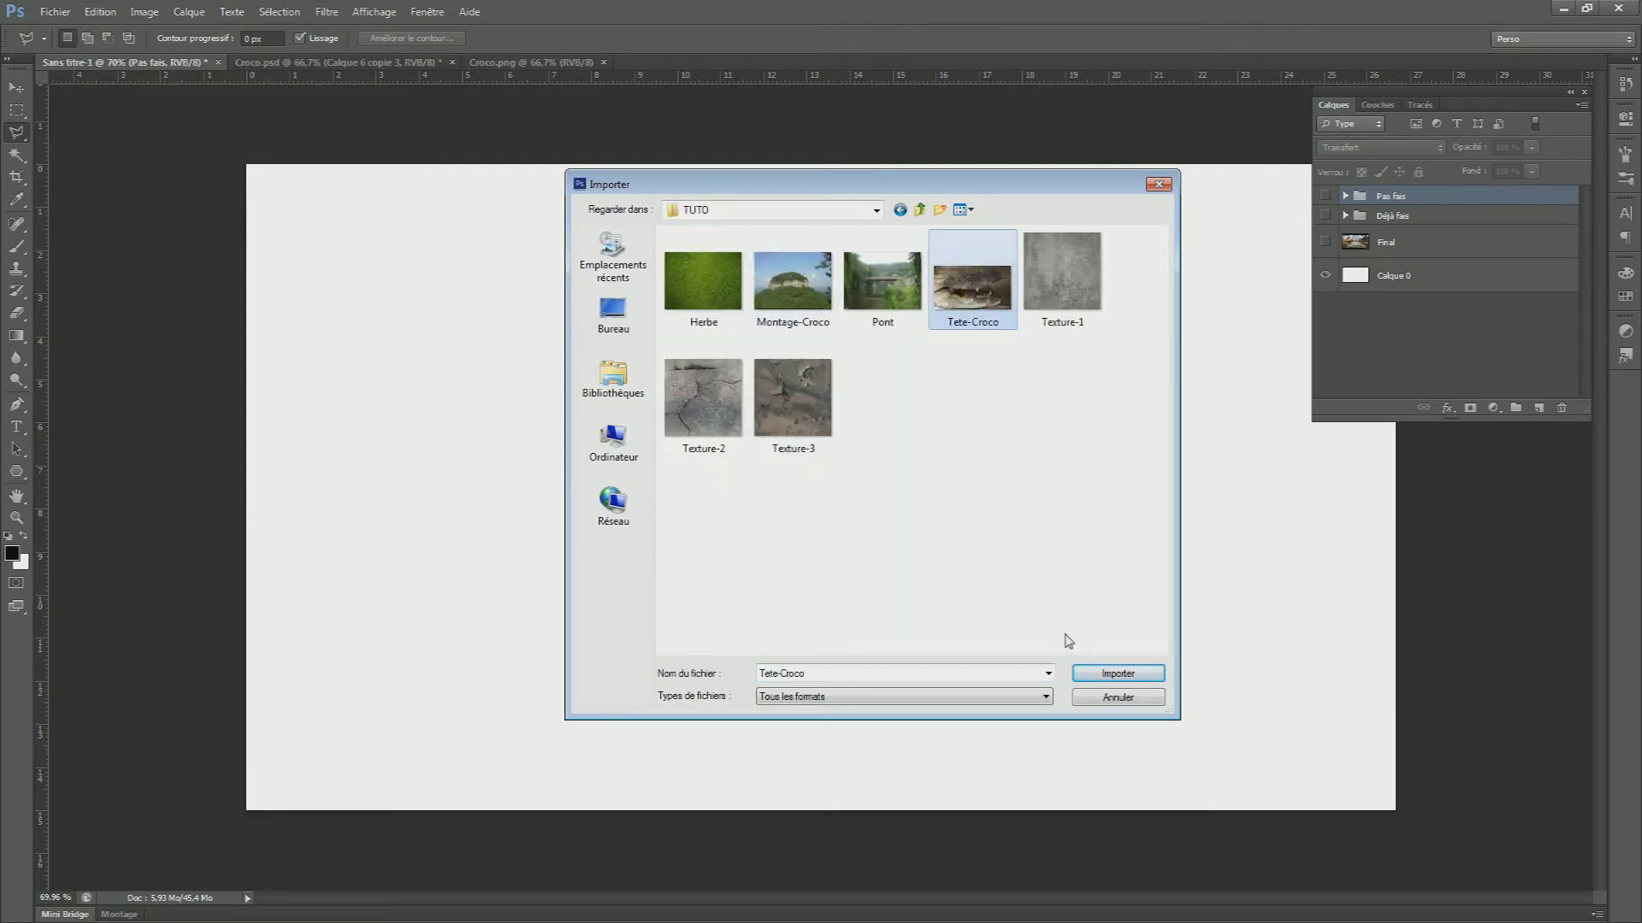
{"action": "left_click", "coordinate": [1118, 698]}
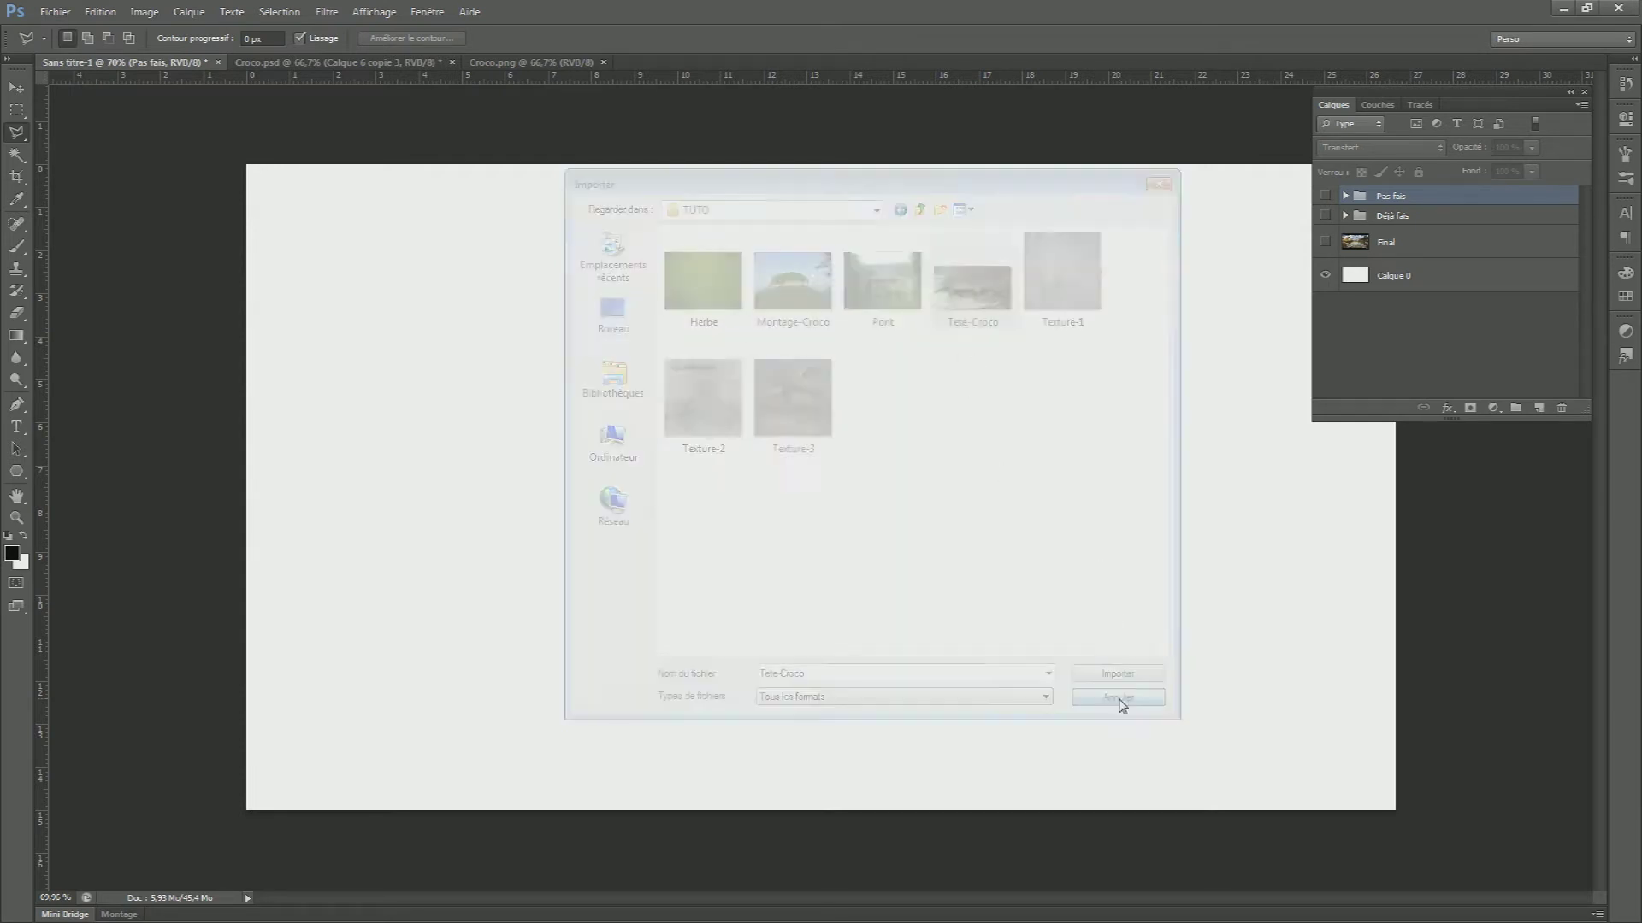
{"action": "left_click", "coordinate": [1345, 215]}
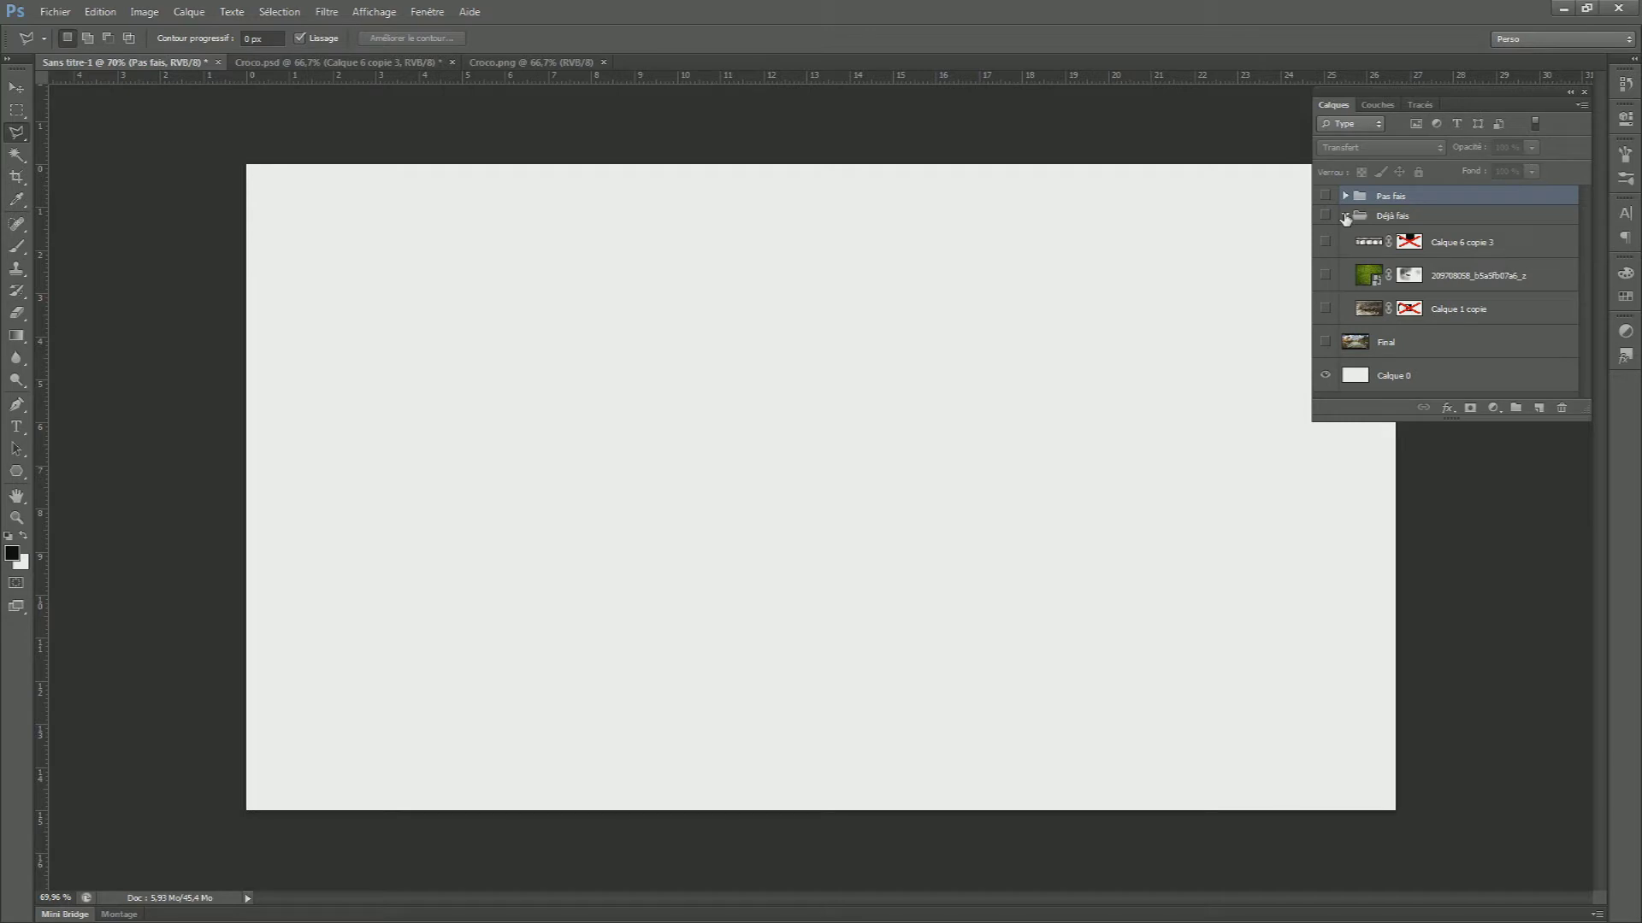
{"action": "left_click", "coordinate": [1345, 215]}
{"action": "left_click", "coordinate": [1345, 216]}
{"action": "left_click", "coordinate": [1345, 215]}
In the Pas fais group, disable the layer mask of Calque 1 and make the layer visible
{"action": "left_click", "coordinate": [1345, 196]}
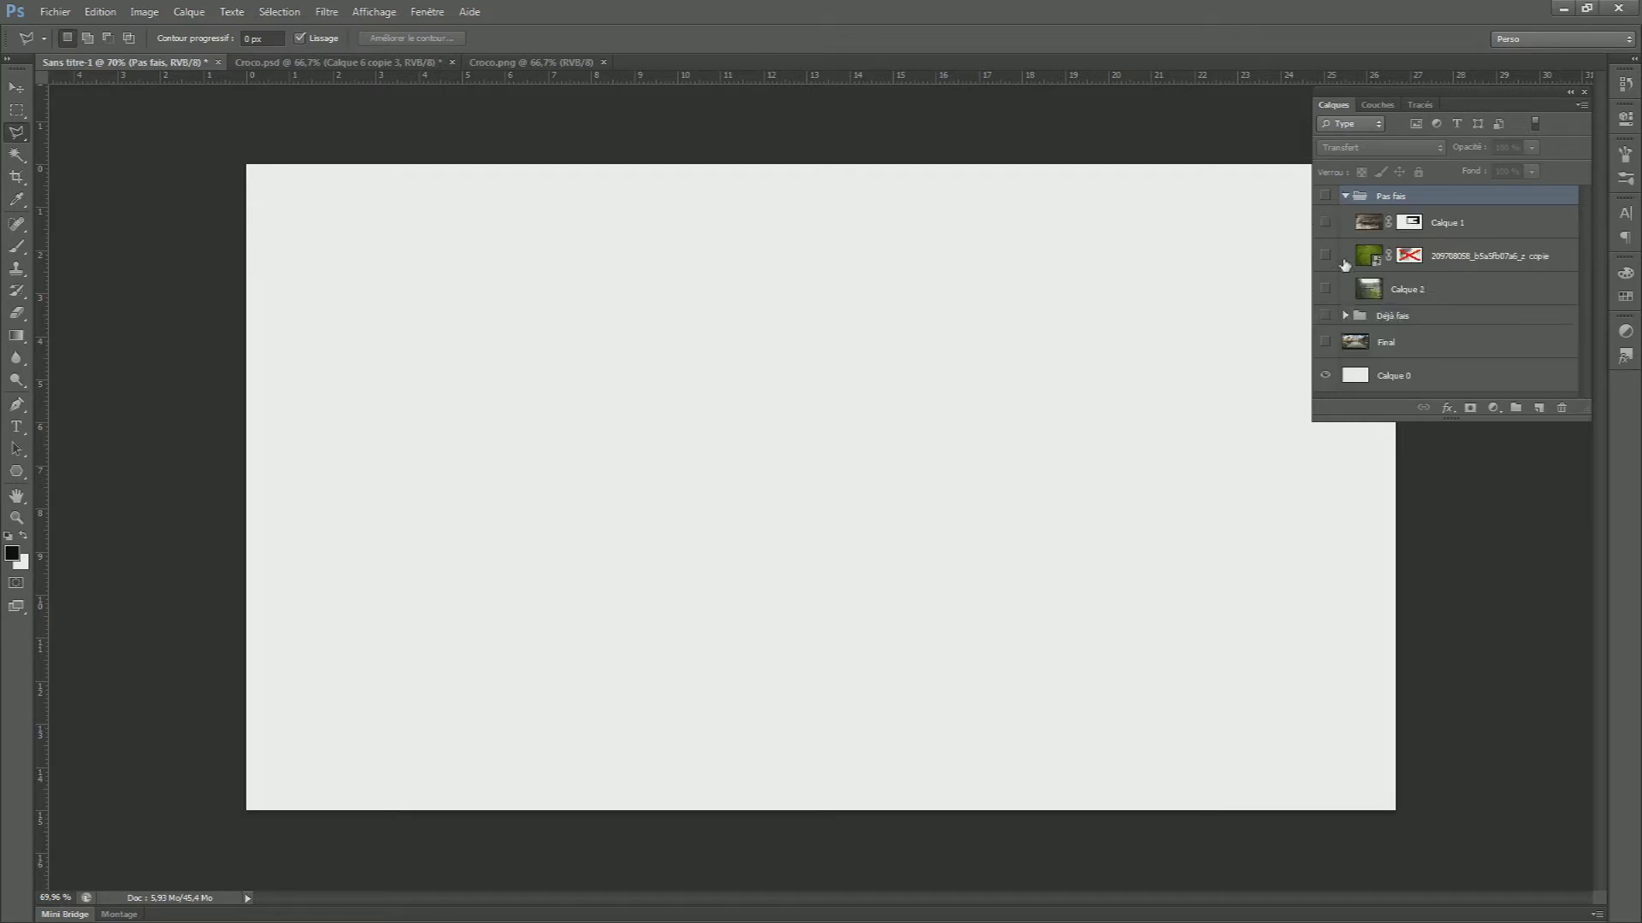
{"action": "left_click", "coordinate": [1345, 196]}
{"action": "left_click", "coordinate": [1344, 195]}
{"action": "right_click", "coordinate": [1410, 222]}
{"action": "left_click", "coordinate": [1420, 230]}
{"action": "left_click", "coordinate": [1325, 222]}
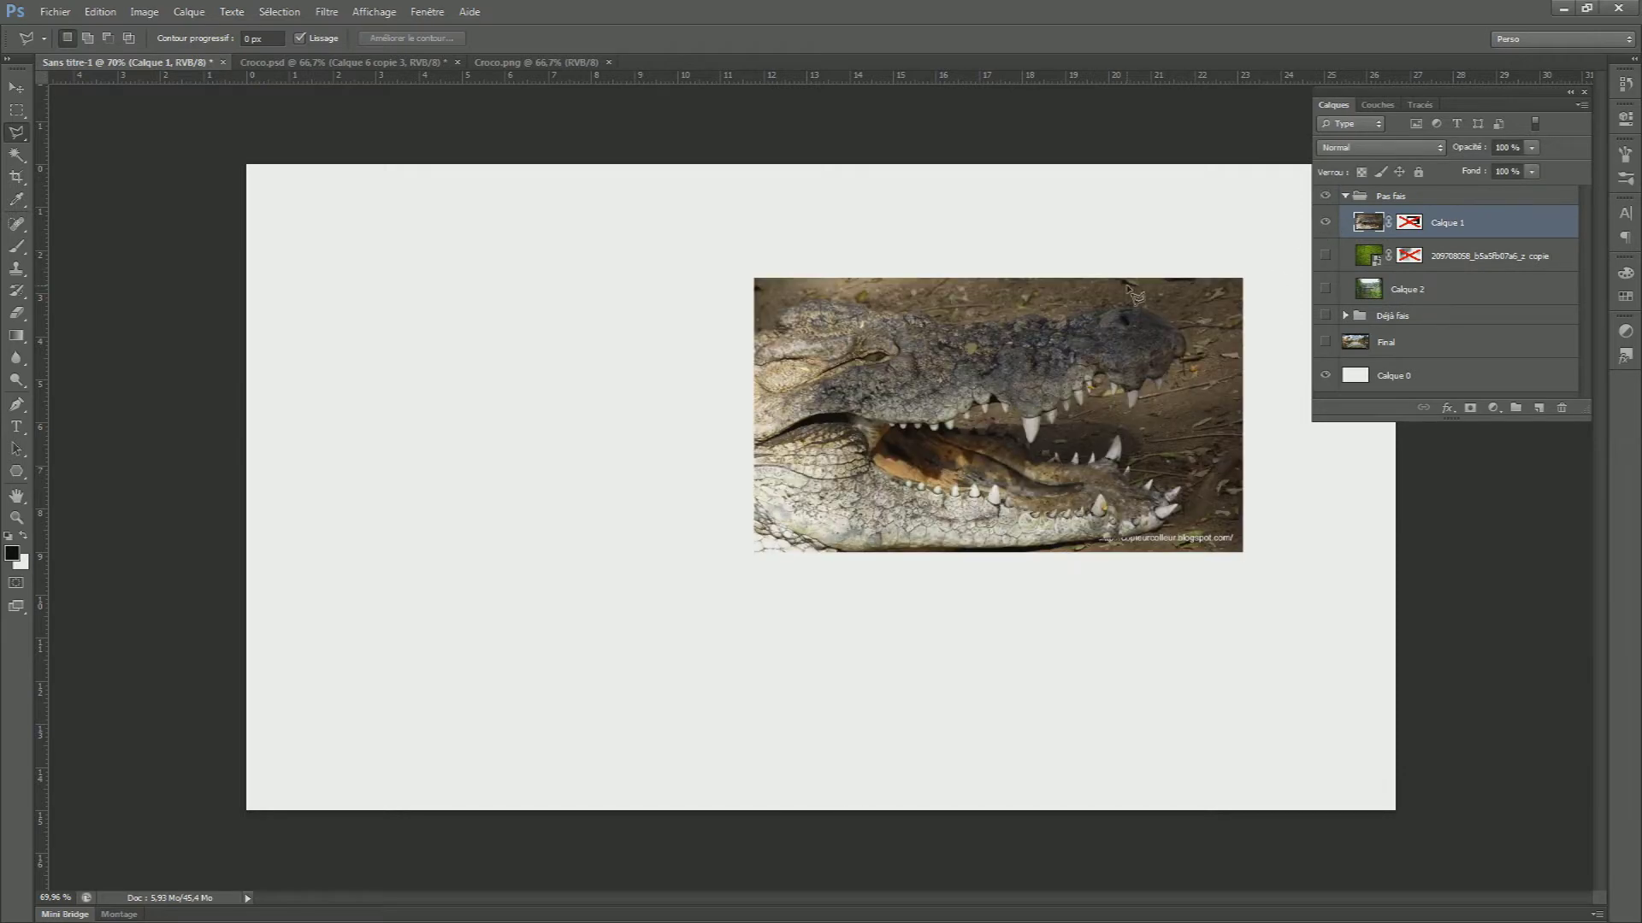
Move the crocodile photo to the middle of the white canvas
{"action": "key", "text": "v"}
{"action": "left_click_drag", "start_coordinate": [1226, 462], "coordinate": [1084, 513]}
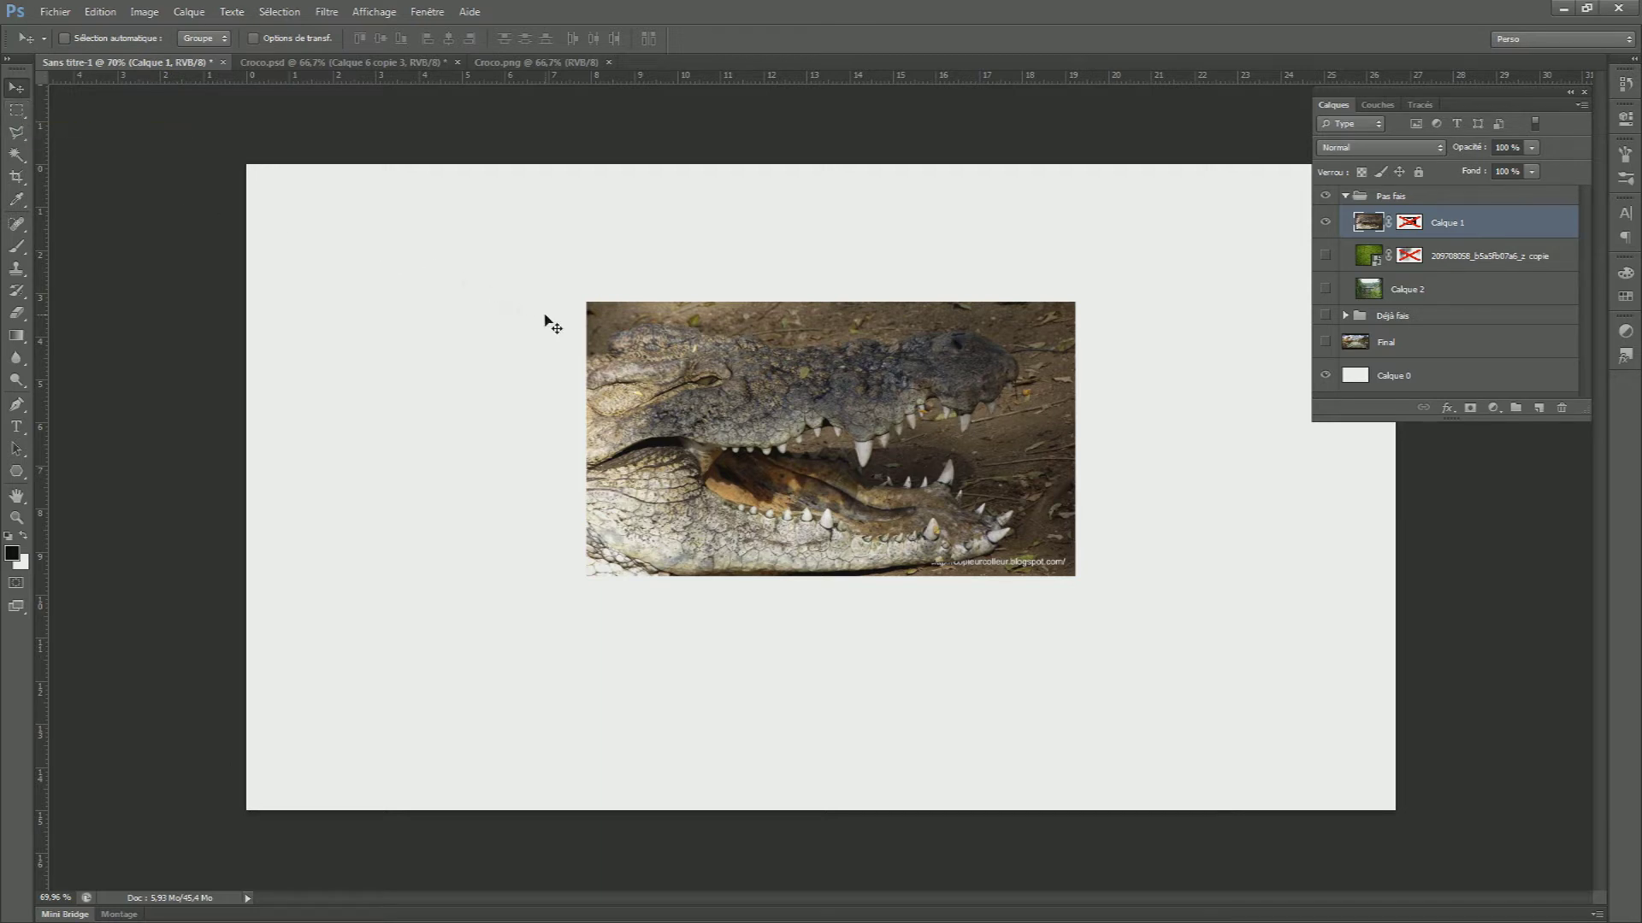
Try a rectangular marquee around the crocodile photo and an elliptical one over its lower part, and clear the selection
{"action": "left_click", "coordinate": [17, 111]}
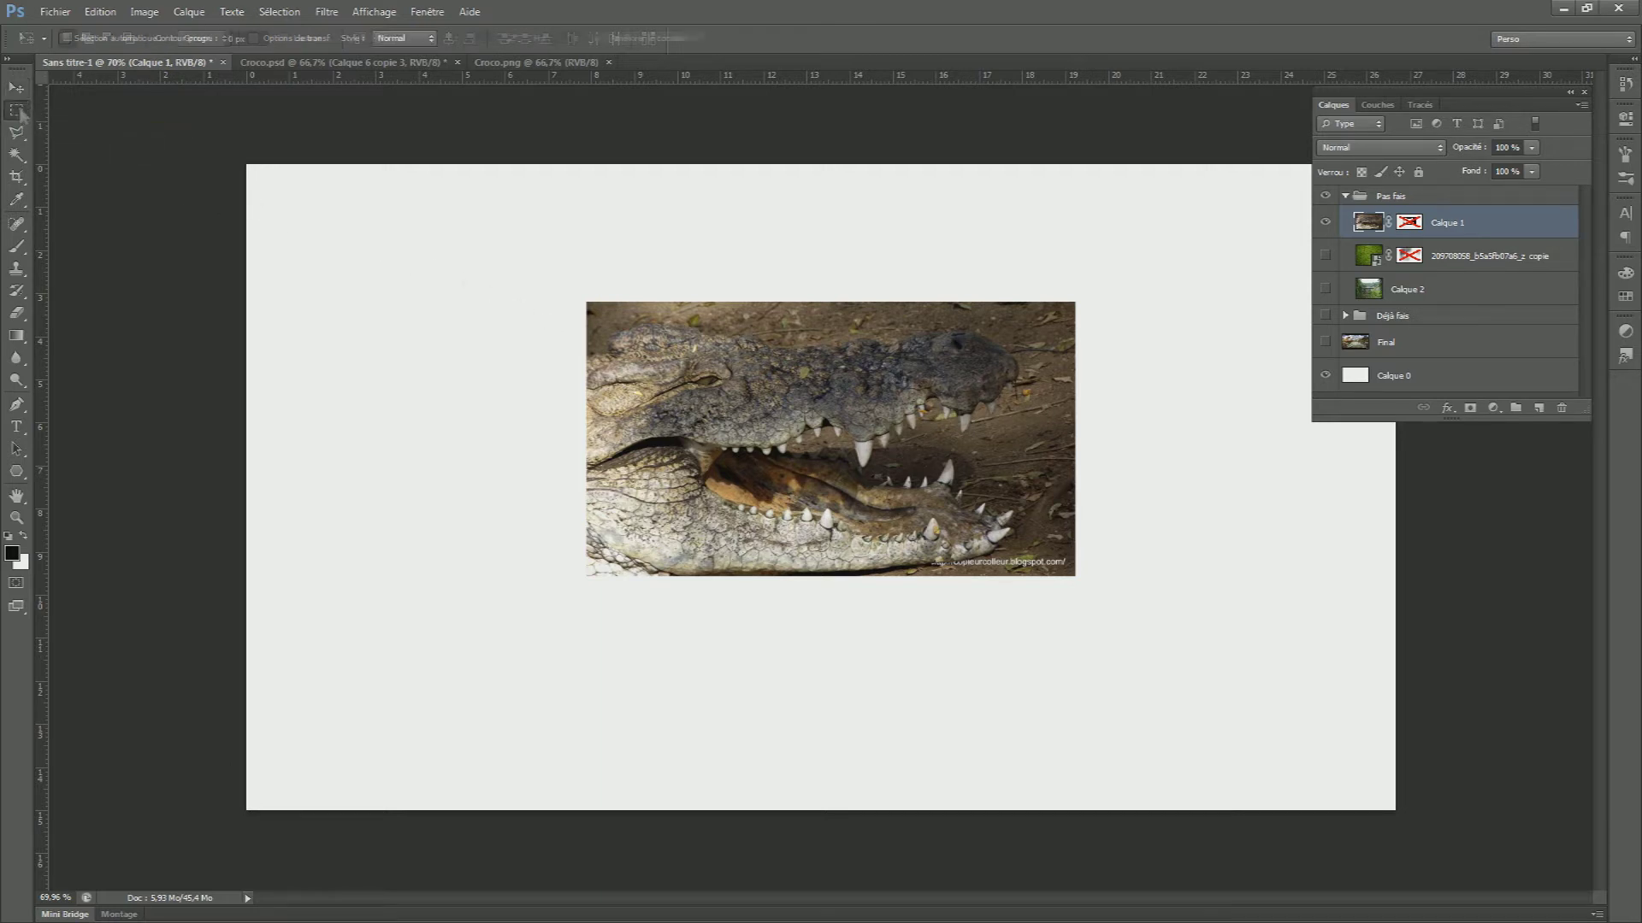
{"action": "left_click_drag", "start_coordinate": [559, 274], "coordinate": [1117, 638]}
{"action": "right_click", "coordinate": [16, 109]}
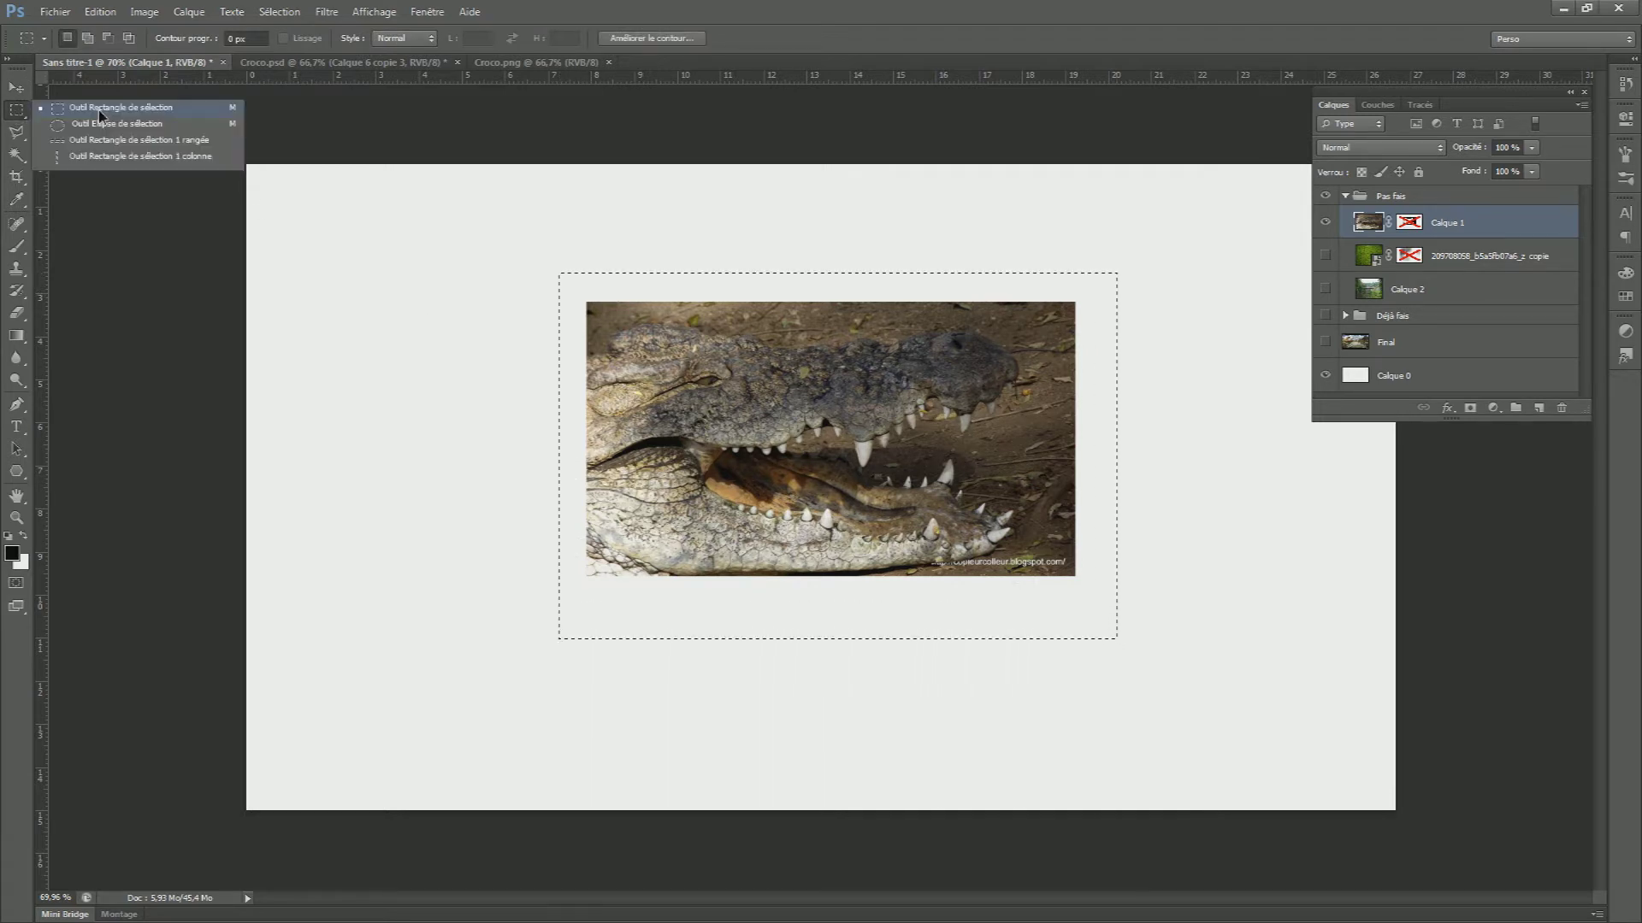
{"action": "left_click", "coordinate": [103, 127]}
{"action": "left_click_drag", "start_coordinate": [833, 509], "coordinate": [753, 599]}
{"action": "left_click", "coordinate": [817, 506]}
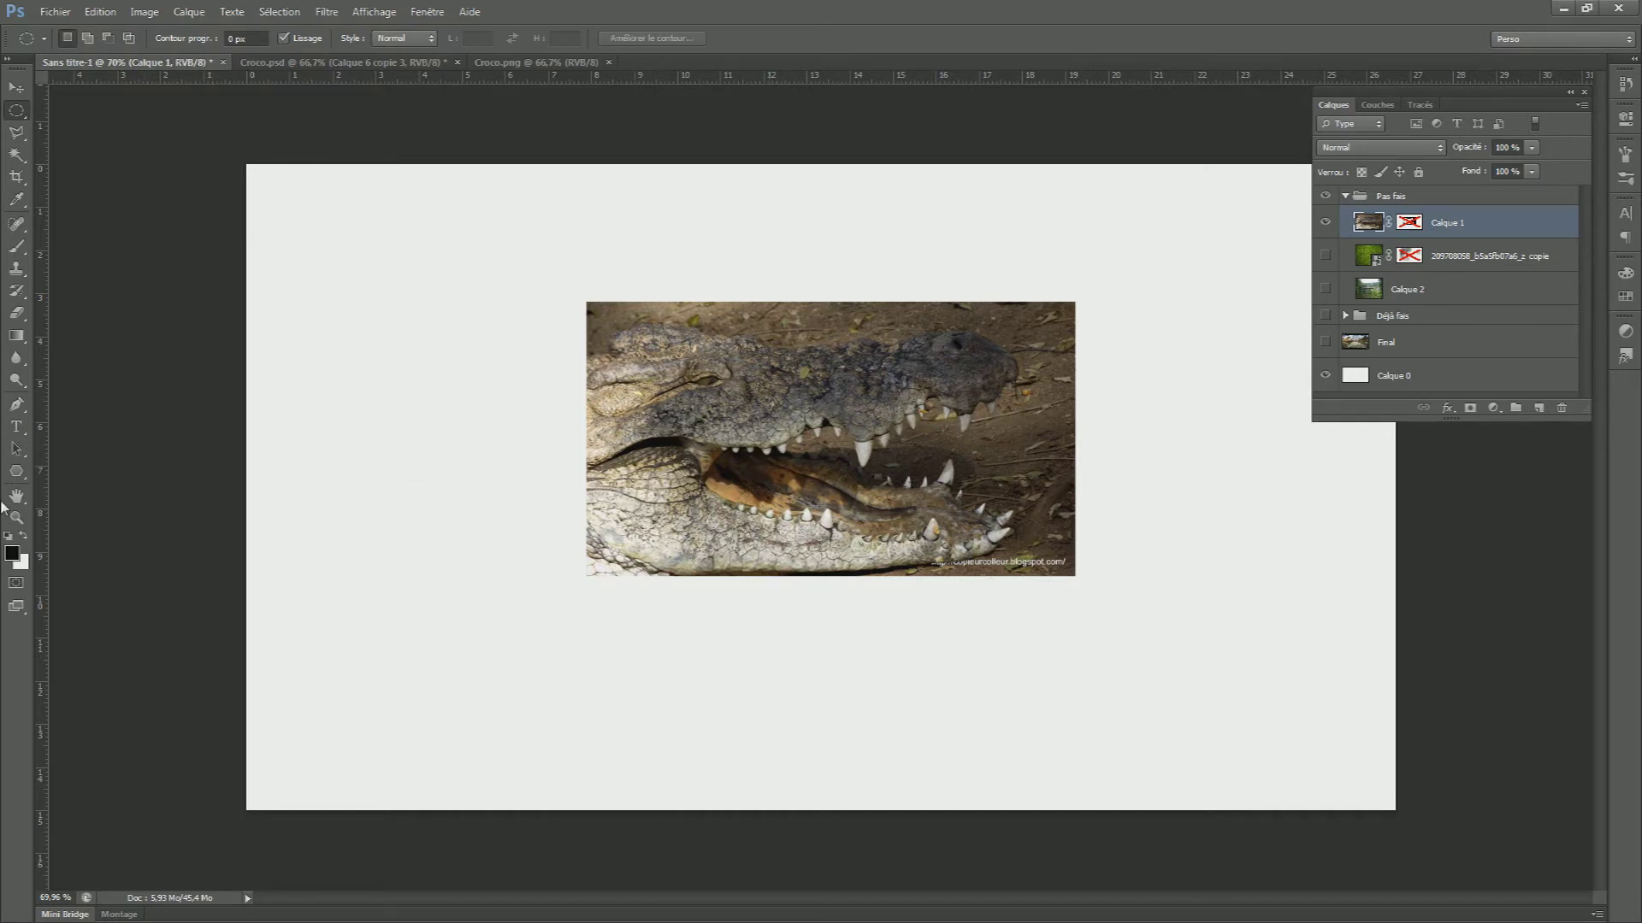
Try freehand Lasso selections over the crocodile photo and along the head's outline, clearing each selection
{"action": "right_click", "coordinate": [16, 132]}
{"action": "left_click", "coordinate": [86, 131]}
{"action": "mouse_move", "coordinate": [515, 370]}
{"action": "left_mouse_down"}
{"action": "mouse_move", "coordinate": [662, 266]}
{"action": "mouse_move", "coordinate": [1080, 389]}
{"action": "mouse_move", "coordinate": [1120, 276]}
{"action": "mouse_move", "coordinate": [979, 247]}
{"action": "mouse_move", "coordinate": [891, 279]}
{"action": "mouse_move", "coordinate": [1035, 530]}
{"action": "mouse_move", "coordinate": [728, 404]}
{"action": "mouse_move", "coordinate": [589, 304]}
{"action": "mouse_move", "coordinate": [545, 438]}
{"action": "mouse_move", "coordinate": [674, 521]}
{"action": "mouse_move", "coordinate": [683, 483]}
{"action": "left_mouse_up"}
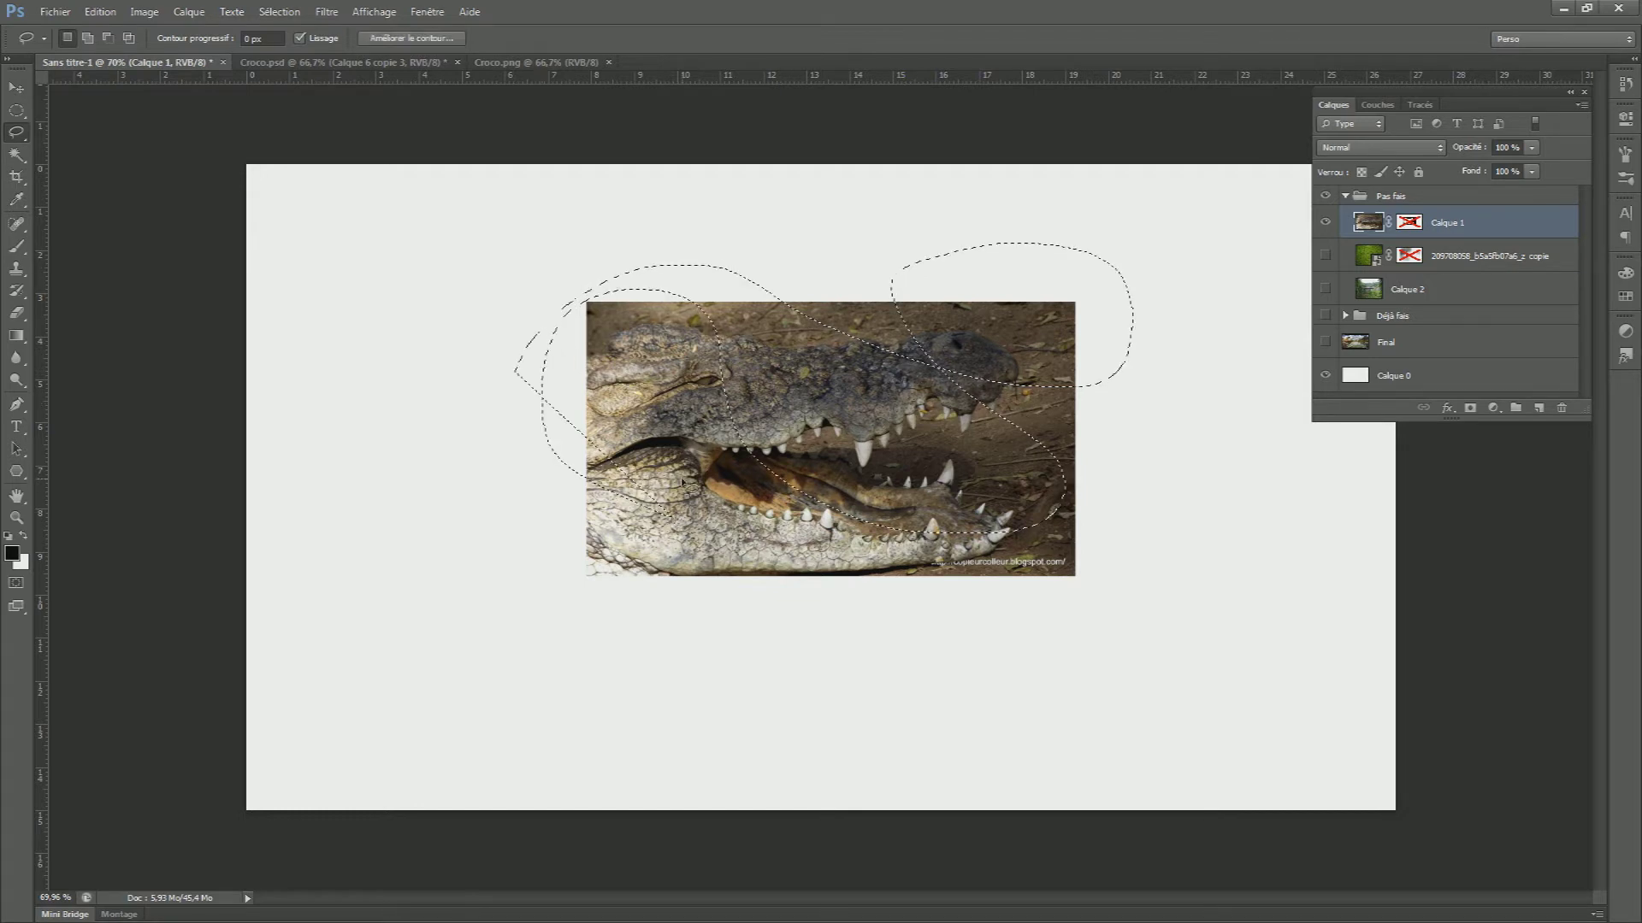
{"action": "left_click", "coordinate": [685, 484]}
{"action": "left_click_drag", "start_coordinate": [570, 360], "coordinate": [613, 352]}
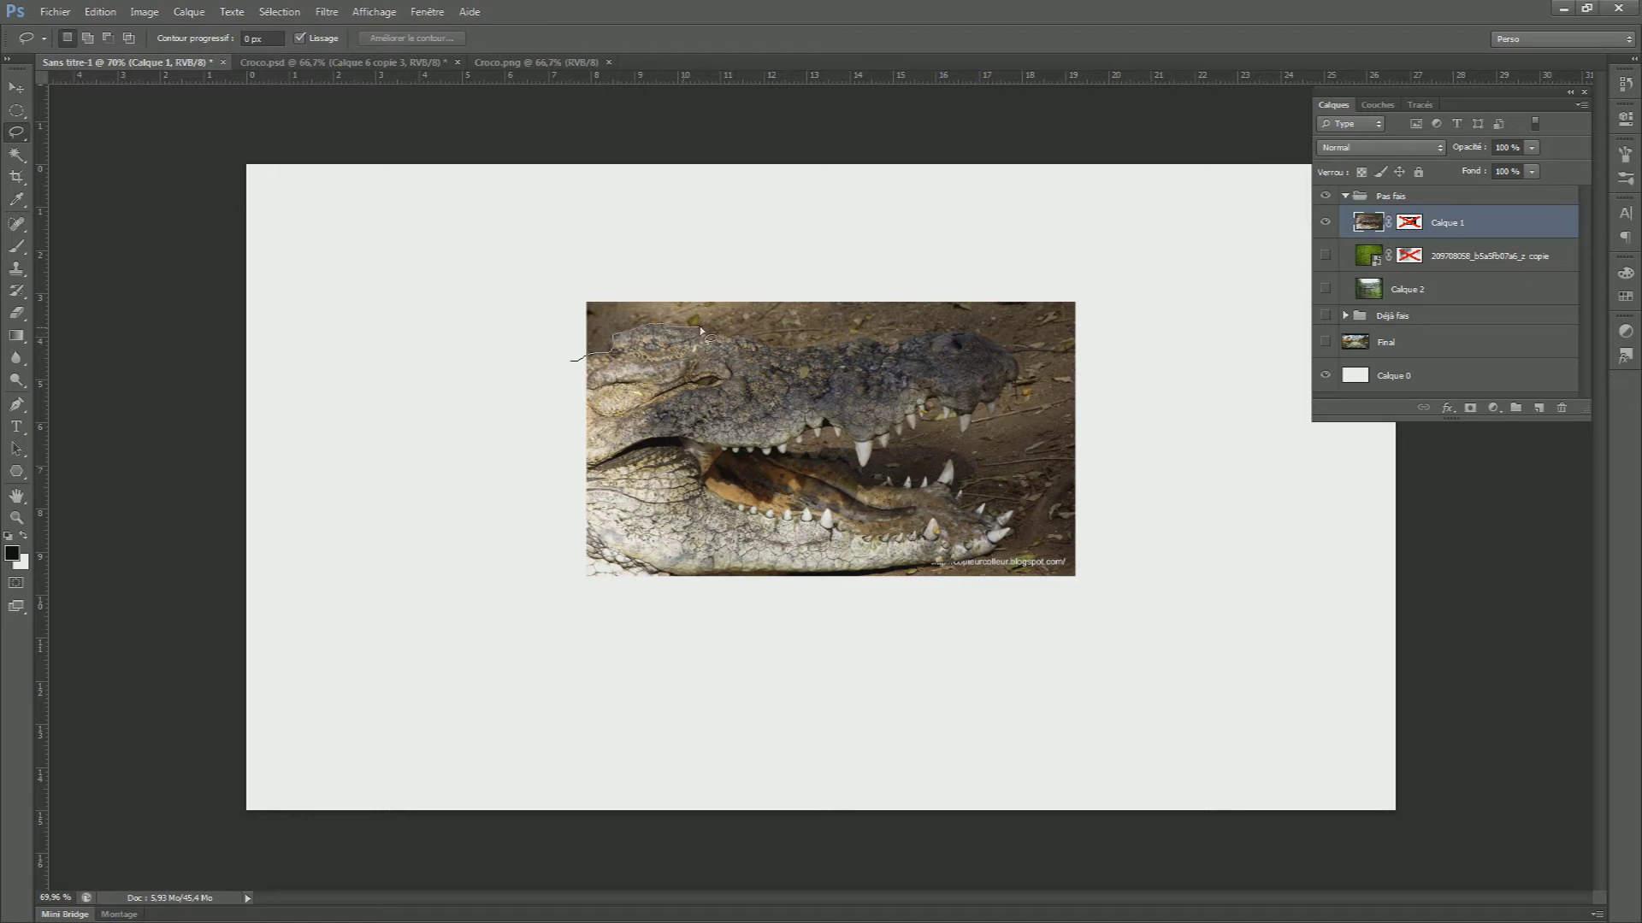
{"action": "mouse_move", "coordinate": [773, 349]}
{"action": "left_mouse_down"}
{"action": "mouse_move", "coordinate": [975, 333]}
{"action": "mouse_move", "coordinate": [1005, 350]}
{"action": "left_mouse_up"}
{"action": "left_click_drag", "start_coordinate": [966, 421], "coordinate": [972, 453]}
{"action": "left_click", "coordinate": [915, 552]}
Try a Magic Wand selection on the crocodile photo with tolerance 100 and deselect it
{"action": "left_click", "coordinate": [16, 155]}
{"action": "left_click", "coordinate": [860, 415]}
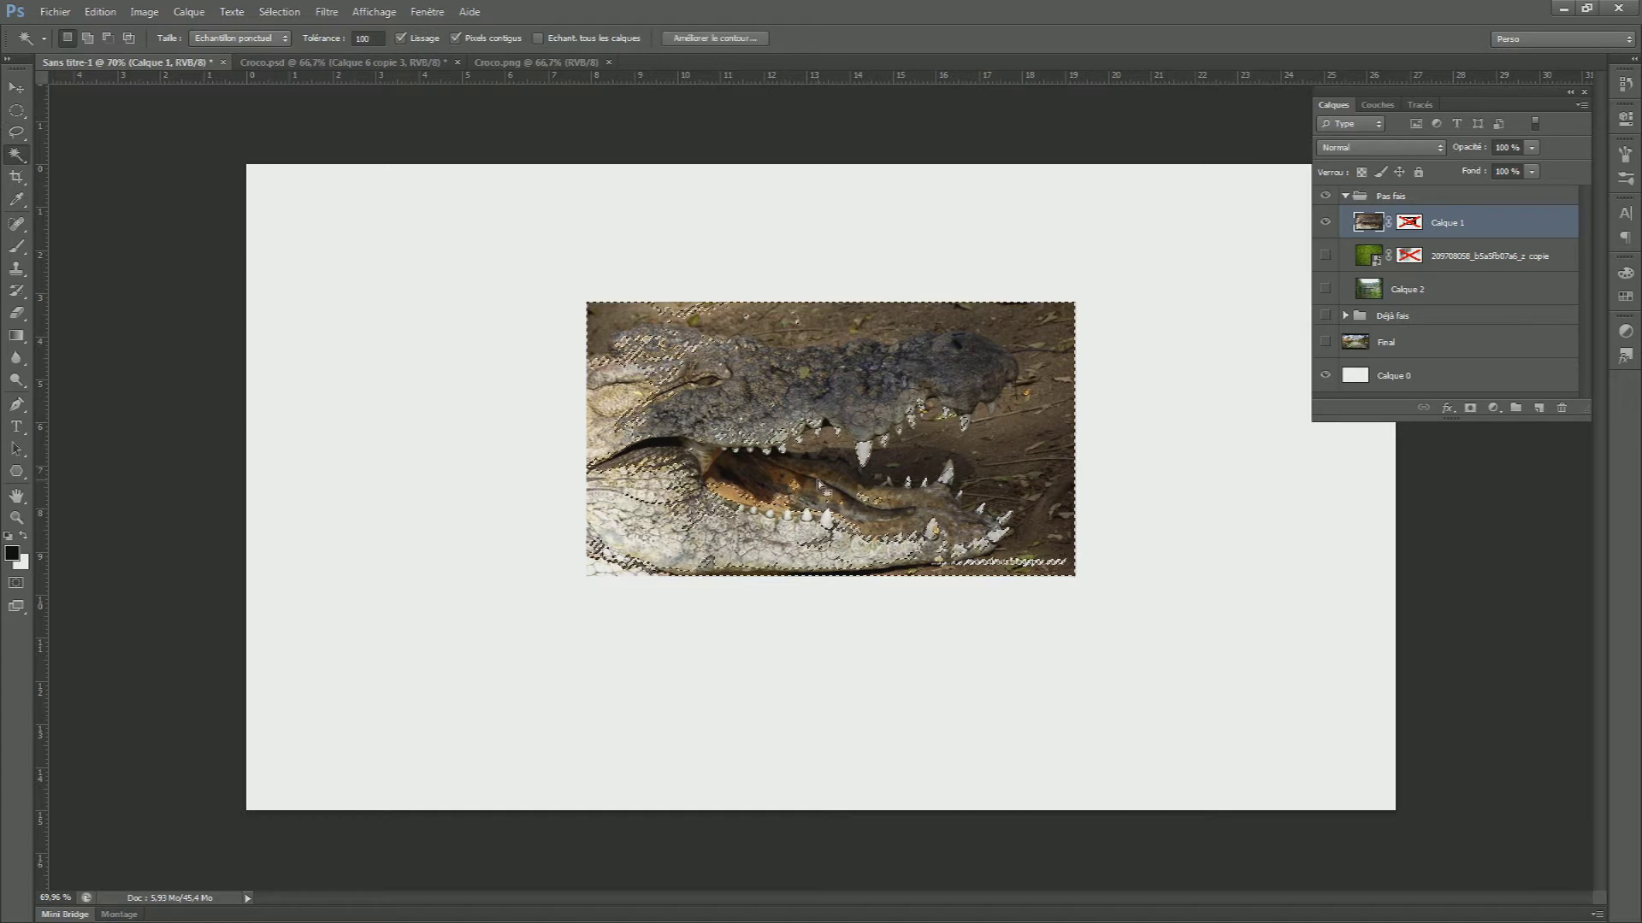
{"action": "key", "text": "ctrl+d"}
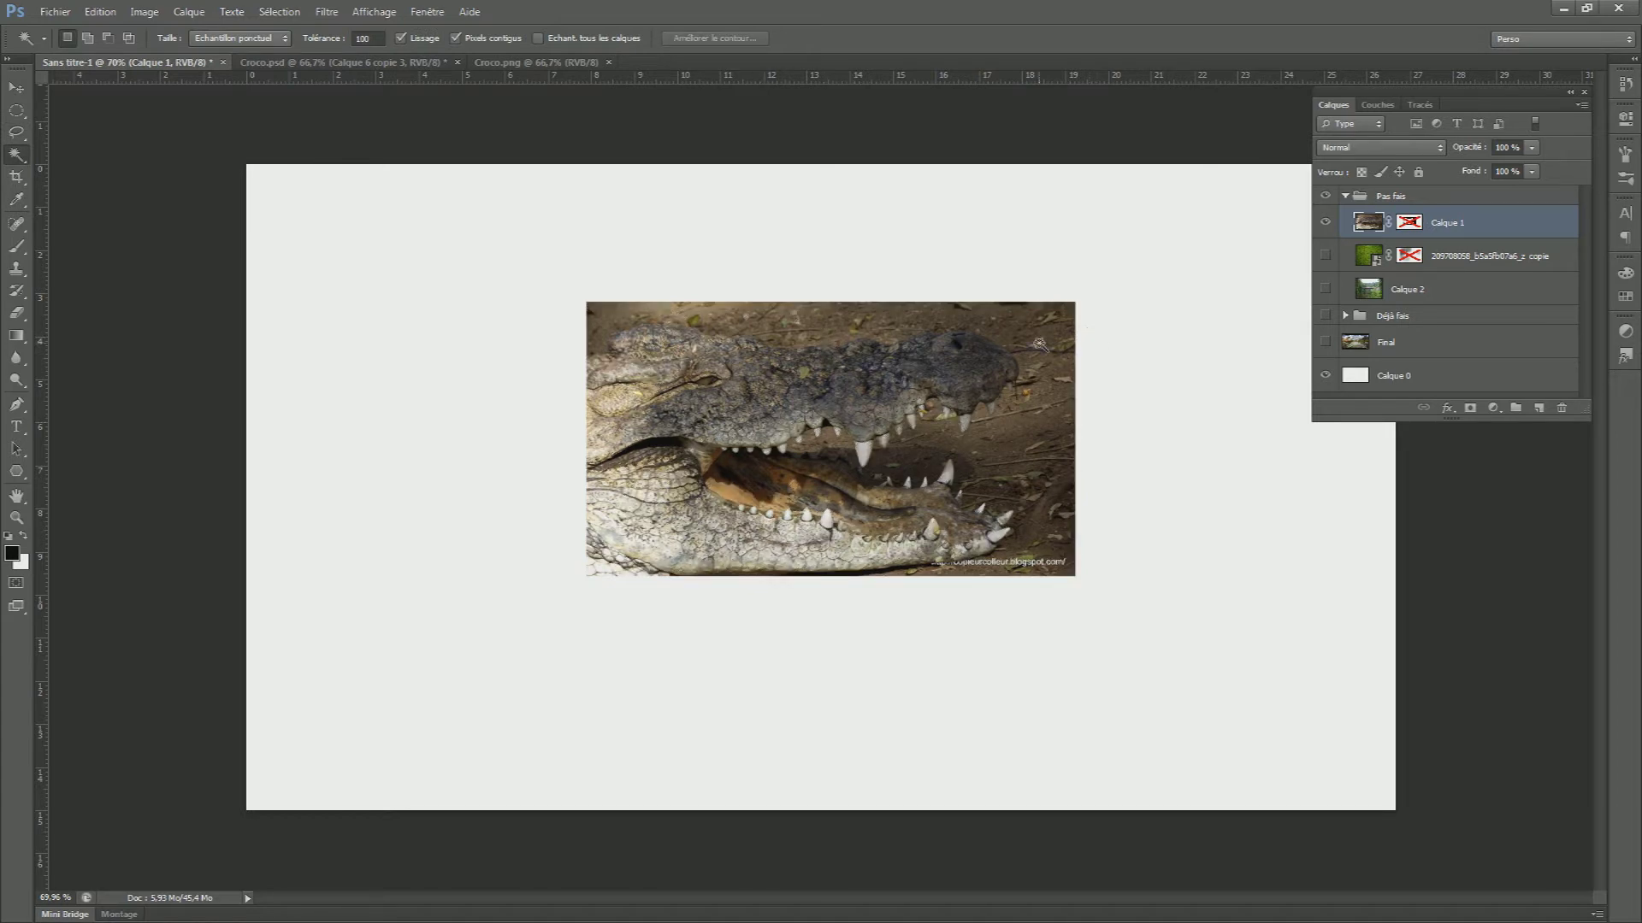
Try the Quick Selection tool on the crocodile's head and the surrounding ground, clearing each selection
{"action": "right_click", "coordinate": [18, 162]}
{"action": "left_click", "coordinate": [96, 159]}
{"action": "mouse_move", "coordinate": [818, 353]}
{"action": "left_mouse_down"}
{"action": "mouse_move", "coordinate": [834, 326]}
{"action": "mouse_move", "coordinate": [889, 306]}
{"action": "mouse_move", "coordinate": [1036, 301]}
{"action": "left_mouse_up"}
{"action": "mouse_move", "coordinate": [1039, 444]}
{"action": "left_mouse_down"}
{"action": "mouse_move", "coordinate": [957, 461]}
{"action": "mouse_move", "coordinate": [1048, 521]}
{"action": "left_mouse_up"}
{"action": "mouse_move", "coordinate": [788, 390]}
{"action": "left_mouse_down"}
{"action": "mouse_move", "coordinate": [735, 399]}
{"action": "mouse_move", "coordinate": [774, 456]}
{"action": "left_mouse_up"}
{"action": "key", "text": "ctrl+d"}
{"action": "mouse_move", "coordinate": [685, 400]}
{"action": "left_mouse_down"}
{"action": "mouse_move", "coordinate": [653, 376]}
{"action": "mouse_move", "coordinate": [635, 417]}
{"action": "mouse_move", "coordinate": [872, 528]}
{"action": "mouse_move", "coordinate": [951, 523]}
{"action": "mouse_move", "coordinate": [777, 494]}
{"action": "mouse_move", "coordinate": [724, 458]}
{"action": "mouse_move", "coordinate": [733, 395]}
{"action": "mouse_move", "coordinate": [910, 357]}
{"action": "left_mouse_up"}
{"action": "key", "text": "ctrl+d"}
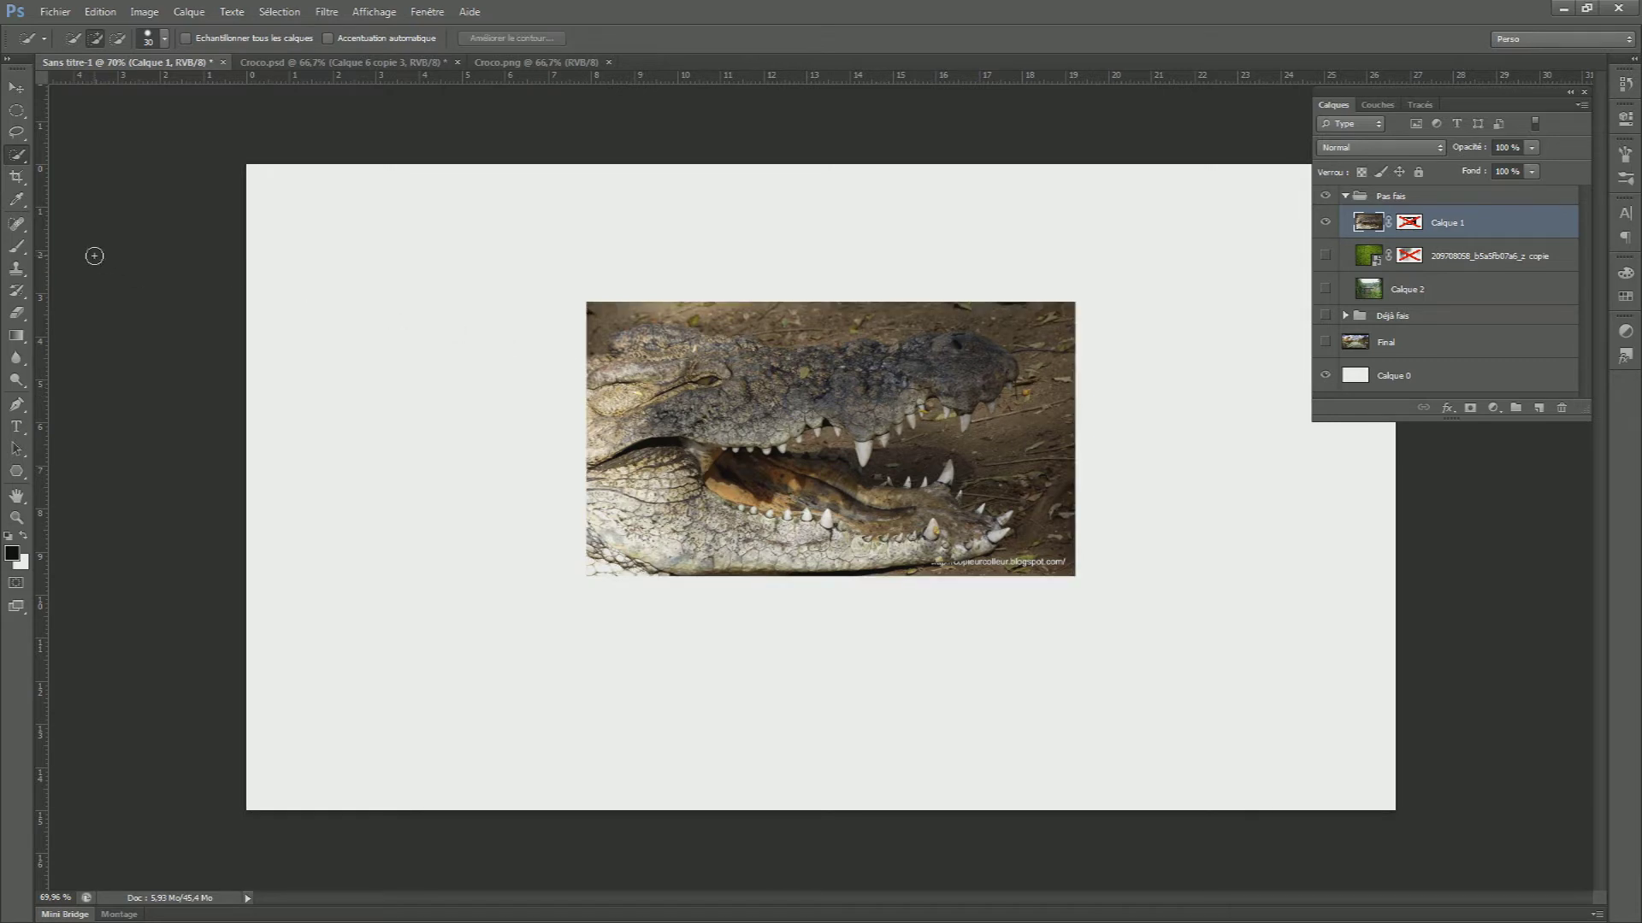
Try starting a Pen path at the upper left edge of the crocodile photo and undo it
{"action": "left_click", "coordinate": [15, 407]}
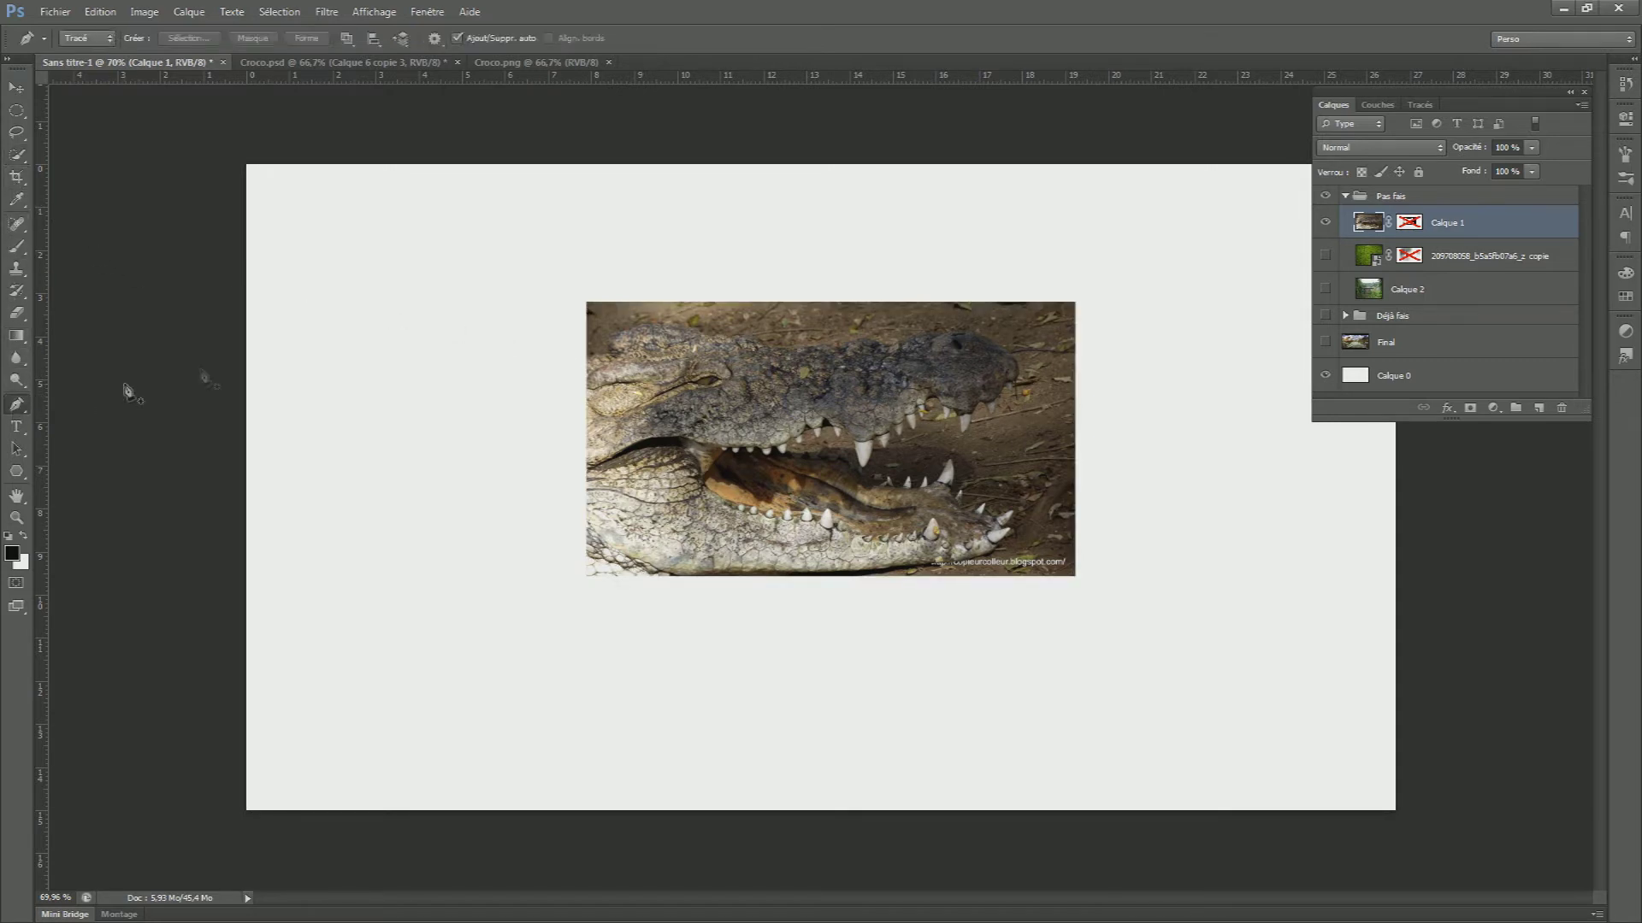
{"action": "left_click_drag", "start_coordinate": [572, 365], "coordinate": [596, 357]}
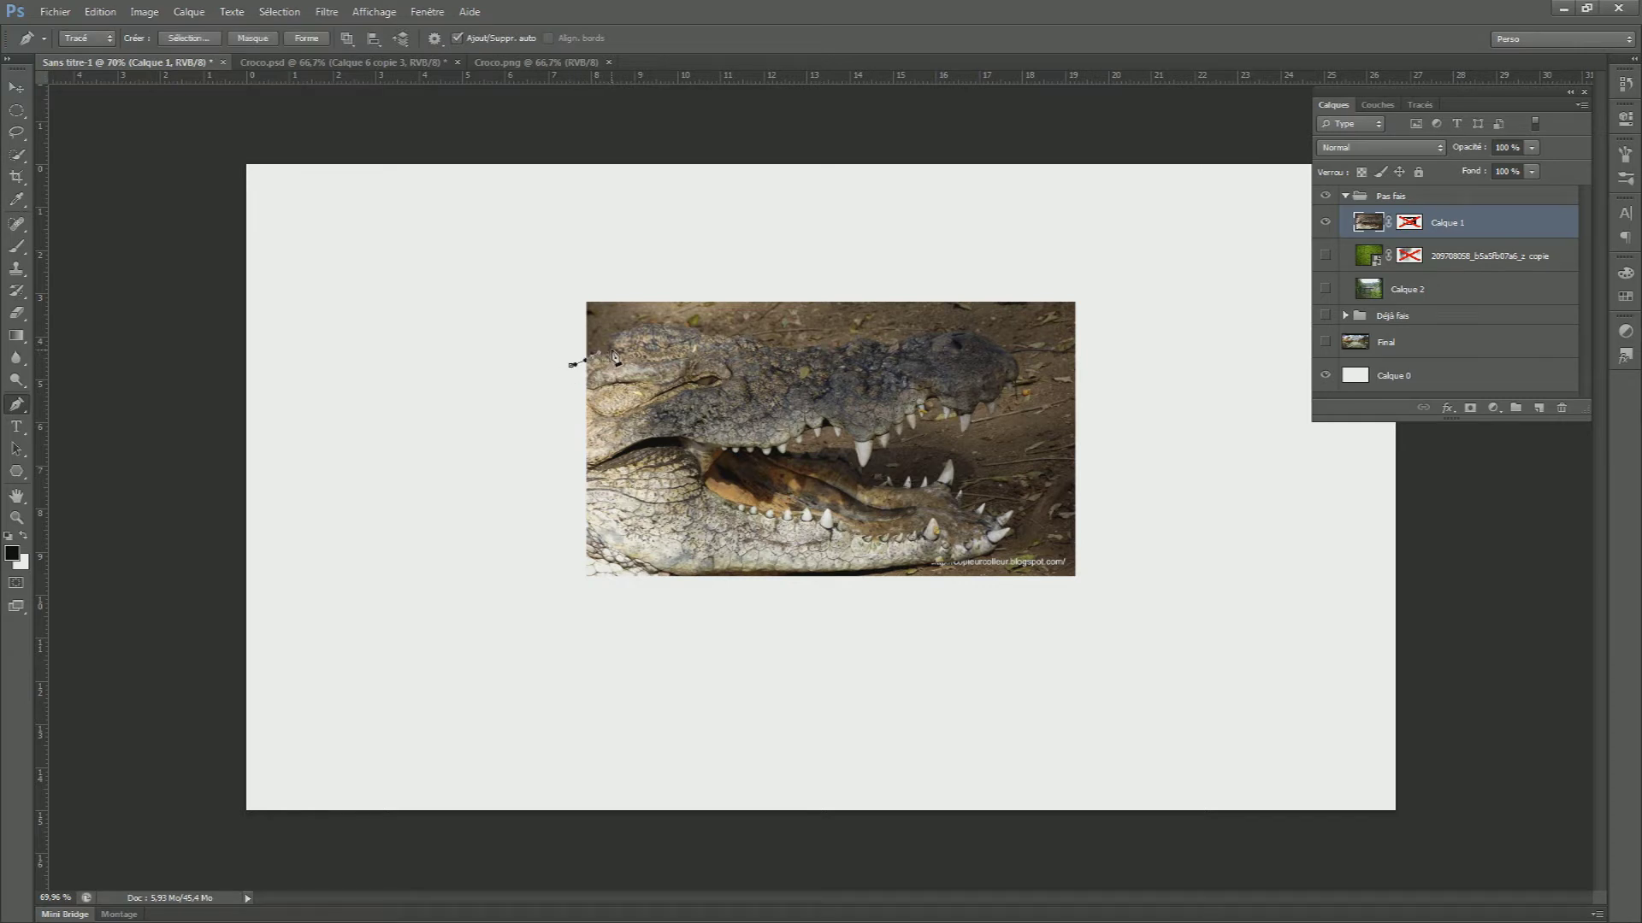
{"action": "key", "text": "ctrl+alt+z"}
{"action": "key", "text": "ctrl+alt+z"}
Draw a two-point Pen path that arches from the blank area left of the crocodile photo to above its snout
{"action": "left_click", "coordinate": [395, 341]}
{"action": "left_click_drag", "start_coordinate": [908, 288], "coordinate": [1215, 435]}
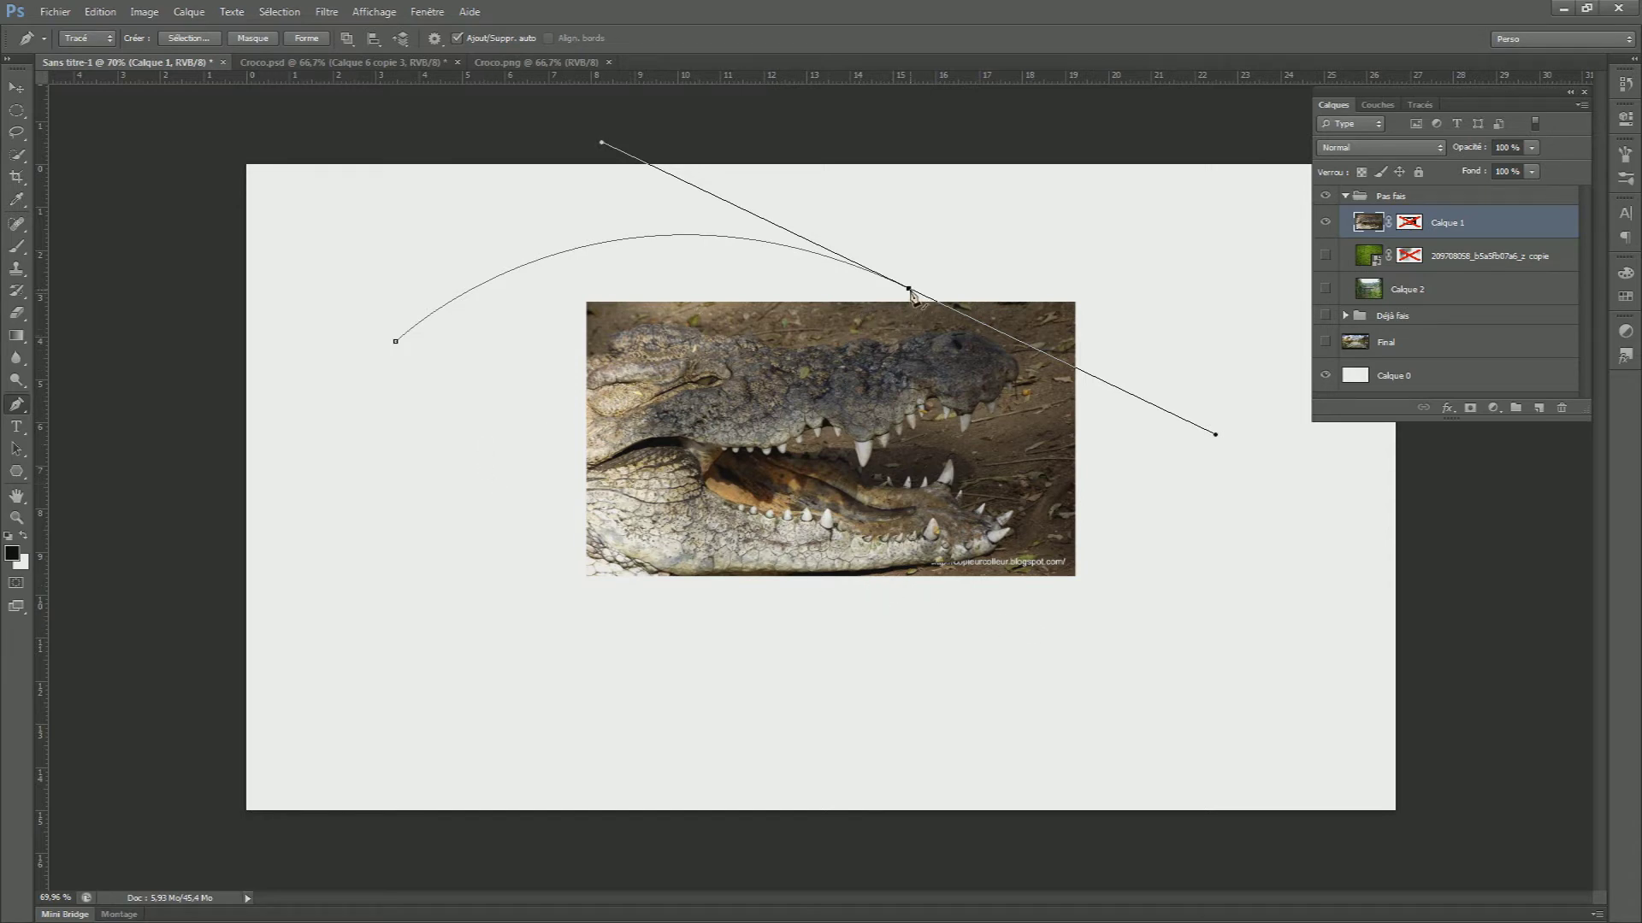
Try adding a third anchor point to the curved path at several places around the photo, undoing each one
{"action": "left_click", "coordinate": [457, 517]}
{"action": "key", "text": "ctrl+z"}
{"action": "left_click", "coordinate": [1206, 696]}
{"action": "key", "text": "ctrl+z"}
{"action": "left_click", "coordinate": [1293, 276]}
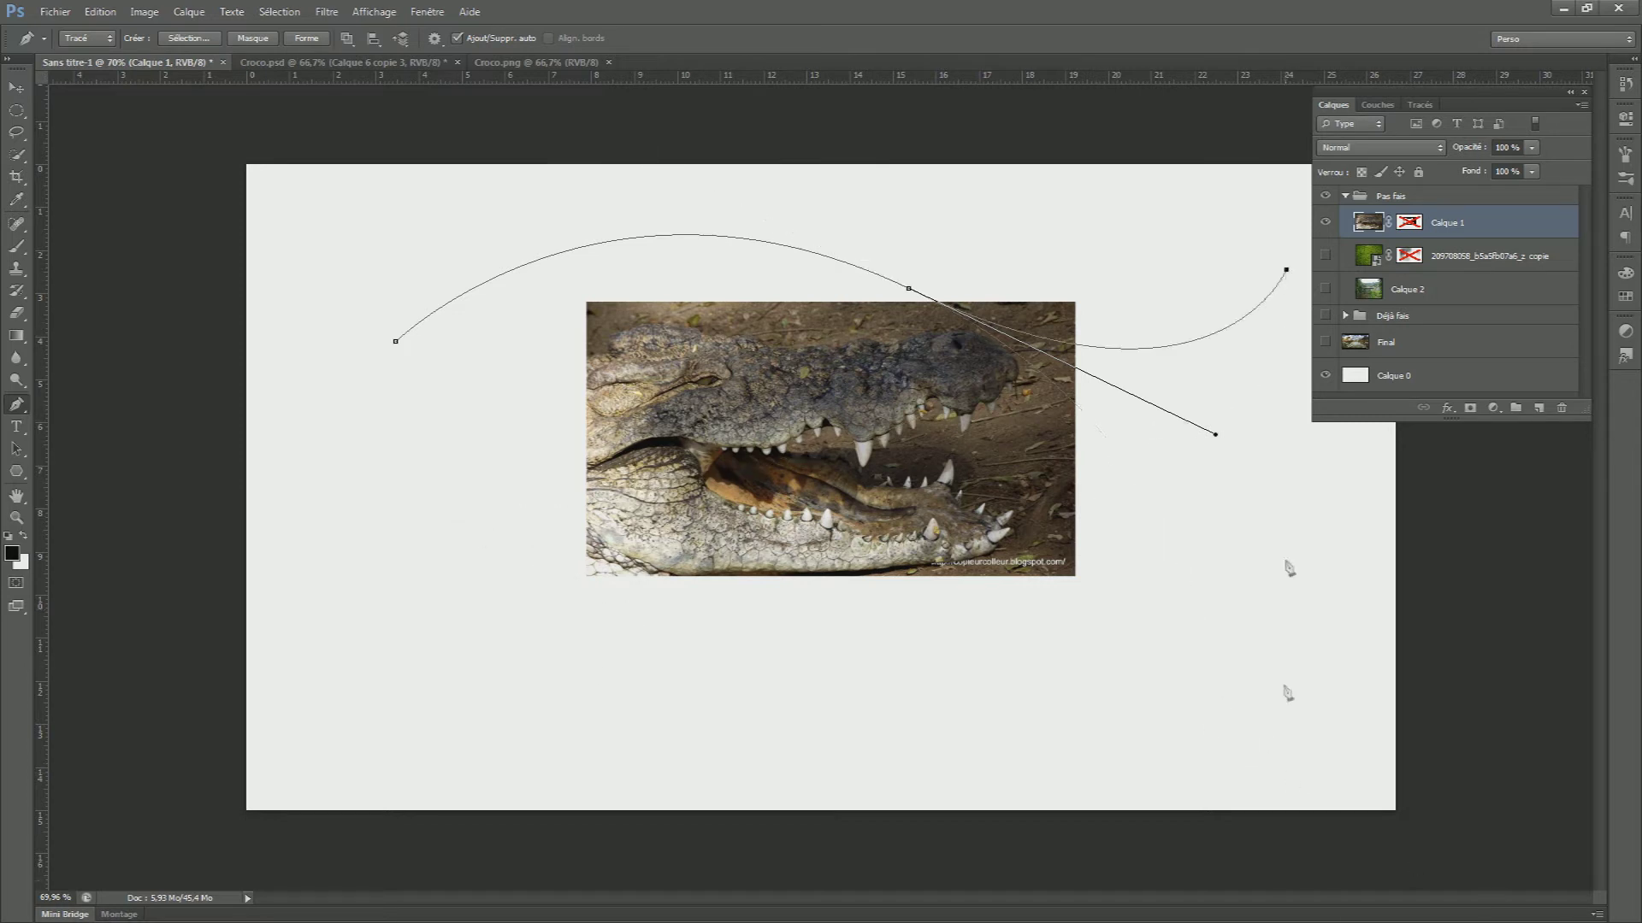
{"action": "key", "text": "ctrl+z"}
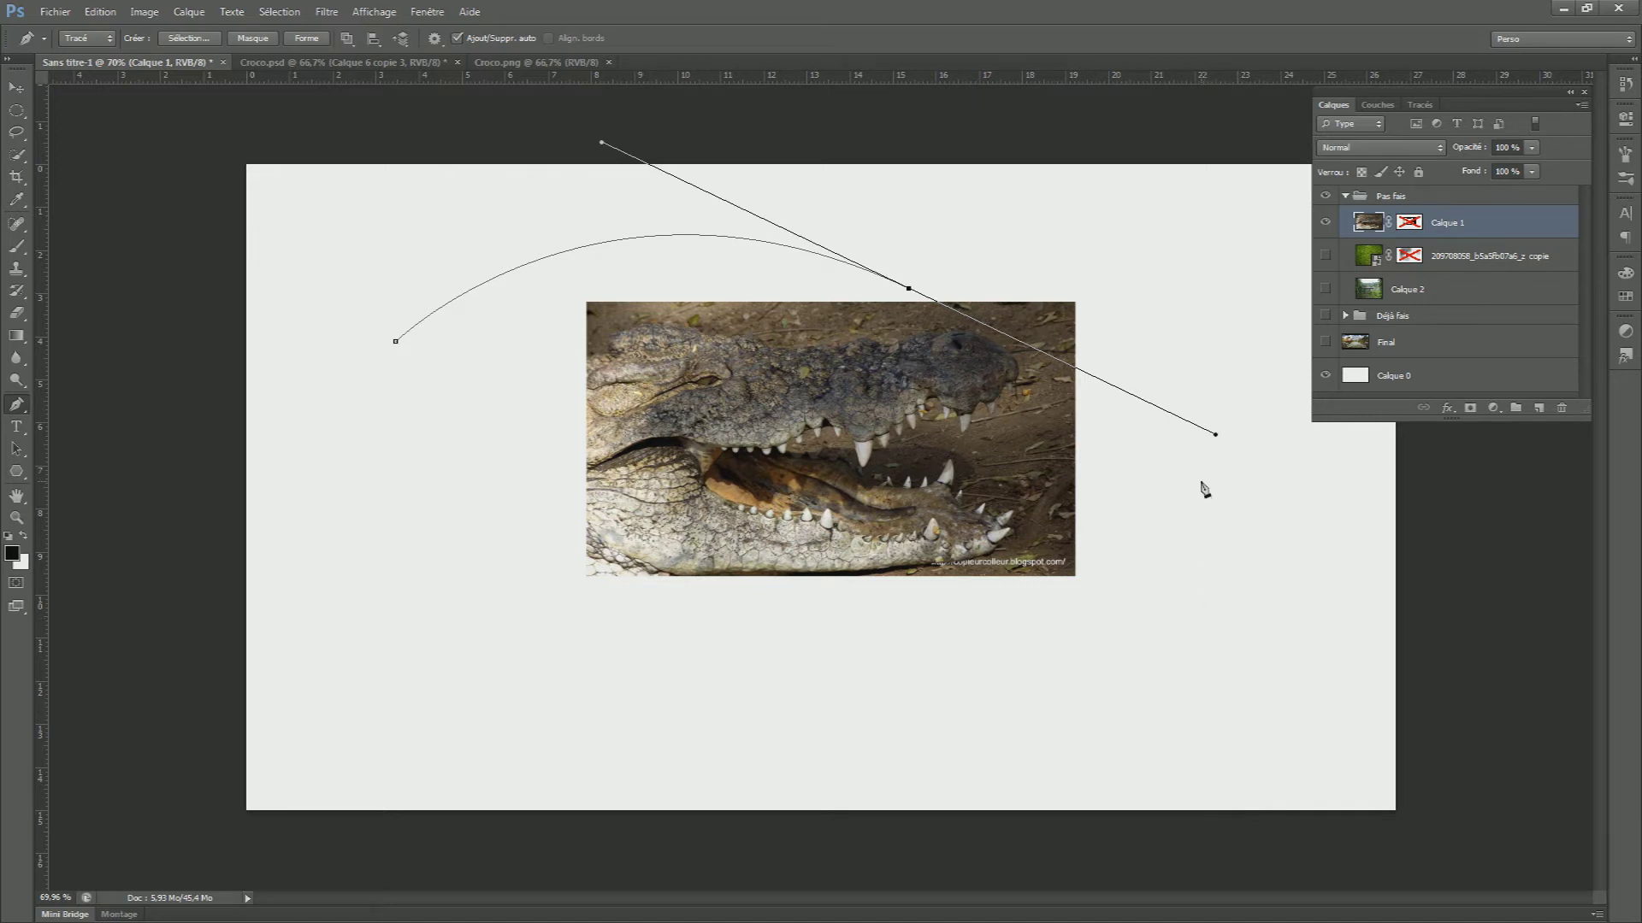
Try extending the practice path past the second anchor point after removing its outgoing handle, undoing each attempt
{"action": "left_click", "coordinate": [909, 290]}
{"action": "left_click_drag", "start_coordinate": [1187, 229], "coordinate": [1255, 19]}
{"action": "key", "text": "ctrl+z"}
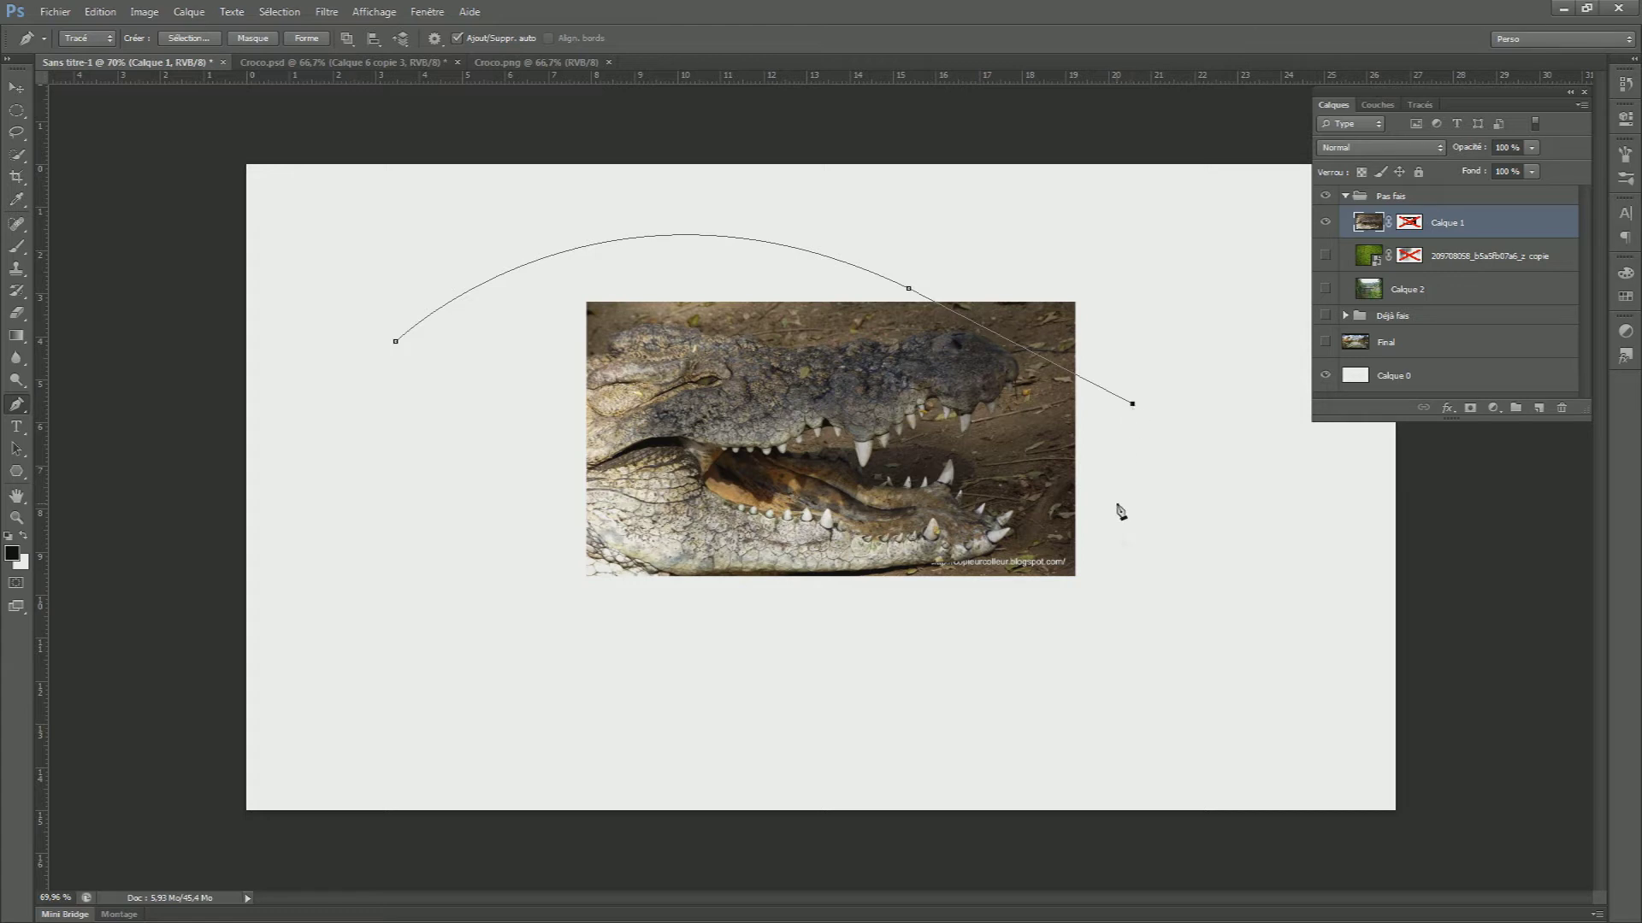
{"action": "left_click_drag", "start_coordinate": [770, 451], "coordinate": [421, 287]}
{"action": "key", "text": "ctrl+z"}
{"action": "left_click_drag", "start_coordinate": [909, 288], "coordinate": [601, 142]}
Deselect the practice work path so it no longer shows on the canvas, and return to the layer list
{"action": "left_click", "coordinate": [1418, 105]}
{"action": "left_click", "coordinate": [1419, 211]}
{"action": "left_click", "coordinate": [1344, 107]}
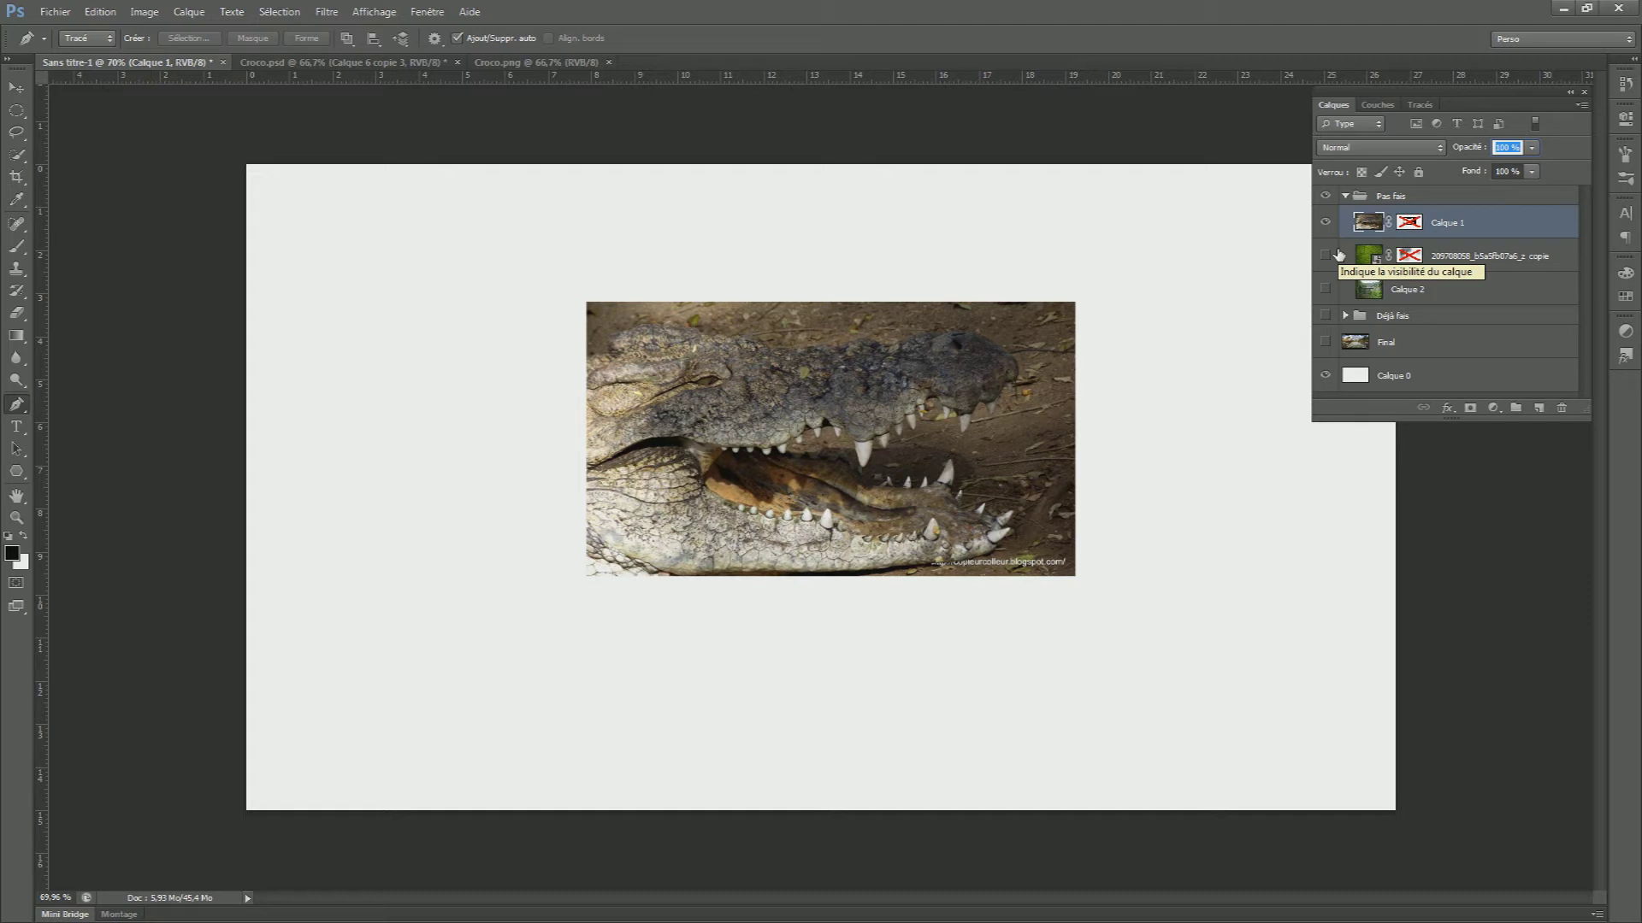
Add a second, empty mask to Calque 1, and briefly enable its existing layer mask before disabling it again
{"action": "left_click", "coordinate": [1469, 408]}
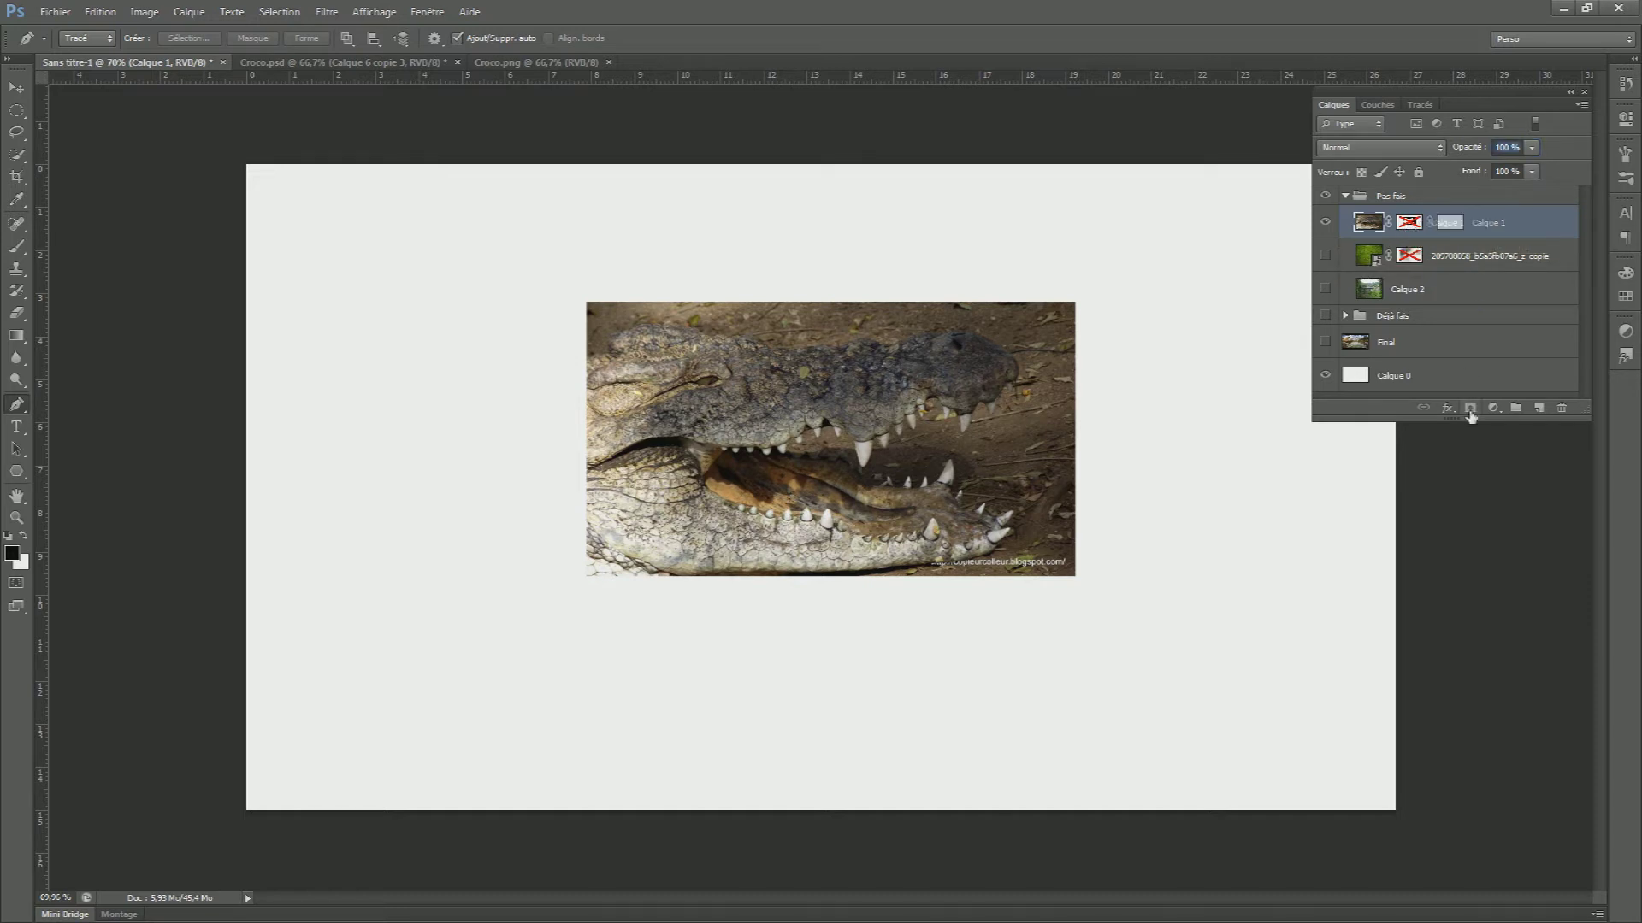
{"action": "left_click", "coordinate": [1408, 222], "text": "shift"}
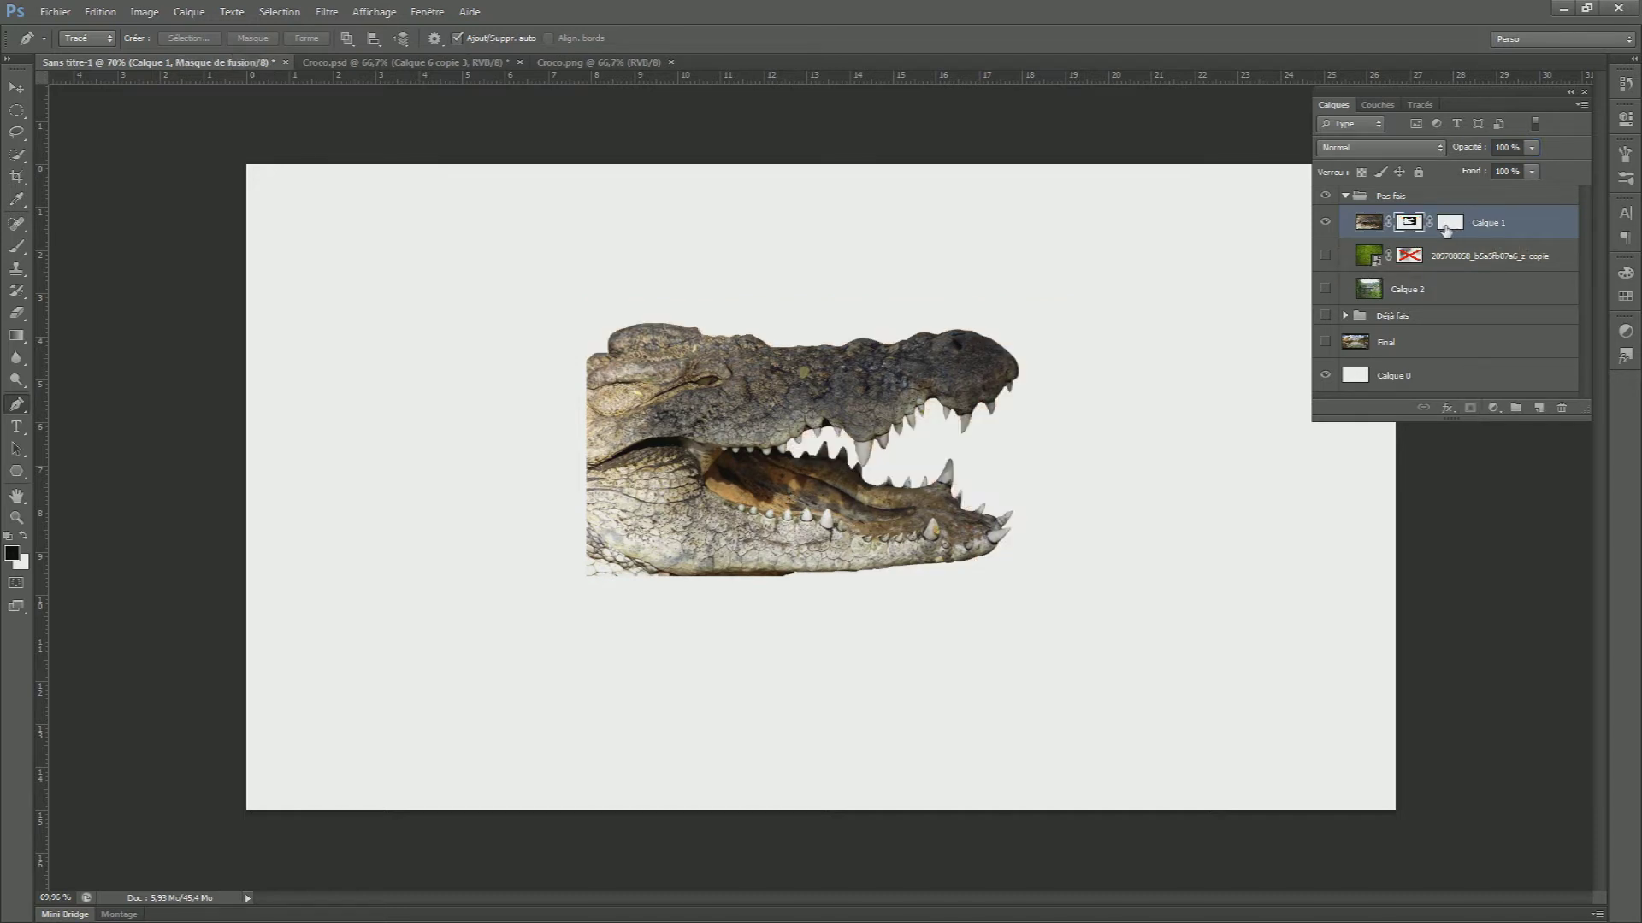
{"action": "left_click", "coordinate": [1424, 229], "text": "shift"}
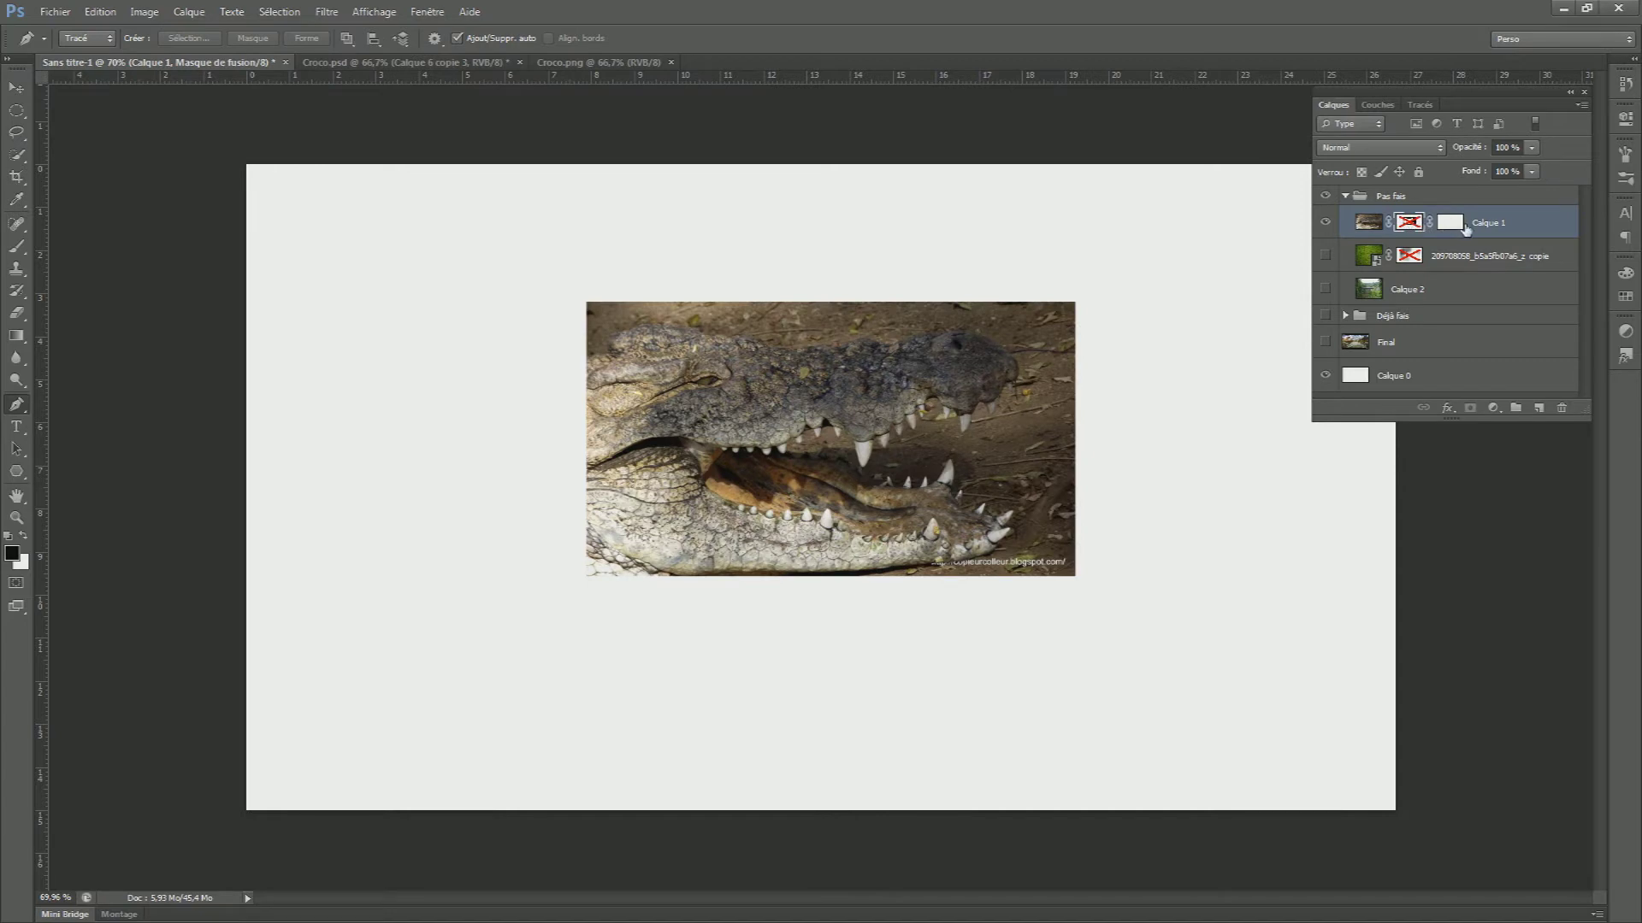
Duplicate Calque 1, delete the copy's disabled layer mask, and hide the original layer
{"action": "key", "text": "ctrl+j"}
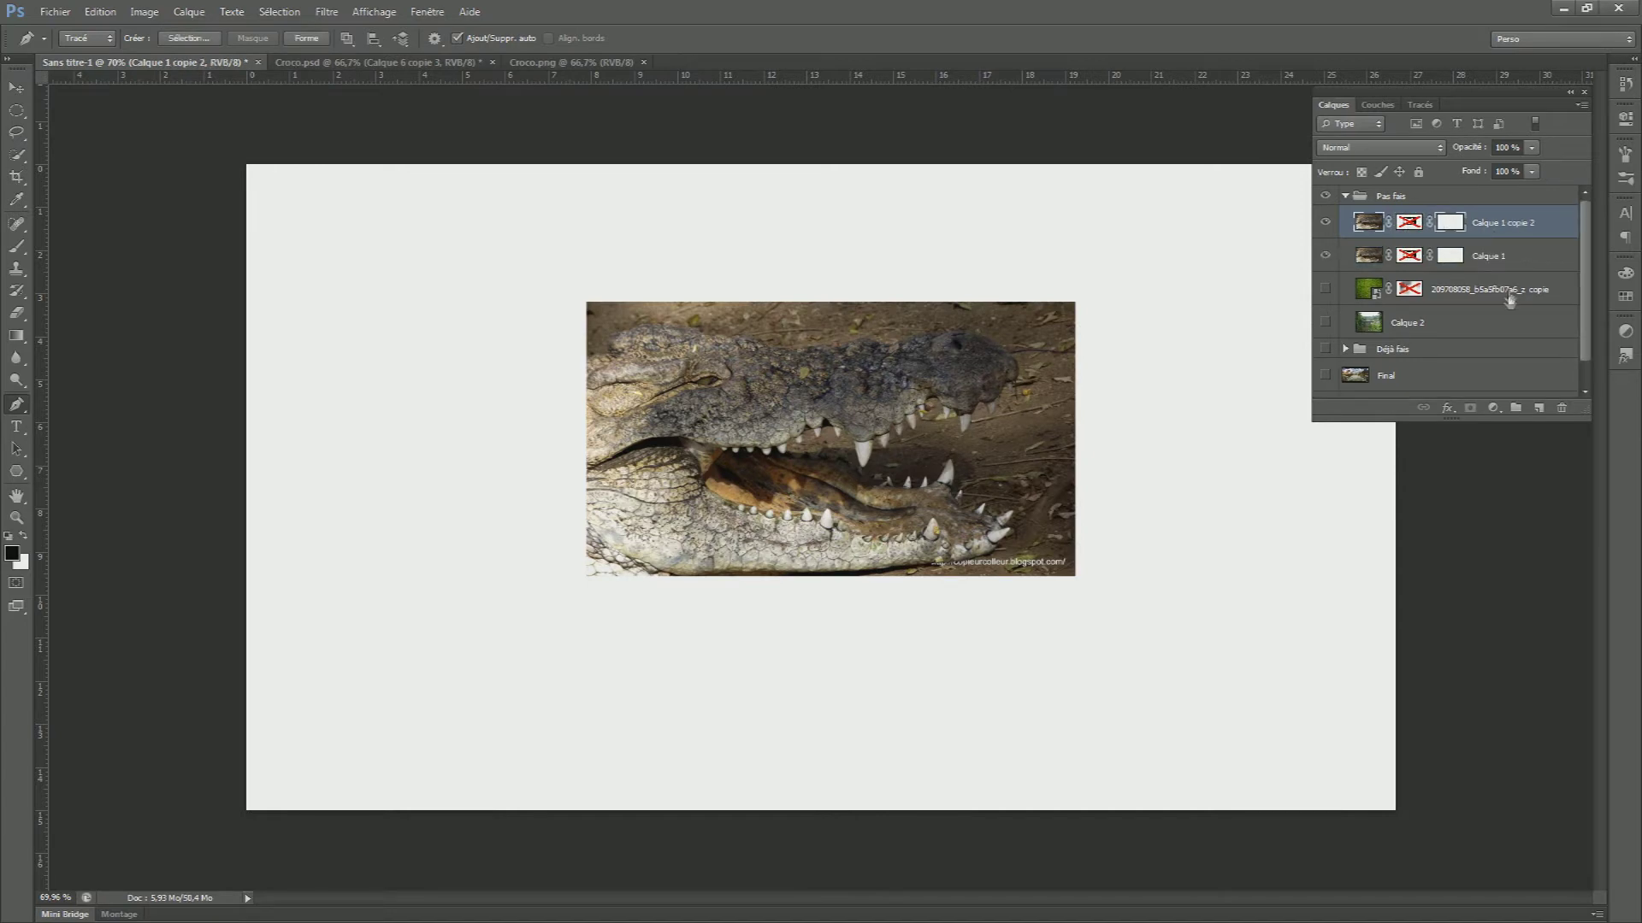
{"action": "right_click", "coordinate": [1408, 223]}
{"action": "left_click", "coordinate": [1445, 249]}
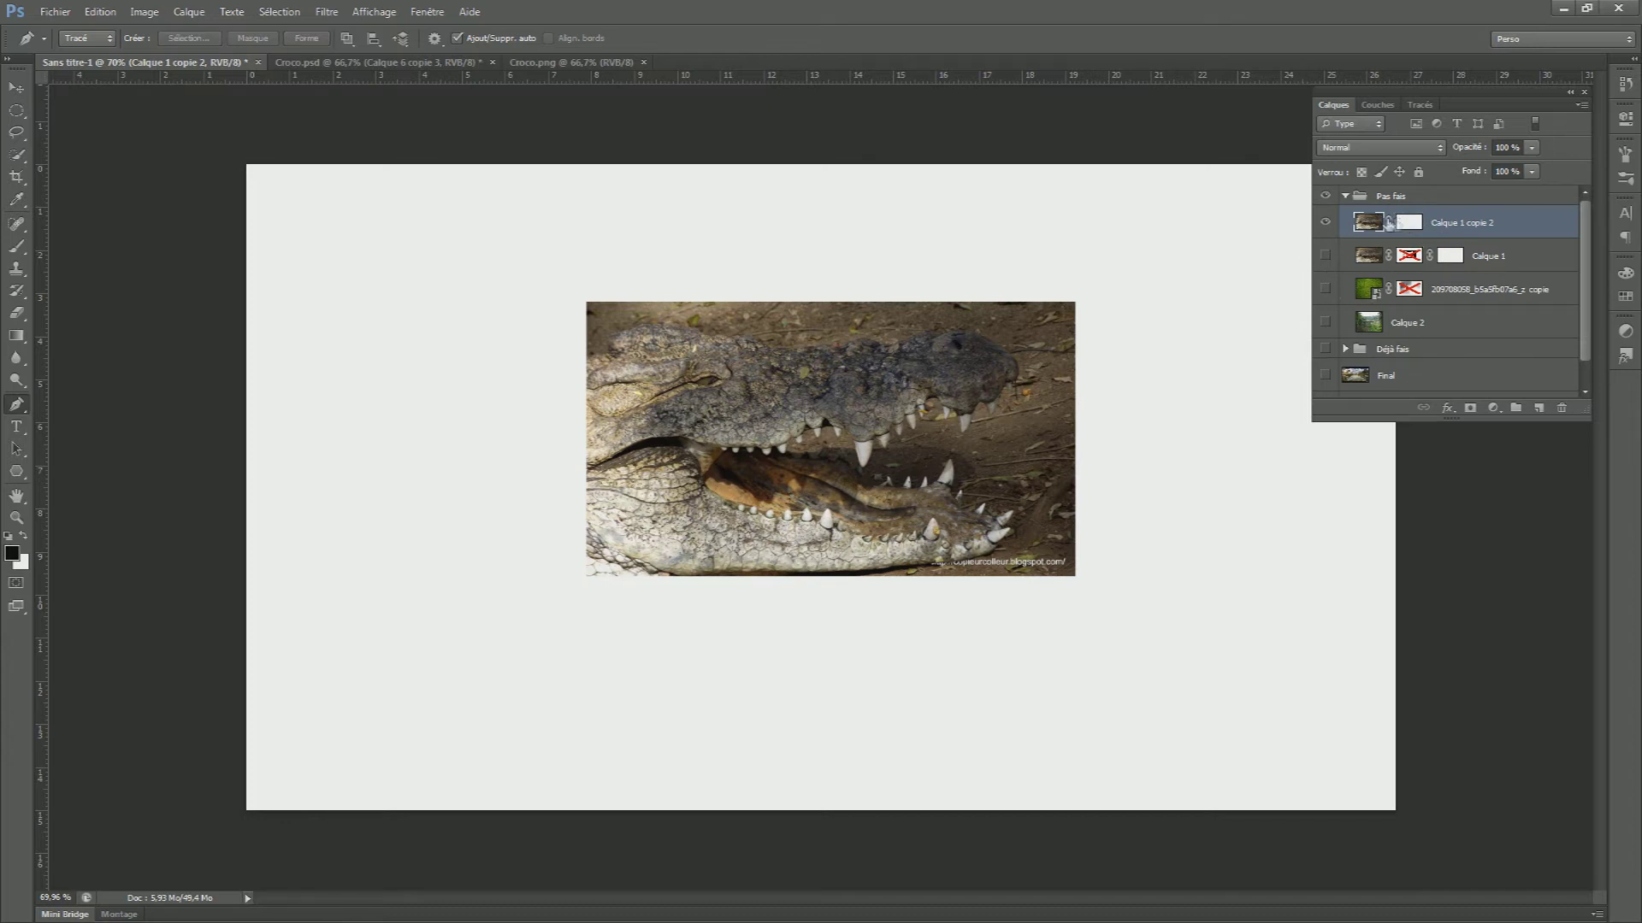
{"action": "left_click", "coordinate": [1406, 223]}
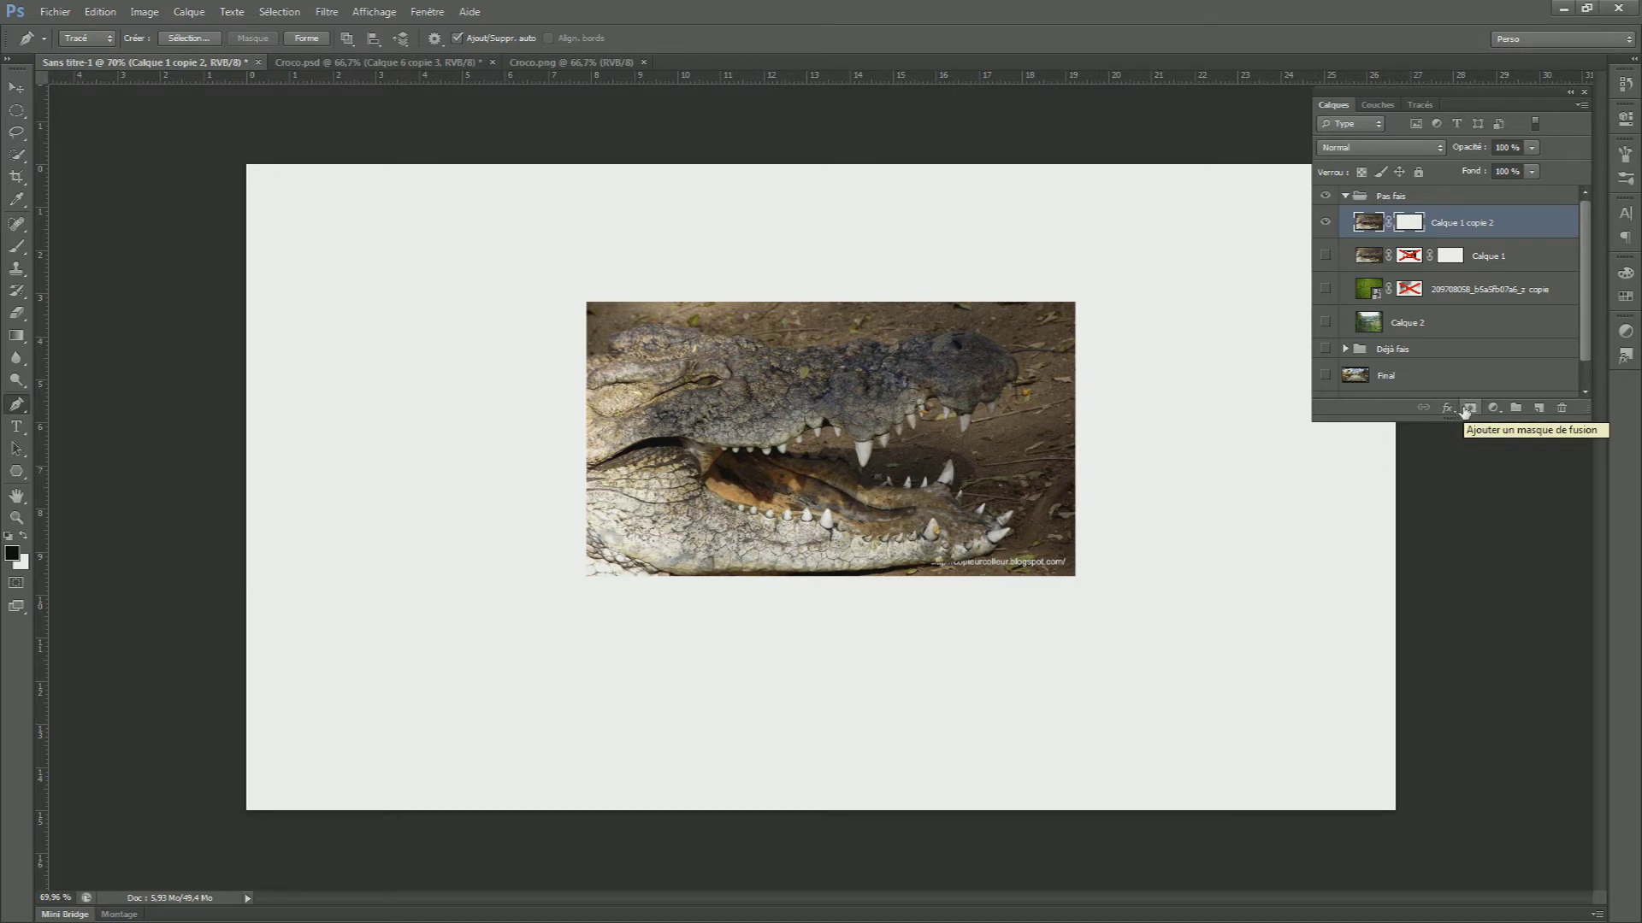
{"action": "left_click", "coordinate": [1416, 222]}
{"action": "left_click", "coordinate": [1418, 224]}
{"action": "double_click", "coordinate": [1418, 224]}
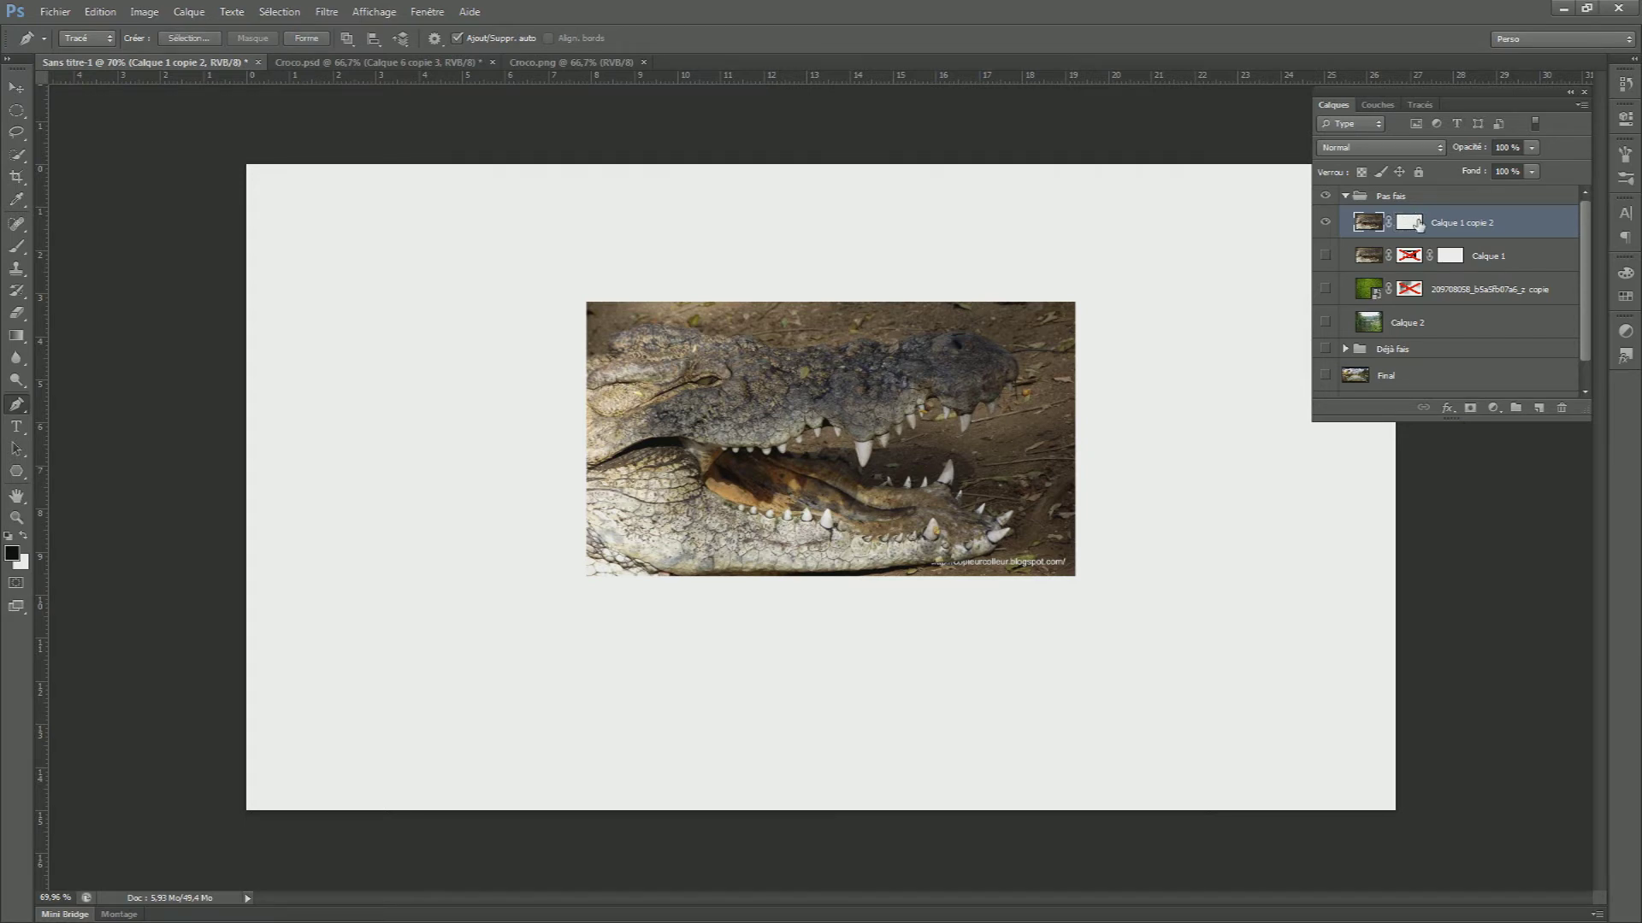
{"action": "left_click", "coordinate": [1584, 92]}
Trace a Pen path from the blank area left of the photo up and over the raised bump at the back of the head
{"action": "scroll", "coordinate": [537, 286], "scroll_direction": "up", "scroll_amount": 5}
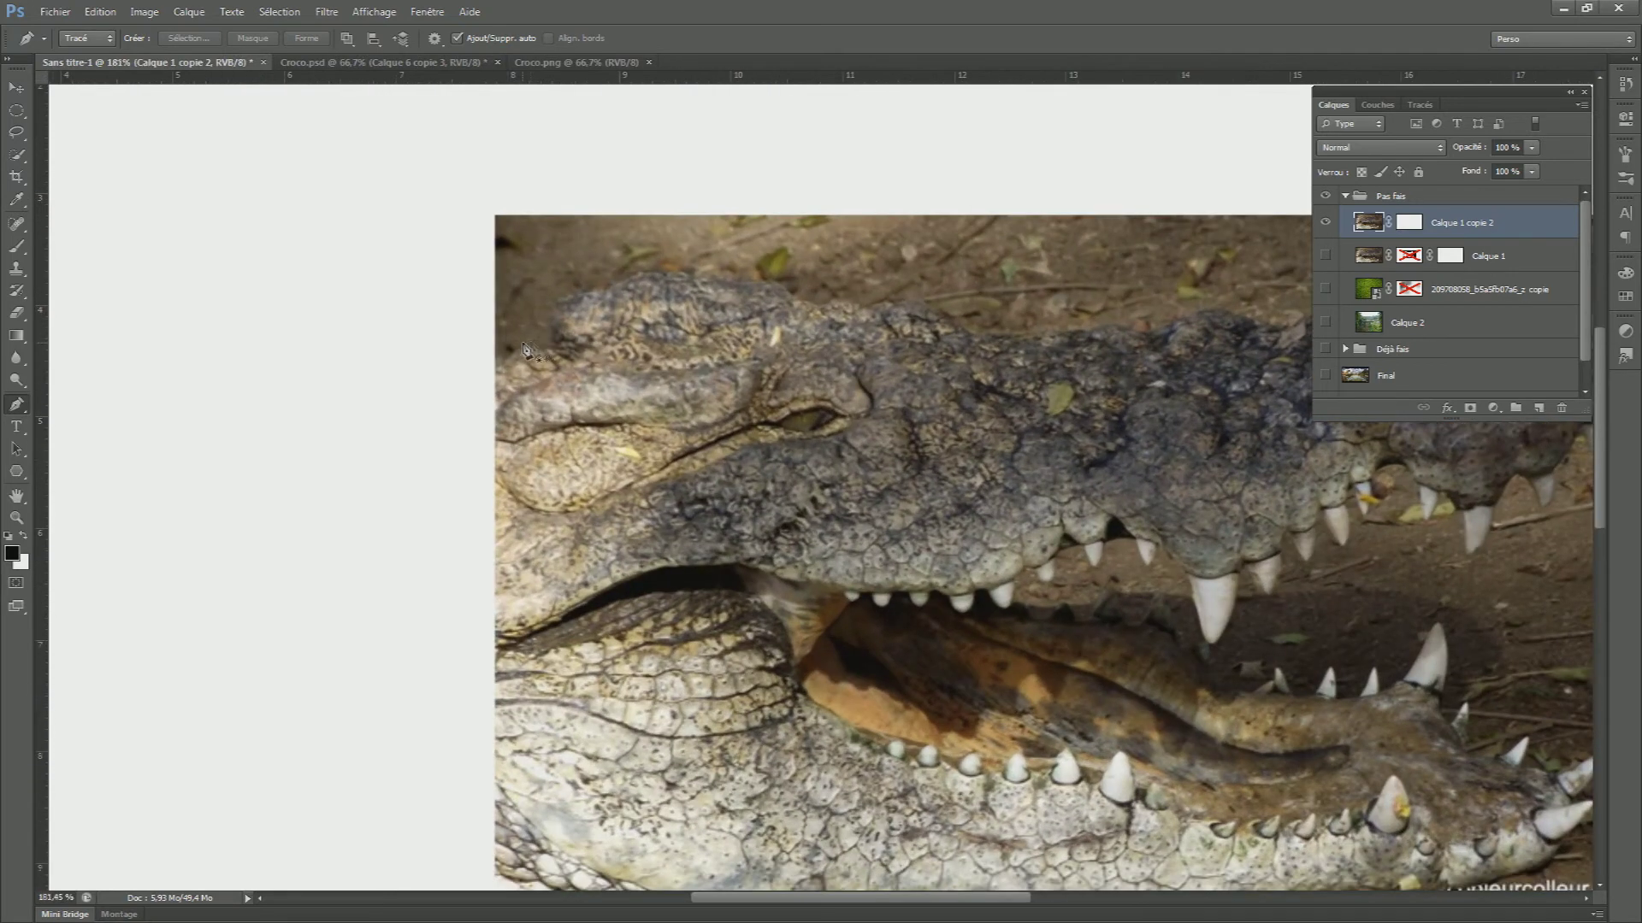
{"action": "left_click", "coordinate": [448, 373]}
{"action": "left_click", "coordinate": [478, 368]}
{"action": "left_click", "coordinate": [508, 354]}
{"action": "mouse_move", "coordinate": [540, 346]}
{"action": "left_mouse_down"}
{"action": "mouse_move", "coordinate": [563, 298]}
{"action": "mouse_move", "coordinate": [687, 277]}
{"action": "left_mouse_up"}
{"action": "key", "text": "BackSpace"}
{"action": "key", "text": "BackSpace"}
{"action": "key", "text": "BackSpace"}
{"action": "key", "text": "BackSpace"}
{"action": "key", "text": "BackSpace"}
{"action": "key", "text": "BackSpace"}
{"action": "key", "text": "BackSpace"}
{"action": "key", "text": "BackSpace"}
{"action": "key", "text": "BackSpace"}
{"action": "key", "text": "BackSpace"}
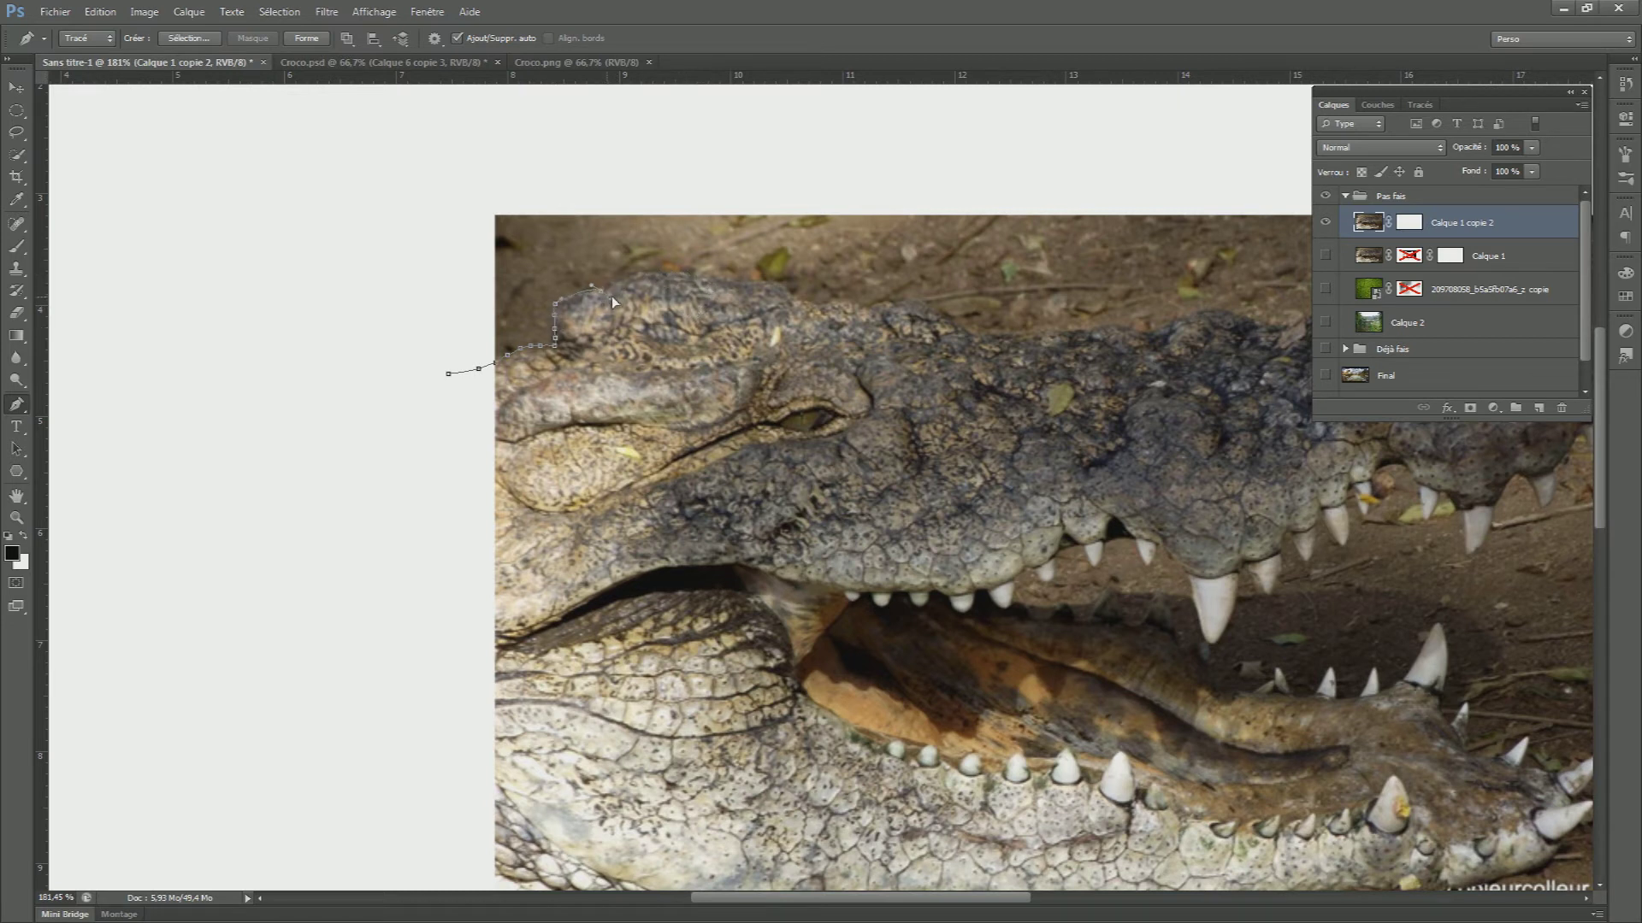
{"action": "left_click_drag", "start_coordinate": [628, 297], "coordinate": [636, 271]}
{"action": "left_click", "coordinate": [648, 271]}
{"action": "left_click", "coordinate": [662, 274]}
Extend the path with a rough line above the snout and down the ground in front of the open jaws
{"action": "left_click_drag", "start_coordinate": [1063, 341], "coordinate": [608, 332]}
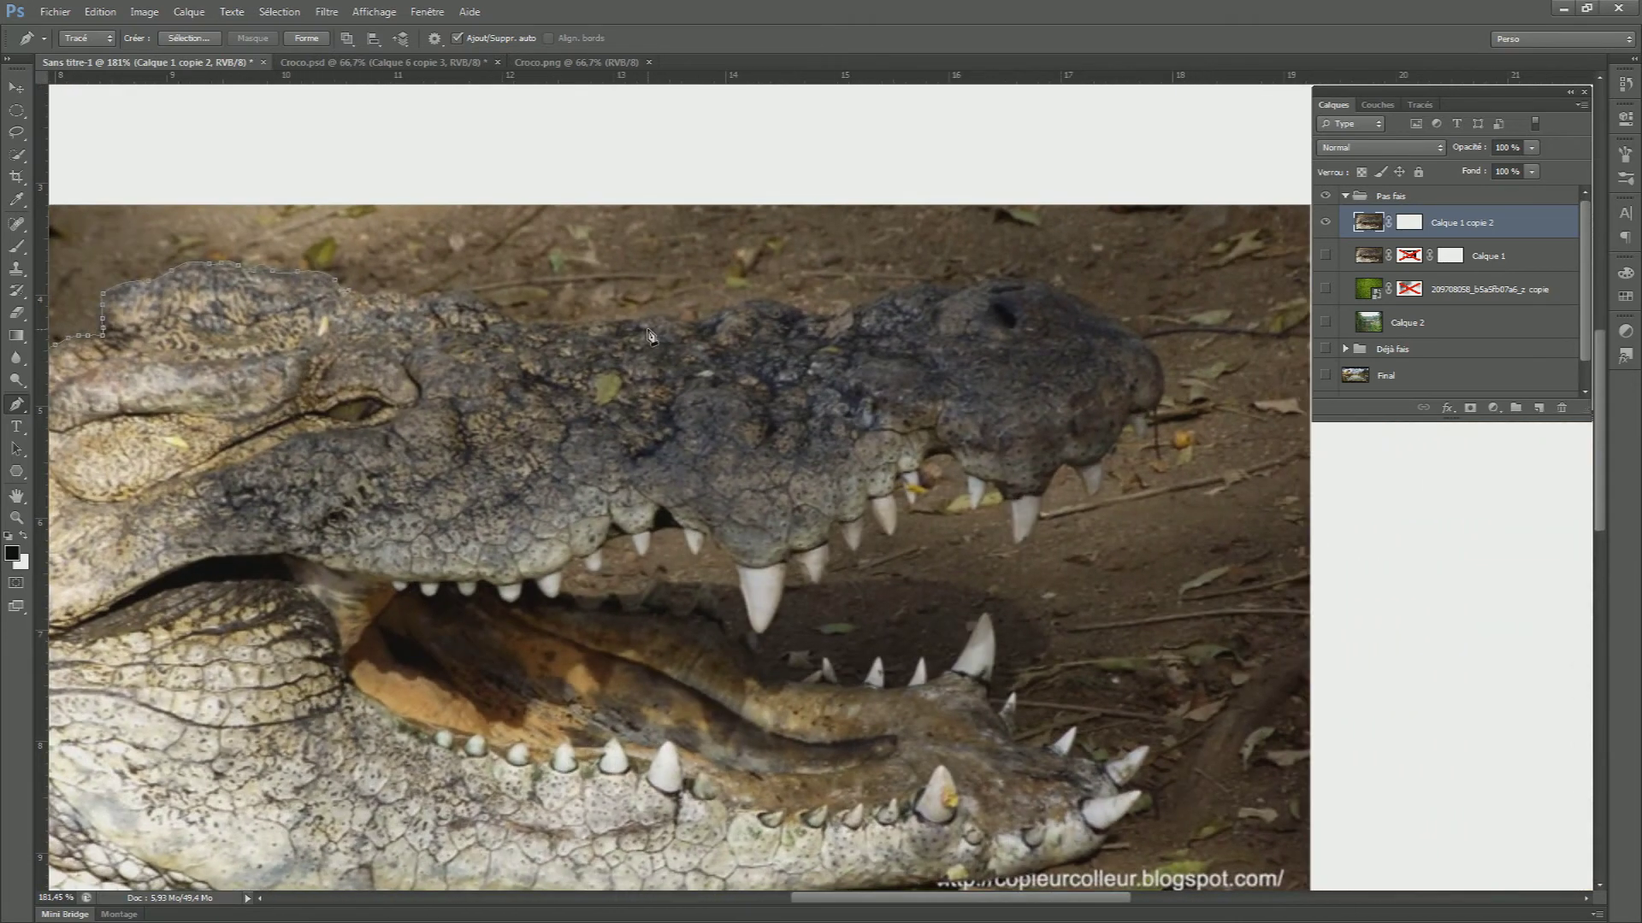
{"action": "scroll", "coordinate": [1018, 652], "scroll_direction": "down", "scroll_amount": 5}
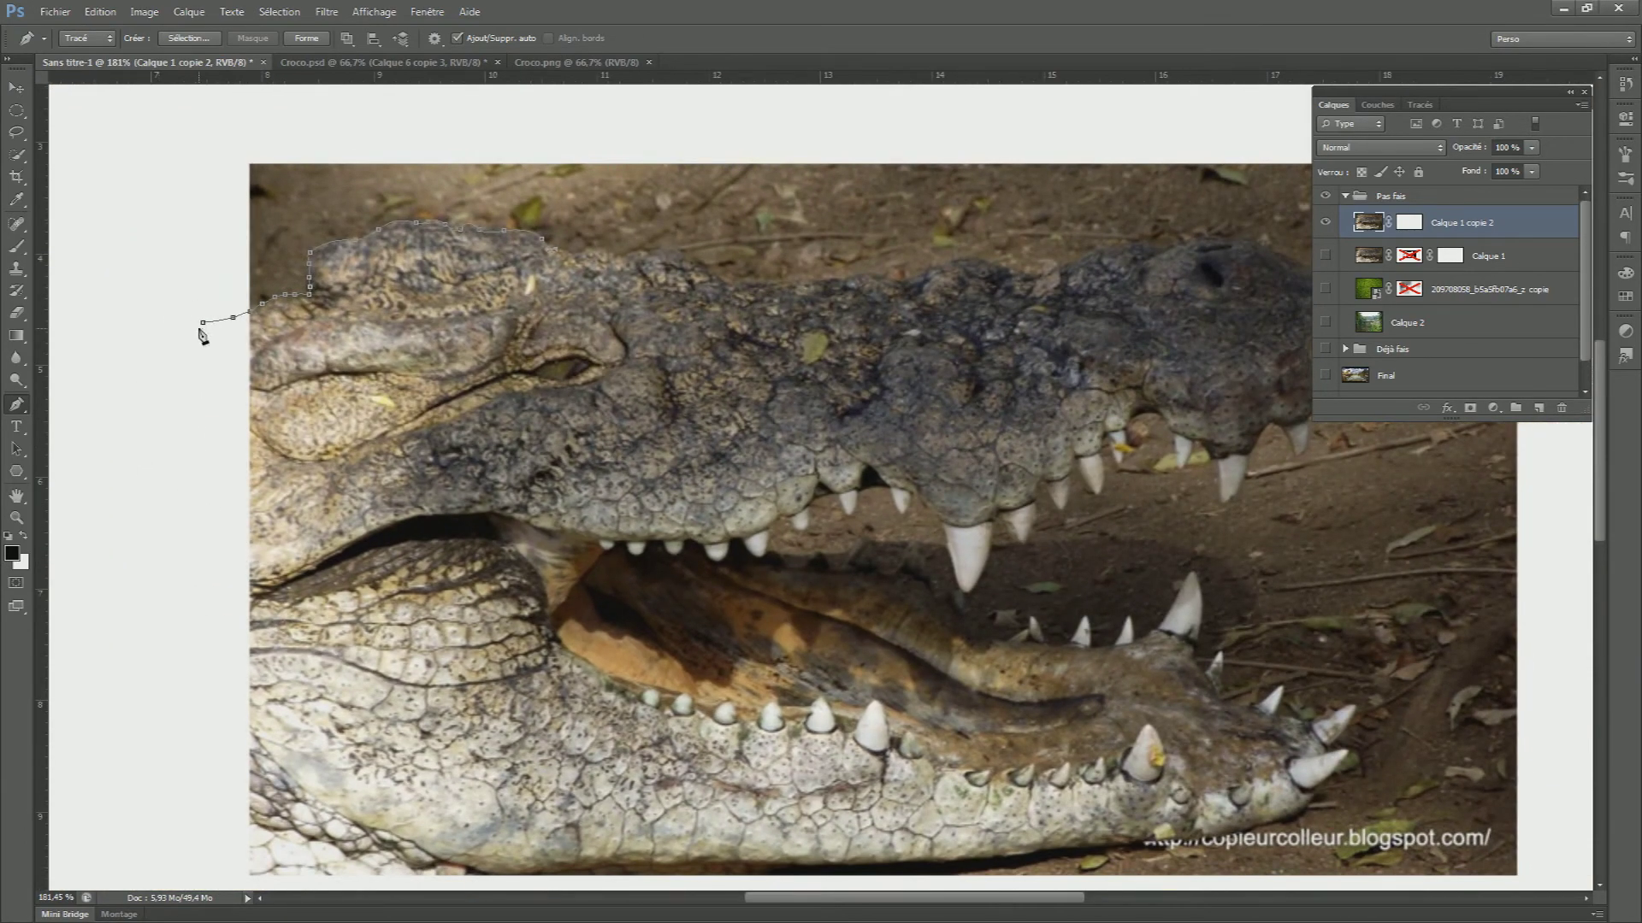
{"action": "left_click_drag", "start_coordinate": [982, 229], "coordinate": [645, 254]}
{"action": "left_click", "coordinate": [645, 254]}
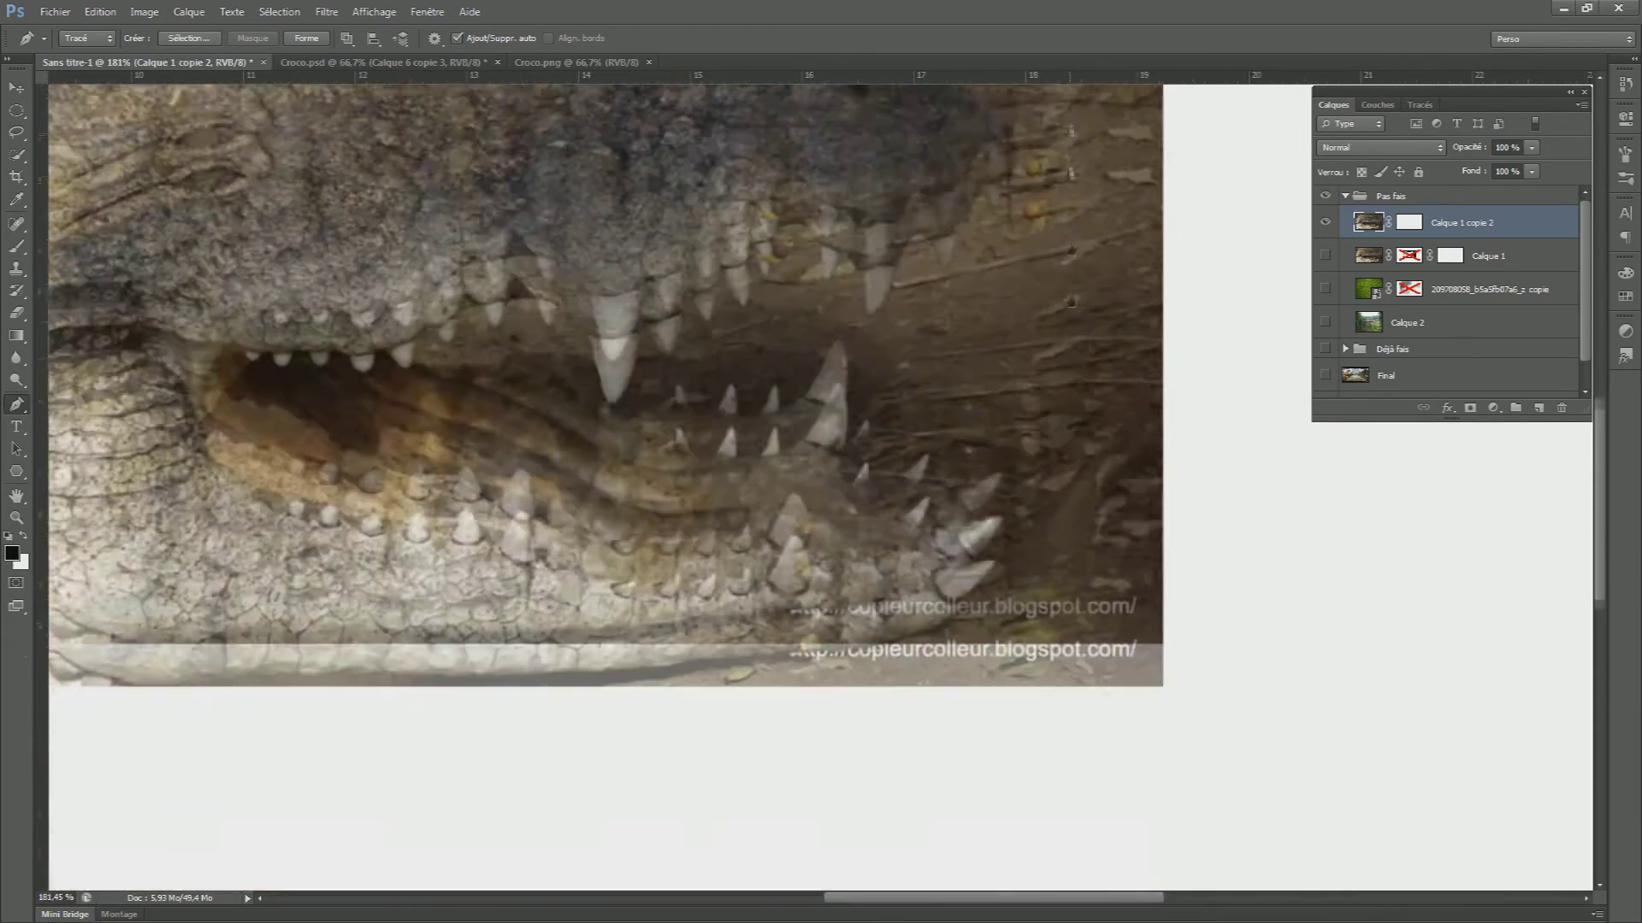
{"action": "left_click", "coordinate": [1054, 338]}
{"action": "left_click", "coordinate": [842, 531]}
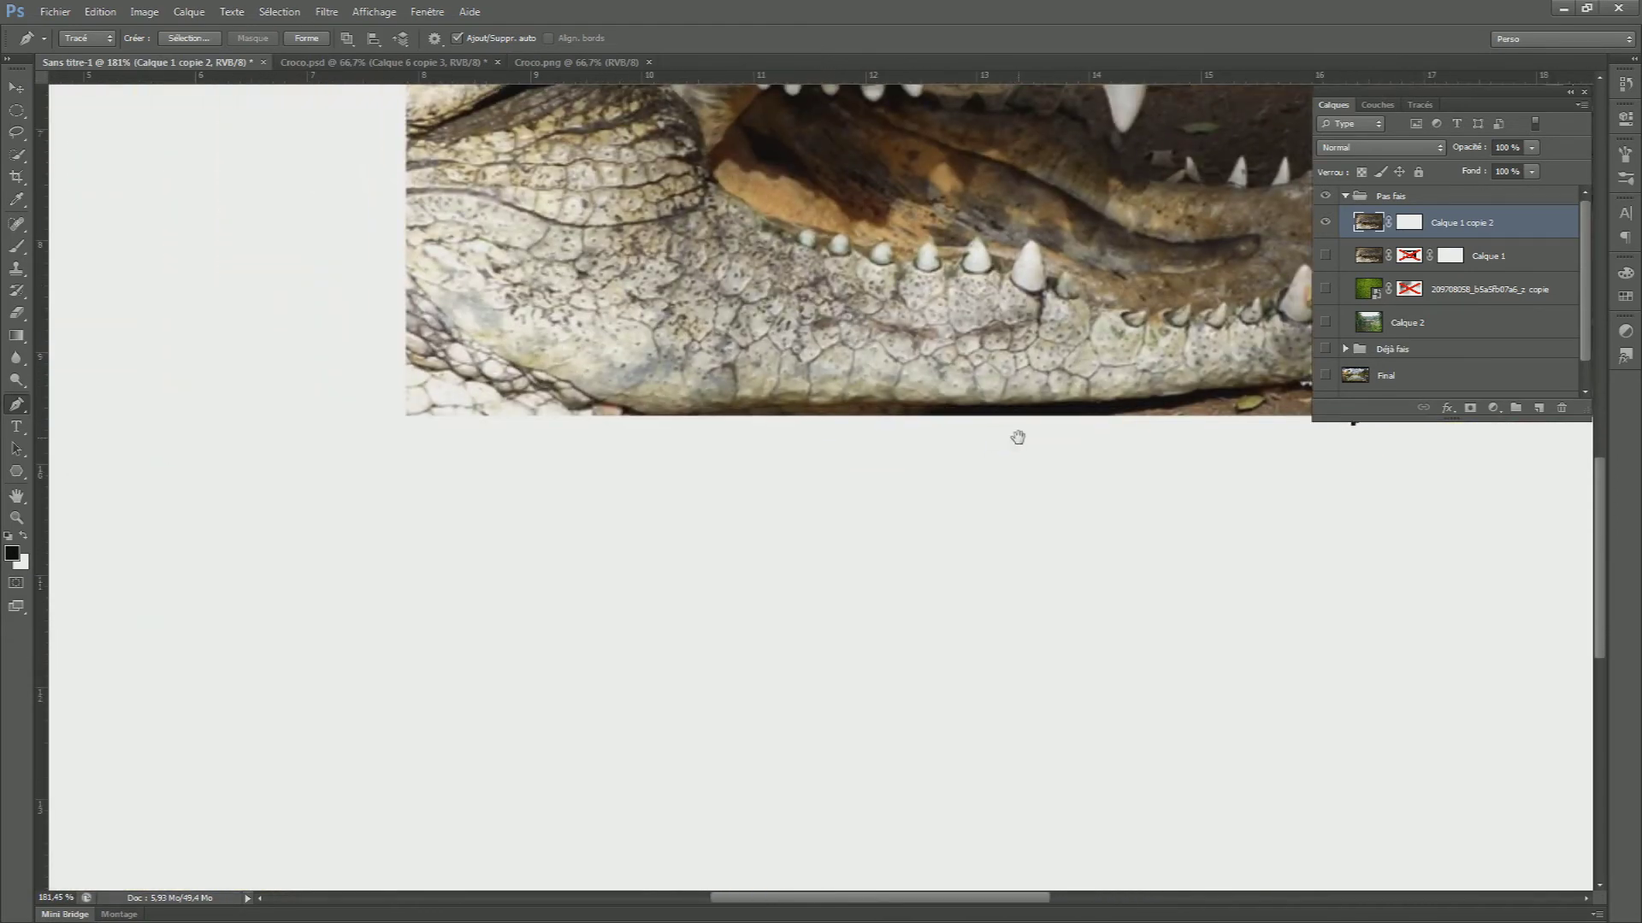
Continue the path roughly below the lower jaw and through the blank area left of the photo, closing it at its first anchor
{"action": "left_click", "coordinate": [871, 501]}
{"action": "left_click", "coordinate": [539, 466]}
{"action": "left_click", "coordinate": [406, 467]}
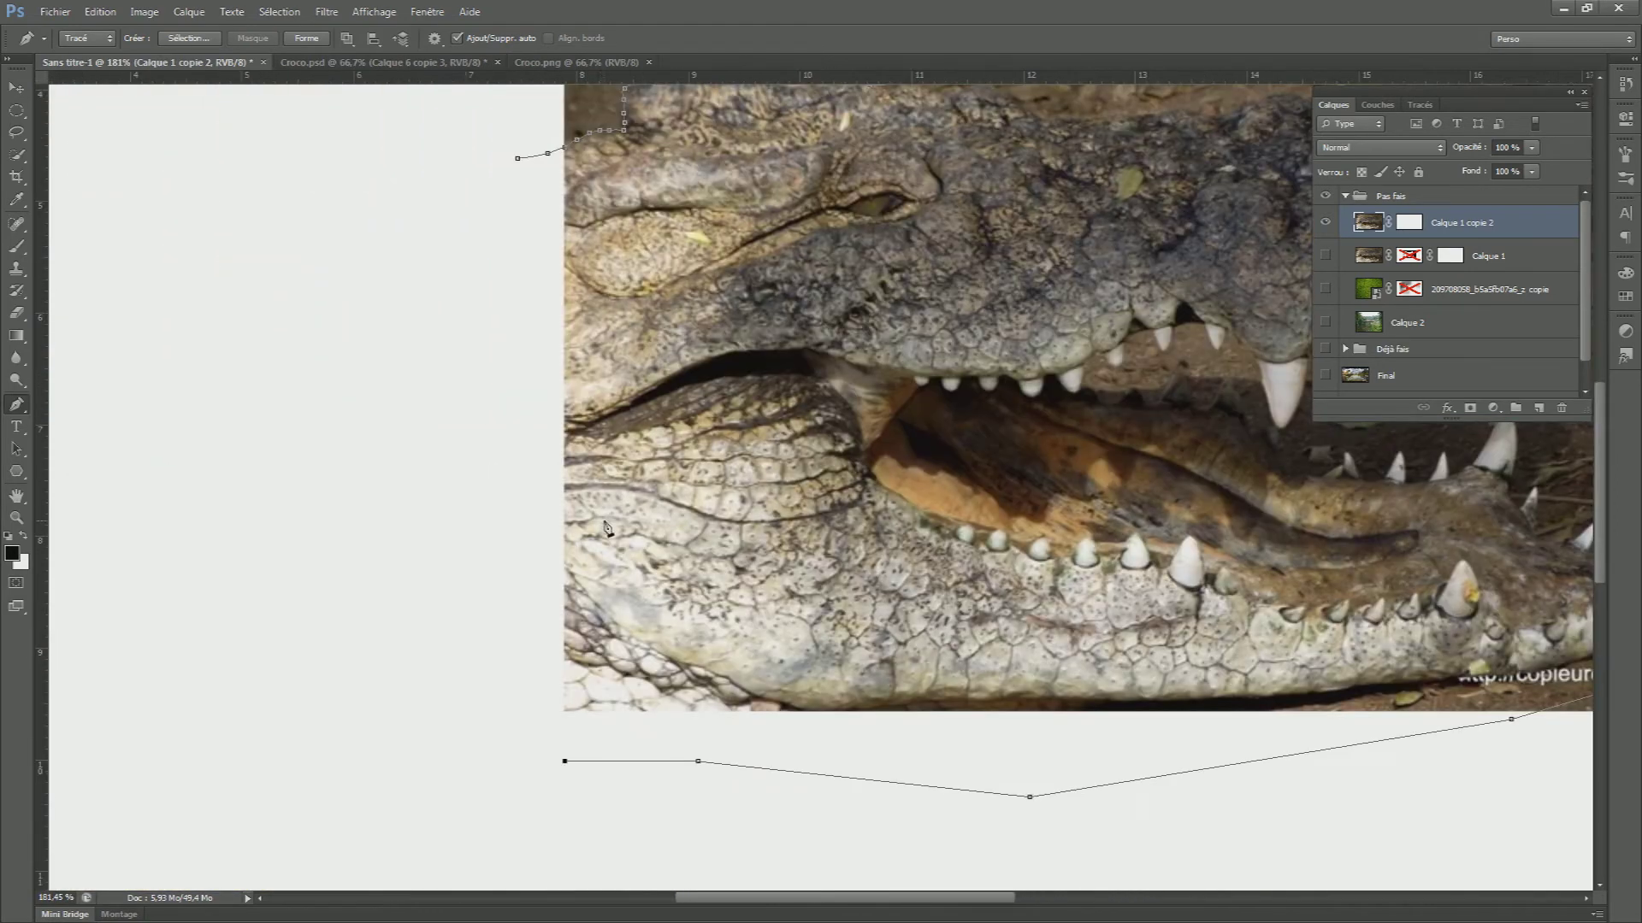
{"action": "left_click", "coordinate": [454, 386]}
{"action": "left_click", "coordinate": [518, 158]}
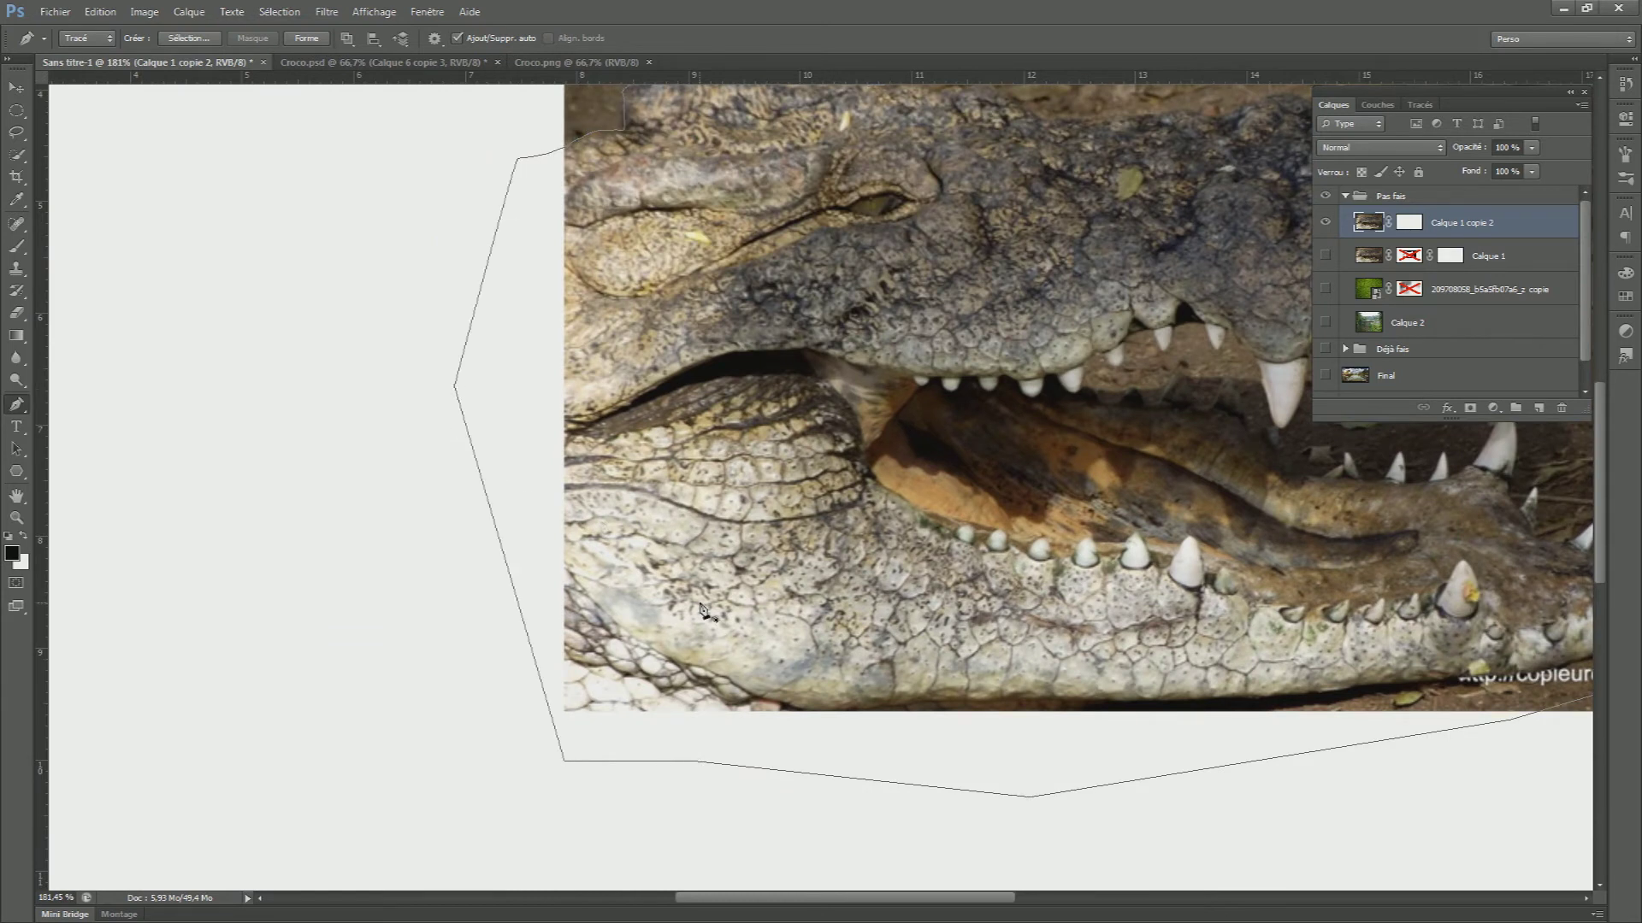
Convert the closed path into a new selection using the Pen tool's own option with default settings, and clear the selection
{"action": "left_click", "coordinate": [1064, 58]}
{"action": "left_click_drag", "start_coordinate": [1055, 207], "coordinate": [693, 337]}
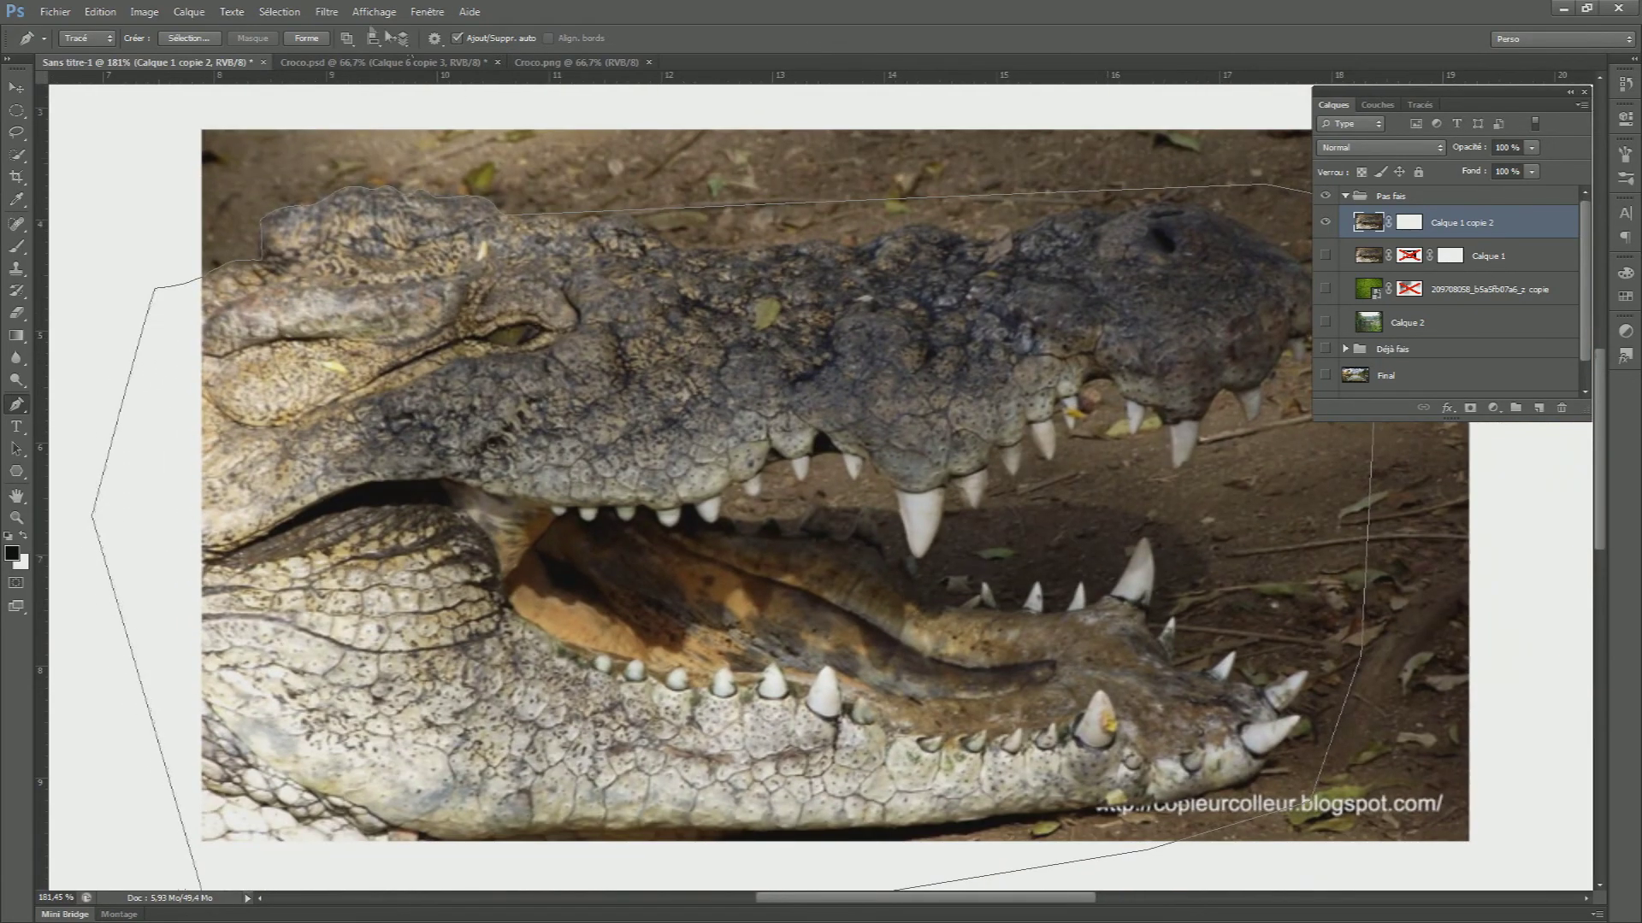
{"action": "left_click", "coordinate": [190, 39]}
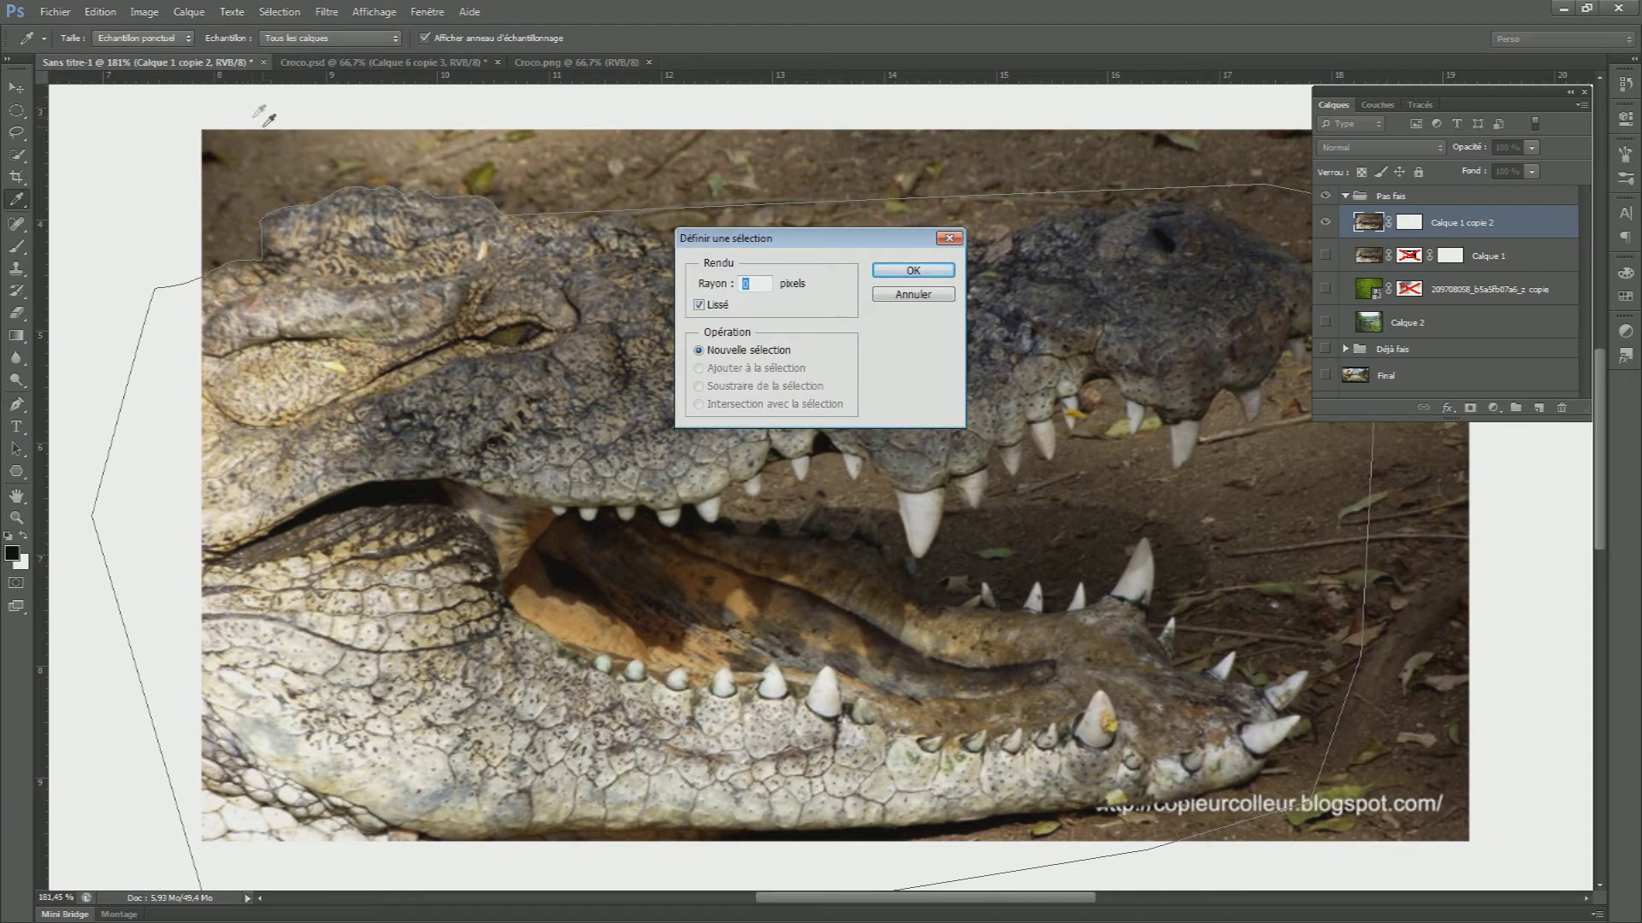
{"action": "left_click", "coordinate": [913, 271]}
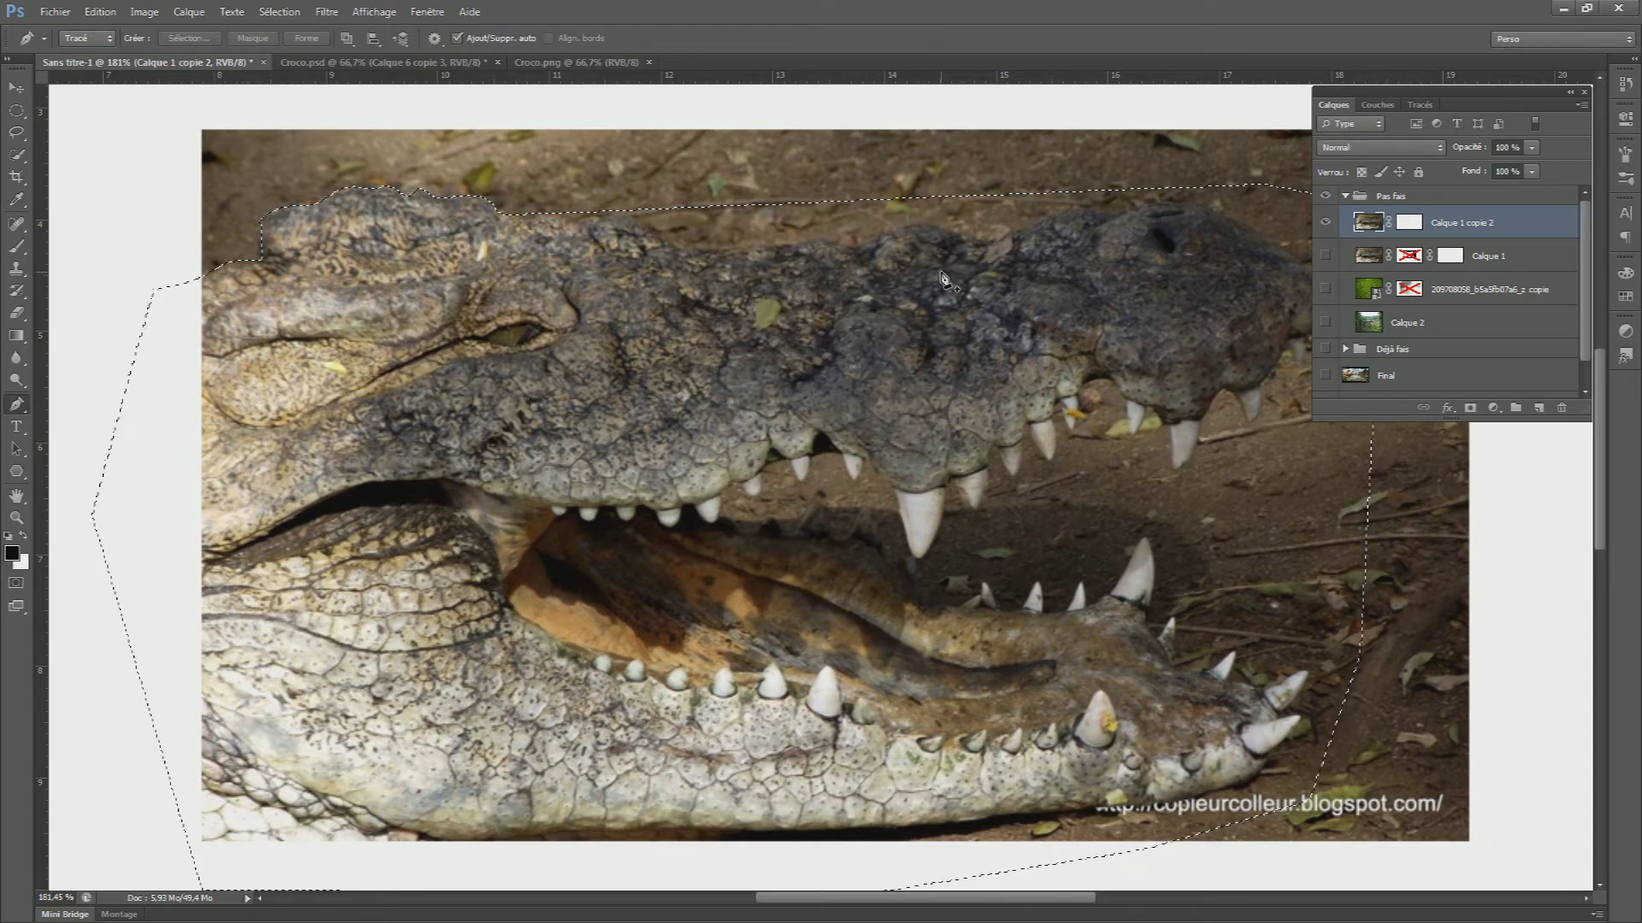
{"action": "key", "text": "ctrl+d"}
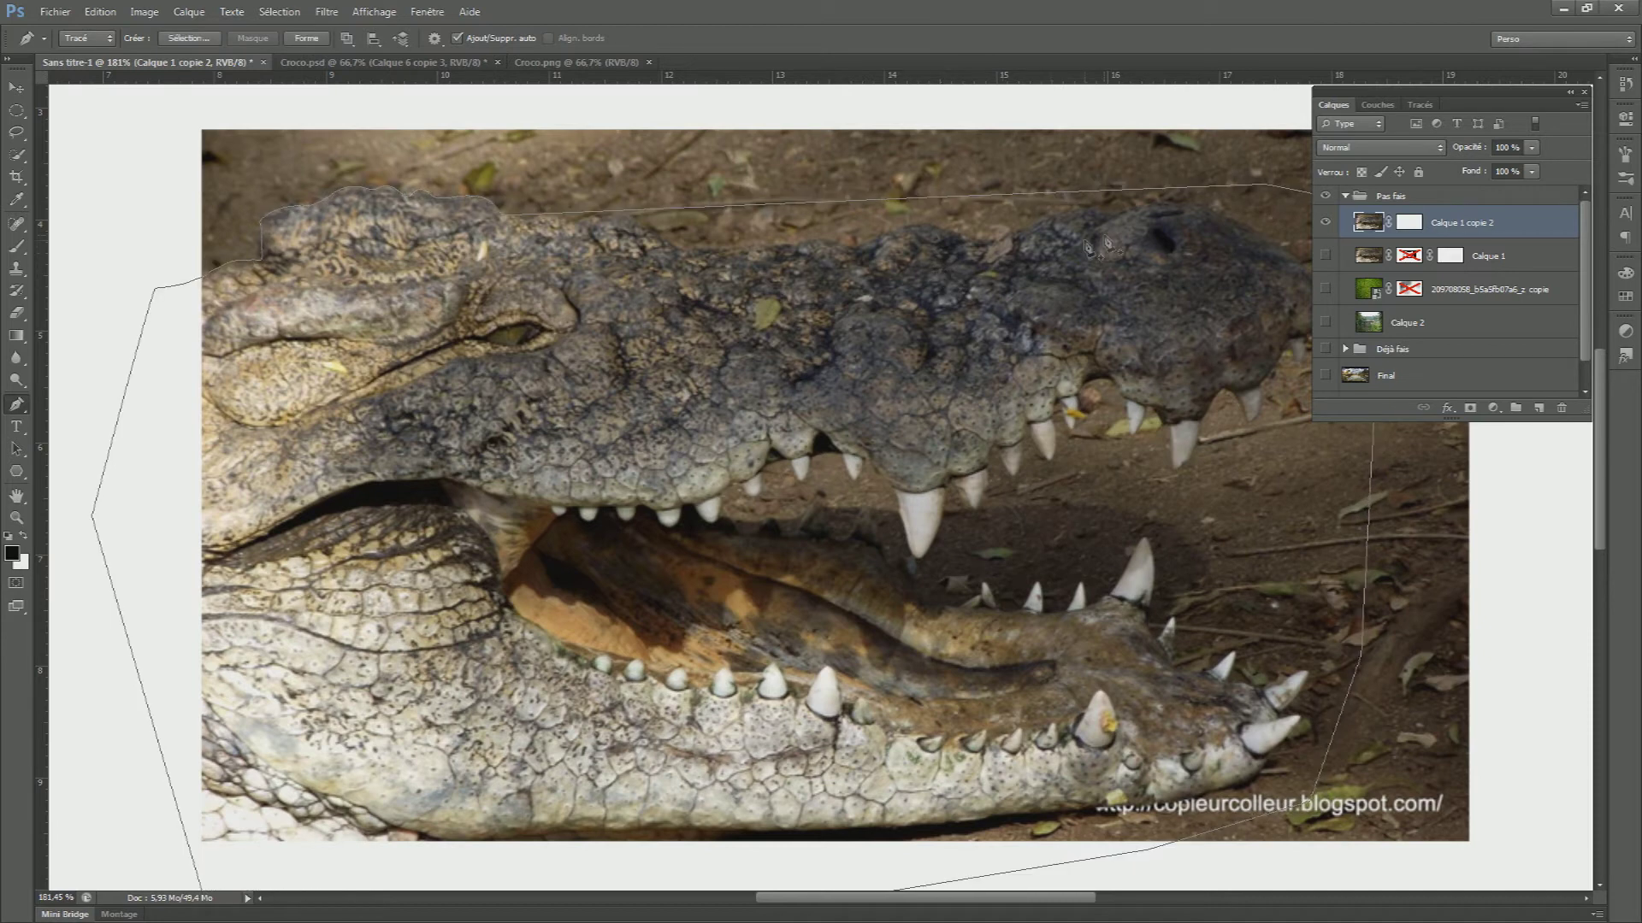
Define a new selection from the work path in the path list with default settings, and undo it
{"action": "left_click", "coordinate": [1420, 105]}
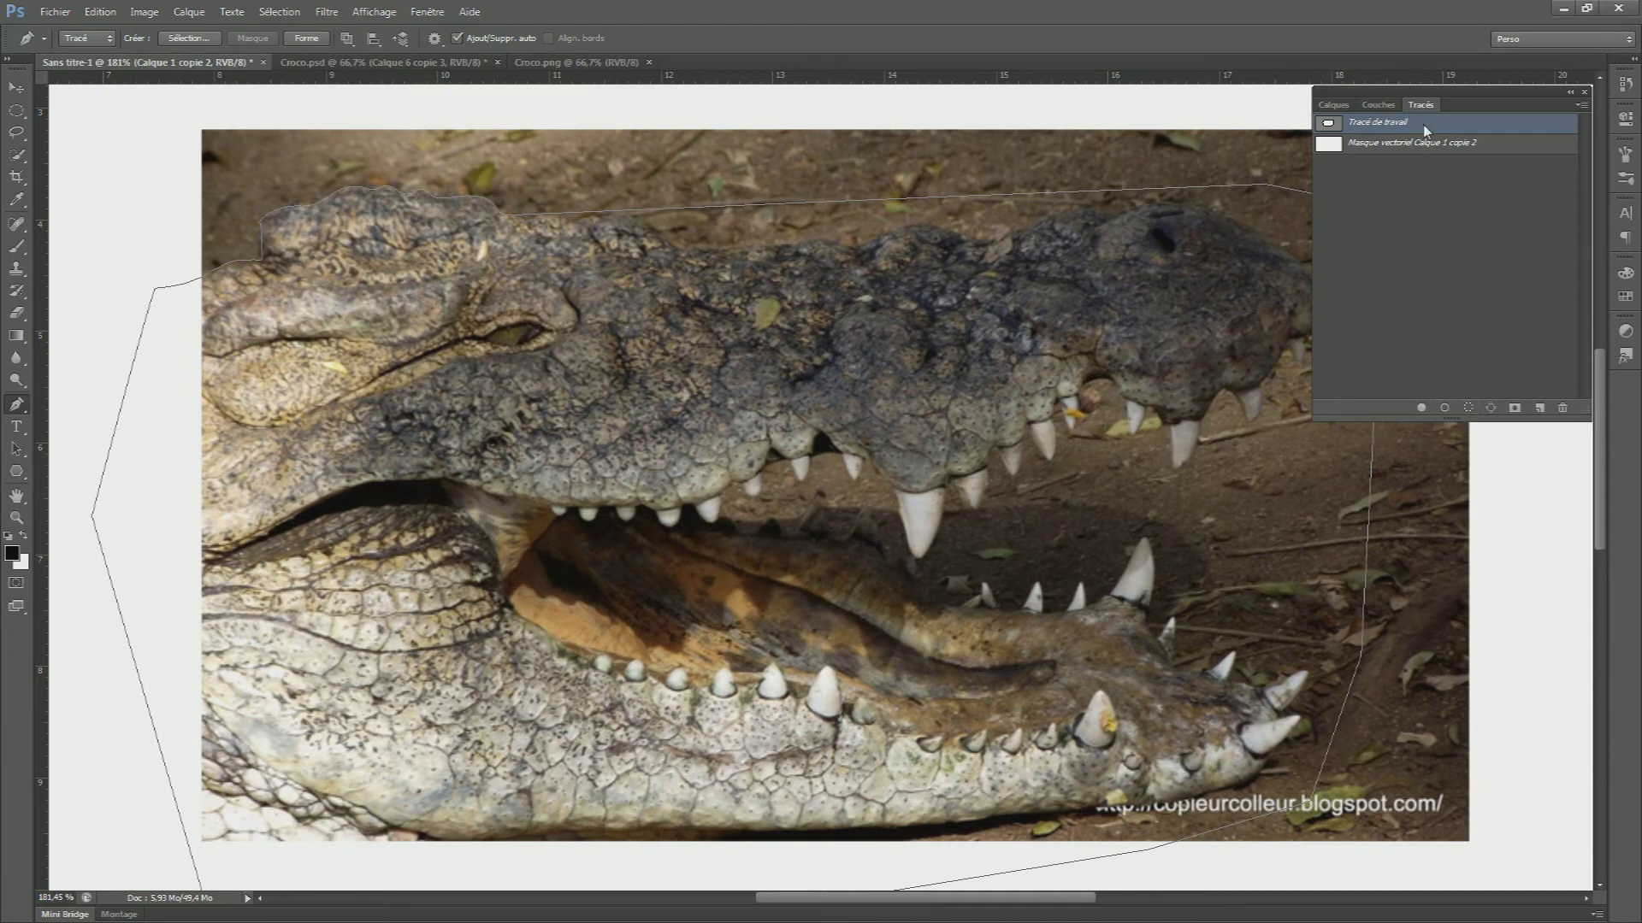
{"action": "right_click", "coordinate": [1425, 130]}
{"action": "left_click", "coordinate": [1462, 180]}
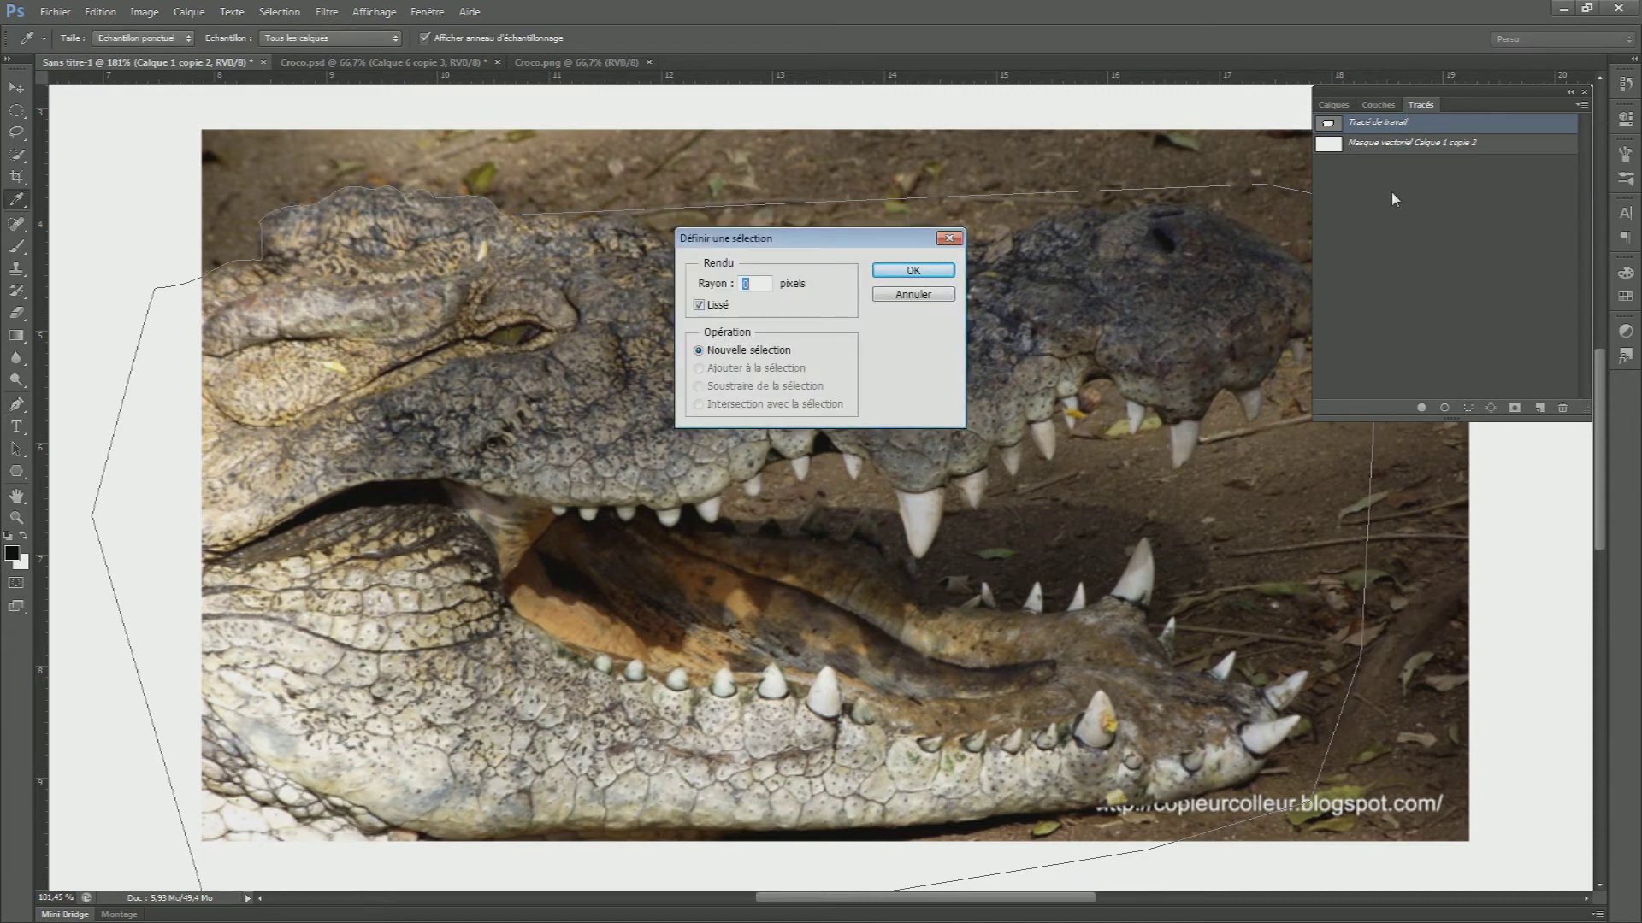
{"action": "left_click", "coordinate": [912, 270]}
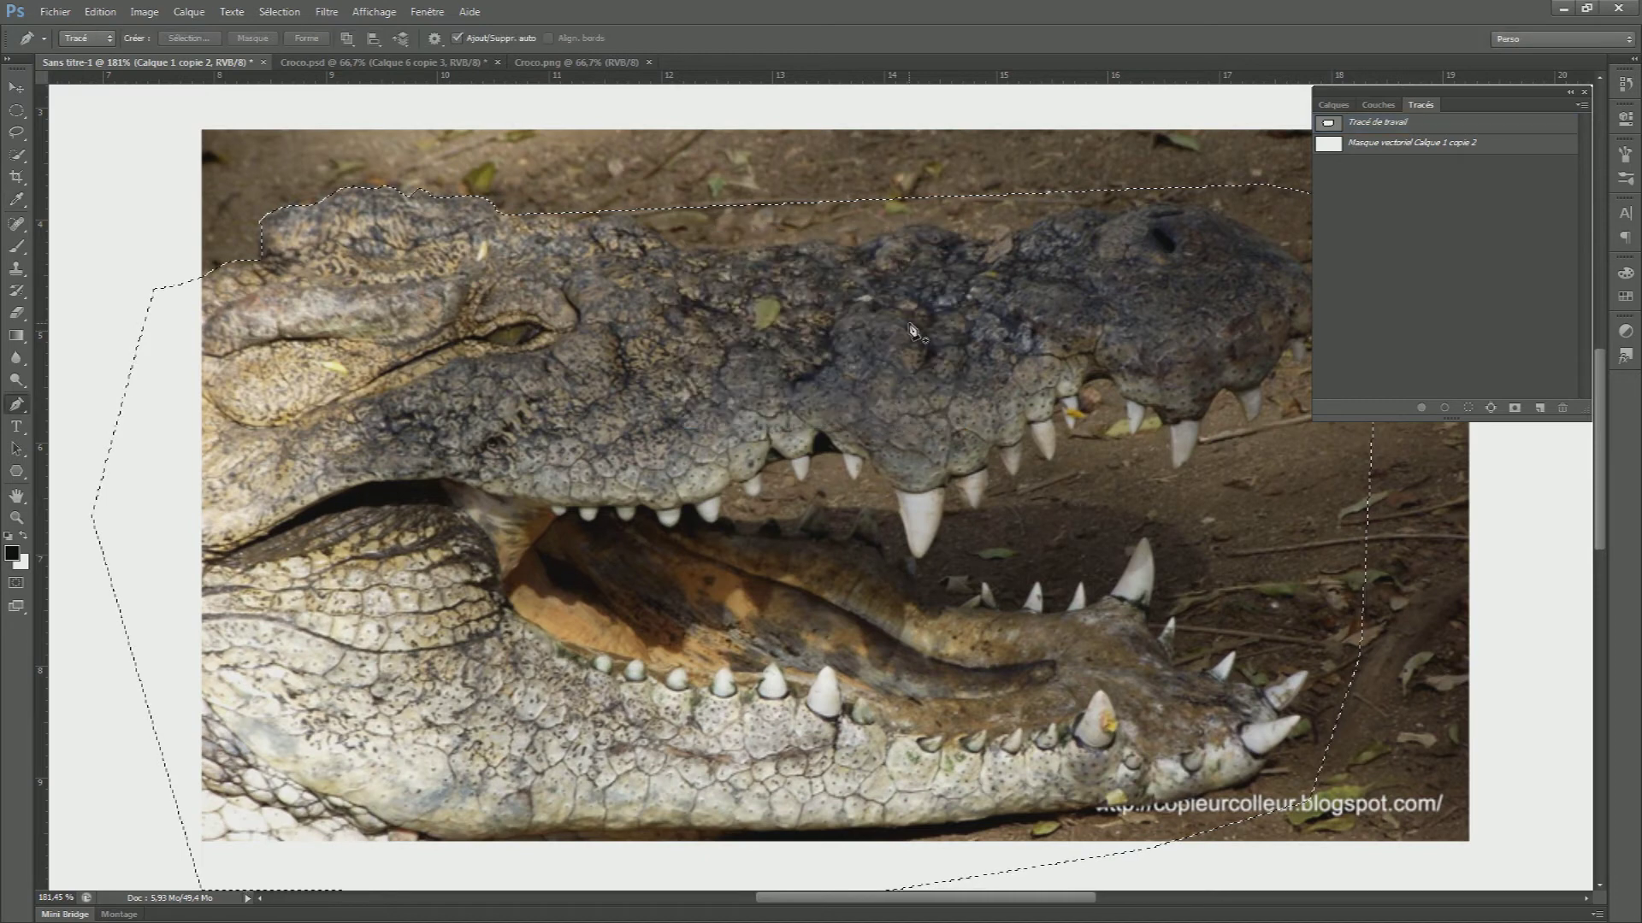
{"action": "key", "text": "ctrl+z"}
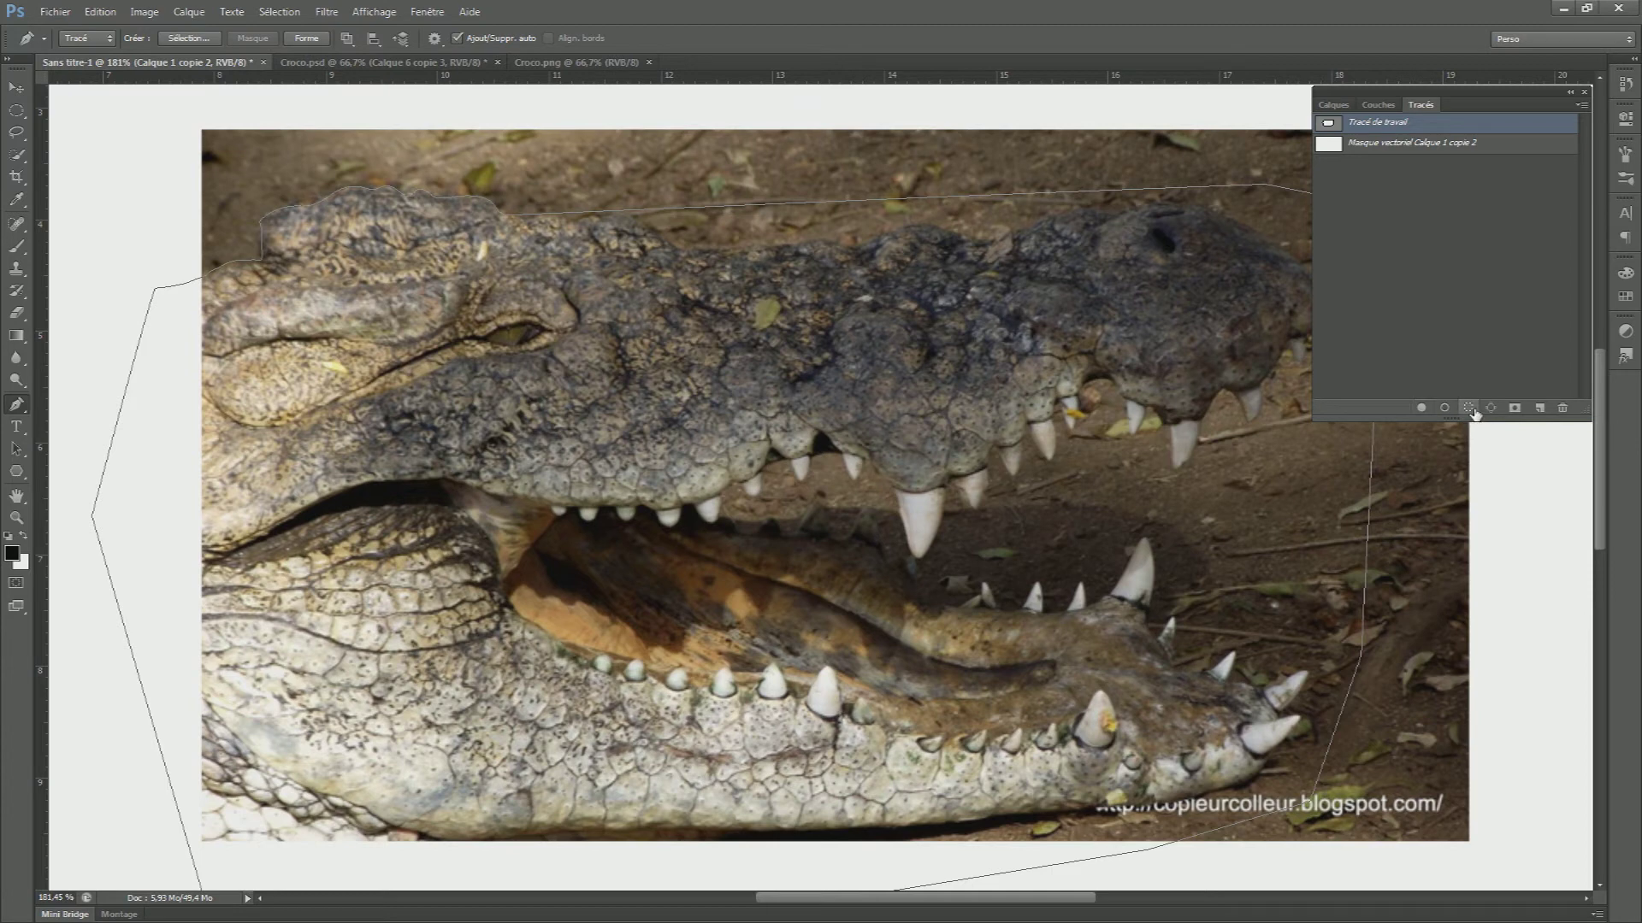
Load the work path directly as a selection and return to the layer list
{"action": "left_click", "coordinate": [1468, 409]}
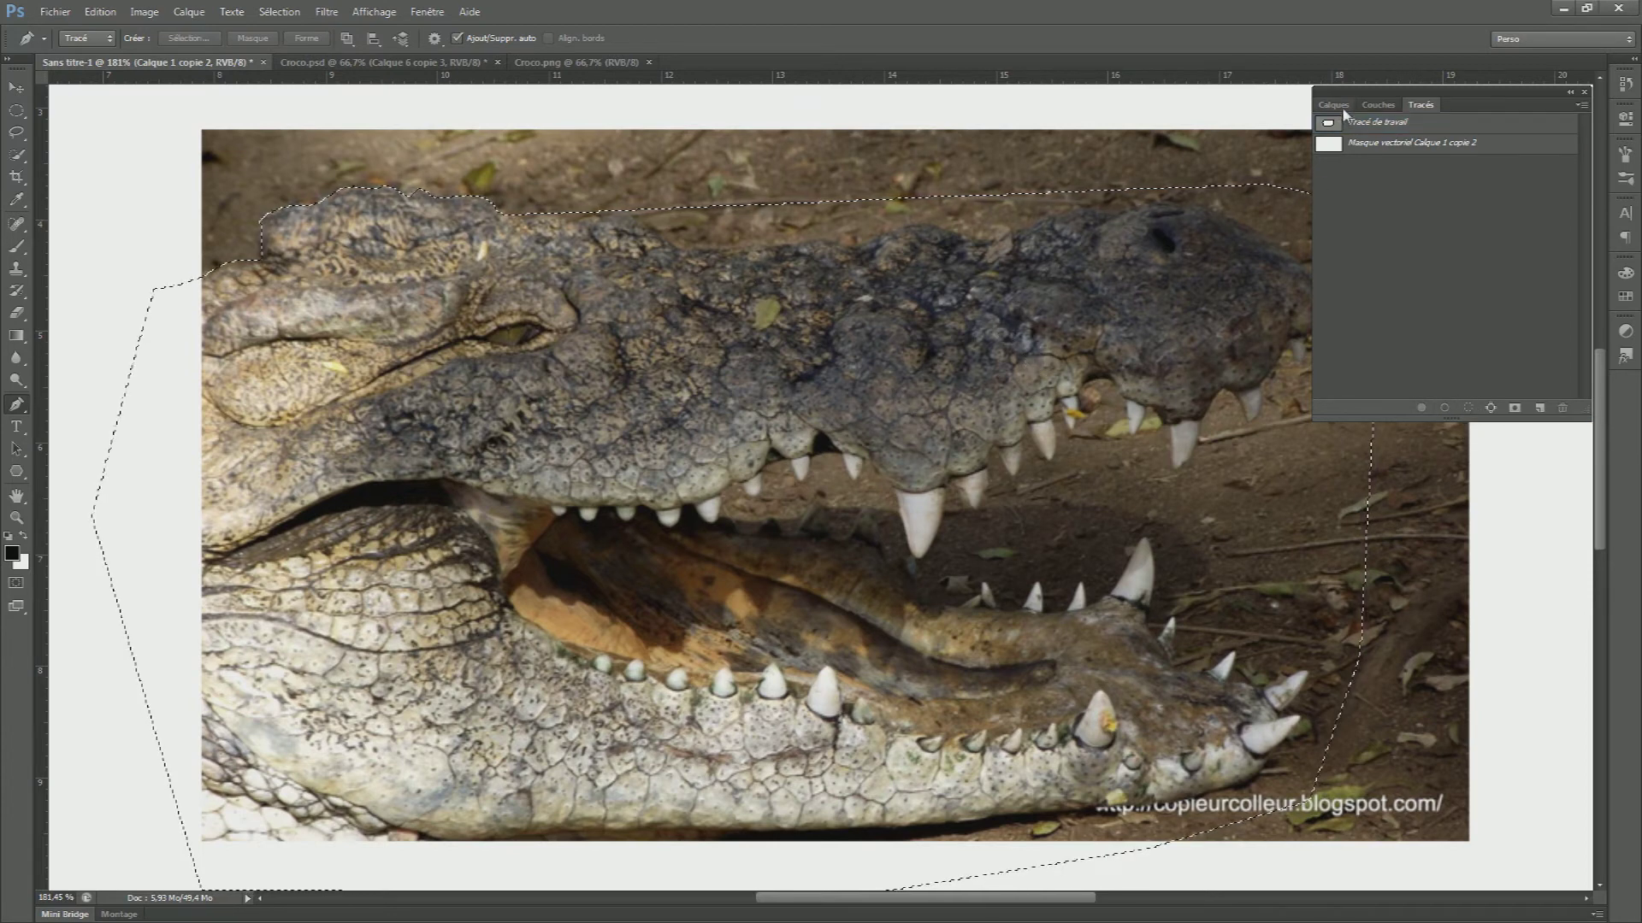
{"action": "left_click", "coordinate": [1341, 106]}
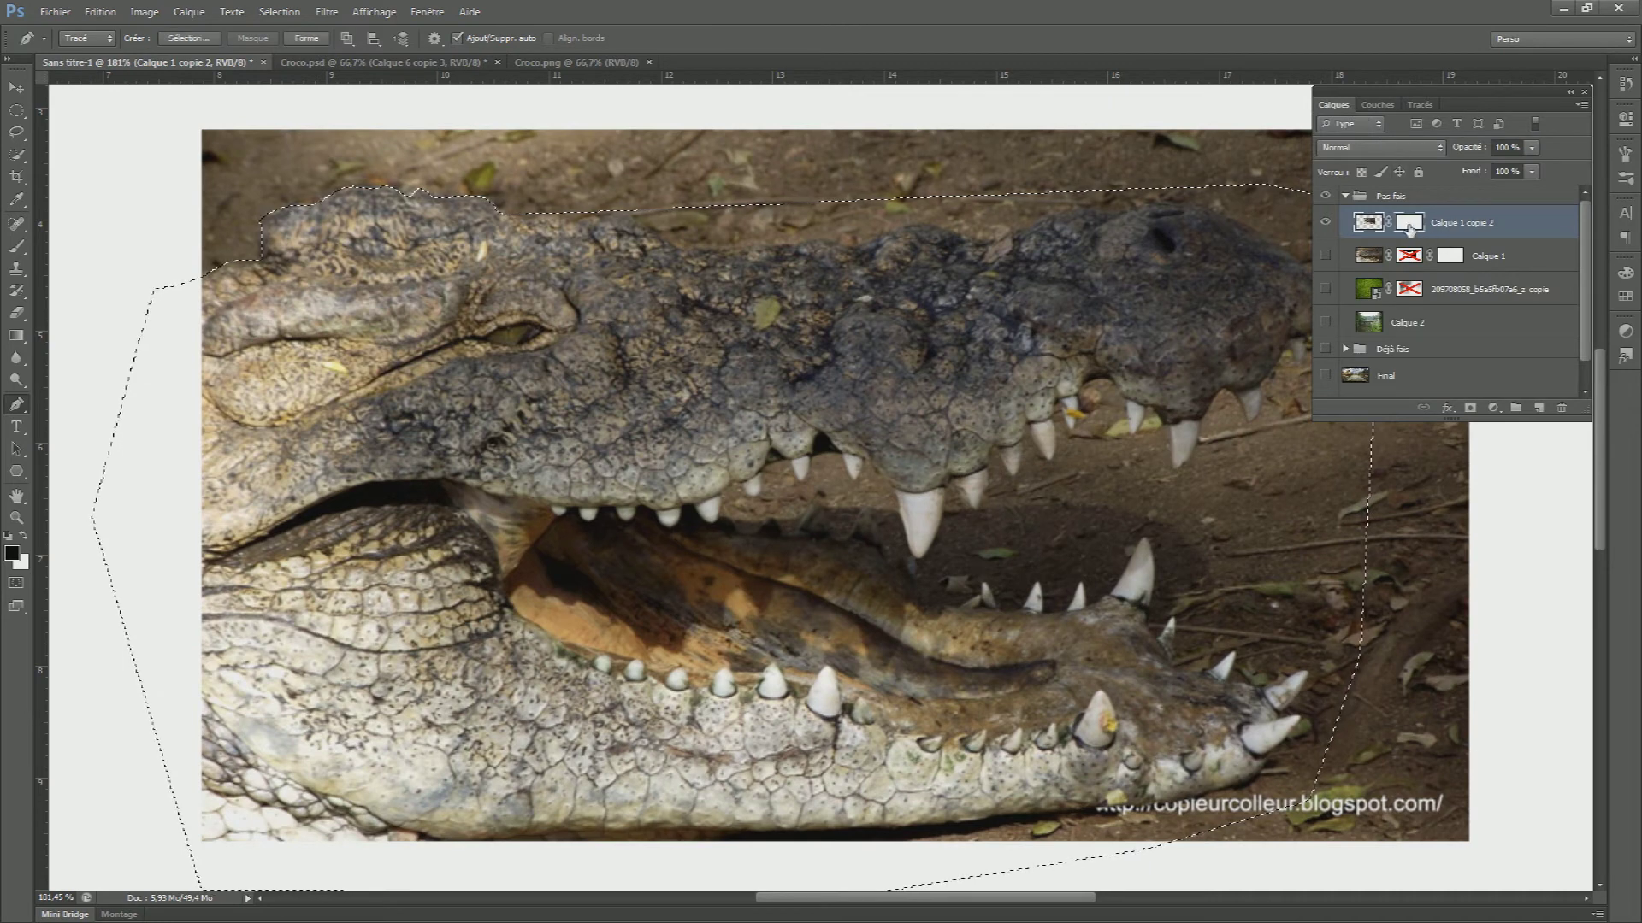
{"action": "scroll", "coordinate": [1409, 227], "scroll_direction": "down", "scroll_amount": 3}
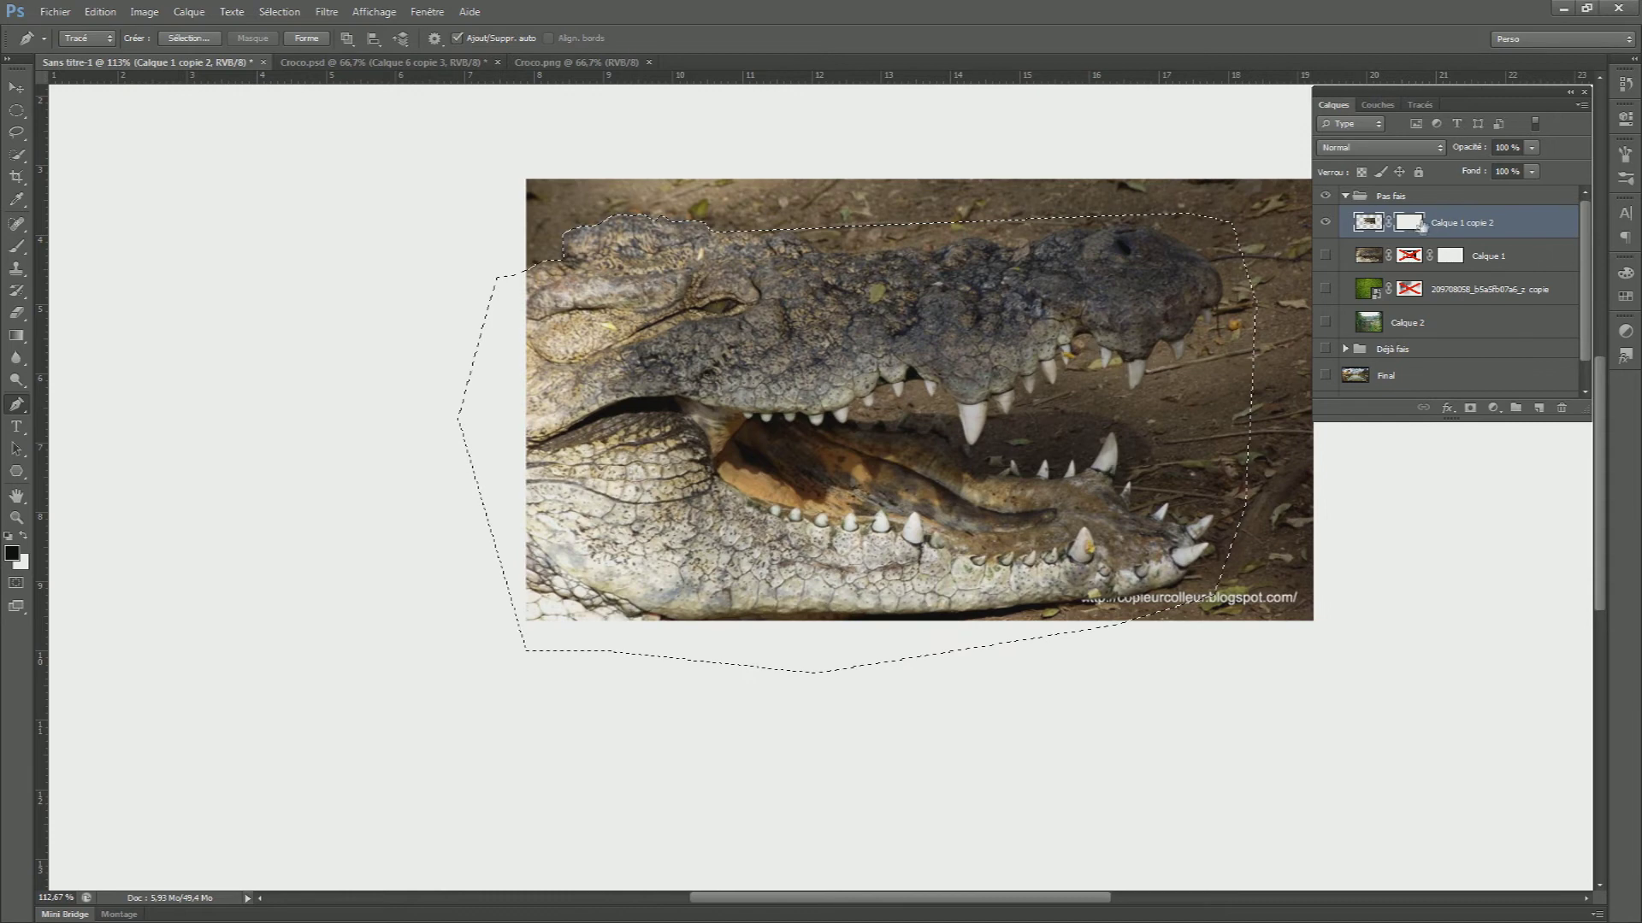
{"action": "scroll", "coordinate": [916, 170], "scroll_direction": "up", "scroll_amount": 2}
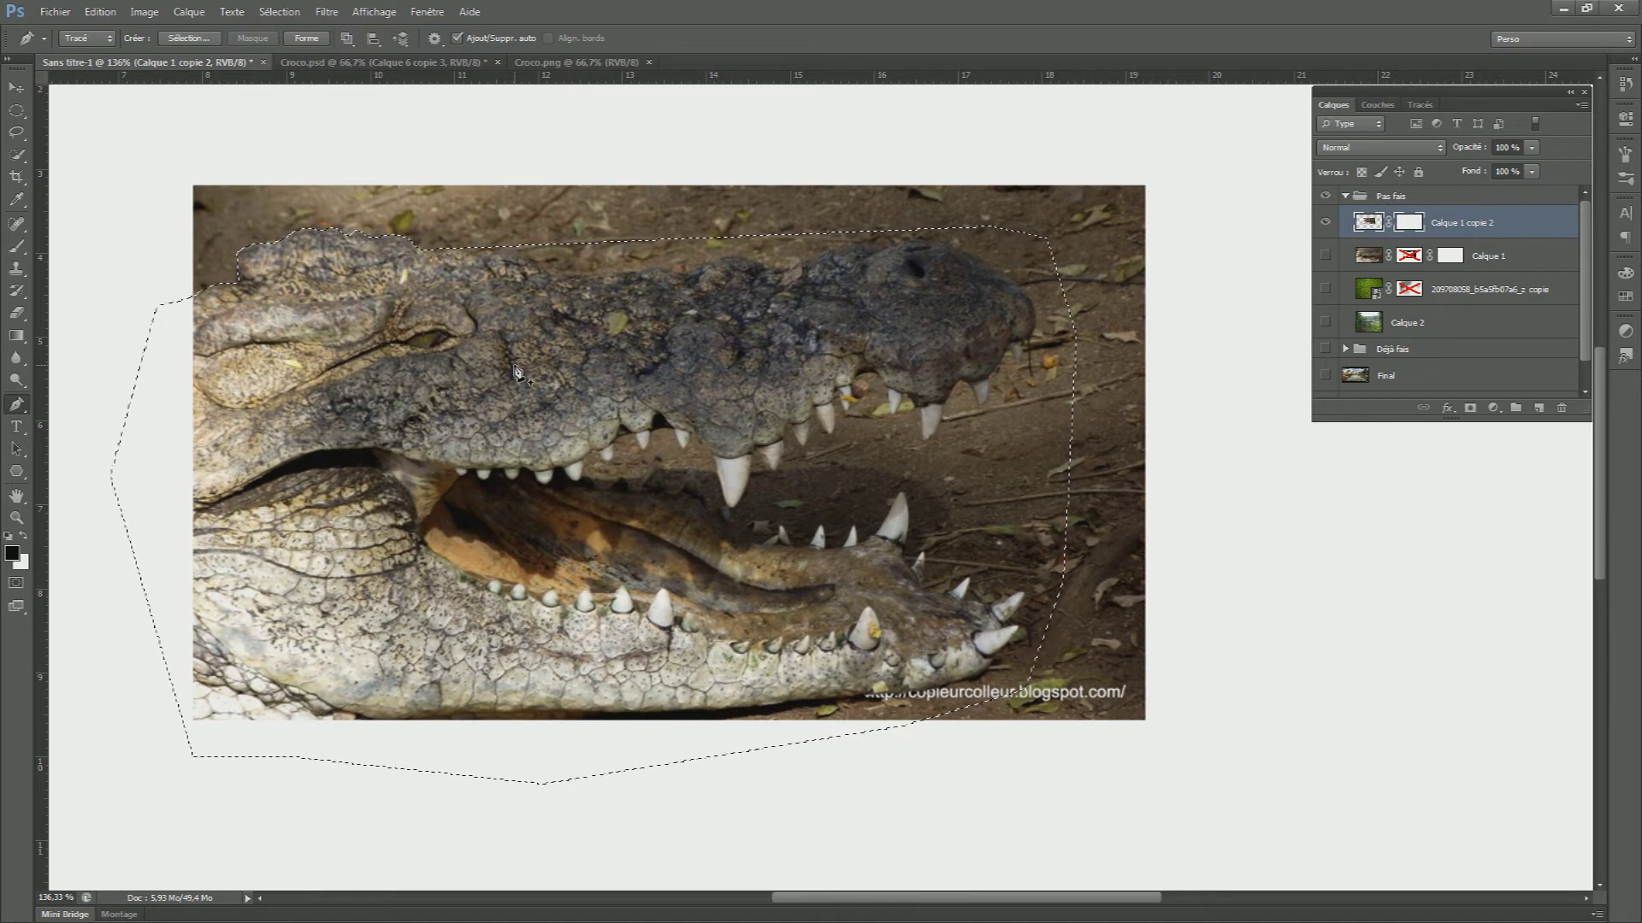
Switch to the Rectangular Marquee tool and invert the selection so it covers everything outside the crocodile outline
{"action": "key", "text": "m"}
{"action": "right_click", "coordinate": [16, 111]}
{"action": "left_click", "coordinate": [68, 110]}
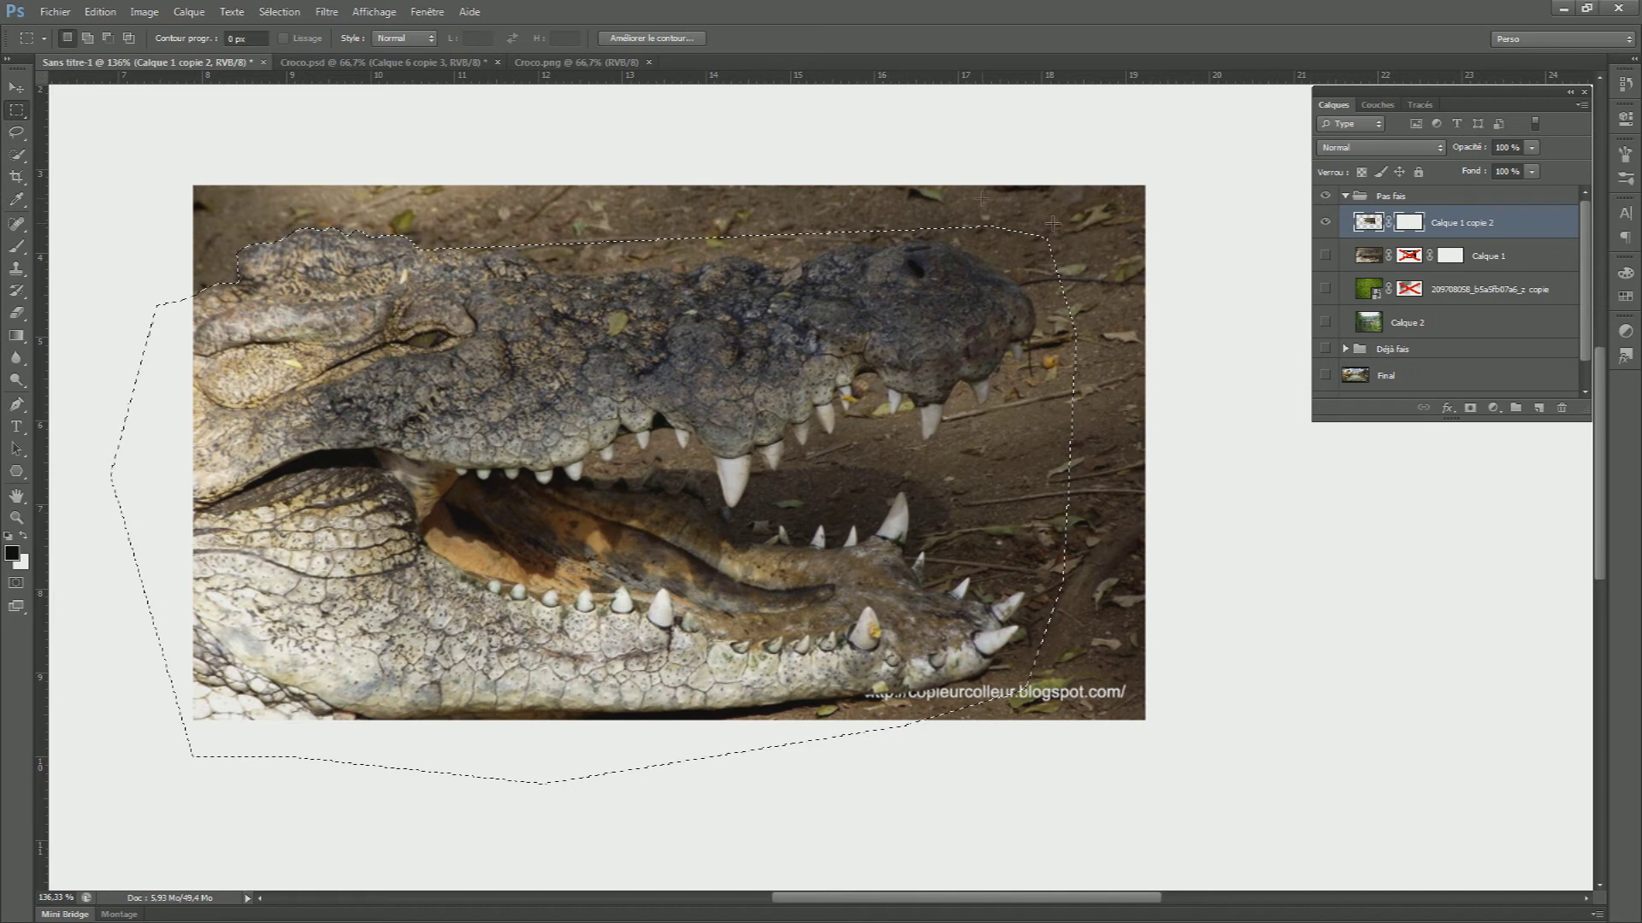
{"action": "right_click", "coordinate": [1096, 238]}
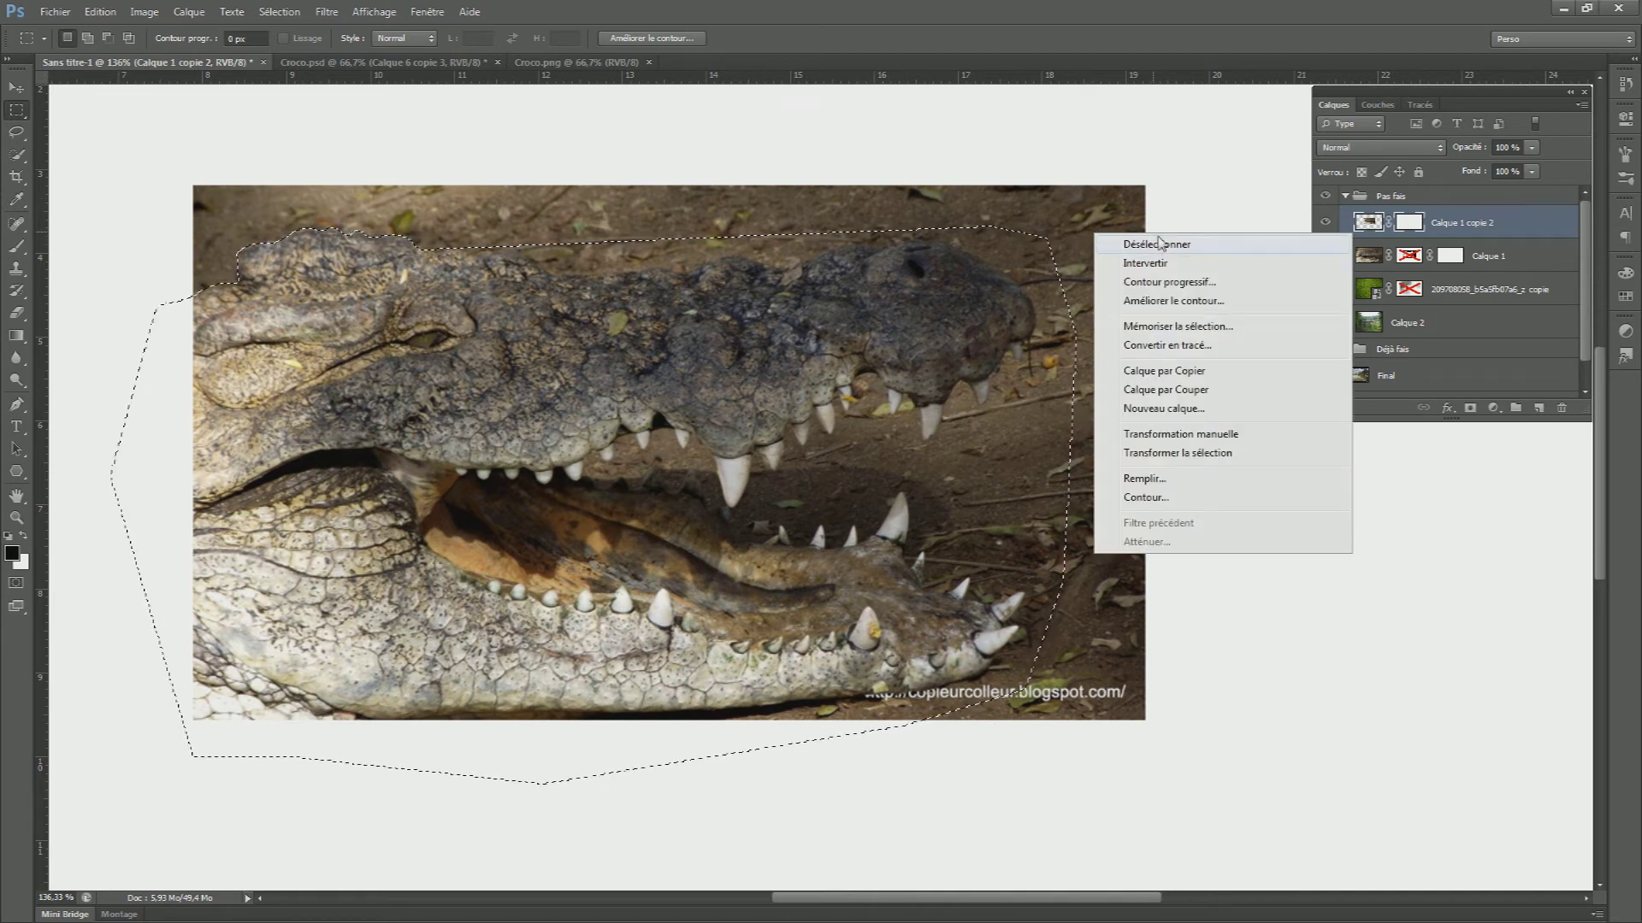
{"action": "left_click", "coordinate": [1173, 272]}
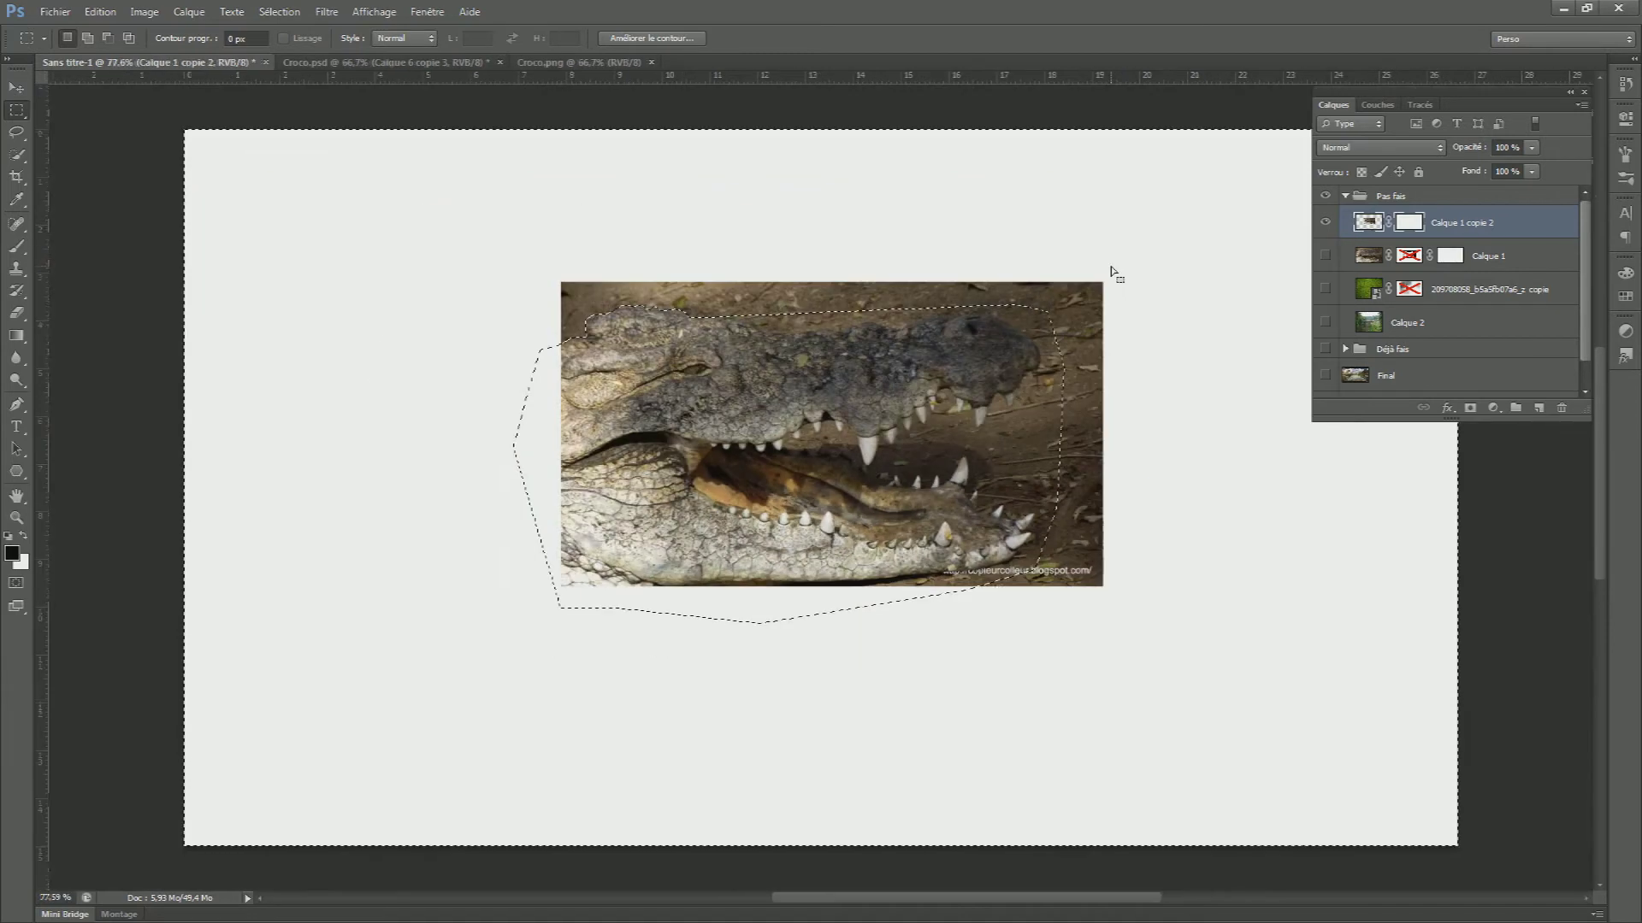
{"action": "scroll", "coordinate": [1111, 265], "scroll_direction": "down", "scroll_amount": 3}
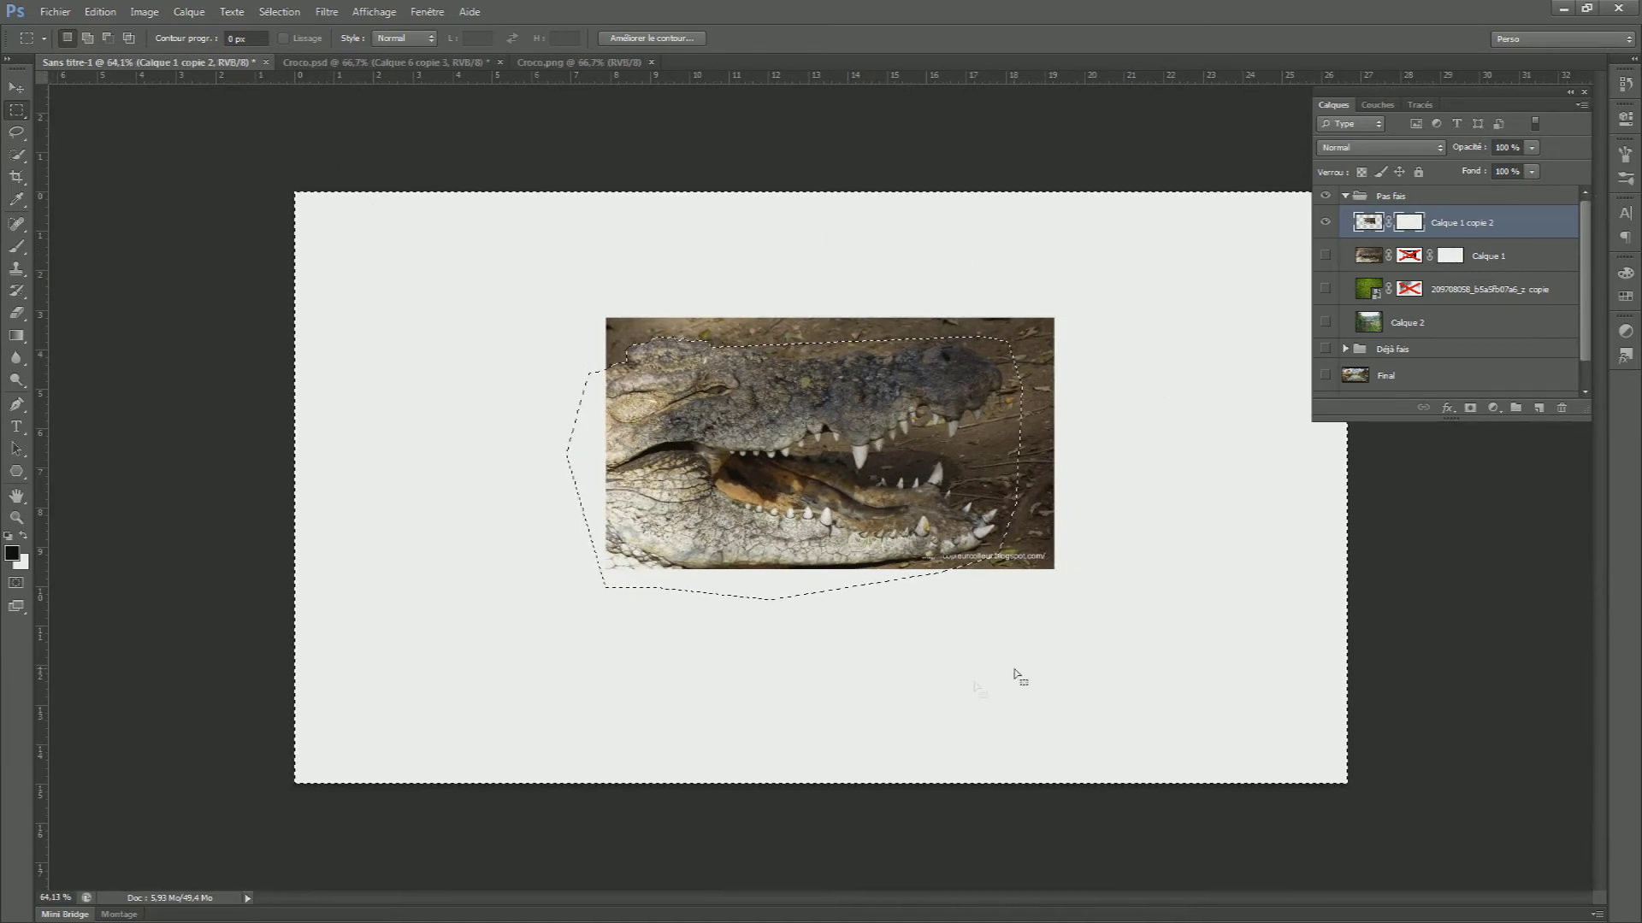
{"action": "scroll", "coordinate": [832, 394], "scroll_direction": "up", "scroll_amount": 2}
{"action": "scroll", "coordinate": [833, 394], "scroll_direction": "up", "scroll_amount": 1}
Swap the foreground and background colours and remove the empty mask from Calque 1 copie 2
{"action": "left_click", "coordinate": [1373, 225]}
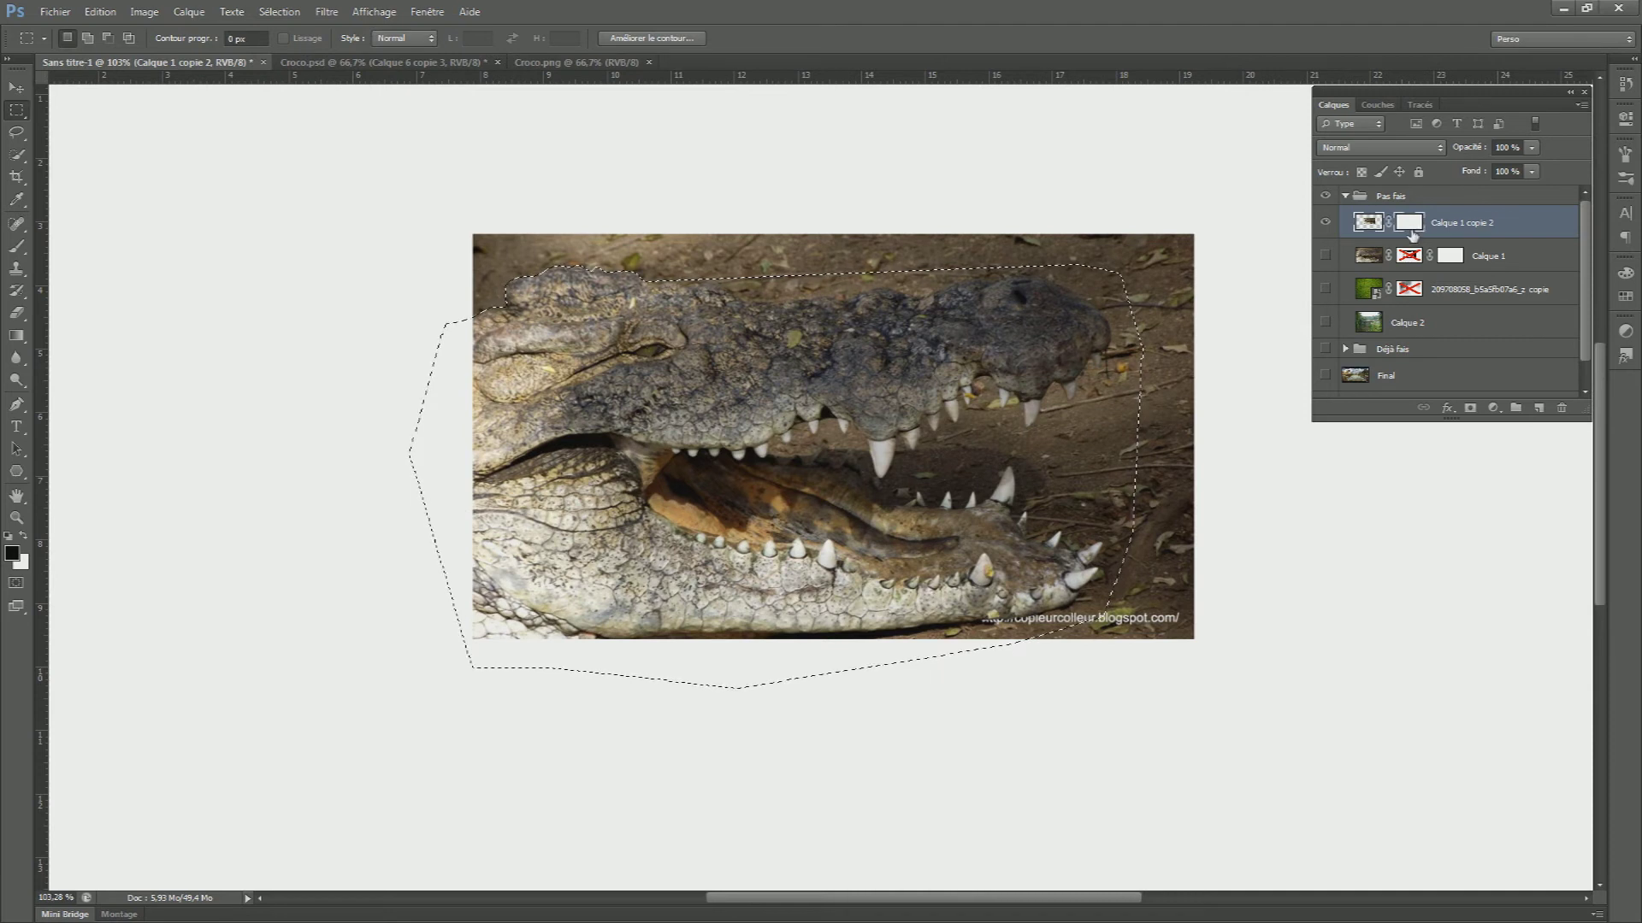
{"action": "left_click", "coordinate": [24, 537]}
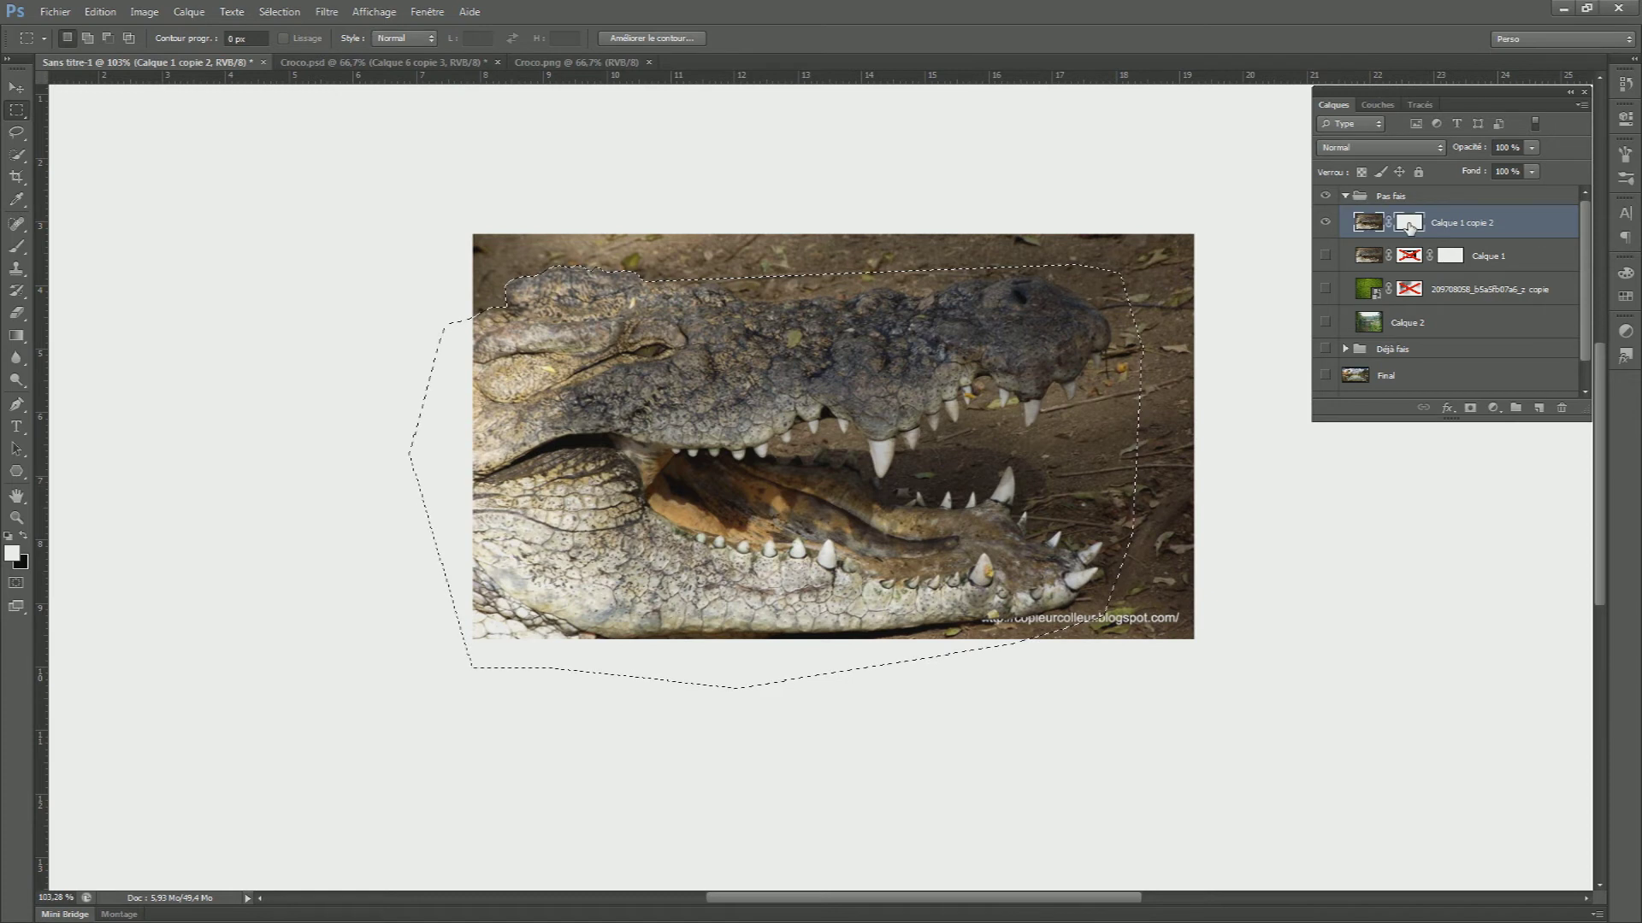
{"action": "key", "text": "ctrl+z"}
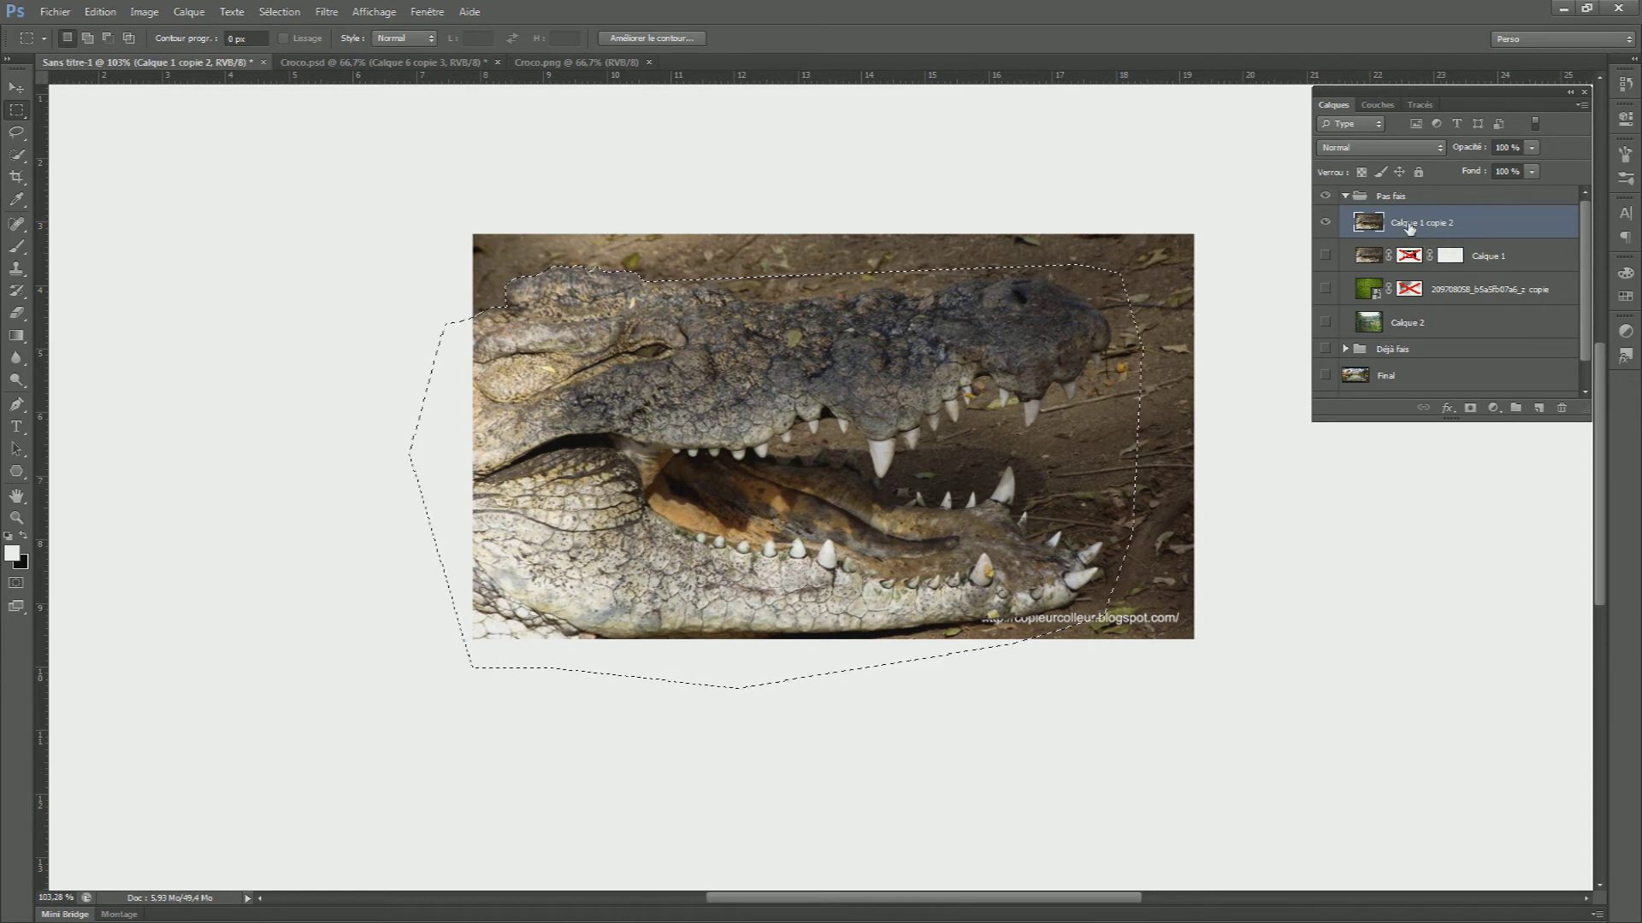
Try masking Calque 1 copie 2 with the inverted selection, undo the mask, and clear the selection
{"action": "left_click", "coordinate": [1469, 408], "text": "alt"}
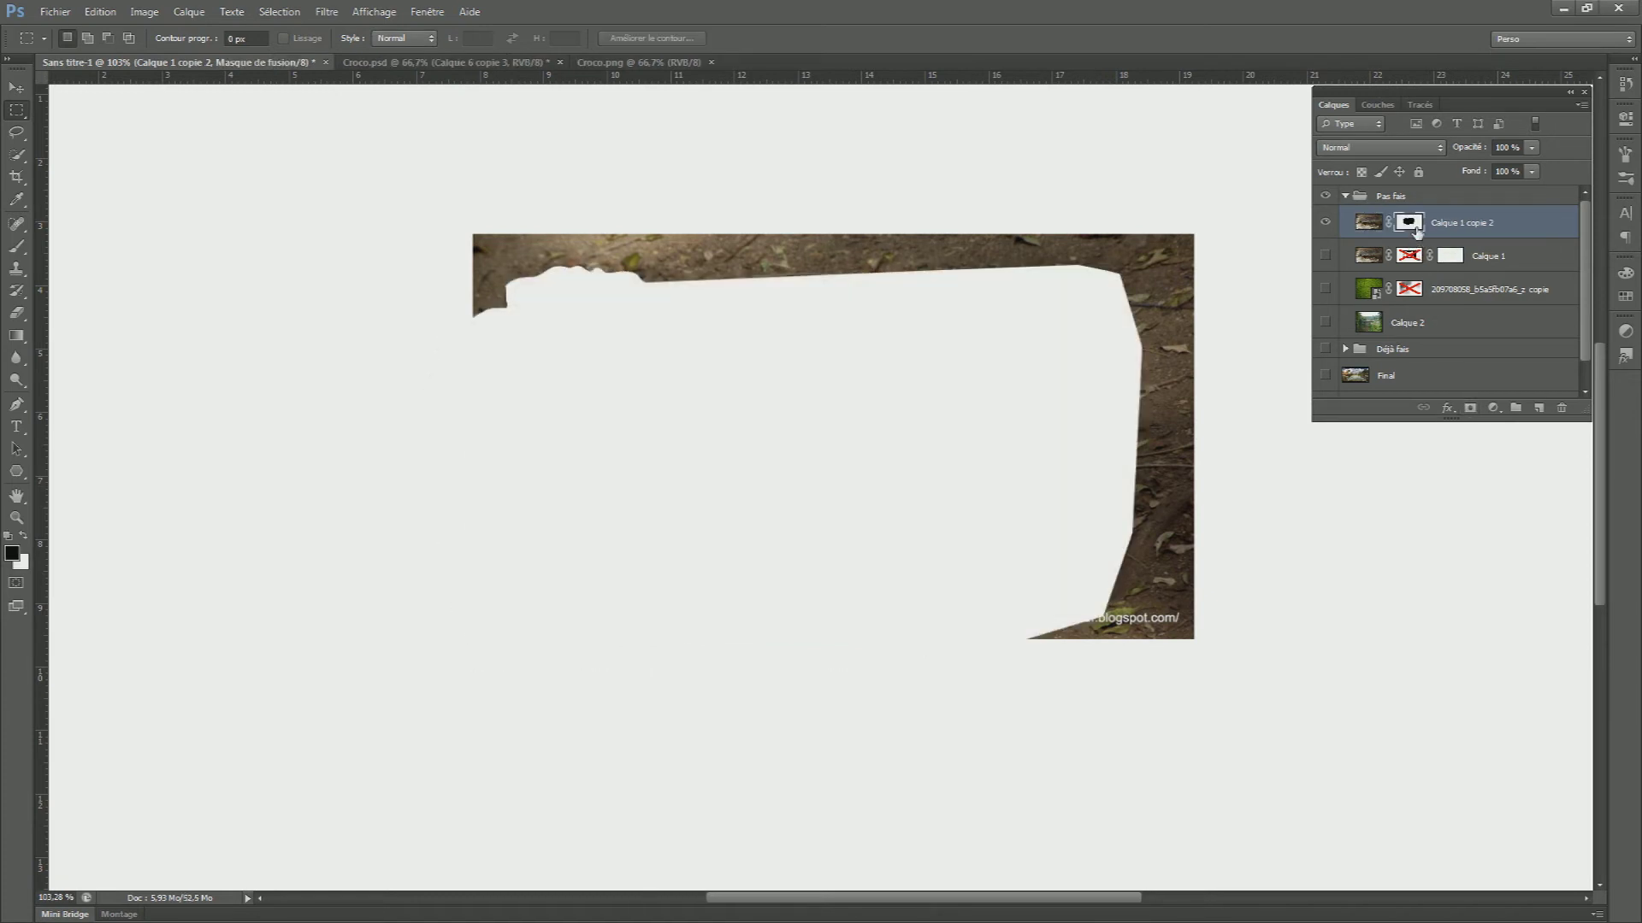
{"action": "key", "text": "ctrl+z"}
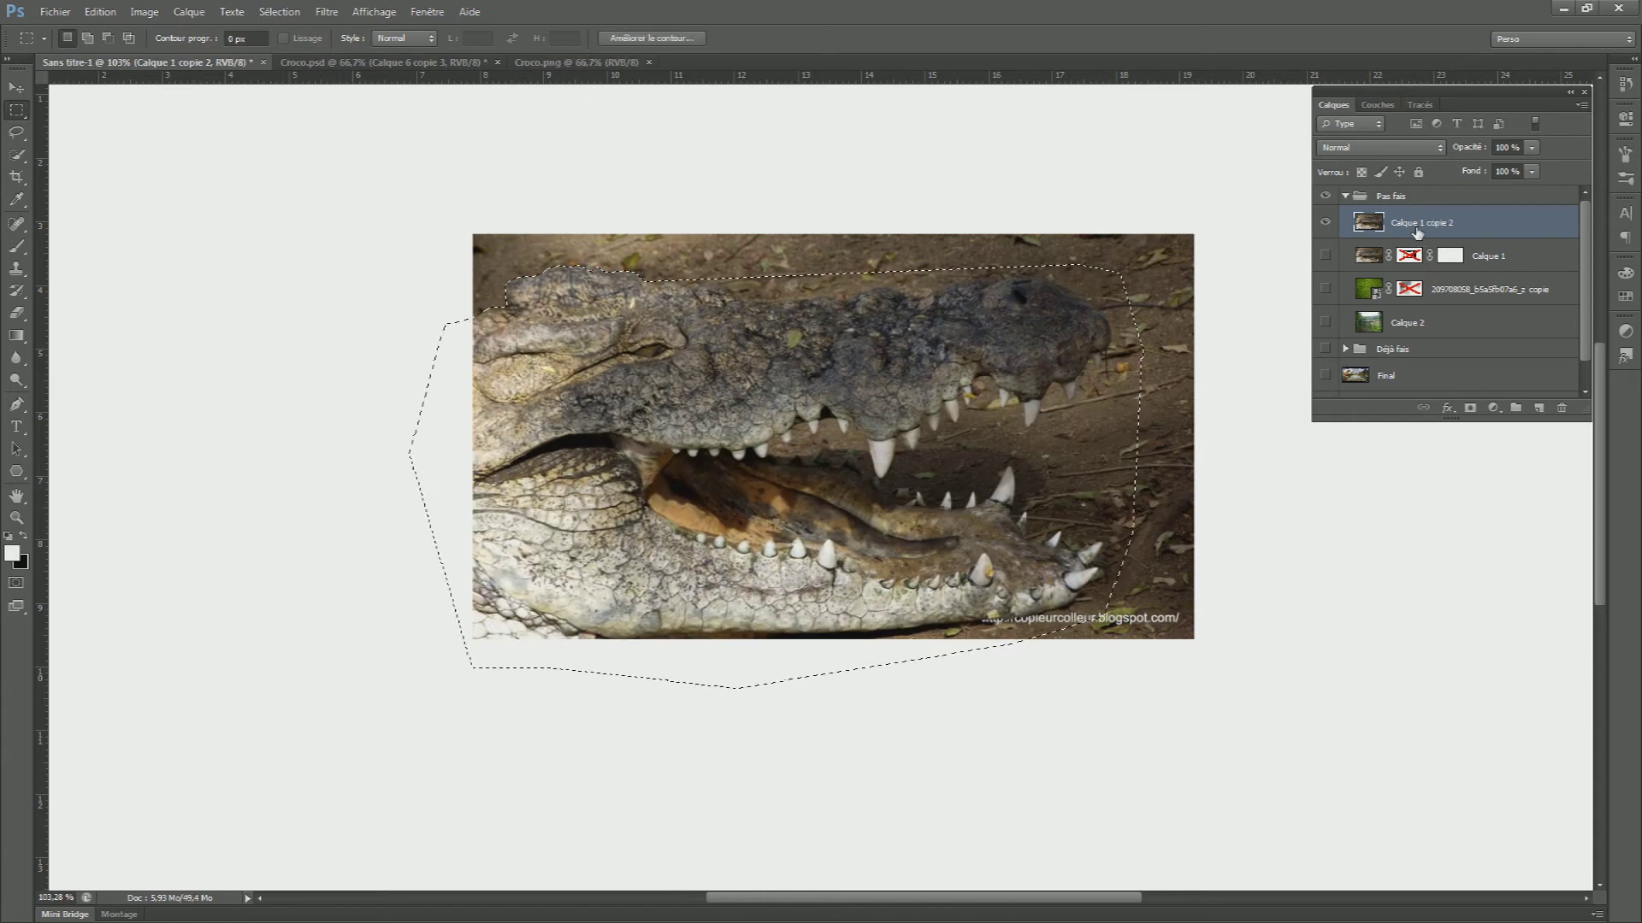
{"action": "left_click", "coordinate": [1470, 408], "text": "alt"}
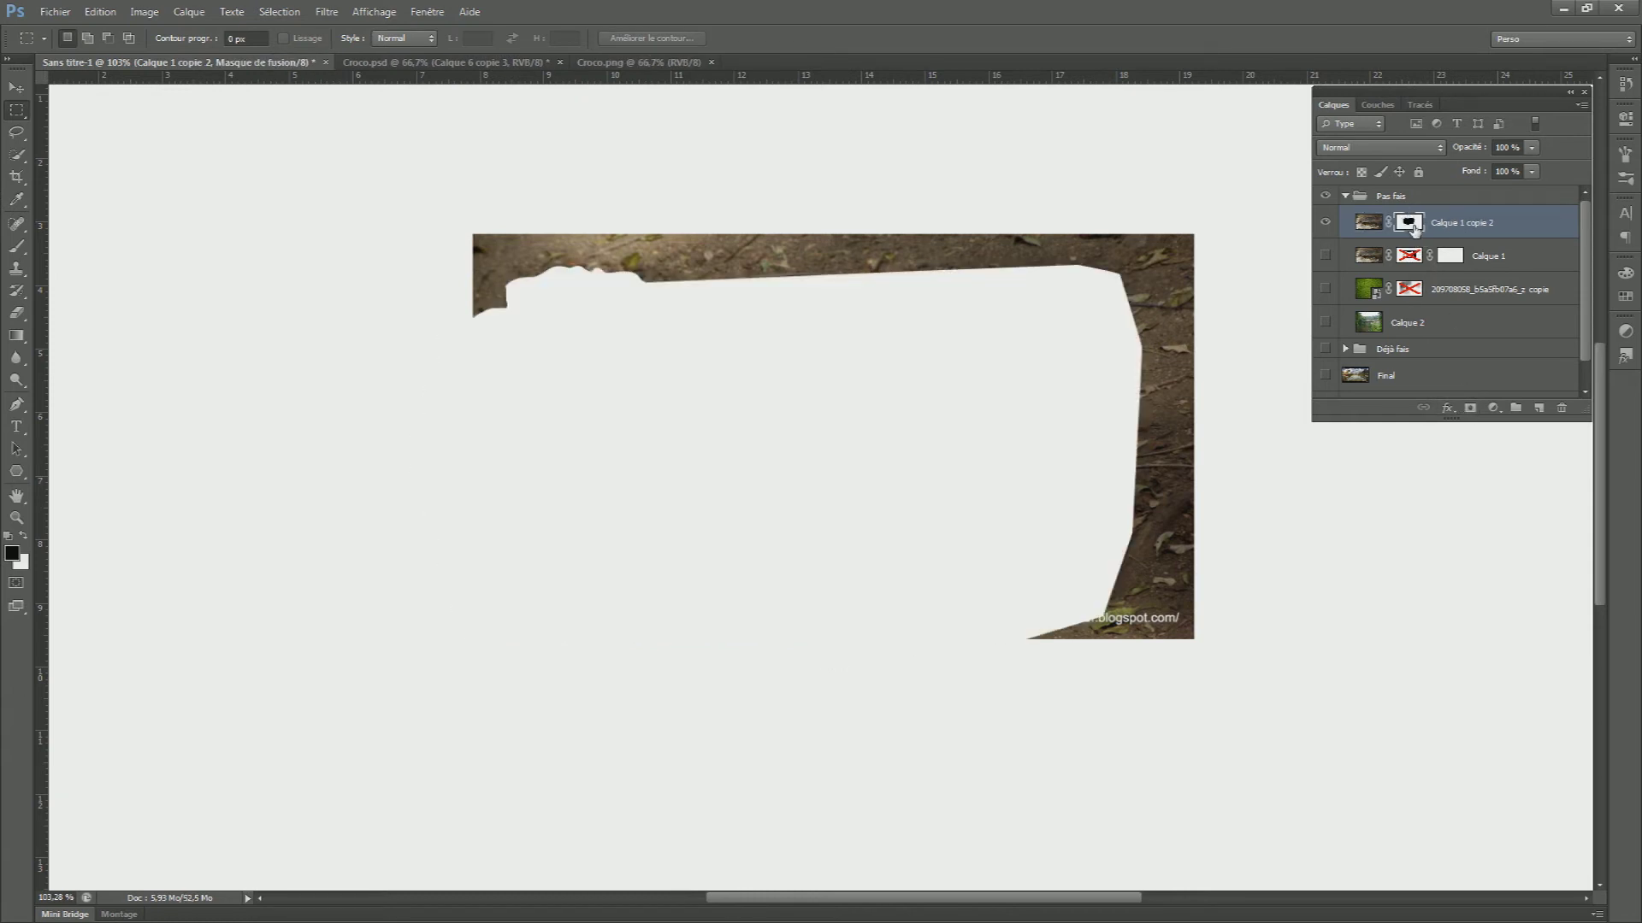
{"action": "right_click", "coordinate": [1408, 221]}
{"action": "left_click", "coordinate": [1407, 222]}
{"action": "scroll", "coordinate": [1034, 274], "scroll_direction": "down", "scroll_amount": 2}
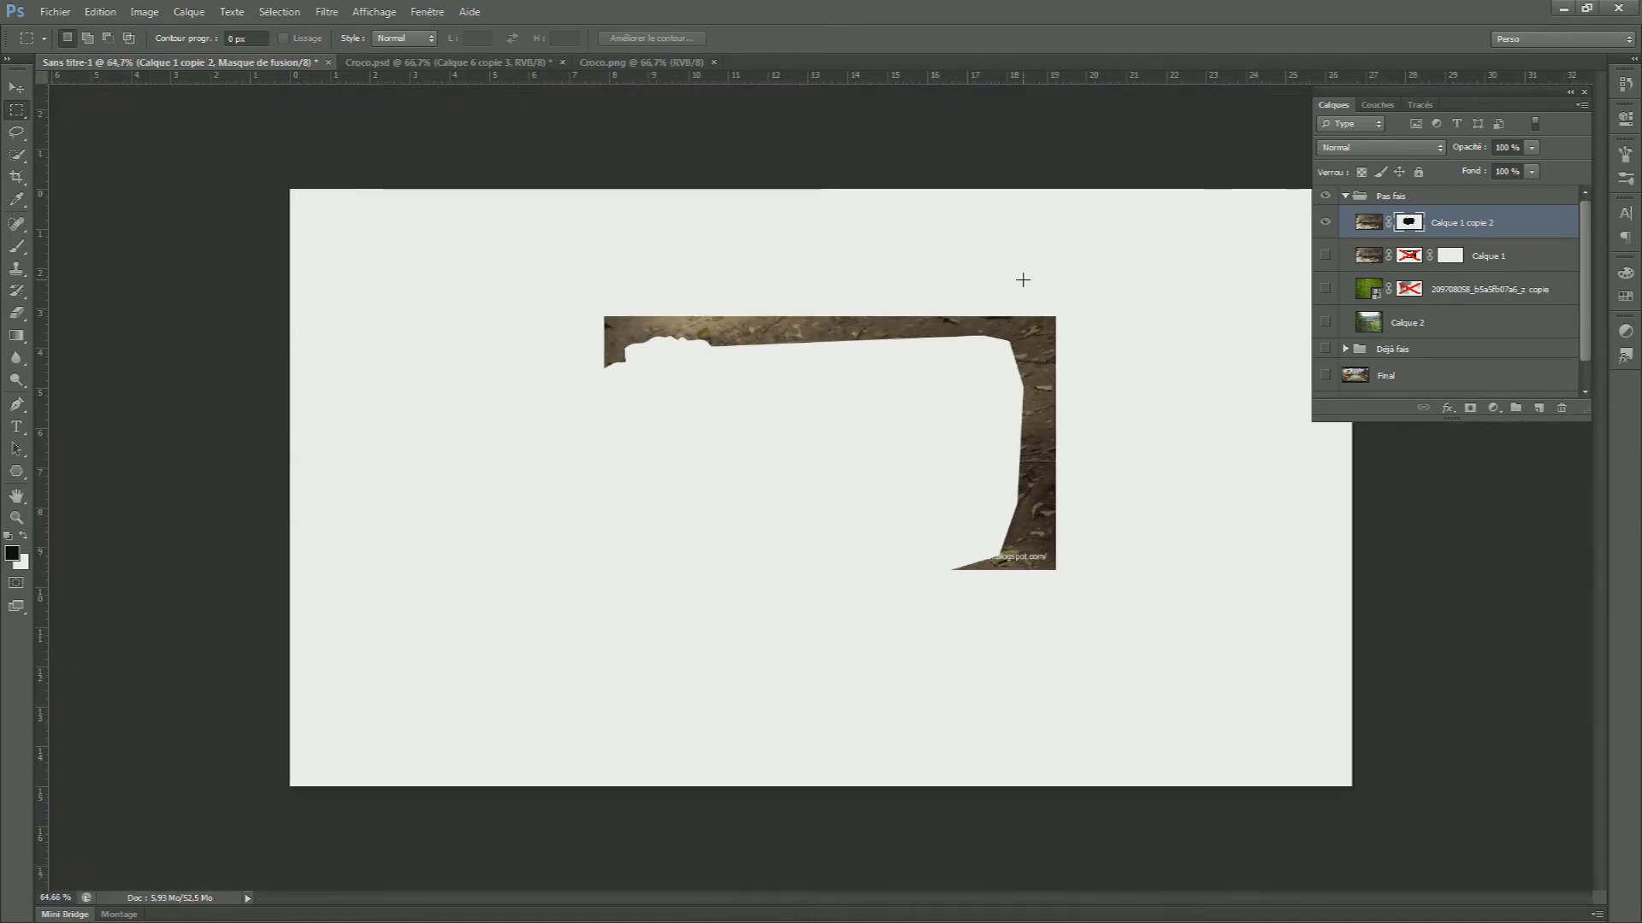
{"action": "key", "text": "ctrl+alt+z"}
{"action": "key", "text": "ctrl+d"}
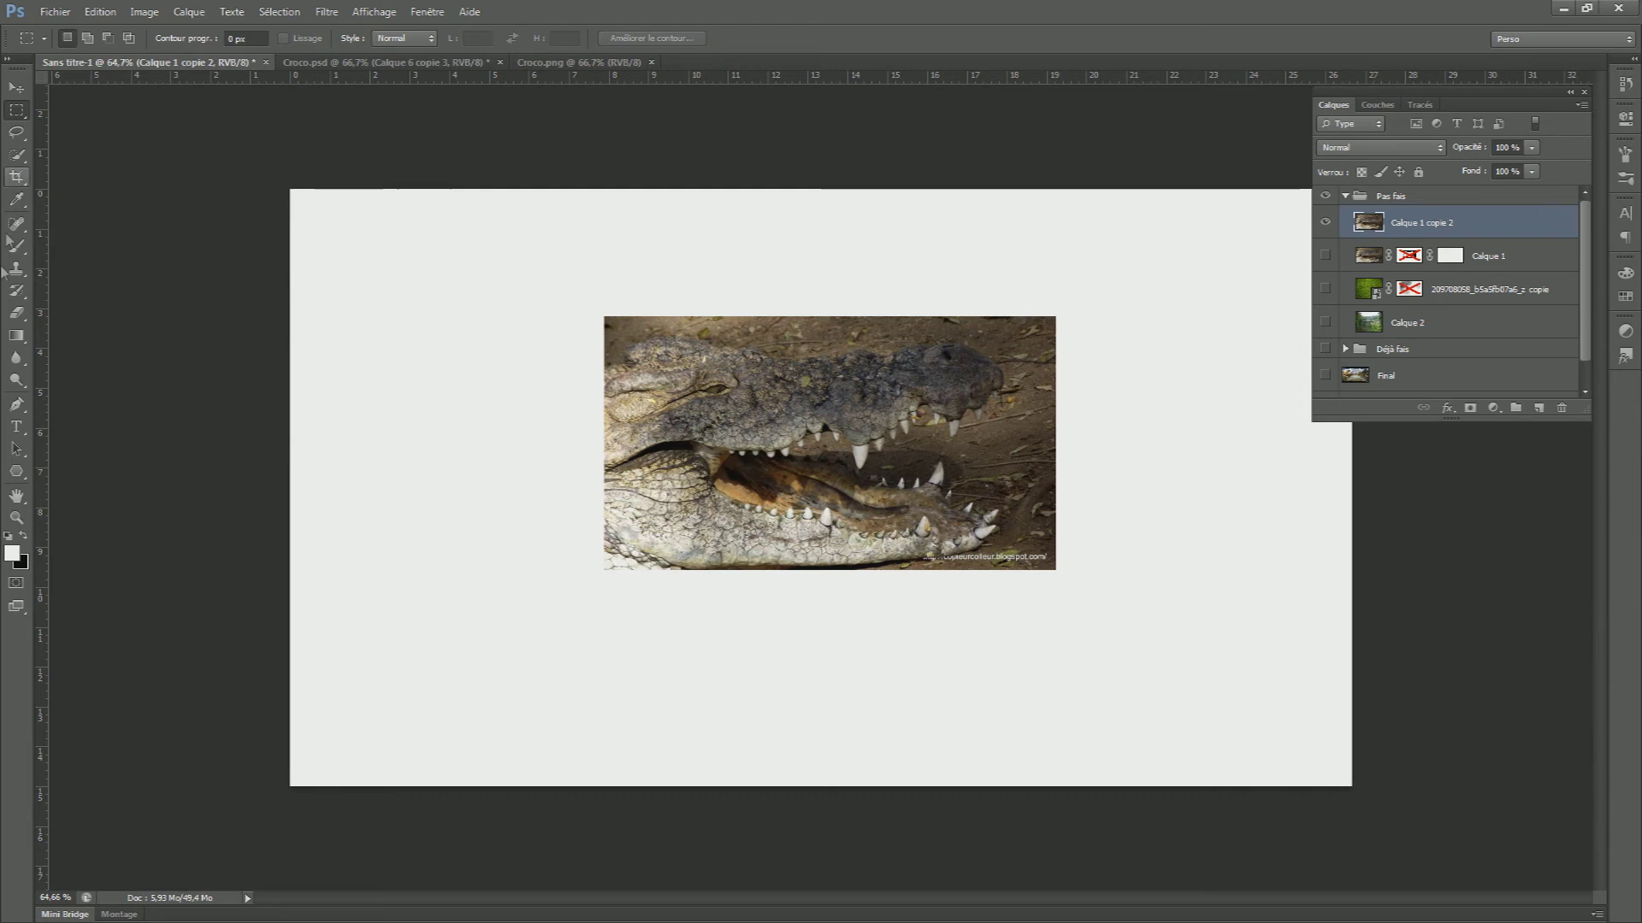
Activate the Pen tool and add an empty layer mask to Calque 1 copie 2
{"action": "left_click", "coordinate": [16, 405]}
{"action": "scroll", "coordinate": [708, 378], "scroll_direction": "up", "scroll_amount": 2}
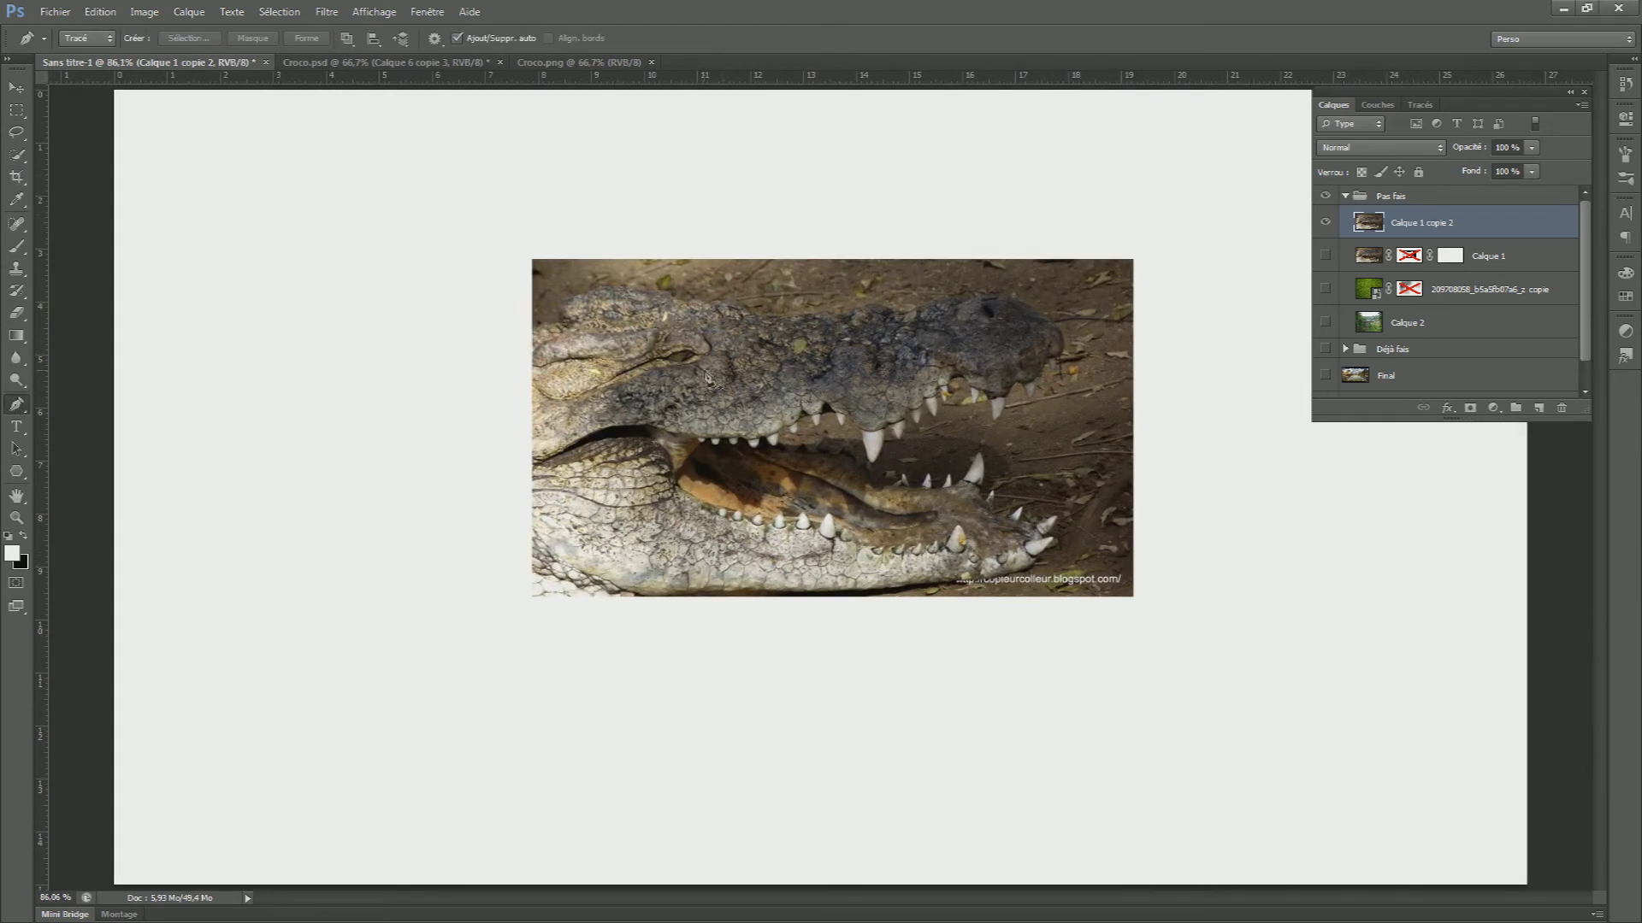
{"action": "left_click", "coordinate": [1470, 407]}
{"action": "scroll", "coordinate": [983, 331], "scroll_direction": "up", "scroll_amount": 1}
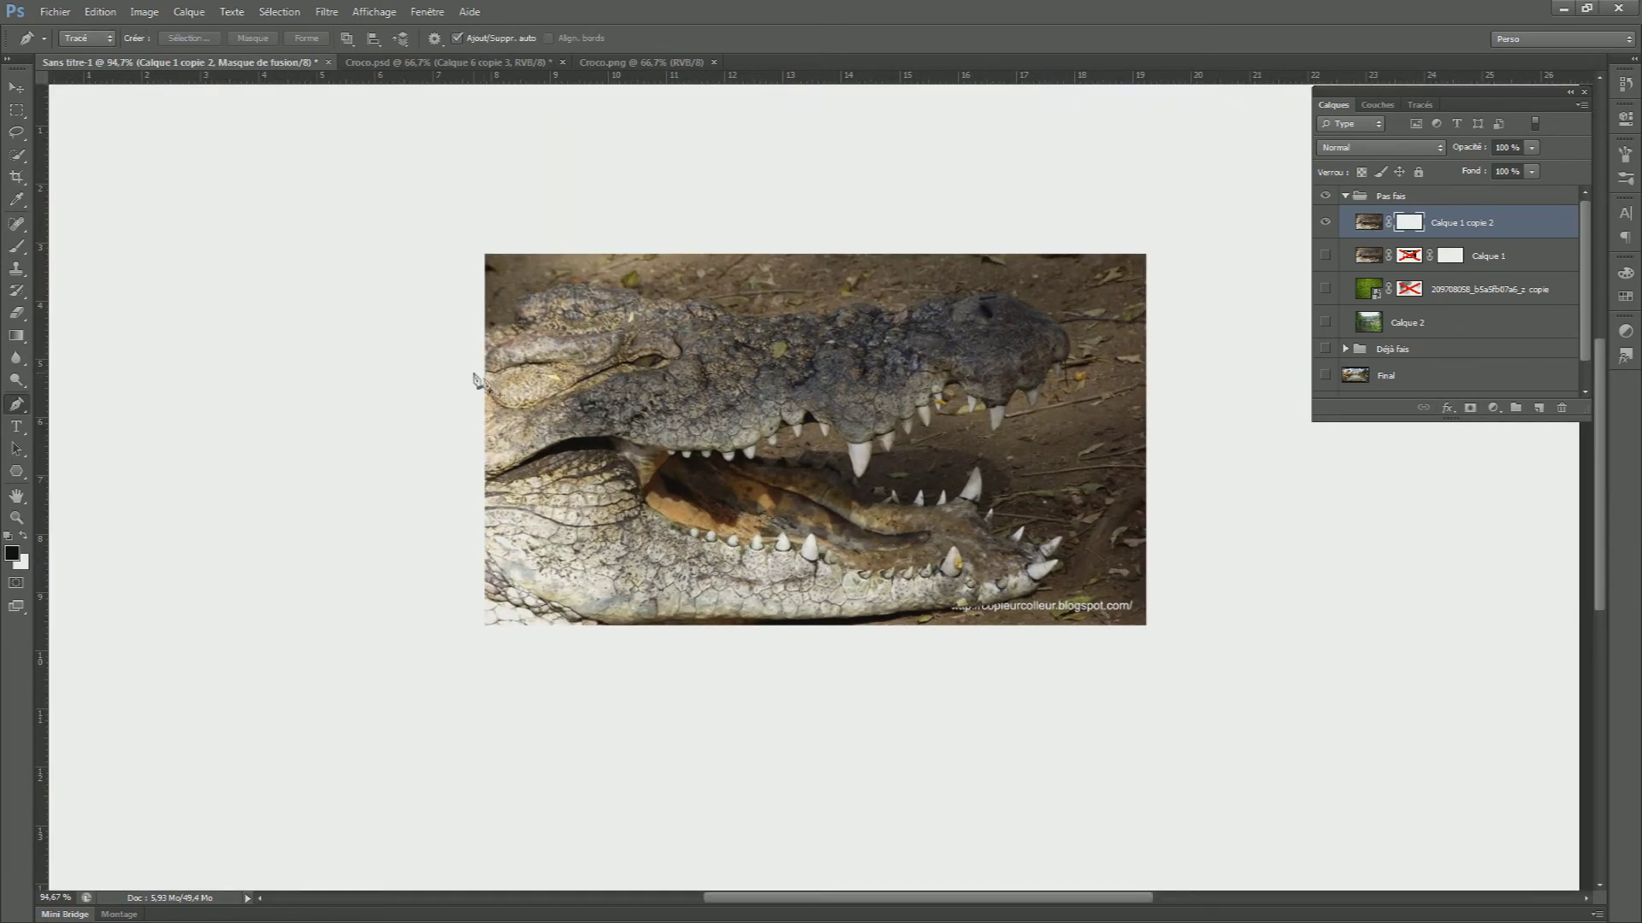
Trace the upper part of the crocodile head as a path from behind the neck over the snout to the upper jaw
{"action": "left_click", "coordinate": [450, 344]}
{"action": "left_click", "coordinate": [483, 335]}
{"action": "left_click", "coordinate": [503, 314]}
{"action": "left_click", "coordinate": [533, 289]}
{"action": "left_click", "coordinate": [662, 296]}
{"action": "left_click", "coordinate": [772, 318]}
{"action": "left_click", "coordinate": [822, 321]}
{"action": "left_click", "coordinate": [877, 311]}
{"action": "left_click", "coordinate": [932, 300]}
{"action": "left_click", "coordinate": [1027, 300]}
{"action": "left_click", "coordinate": [1074, 341]}
{"action": "left_click", "coordinate": [1068, 374]}
{"action": "left_click", "coordinate": [1049, 418]}
Continue the path into the open mouth, around the lower jaw and below the photo, and close it at its starting point
{"action": "left_click", "coordinate": [926, 462]}
{"action": "left_click", "coordinate": [1057, 483]}
{"action": "left_click", "coordinate": [1108, 519]}
{"action": "left_click", "coordinate": [1097, 566]}
{"action": "left_click", "coordinate": [926, 643]}
{"action": "left_click_drag", "start_coordinate": [743, 671], "coordinate": [641, 671]}
{"action": "left_click_drag", "start_coordinate": [523, 654], "coordinate": [441, 597]}
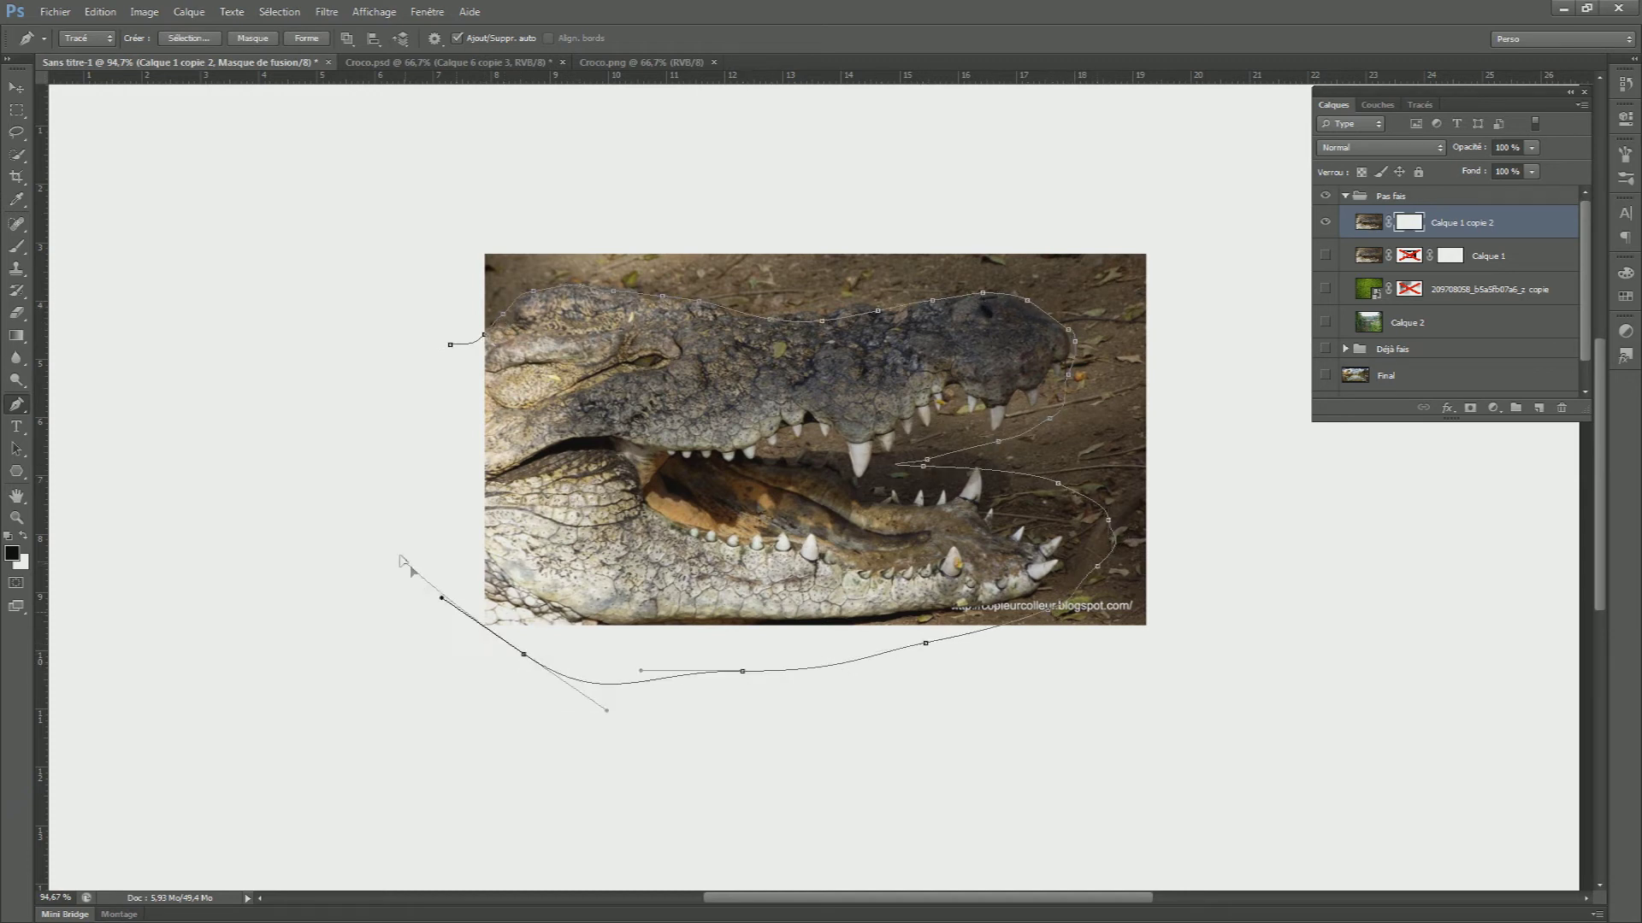
{"action": "left_click", "coordinate": [450, 346]}
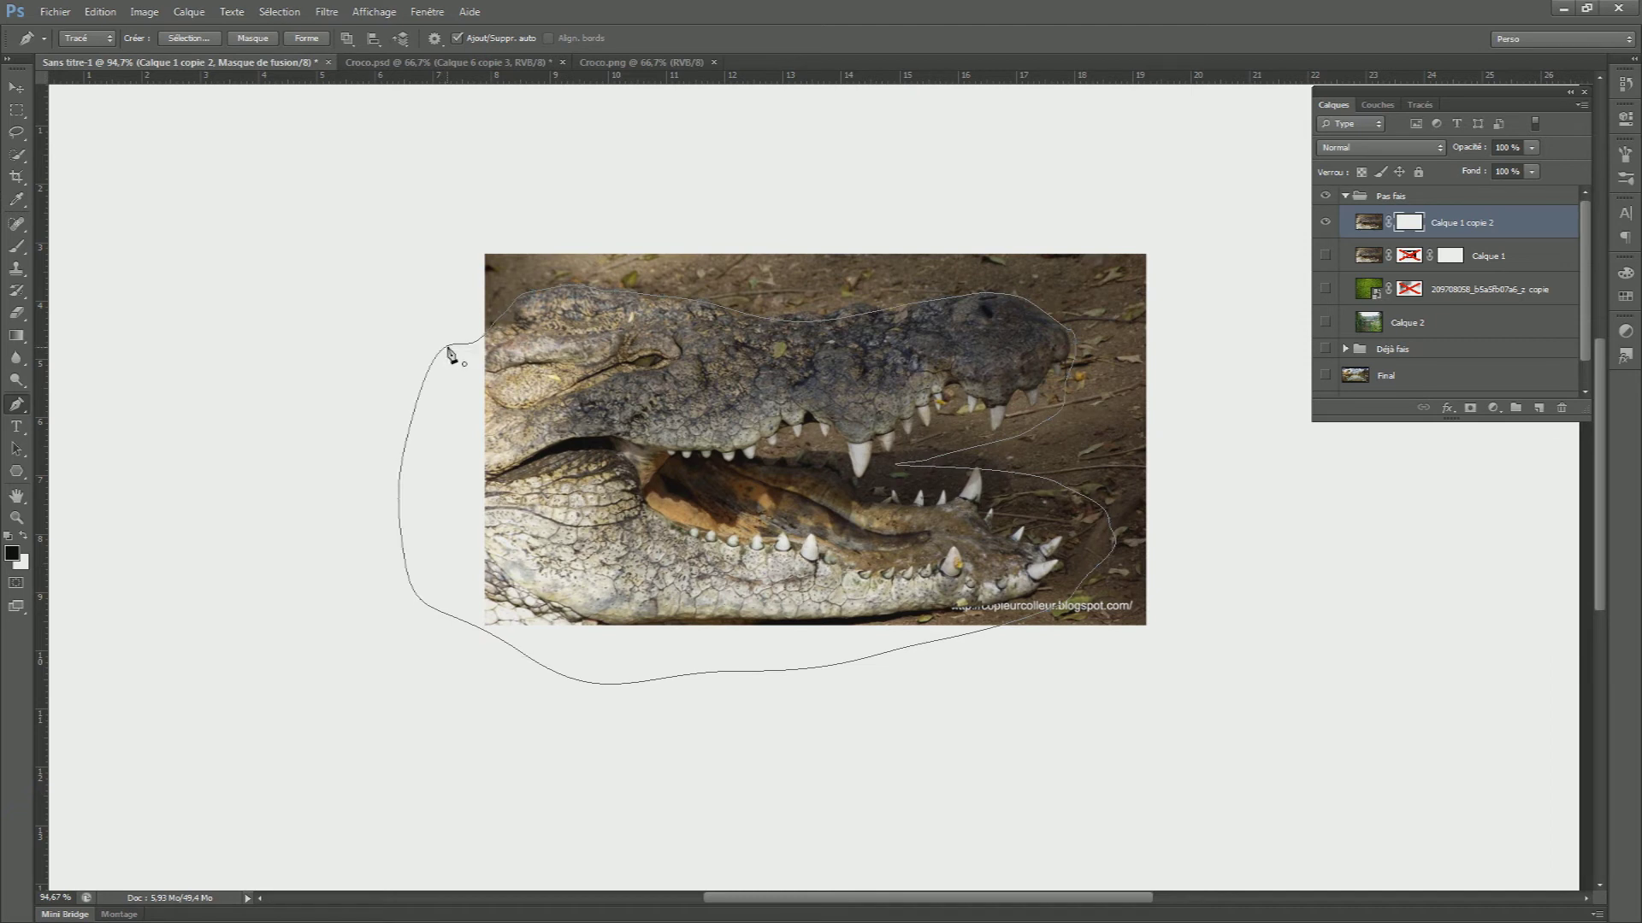
Convert the closed path into a new selection with default settings and invert it using the Rectangular Marquee tool
{"action": "left_click", "coordinate": [189, 38]}
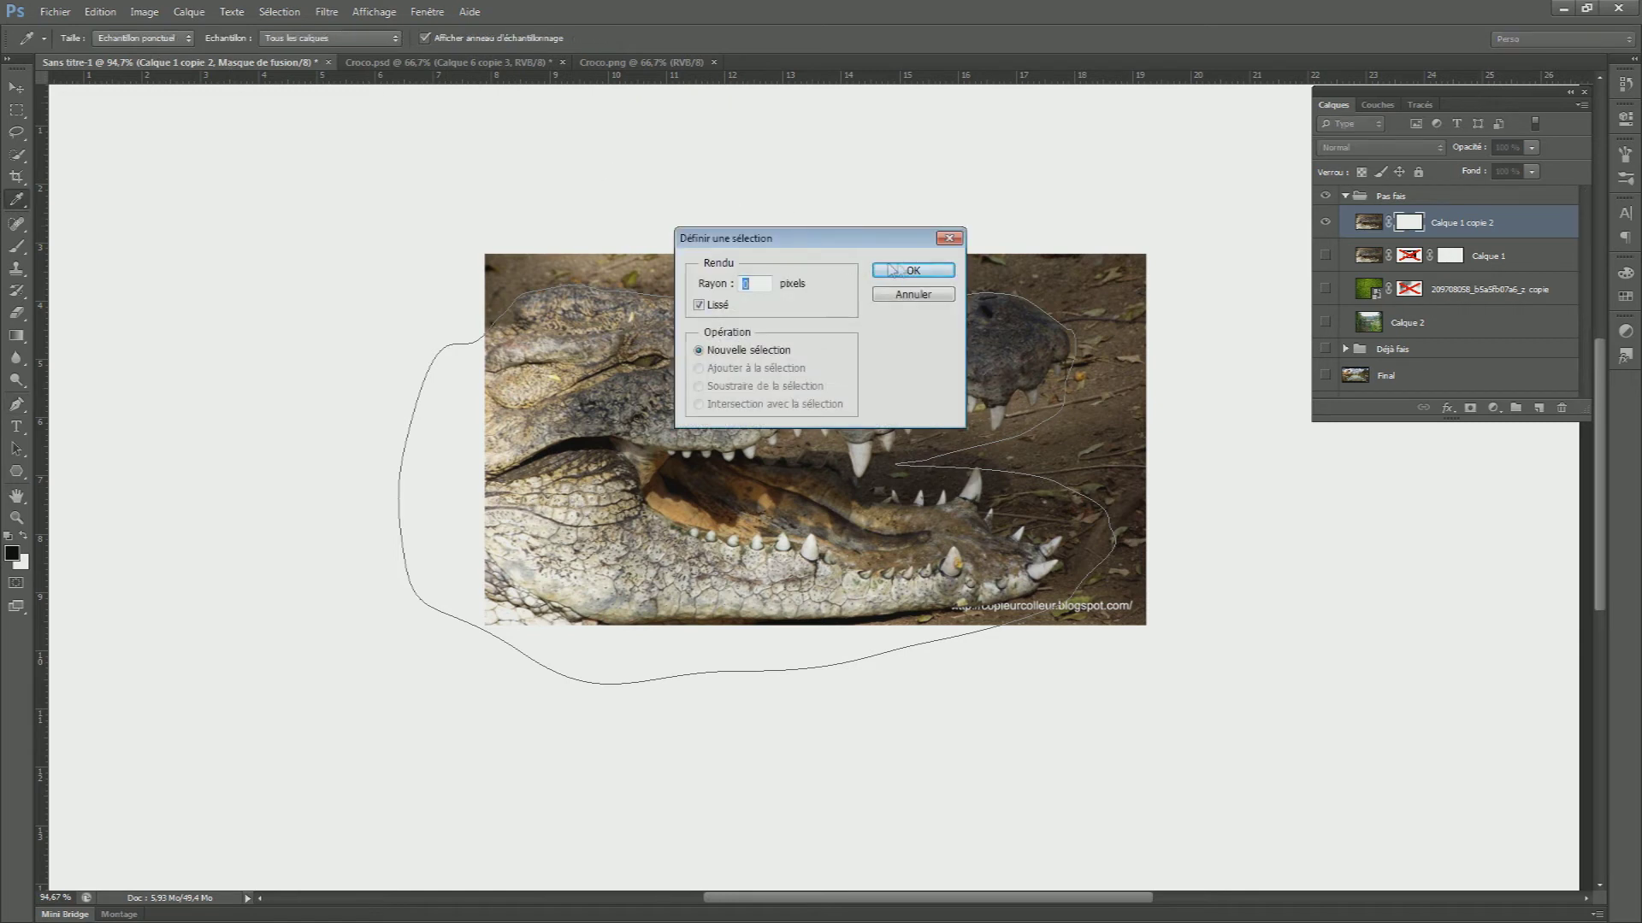
{"action": "left_click", "coordinate": [912, 270]}
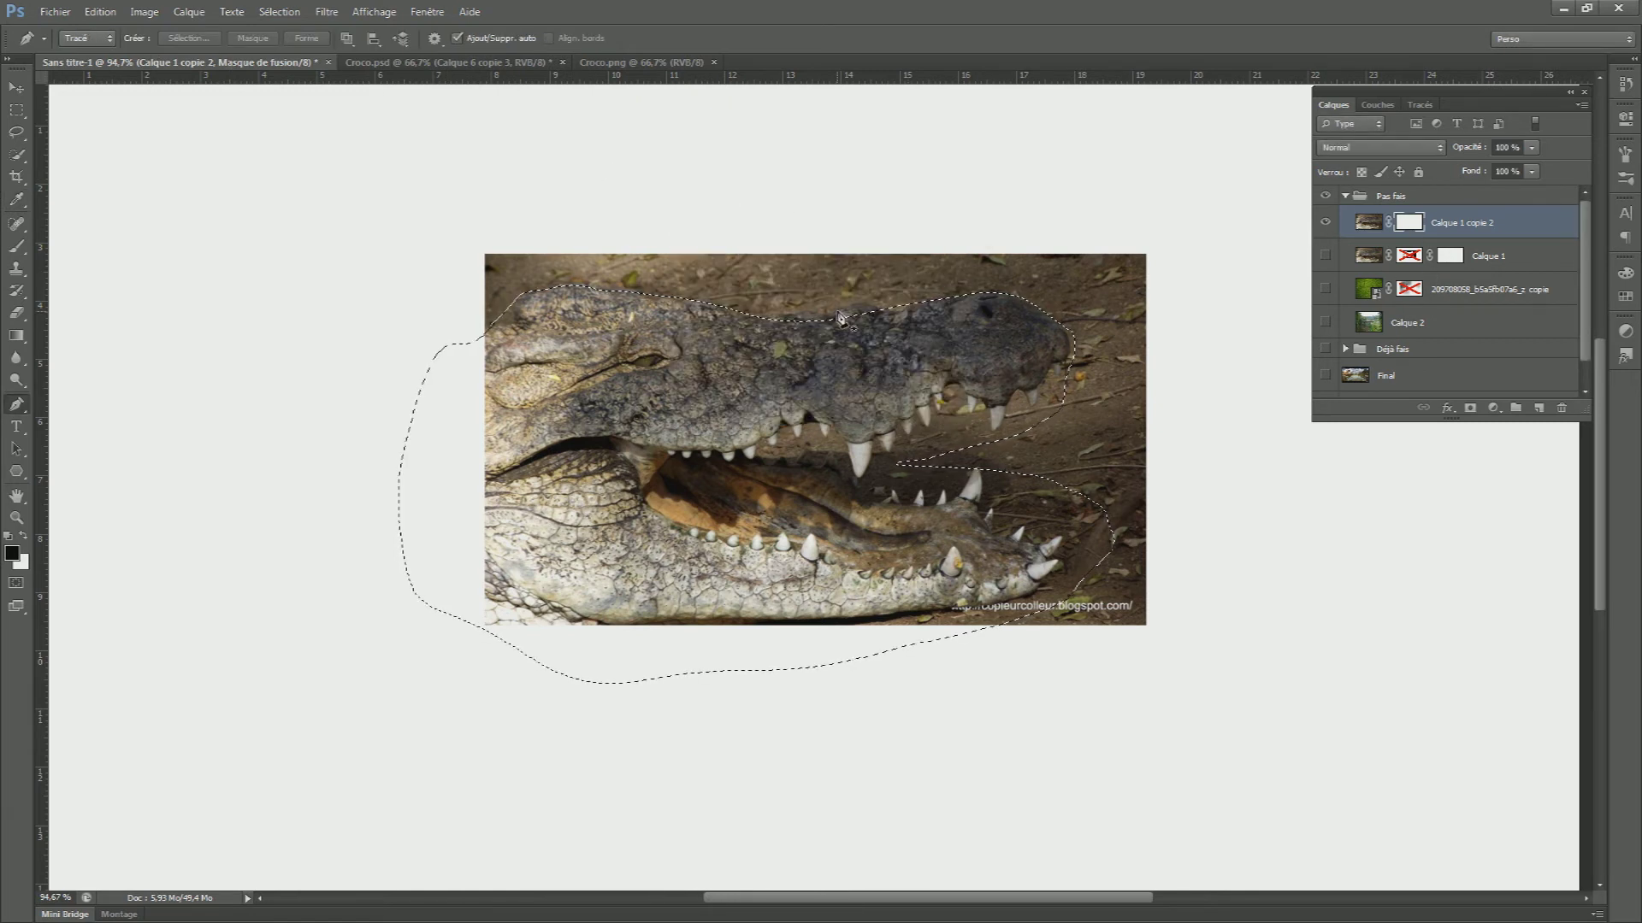
{"action": "key", "text": "m"}
{"action": "right_click", "coordinate": [814, 233]}
{"action": "left_click", "coordinate": [849, 264]}
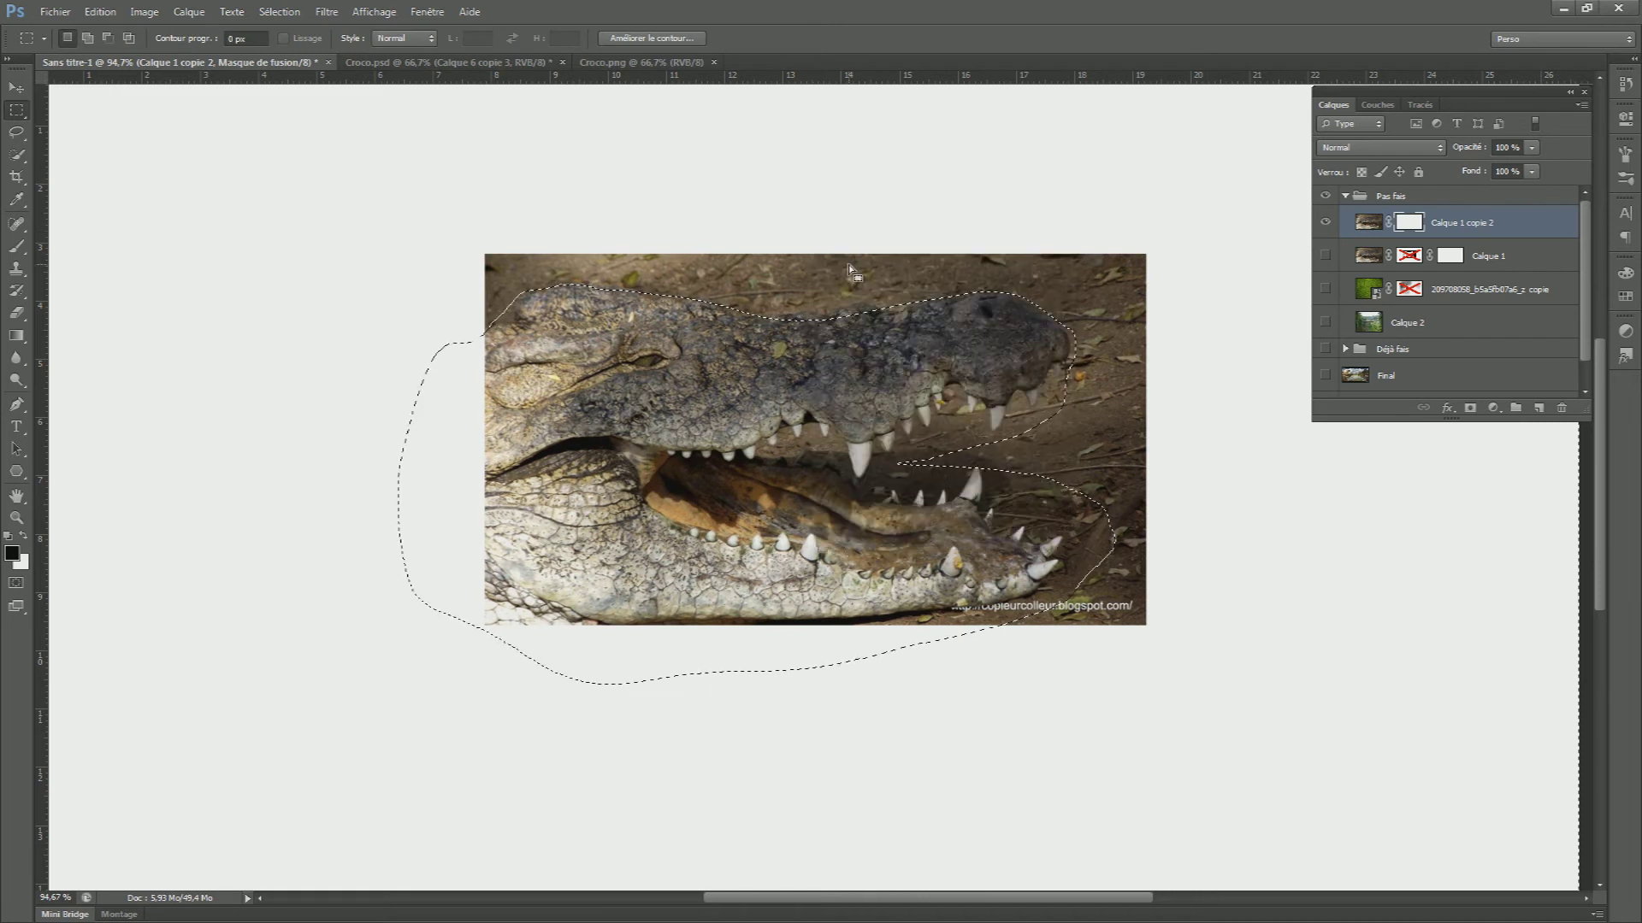
Swap the foreground and background colours, then clear the area outside the head on the layer mask and deselect
{"action": "left_click", "coordinate": [22, 538]}
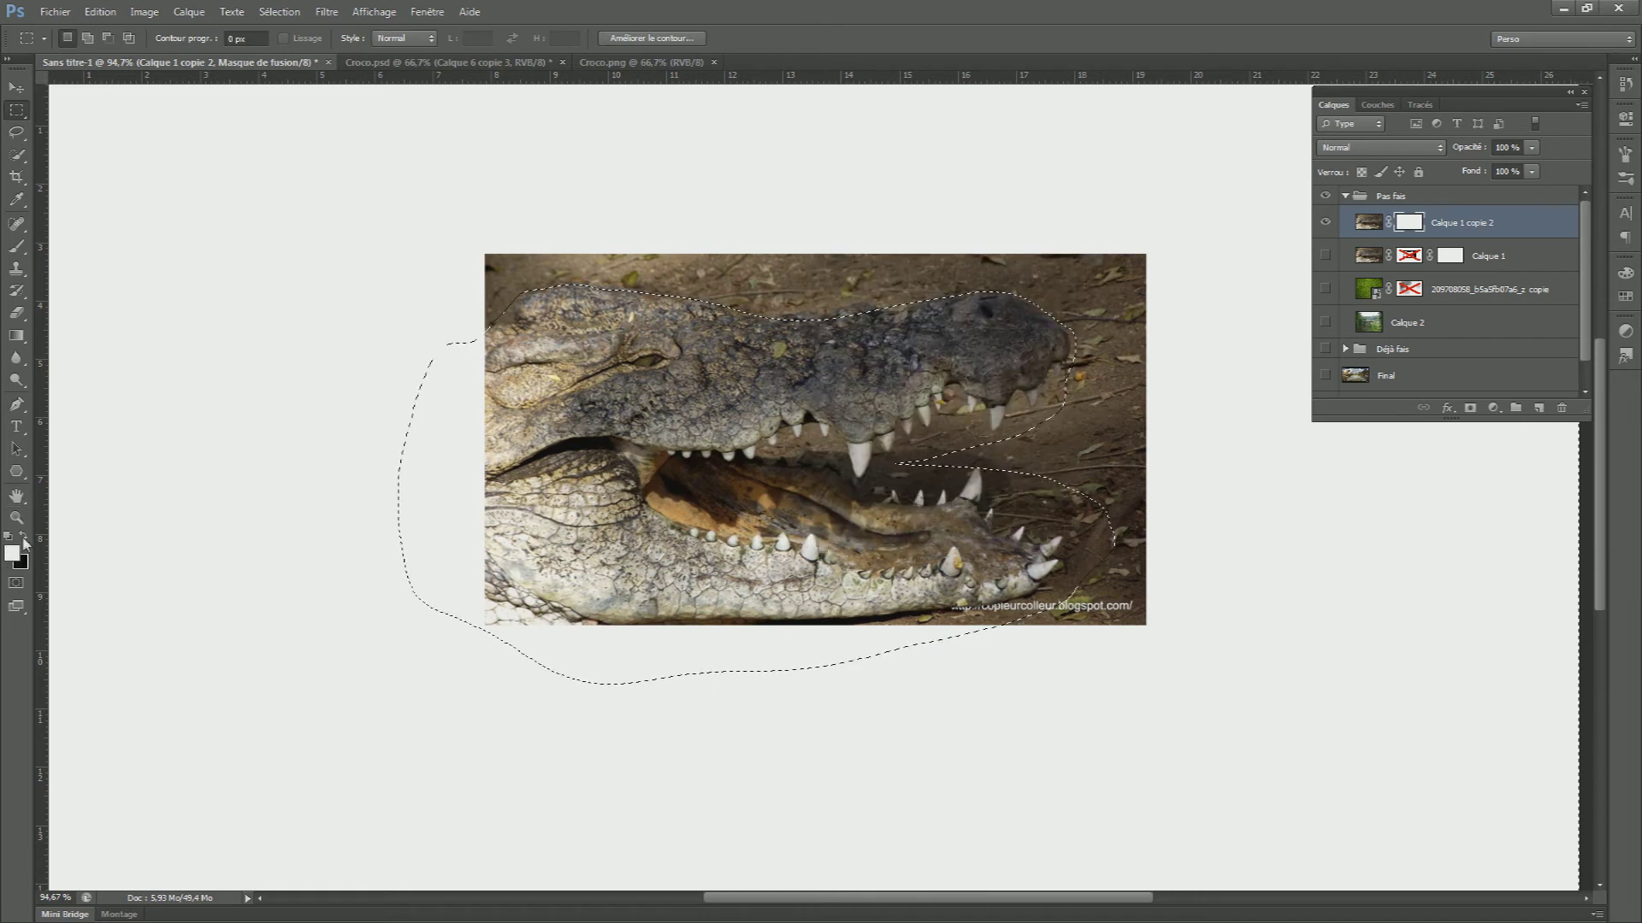
{"action": "key", "text": "Delete"}
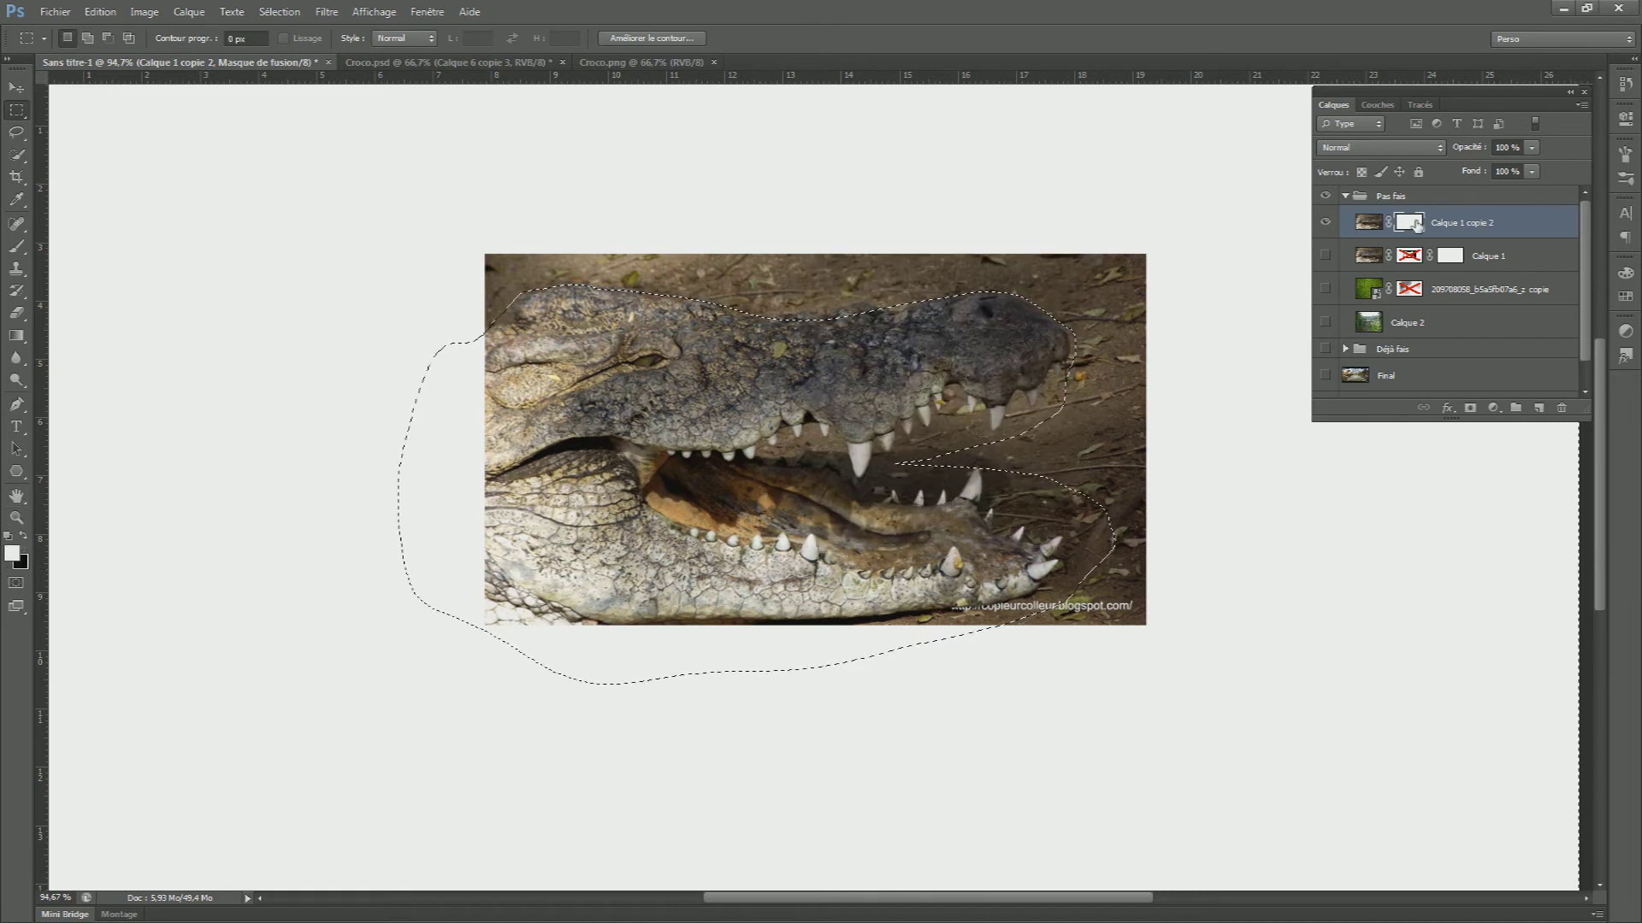
{"action": "scroll", "coordinate": [1048, 339], "scroll_direction": "down", "scroll_amount": 3}
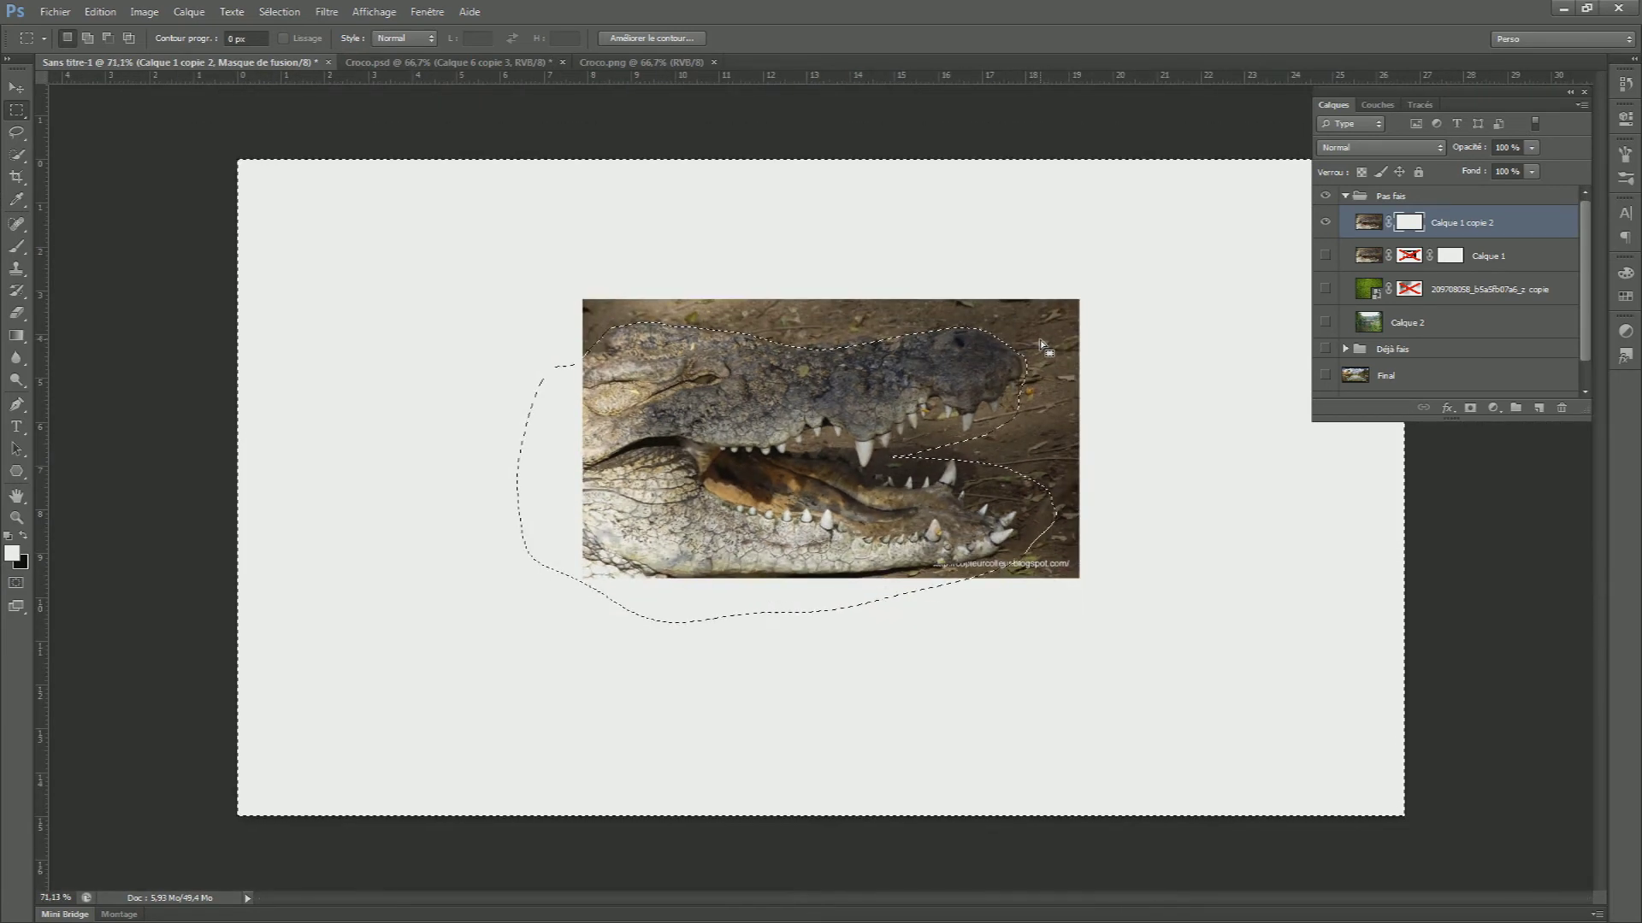
{"action": "key", "text": "Delete"}
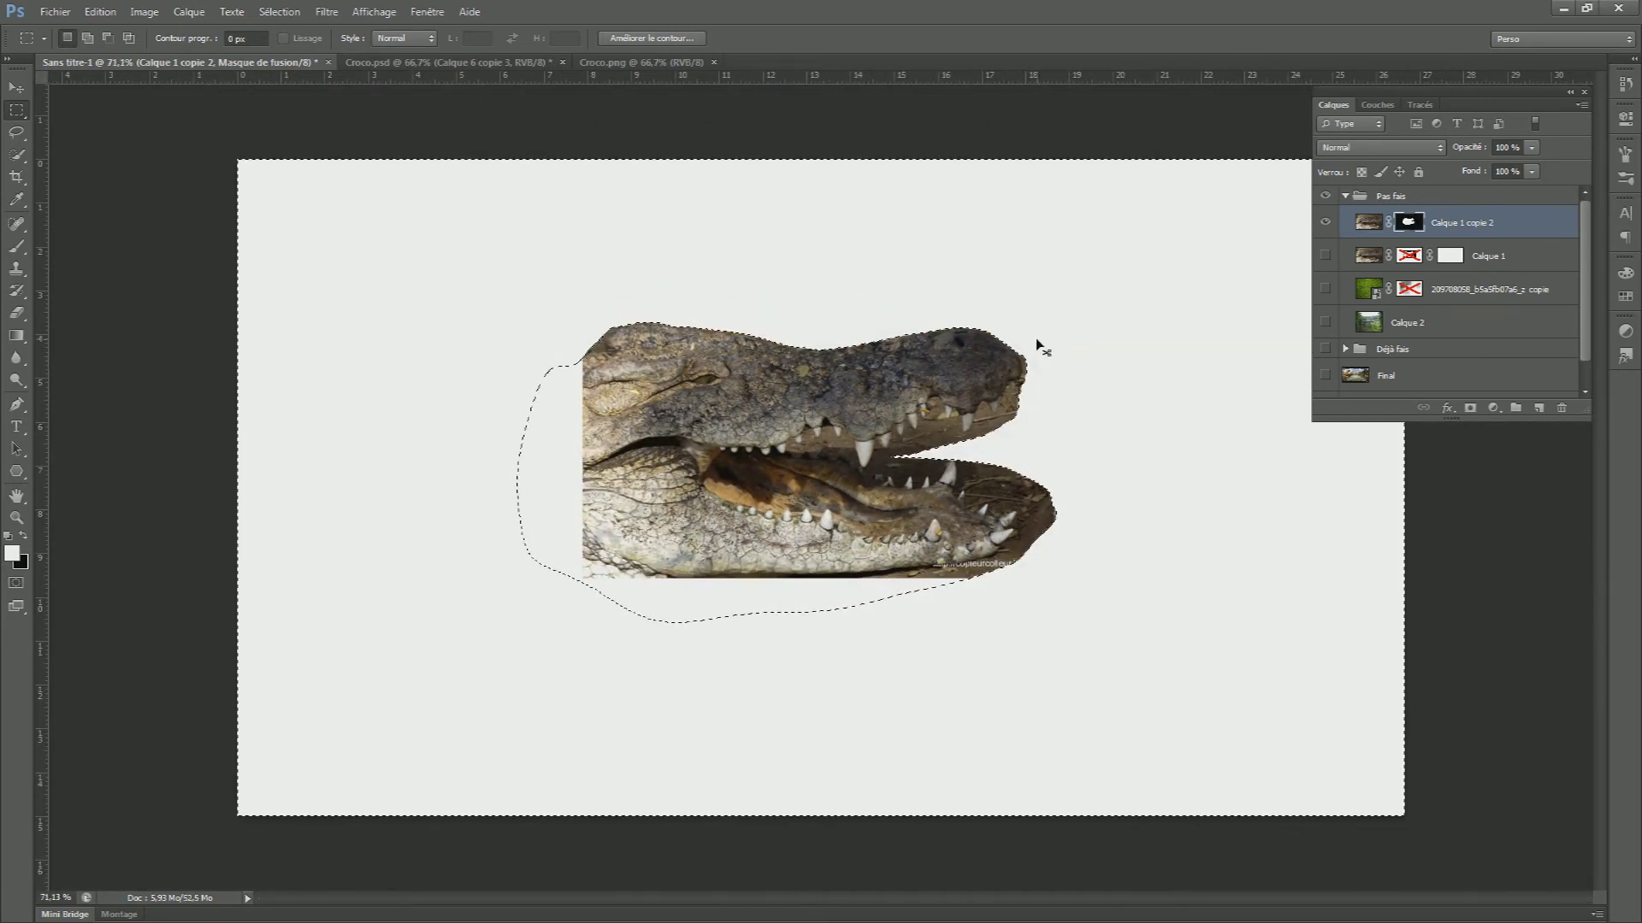
{"action": "key", "text": "ctrl+d"}
{"action": "scroll", "coordinate": [1058, 372], "scroll_direction": "up", "scroll_amount": 3}
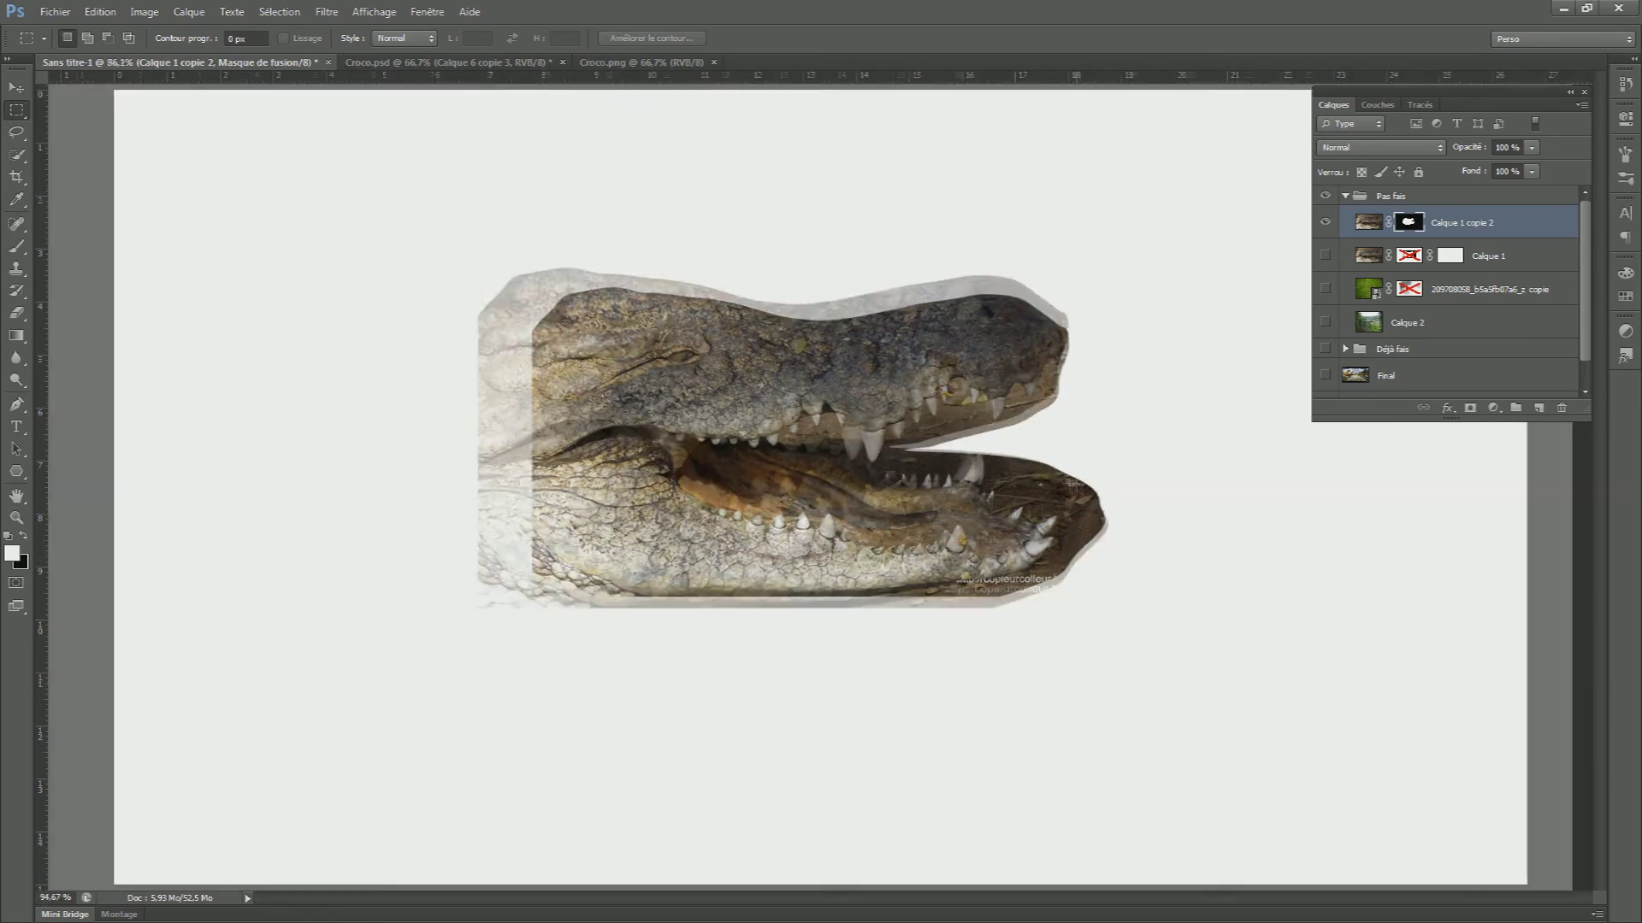
Undo the deselection and the mask fill, and delete the layer mask from Calque 1 copie 2
{"action": "key", "text": "ctrl+alt+z"}
{"action": "key", "text": "ctrl+alt+z"}
{"action": "right_click", "coordinate": [1410, 224]}
{"action": "left_click", "coordinate": [1435, 267]}
{"action": "scroll", "coordinate": [815, 317], "scroll_direction": "down", "scroll_amount": 1}
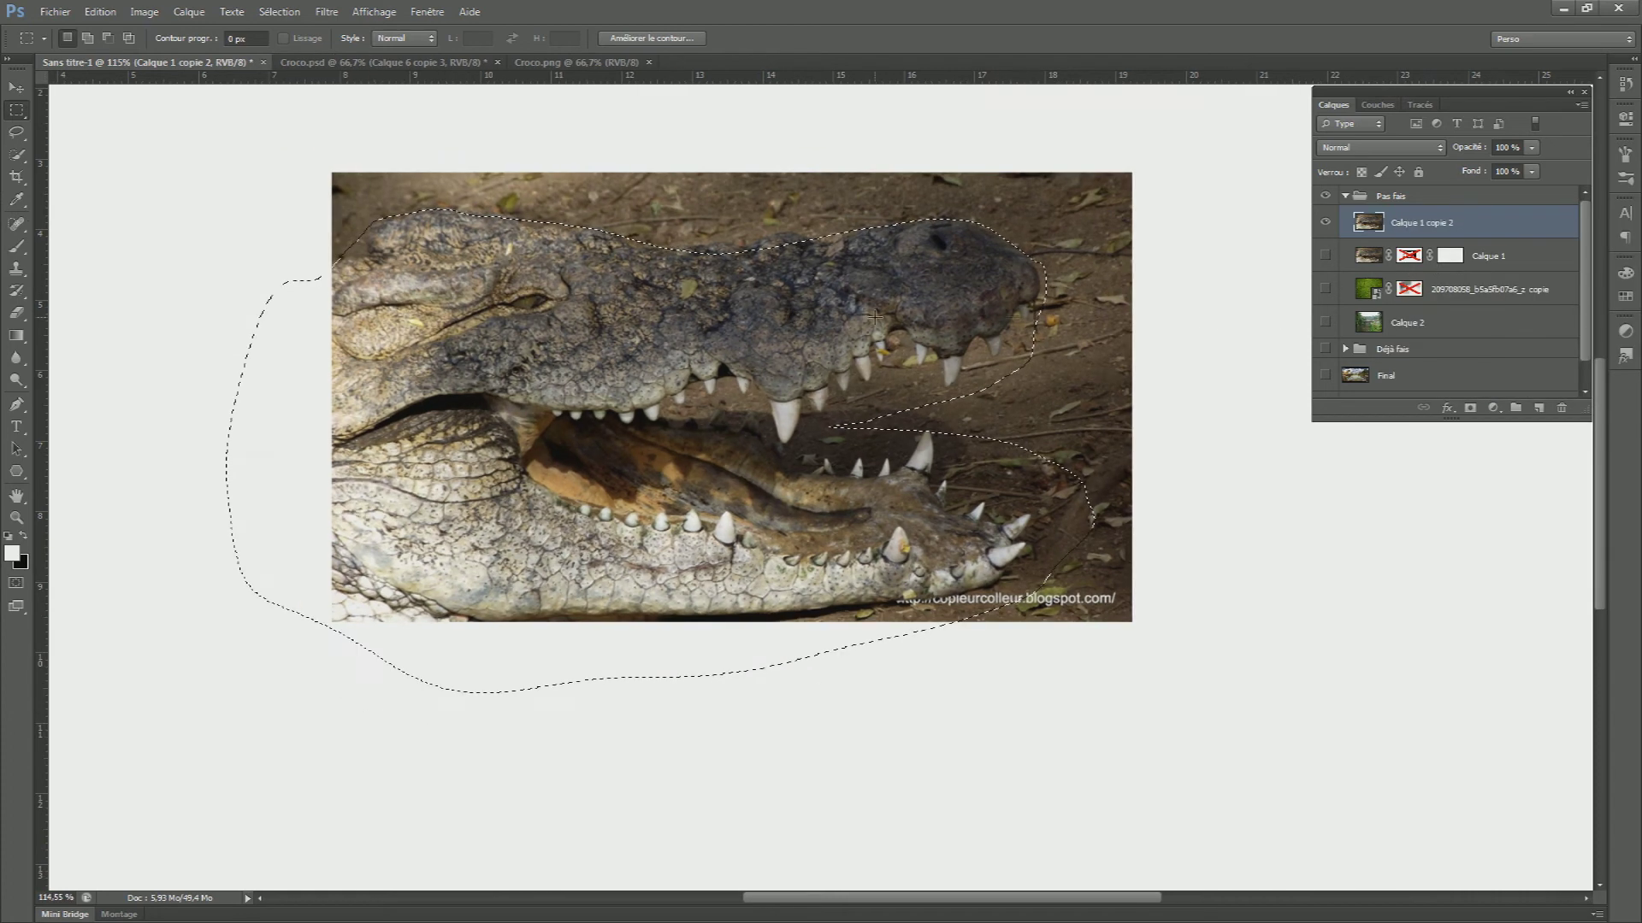
{"action": "scroll", "coordinate": [974, 331], "scroll_direction": "down", "scroll_amount": 2}
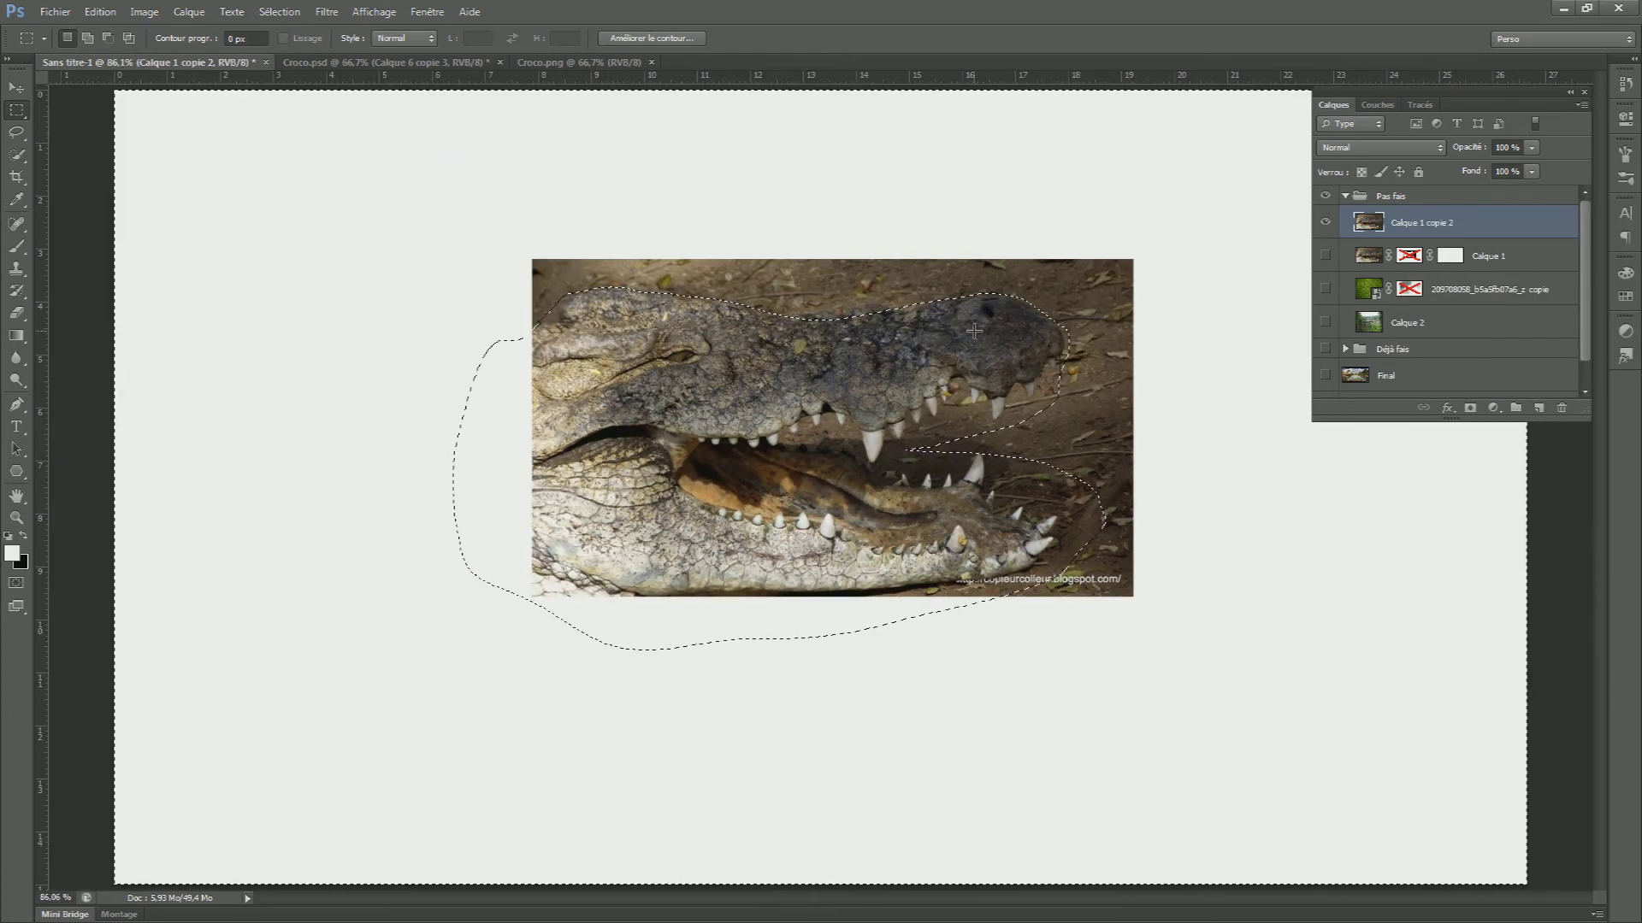
{"action": "scroll", "coordinate": [974, 331], "scroll_direction": "down", "scroll_amount": 1}
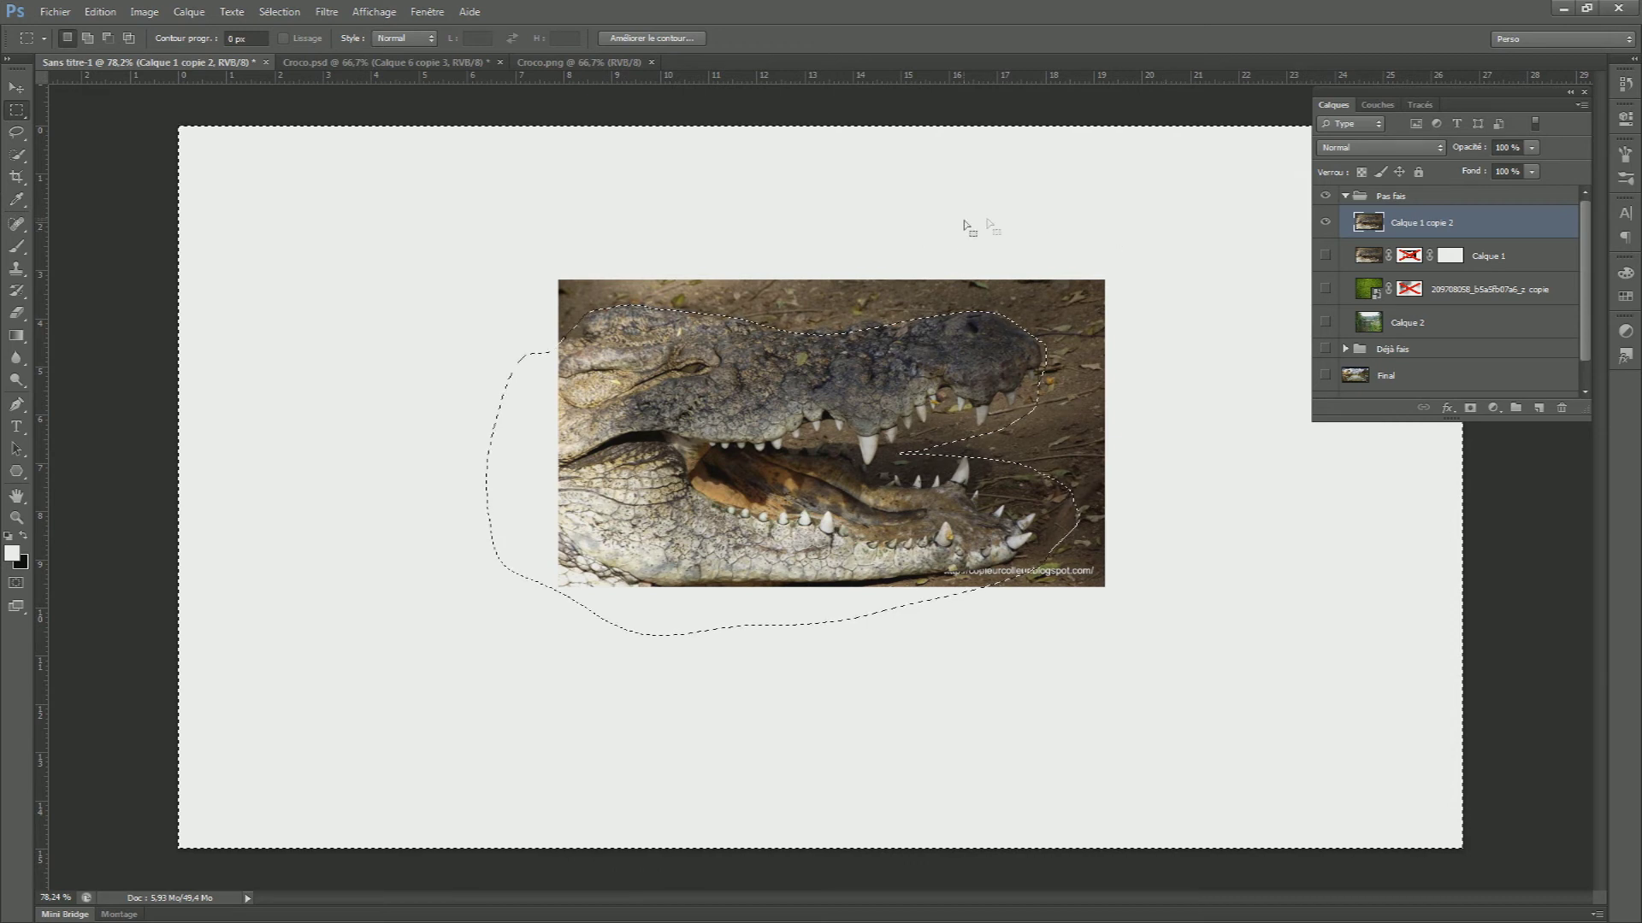
Create a layer mask on Calque 1 copie 2 from the selection and invert the mask to reveal only the crocodile head
{"action": "left_click", "coordinate": [1470, 409]}
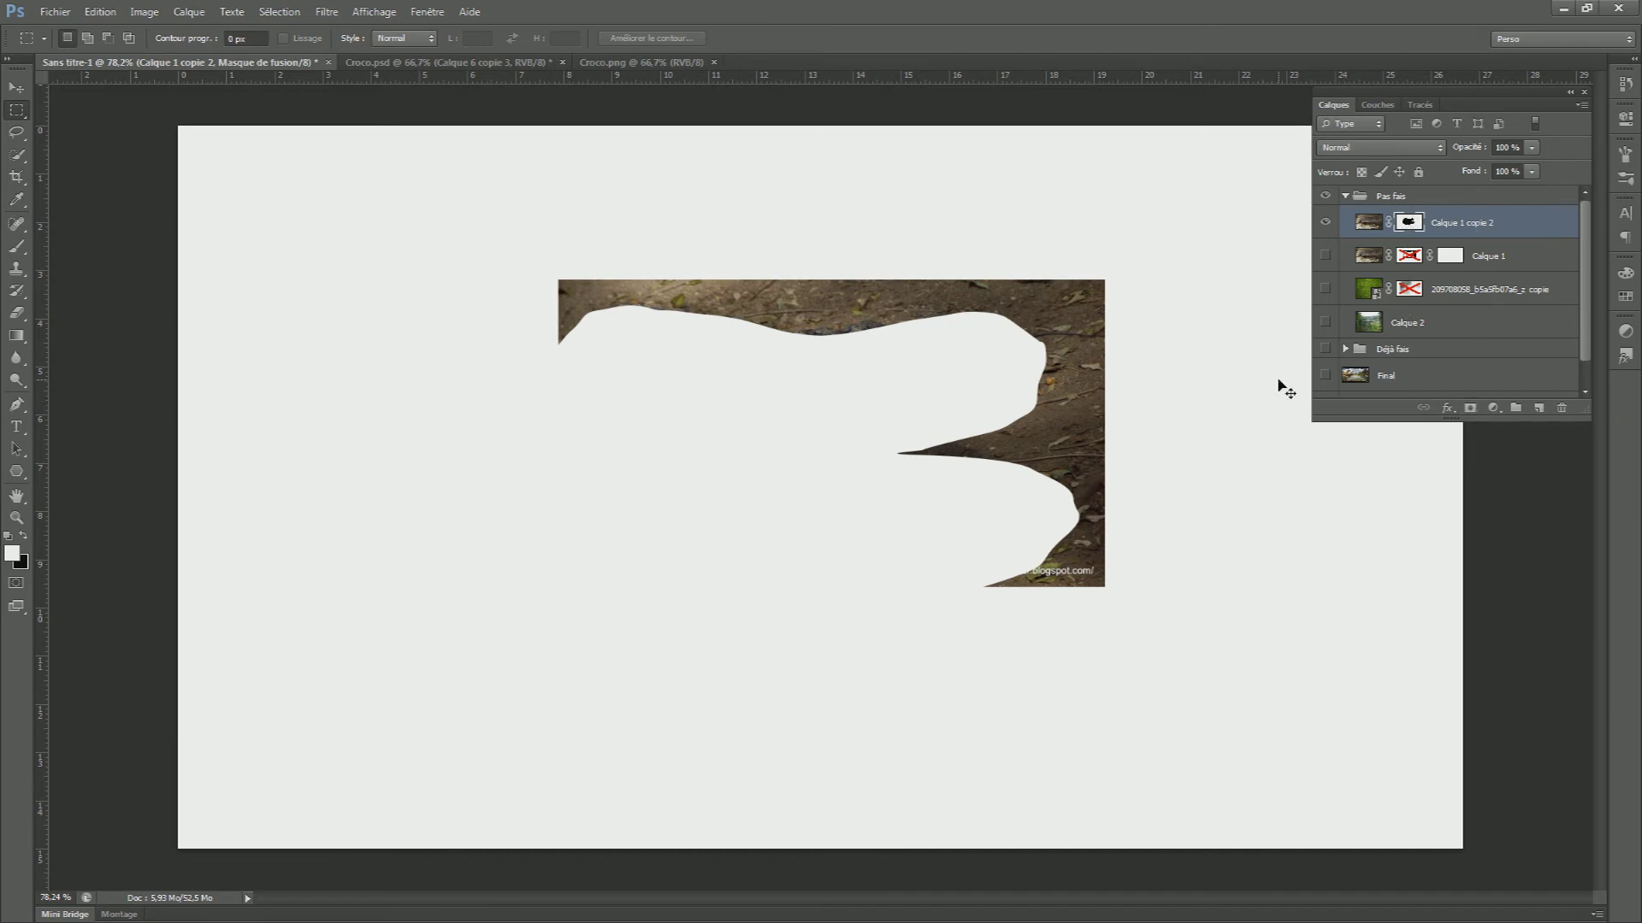
{"action": "key", "text": "ctrl+i"}
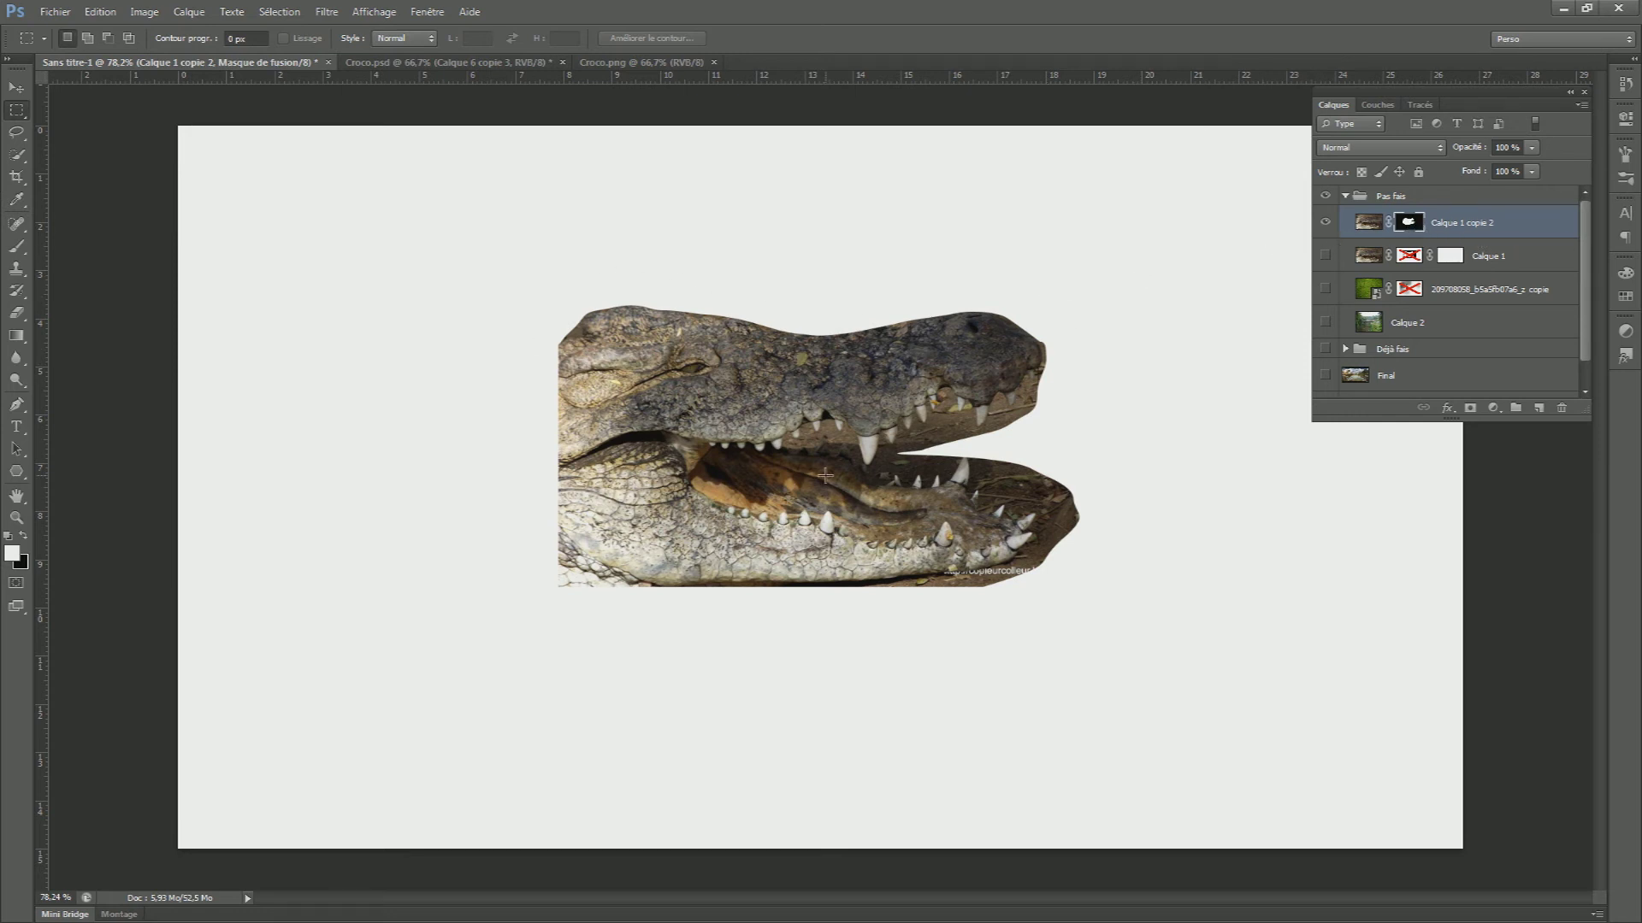
Disable the layer mask to check the full photo, and enable it again
{"action": "right_click", "coordinate": [1413, 227]}
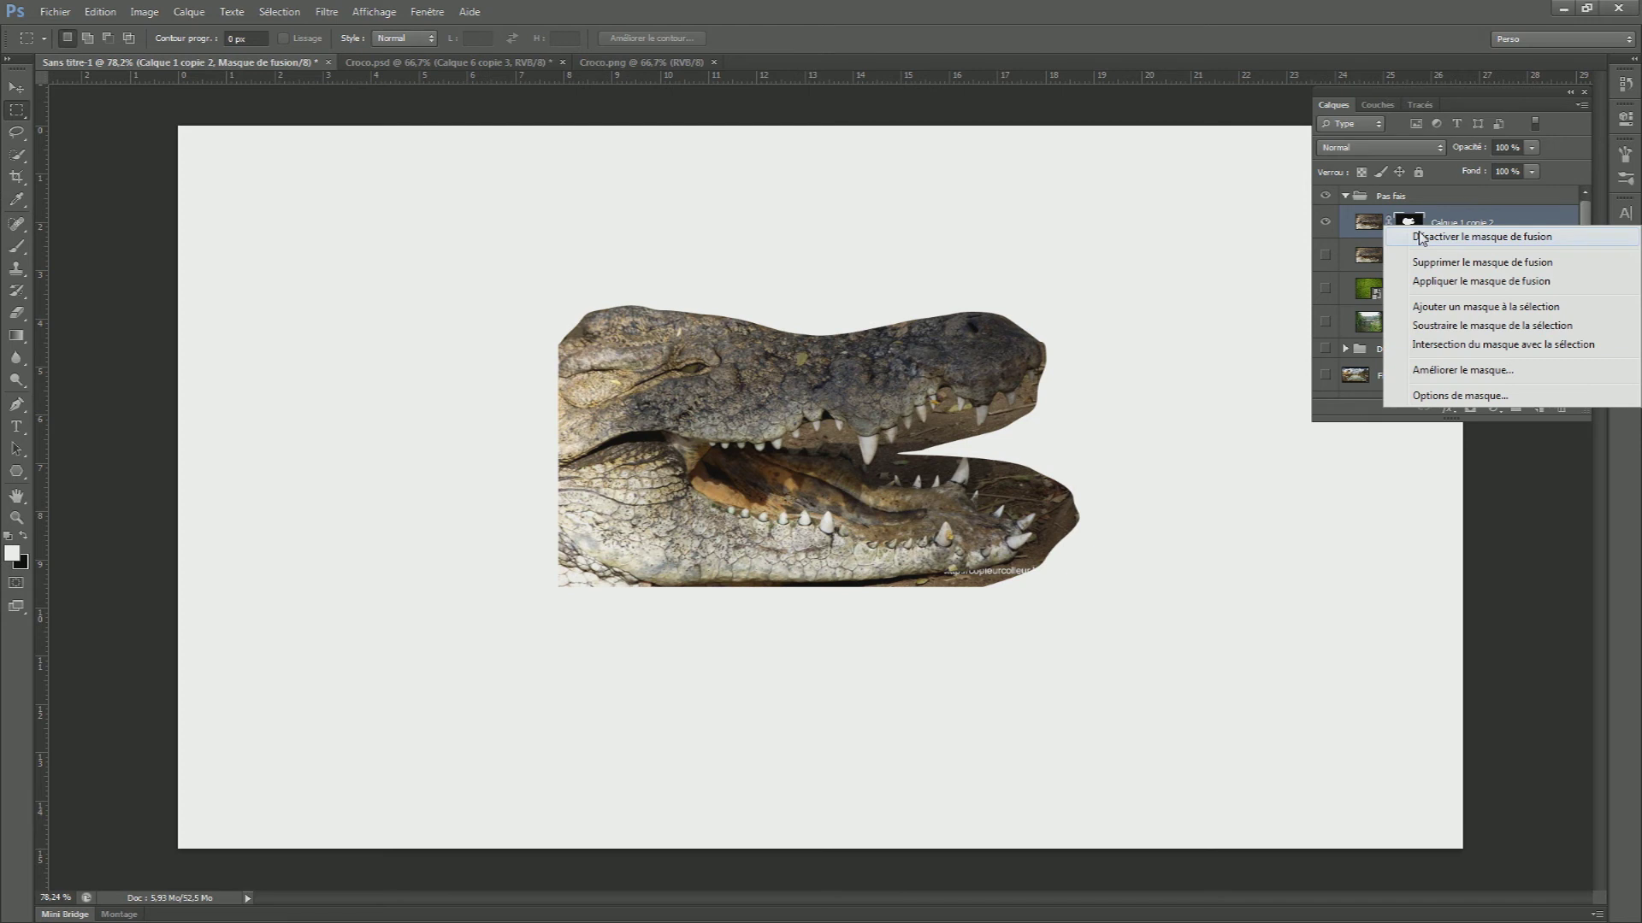
{"action": "left_click", "coordinate": [1421, 238]}
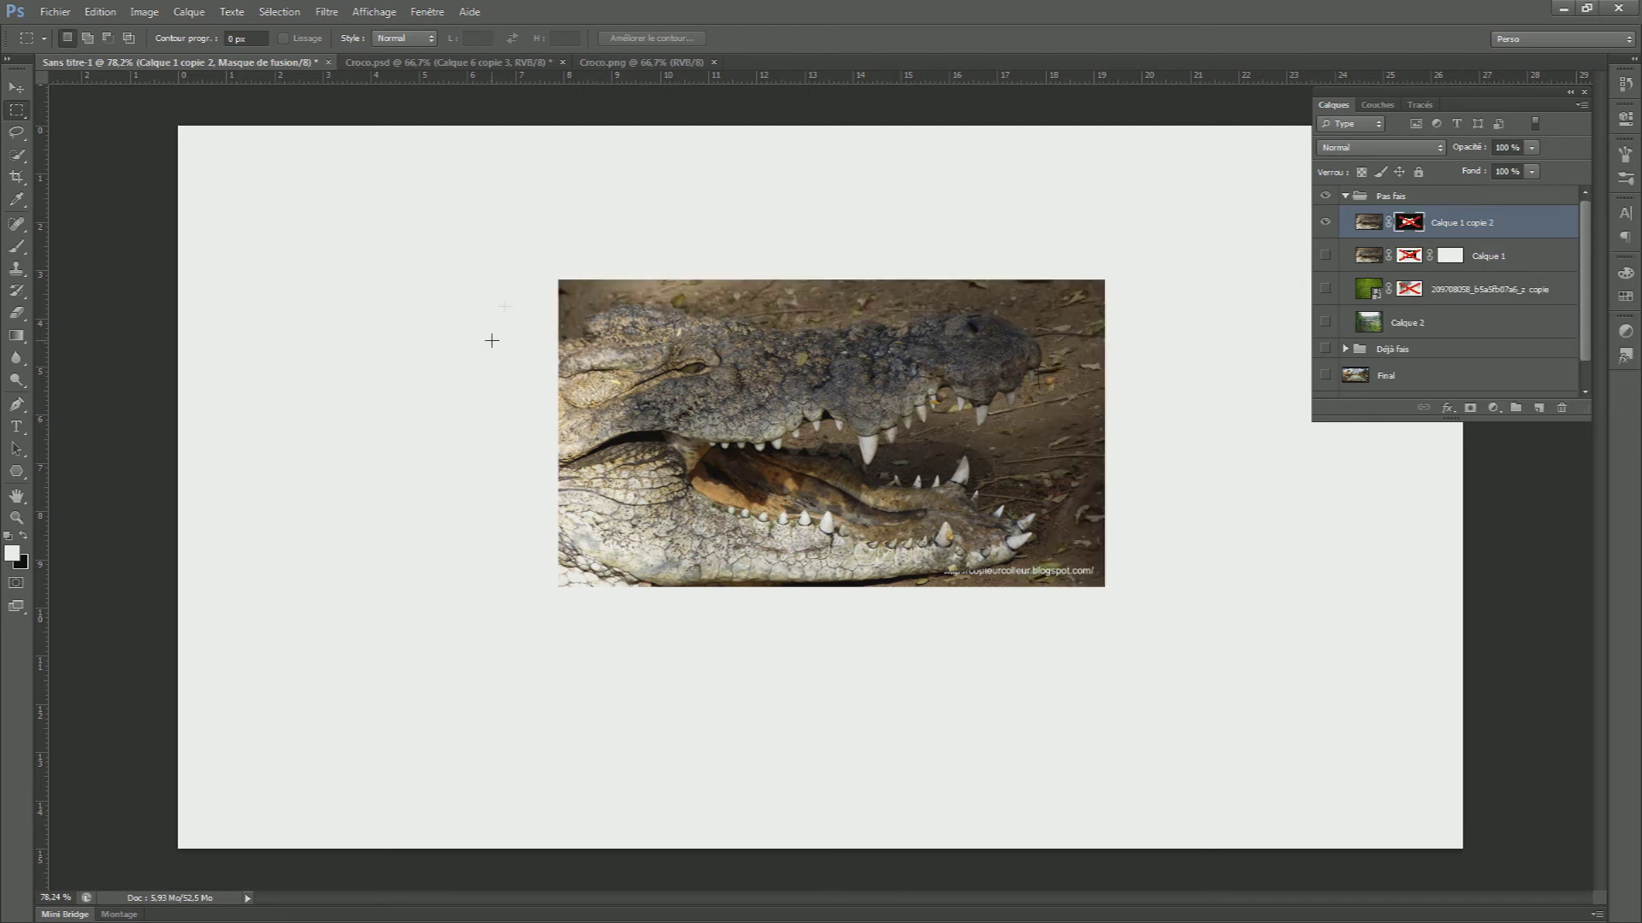
{"action": "right_click", "coordinate": [1407, 225]}
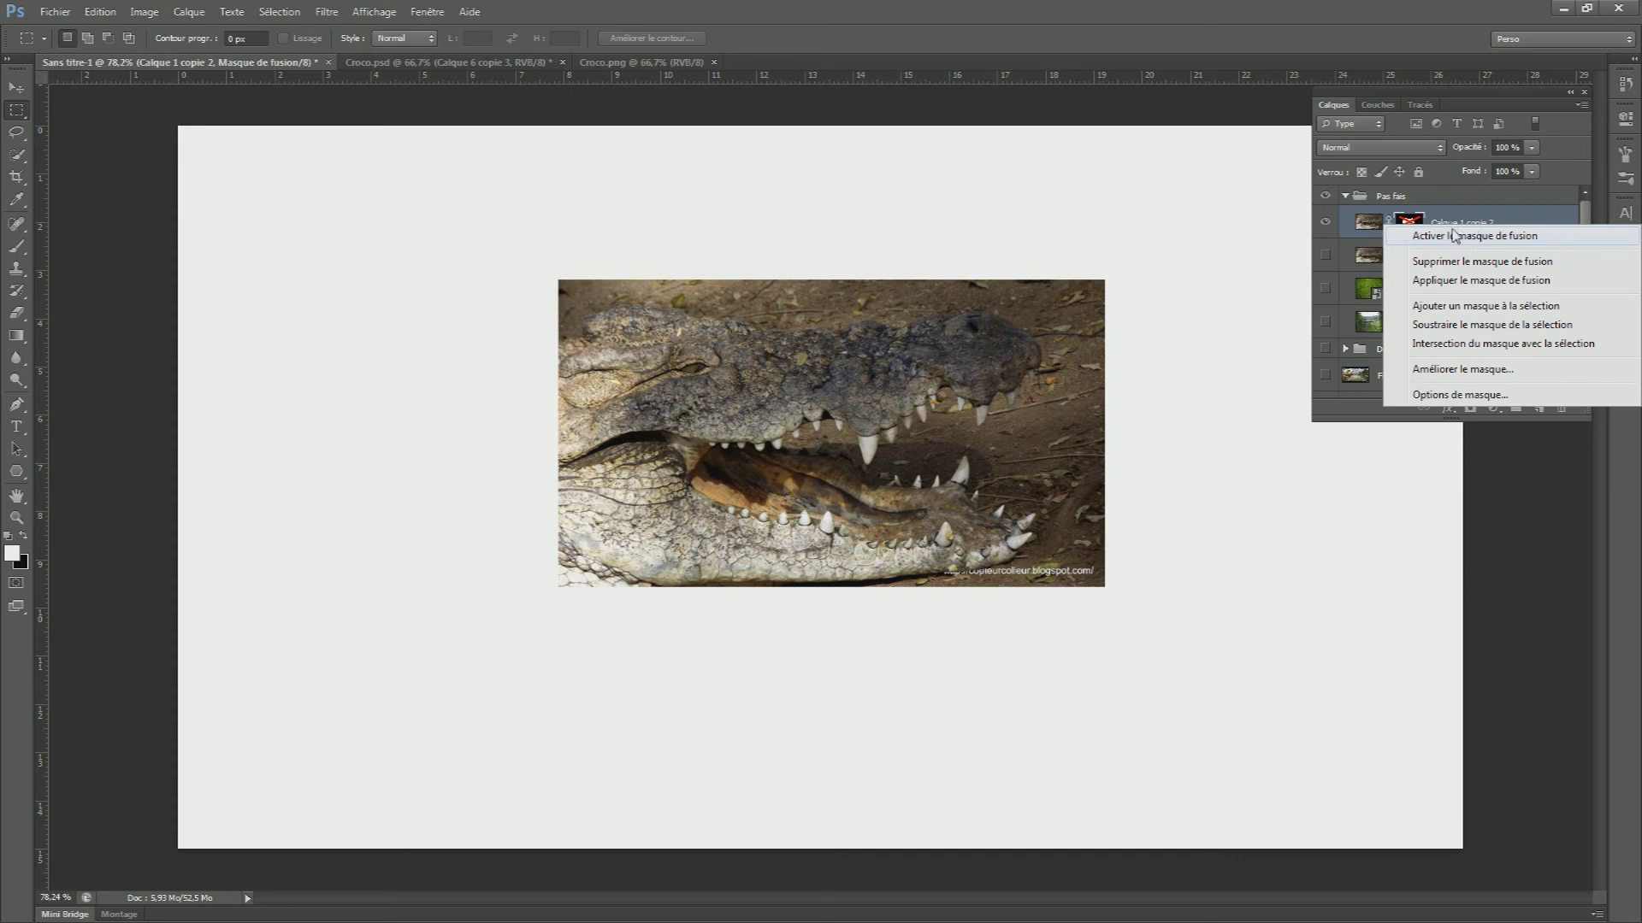
{"action": "left_click", "coordinate": [1423, 239]}
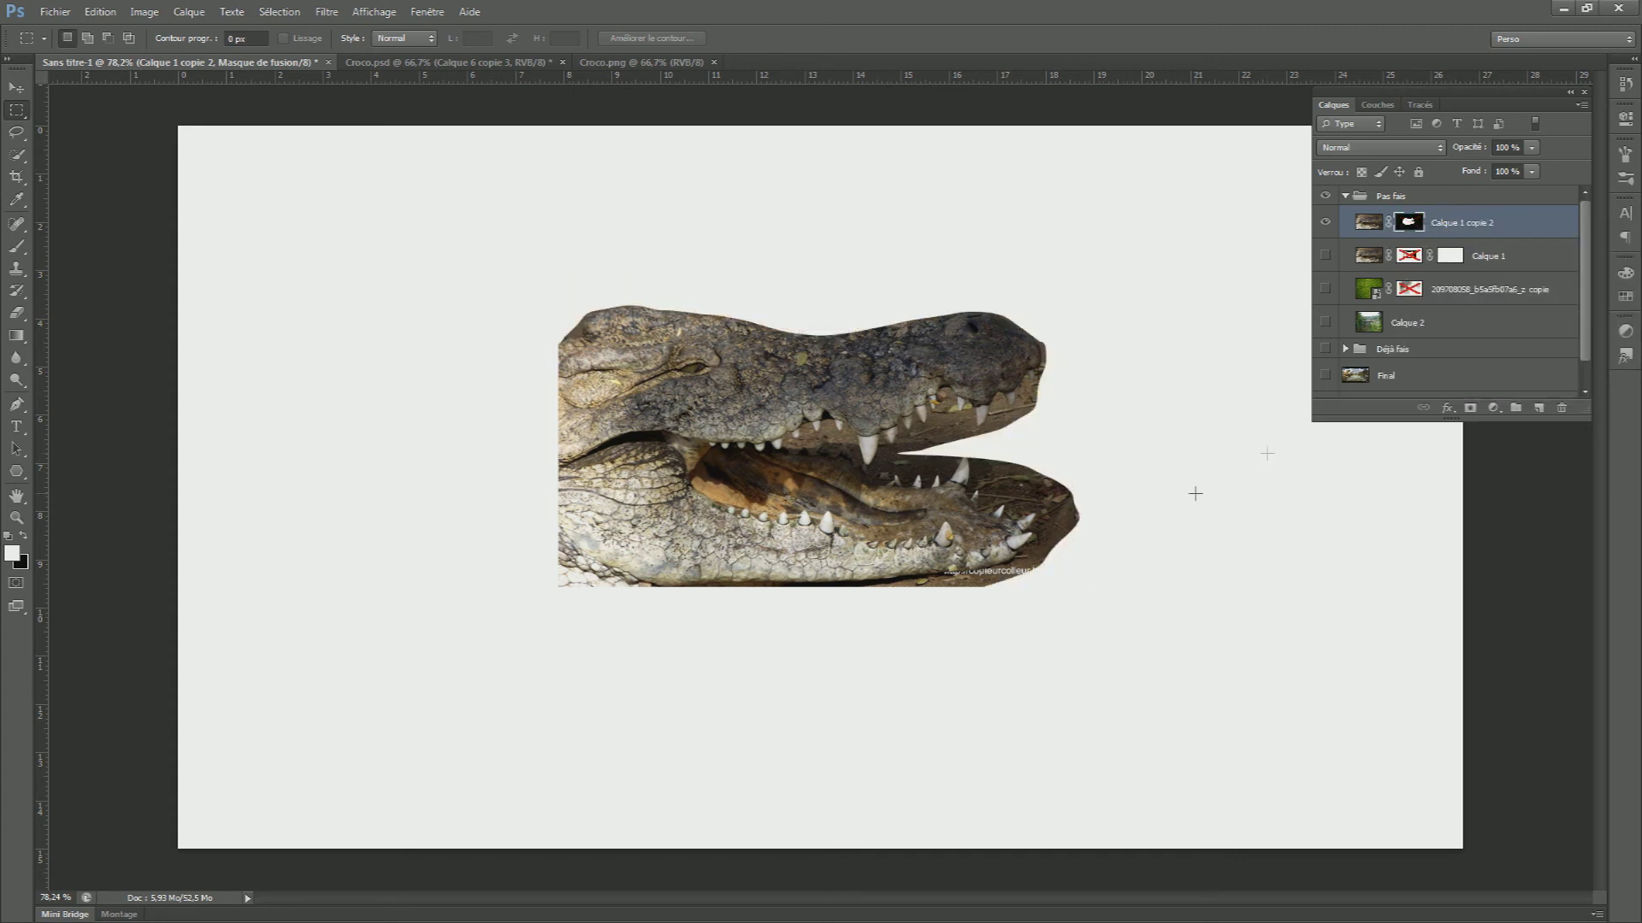
Try converting the masked Calque 1 copie 2 layer to a smart object
{"action": "right_click", "coordinate": [1375, 225]}
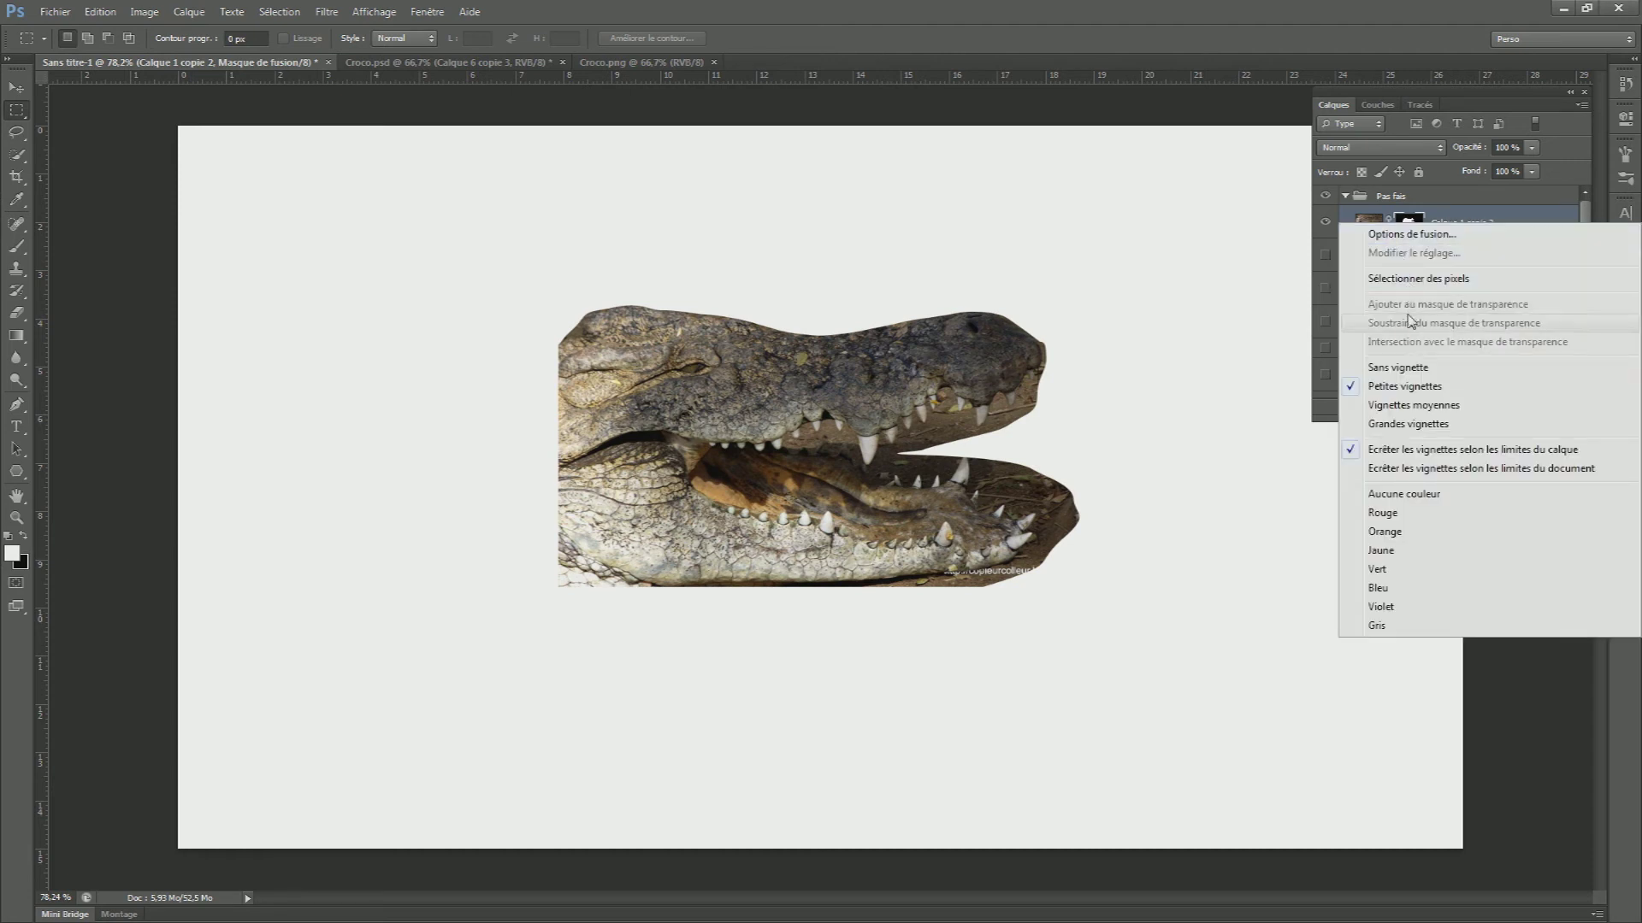
{"action": "right_click", "coordinate": [1490, 225]}
{"action": "left_click", "coordinate": [1464, 321]}
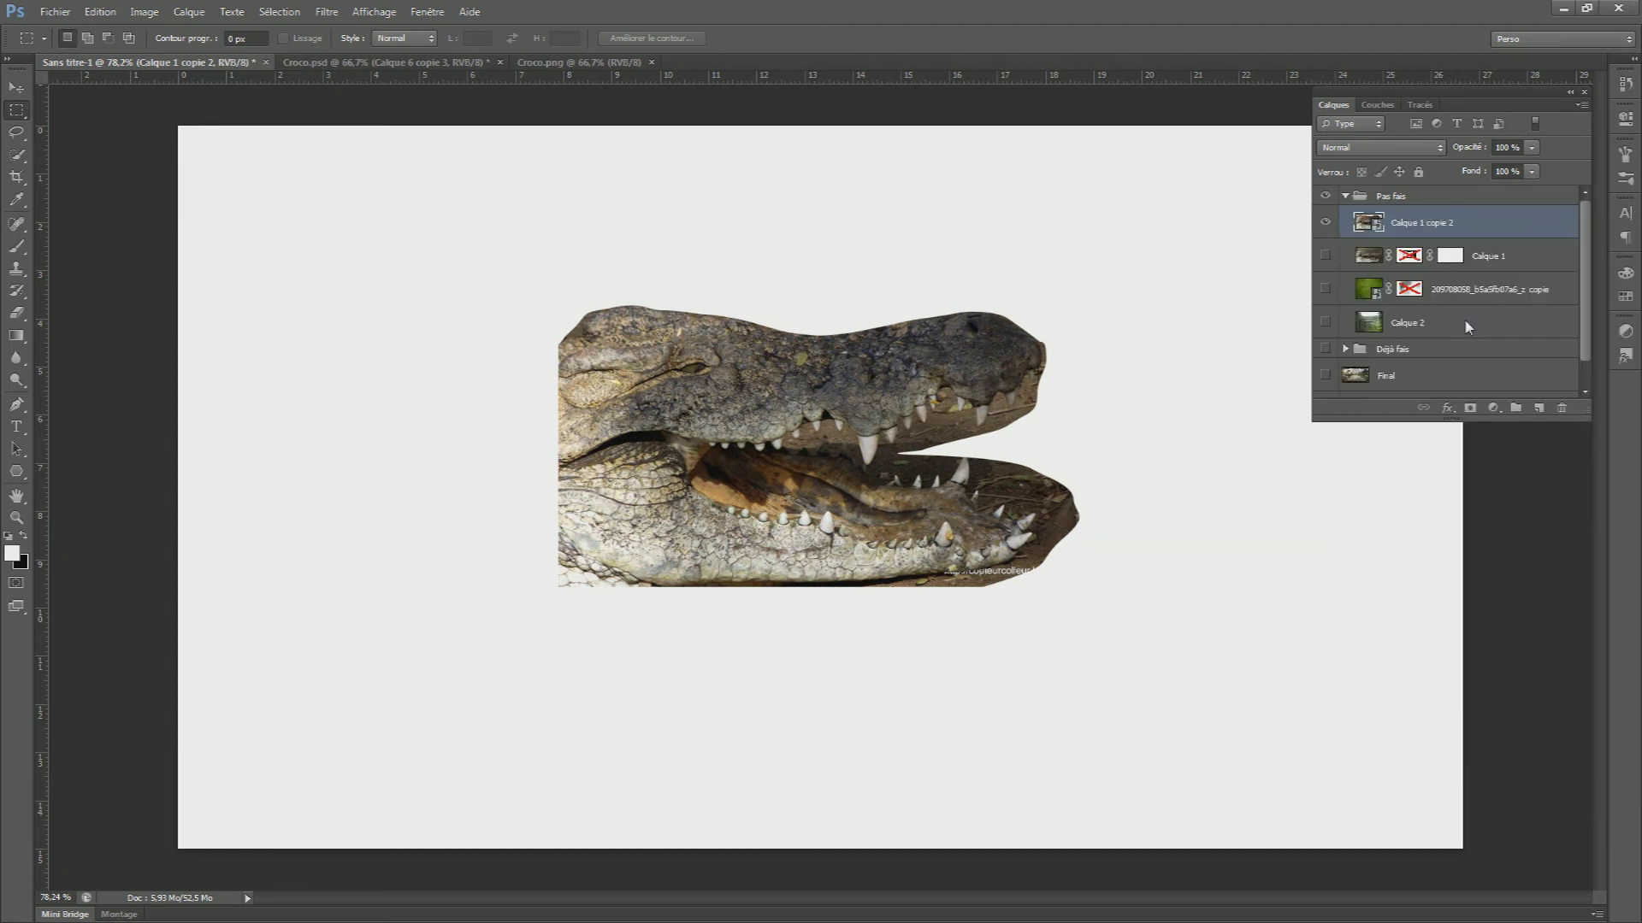
Undo the smart object conversion and disable the layer mask with its outline loaded as a selection
{"action": "left_click_drag", "start_coordinate": [1406, 251], "coordinate": [1409, 229]}
{"action": "left_click", "coordinate": [1407, 225], "text": "ctrl"}
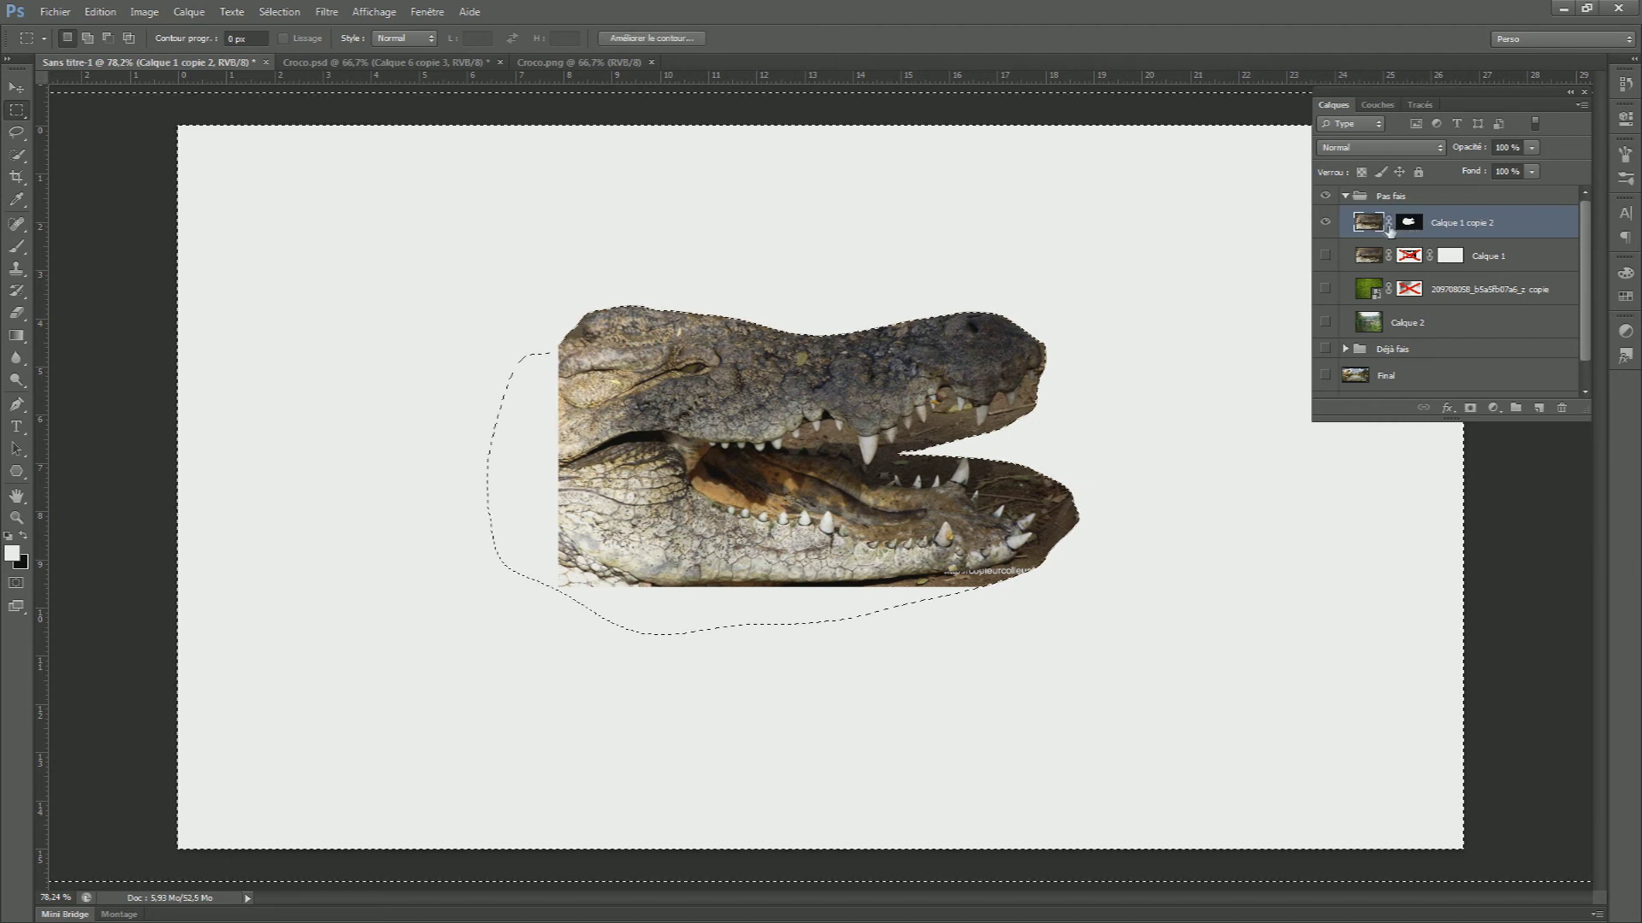
{"action": "right_click", "coordinate": [1408, 224]}
{"action": "left_click", "coordinate": [1425, 239]}
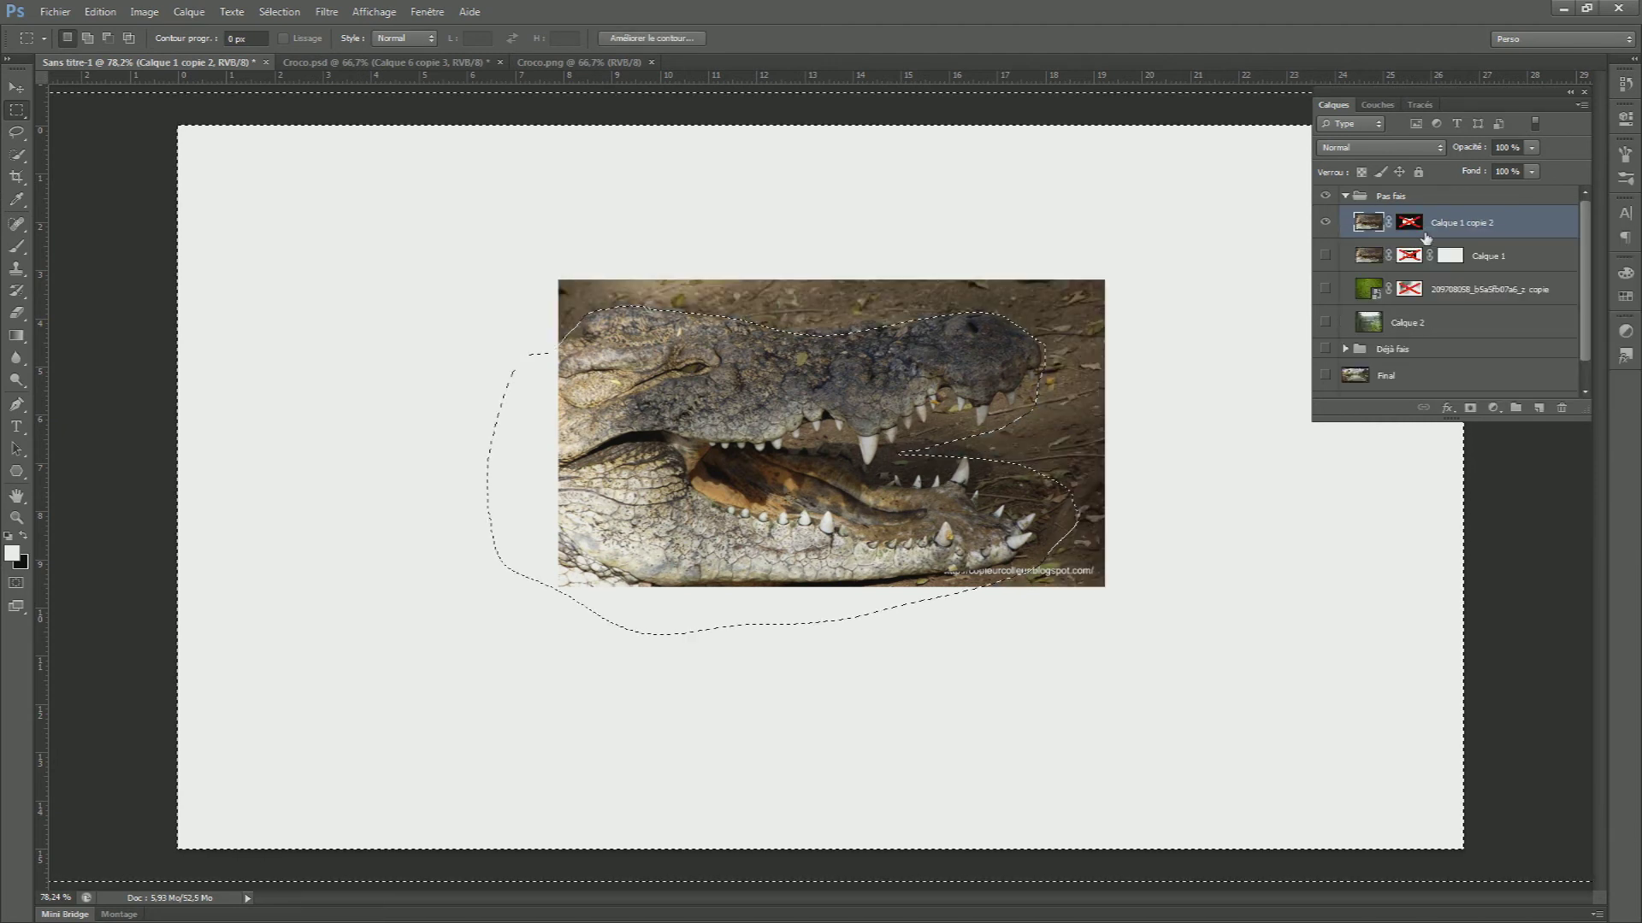
Convert Calque 1 copie 2 with its disabled mask to a smart object
{"action": "right_click", "coordinate": [1371, 225]}
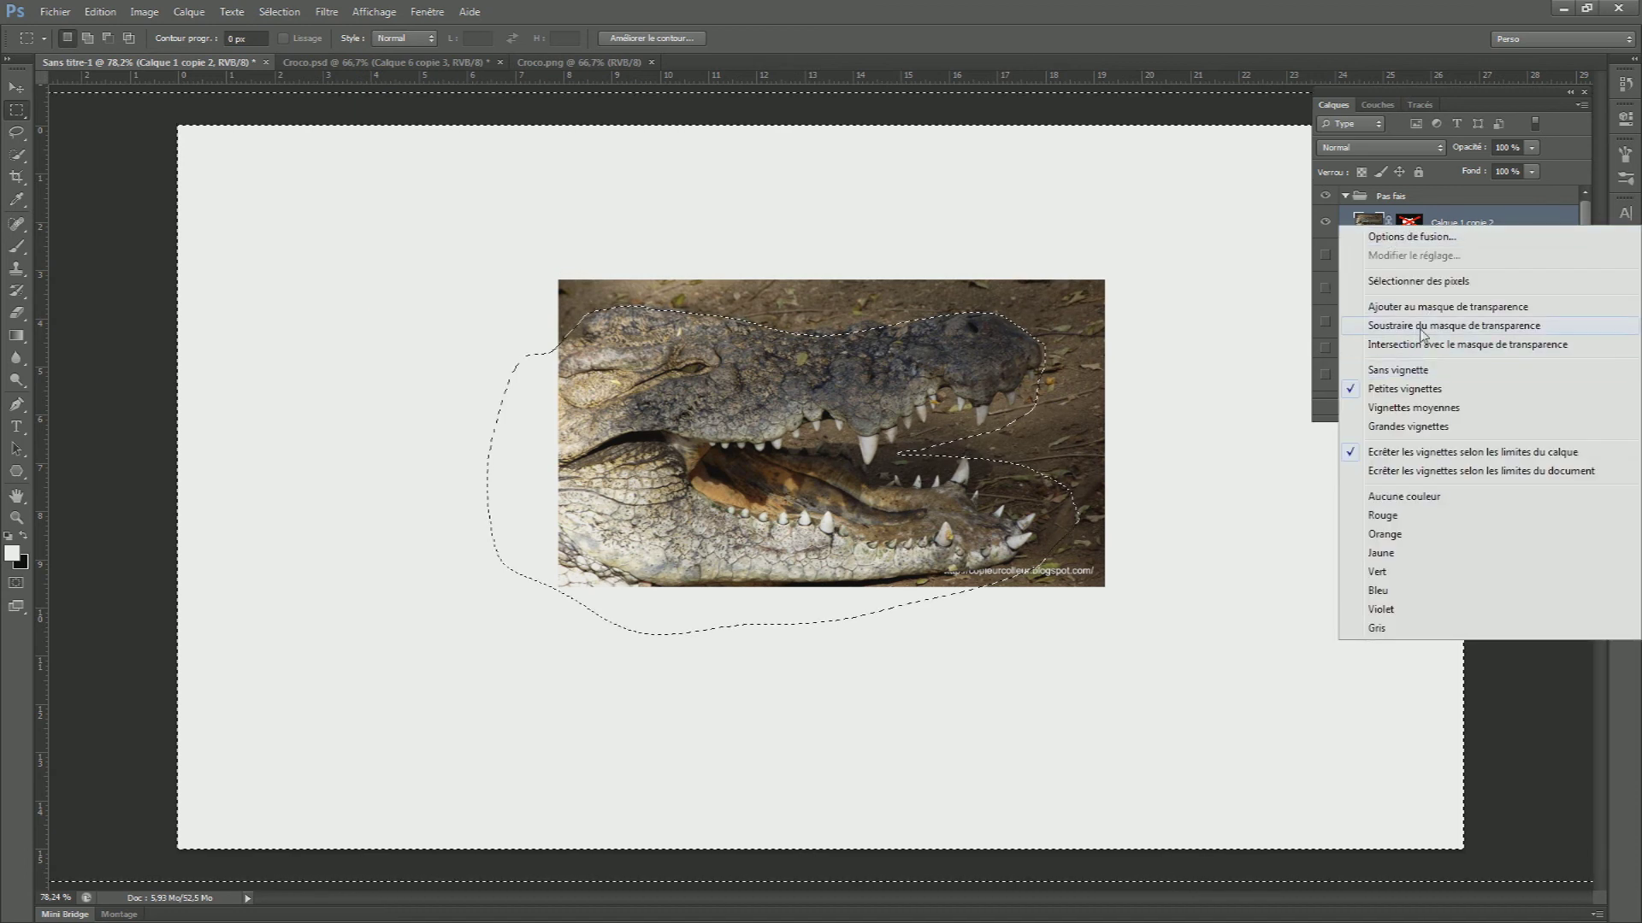
{"action": "right_click", "coordinate": [1511, 222]}
{"action": "left_click", "coordinate": [1472, 321]}
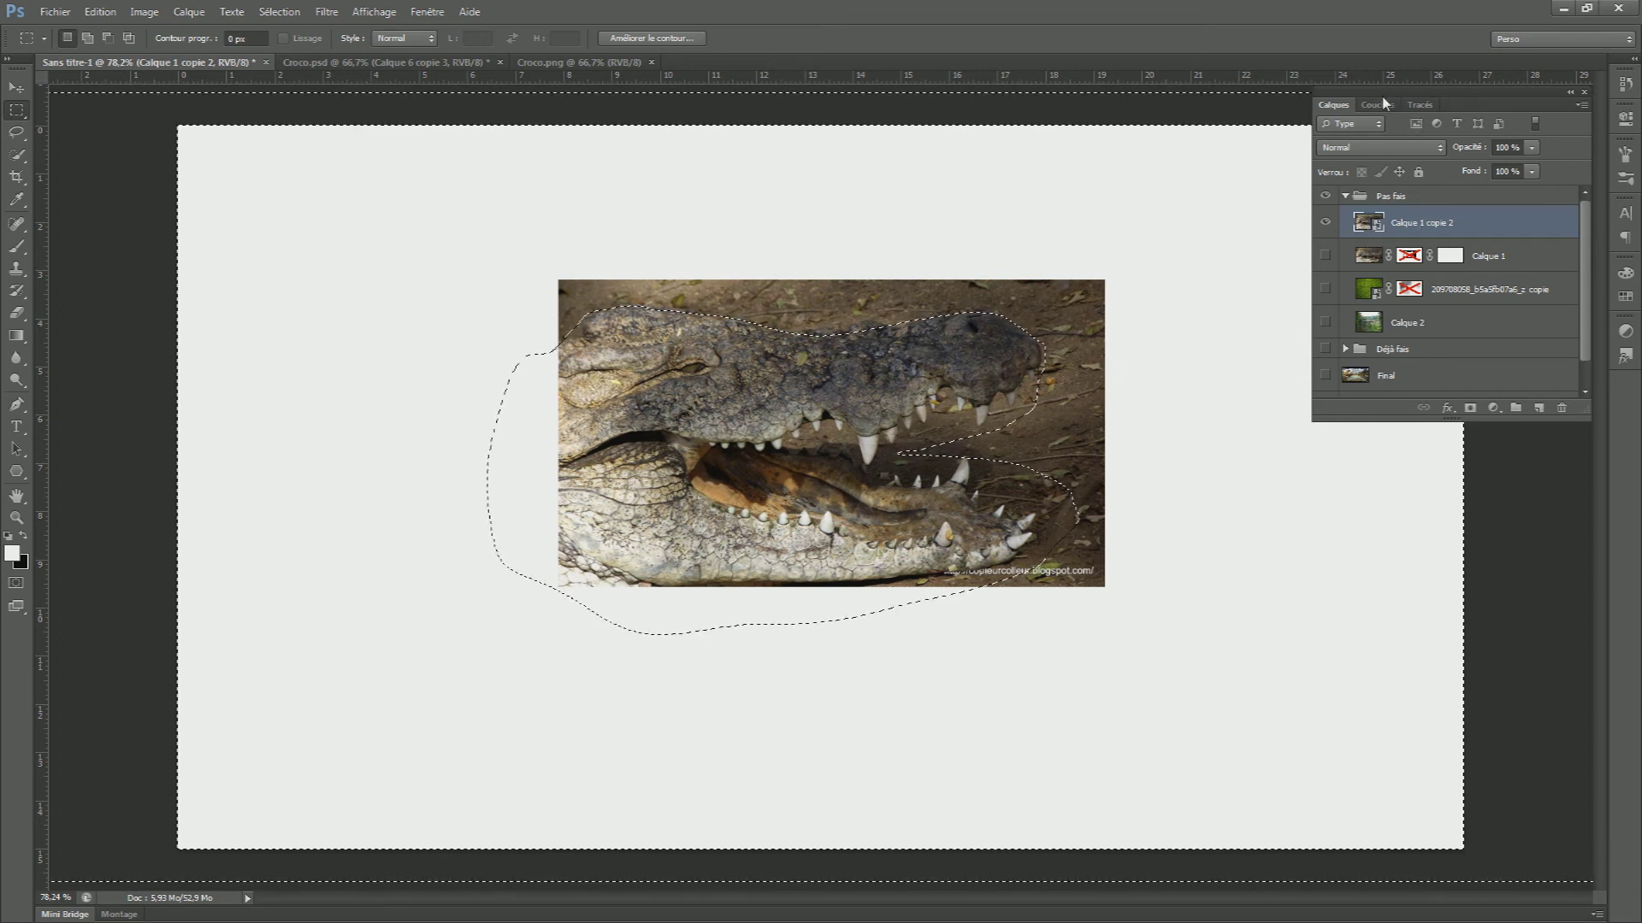
Hide and show Calque 1 copie 2 to check the crocodile photo, and clear the active selection
{"action": "key", "text": "ctrl+minus"}
{"action": "left_click", "coordinate": [1325, 222]}
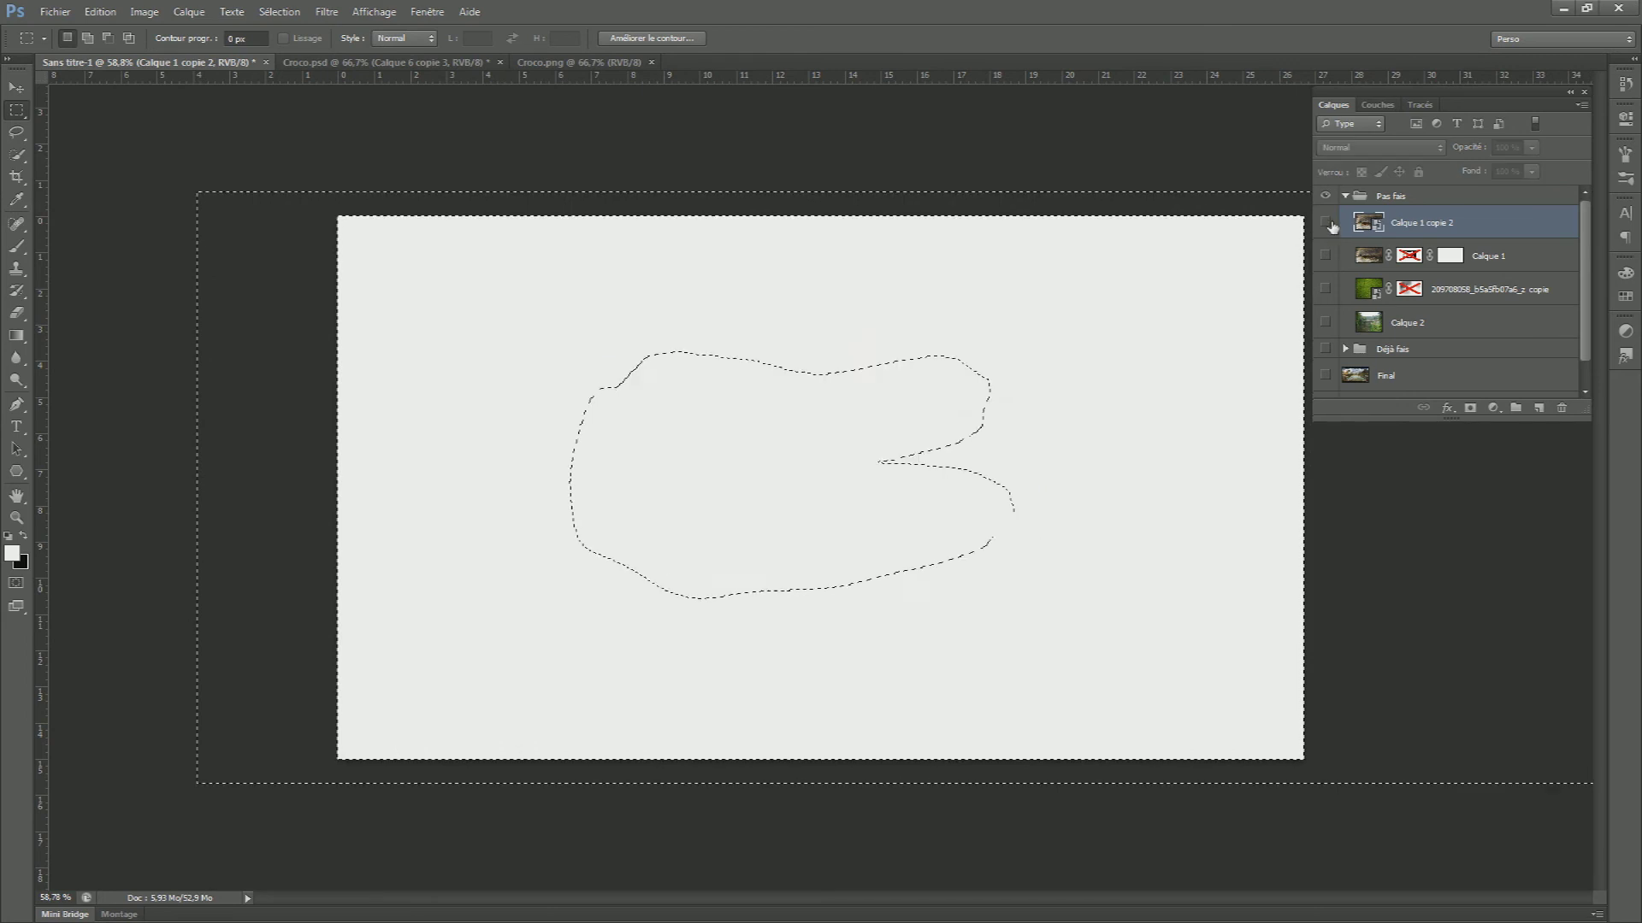
{"action": "left_click", "coordinate": [1326, 223]}
{"action": "left_click", "coordinate": [1136, 359]}
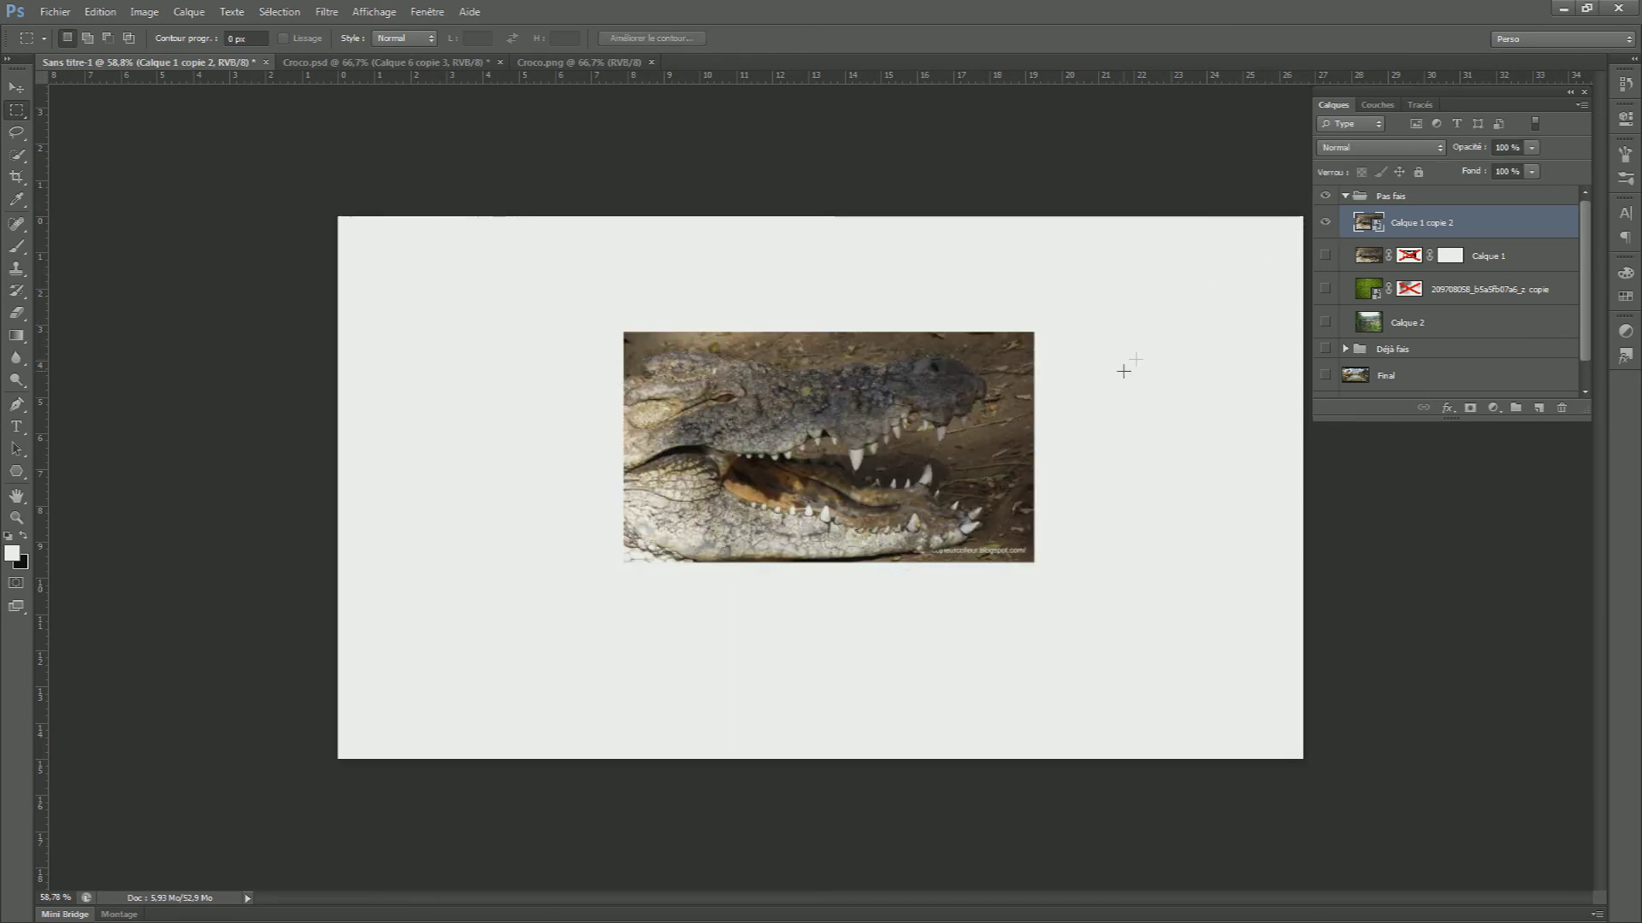
{"action": "key", "text": "ctrl+plus"}
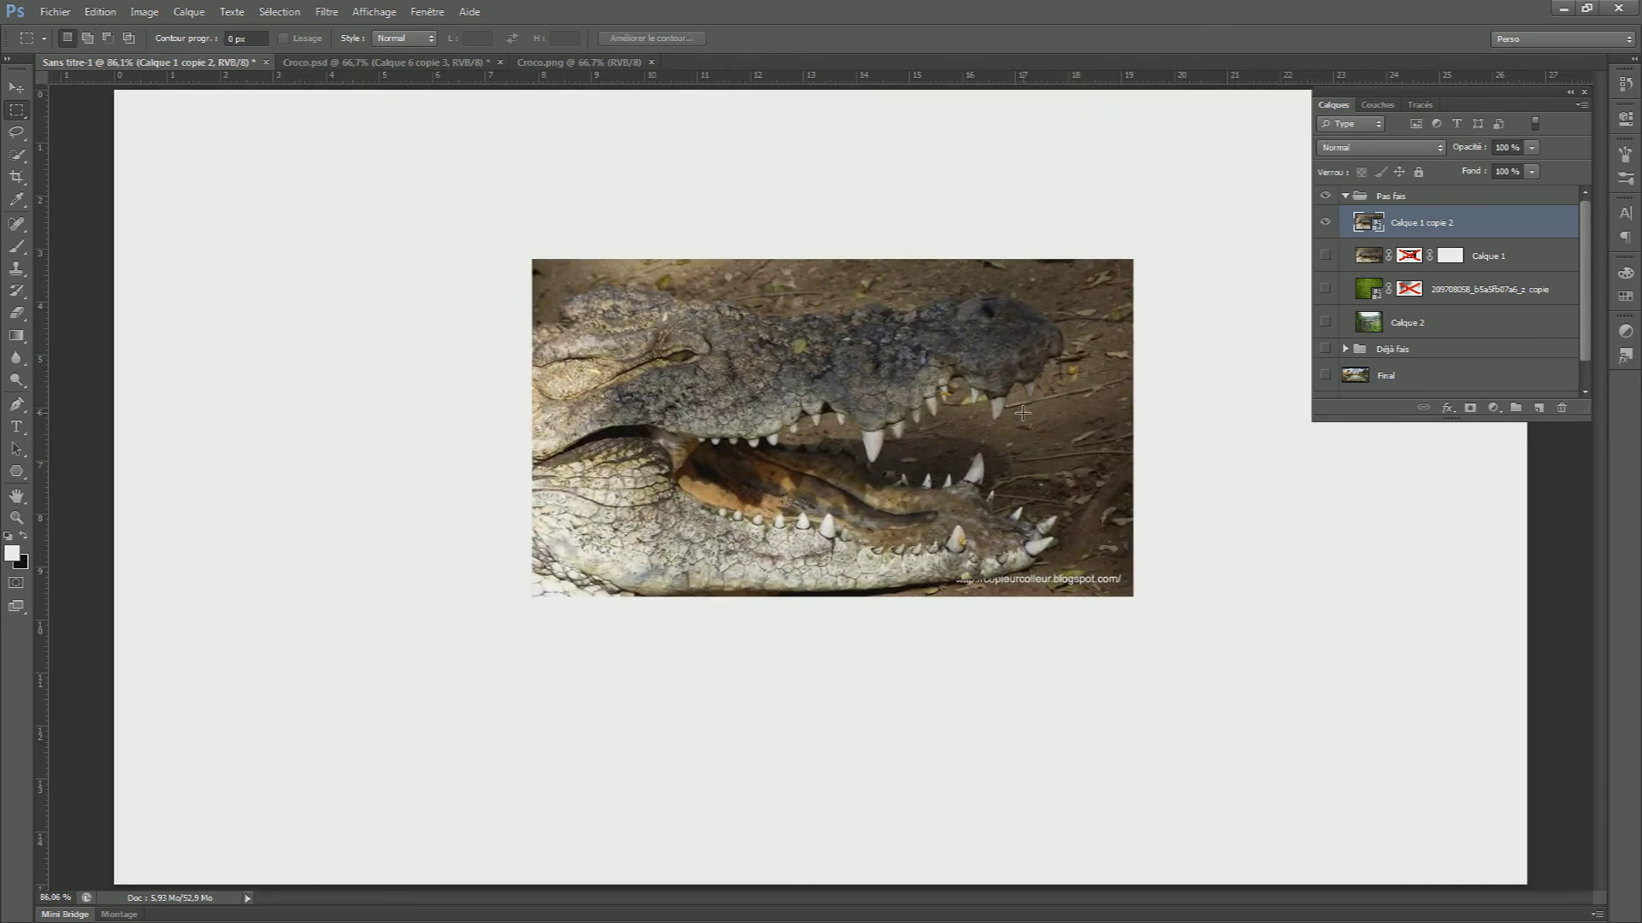
Scale the Calque 1 copie 2 smart object down to about 11% around its centre
{"action": "key", "text": "ctrl+t"}
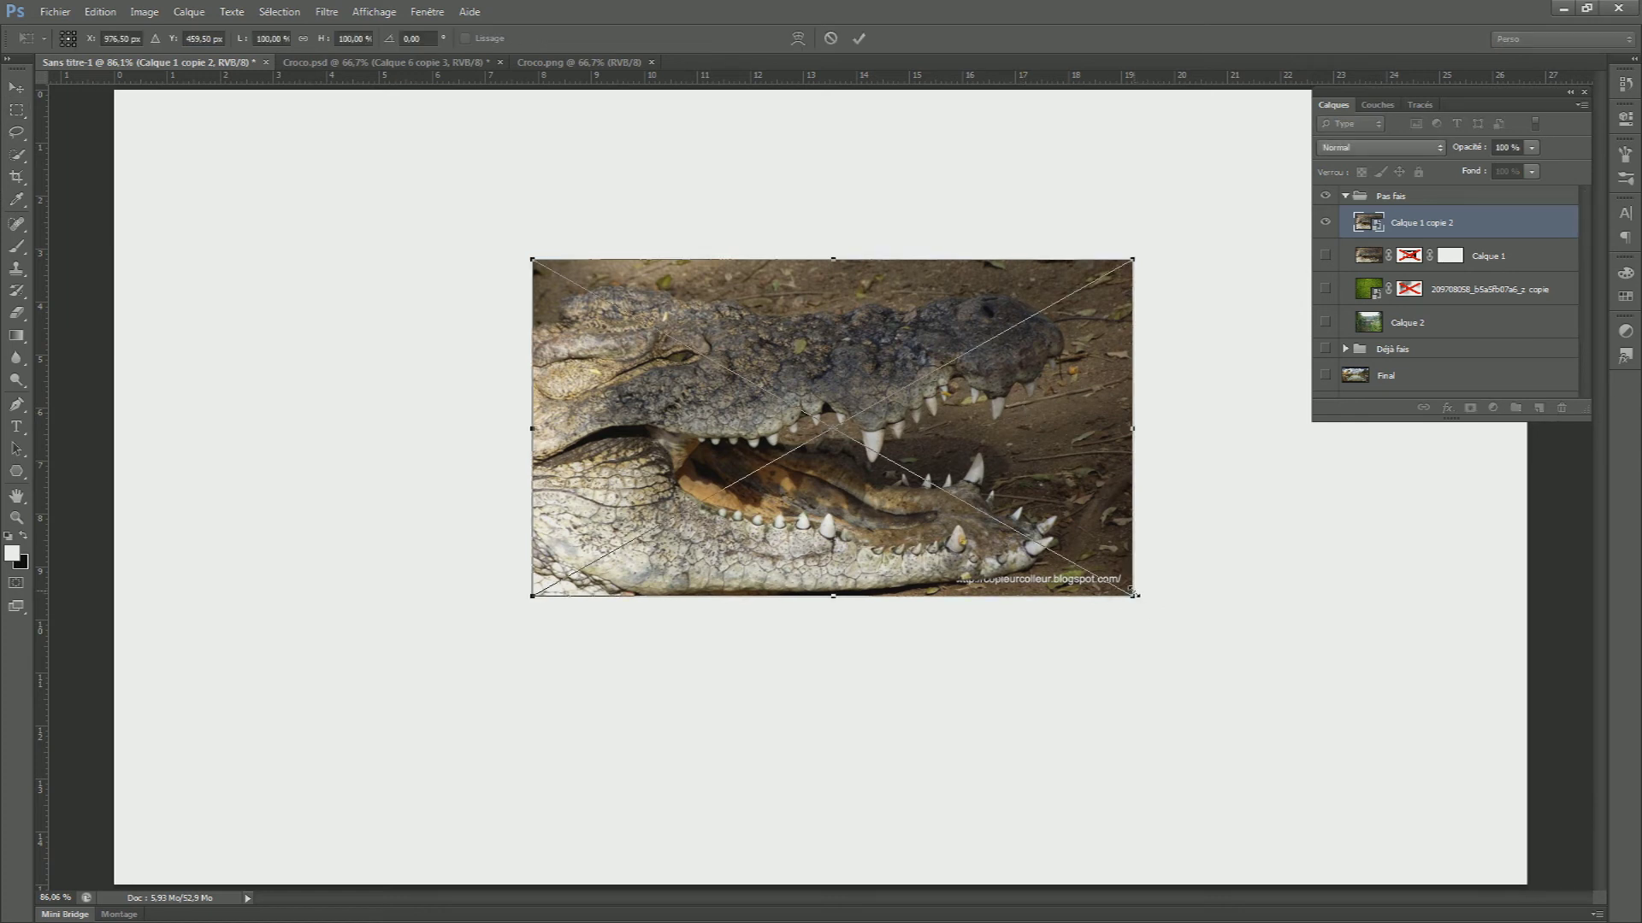
{"action": "left_click", "coordinate": [100, 12]}
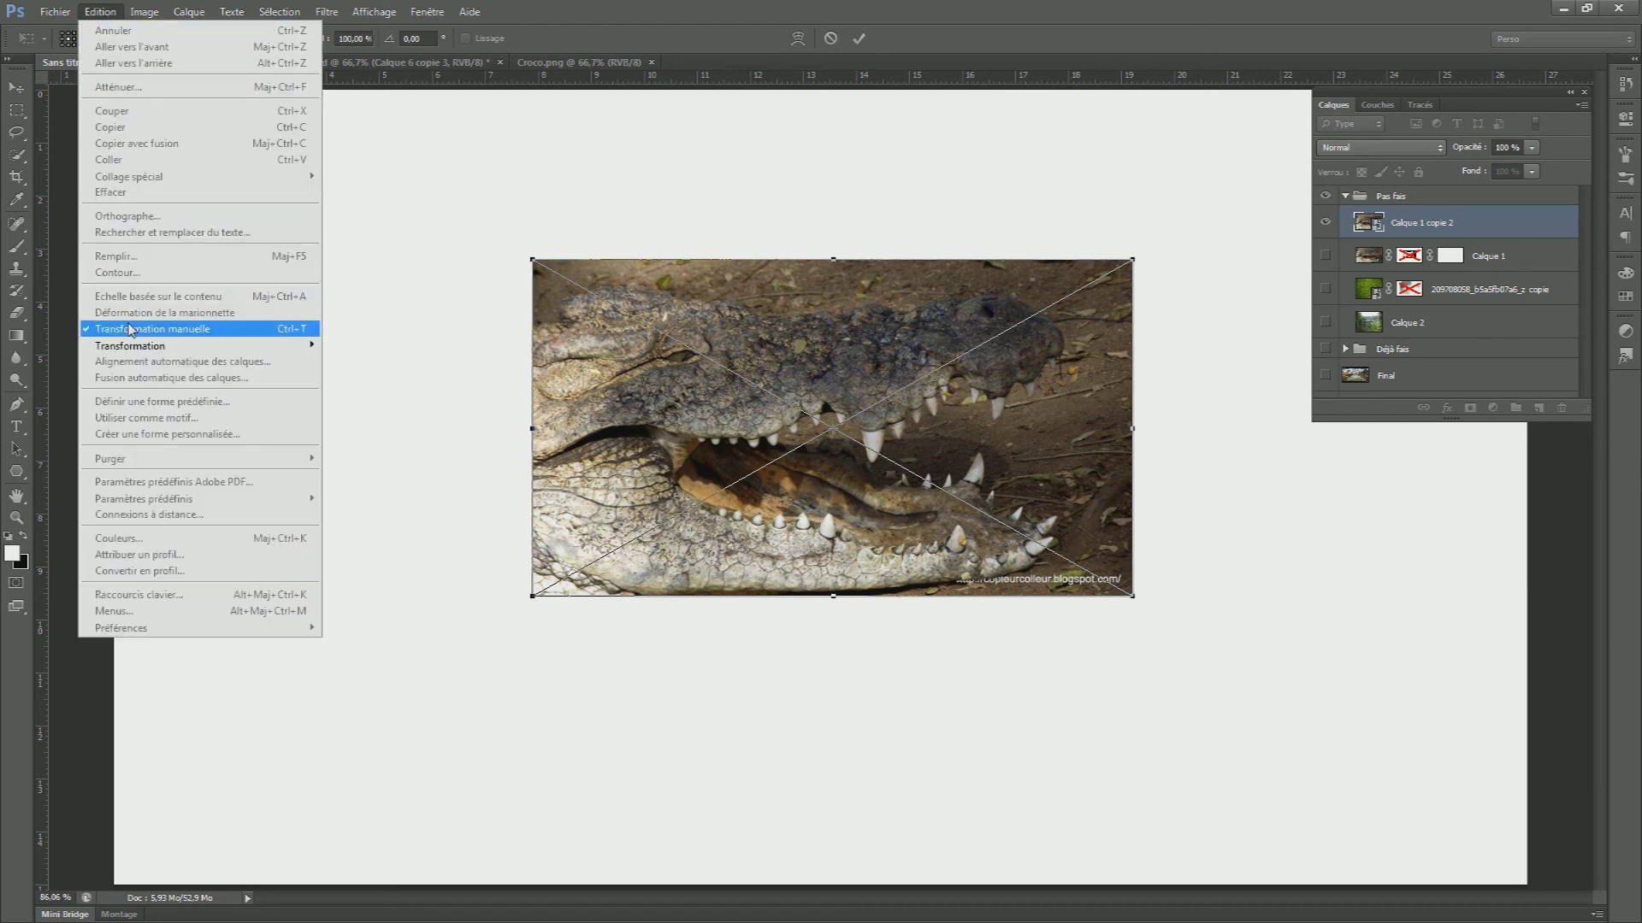
{"action": "left_click", "coordinate": [272, 330]}
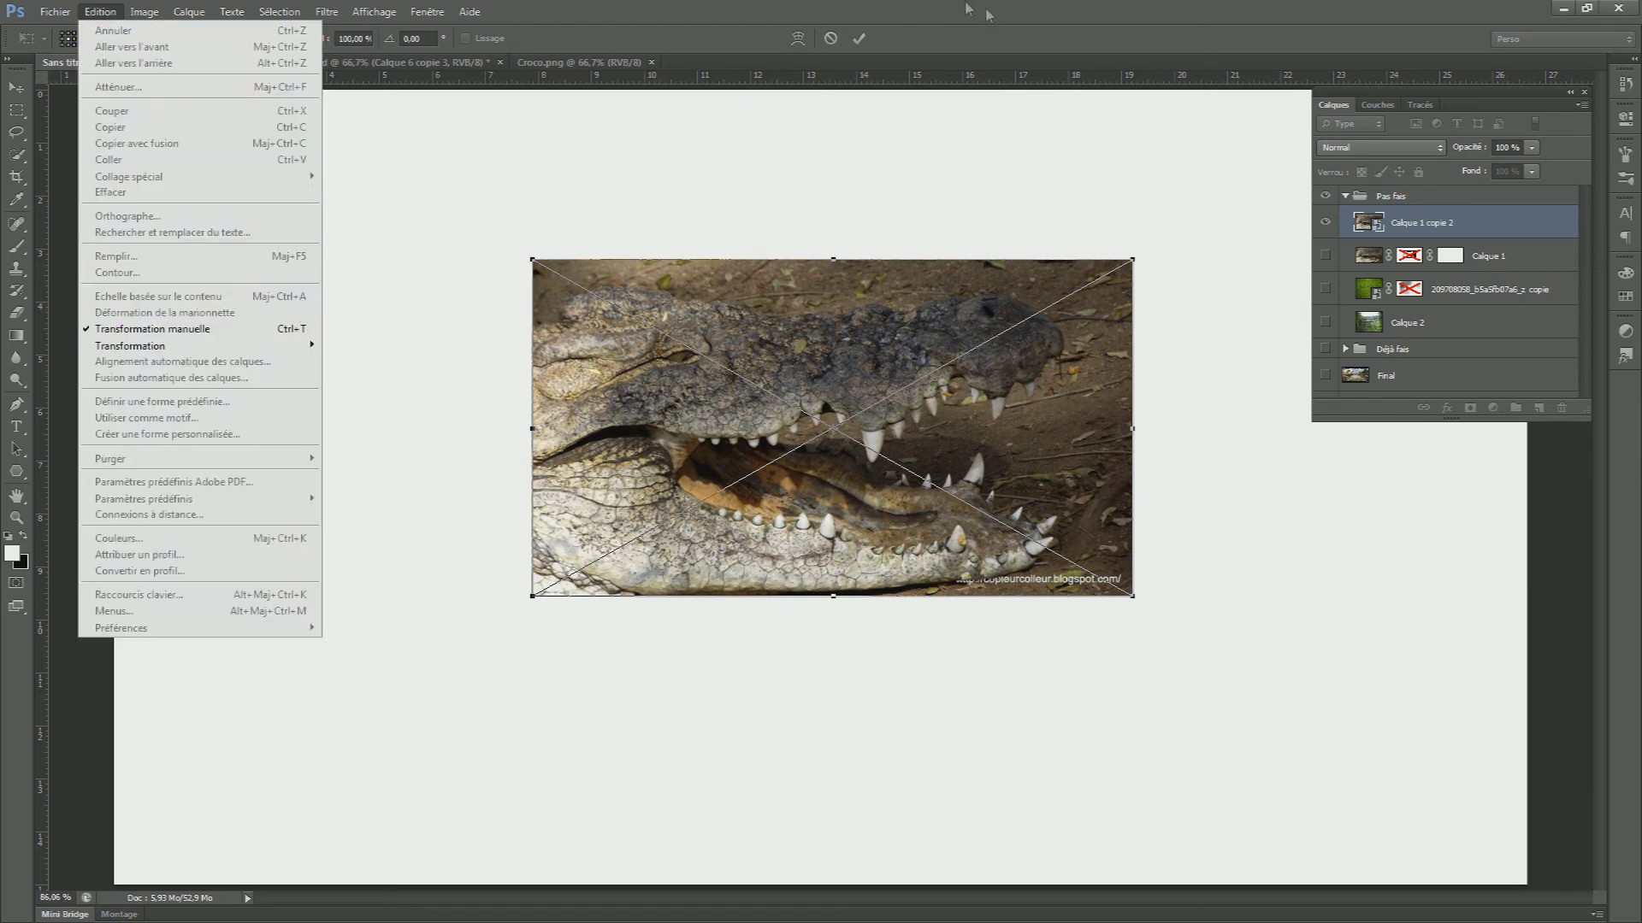
{"action": "left_click_drag", "start_coordinate": [1132, 595], "coordinate": [864, 462]}
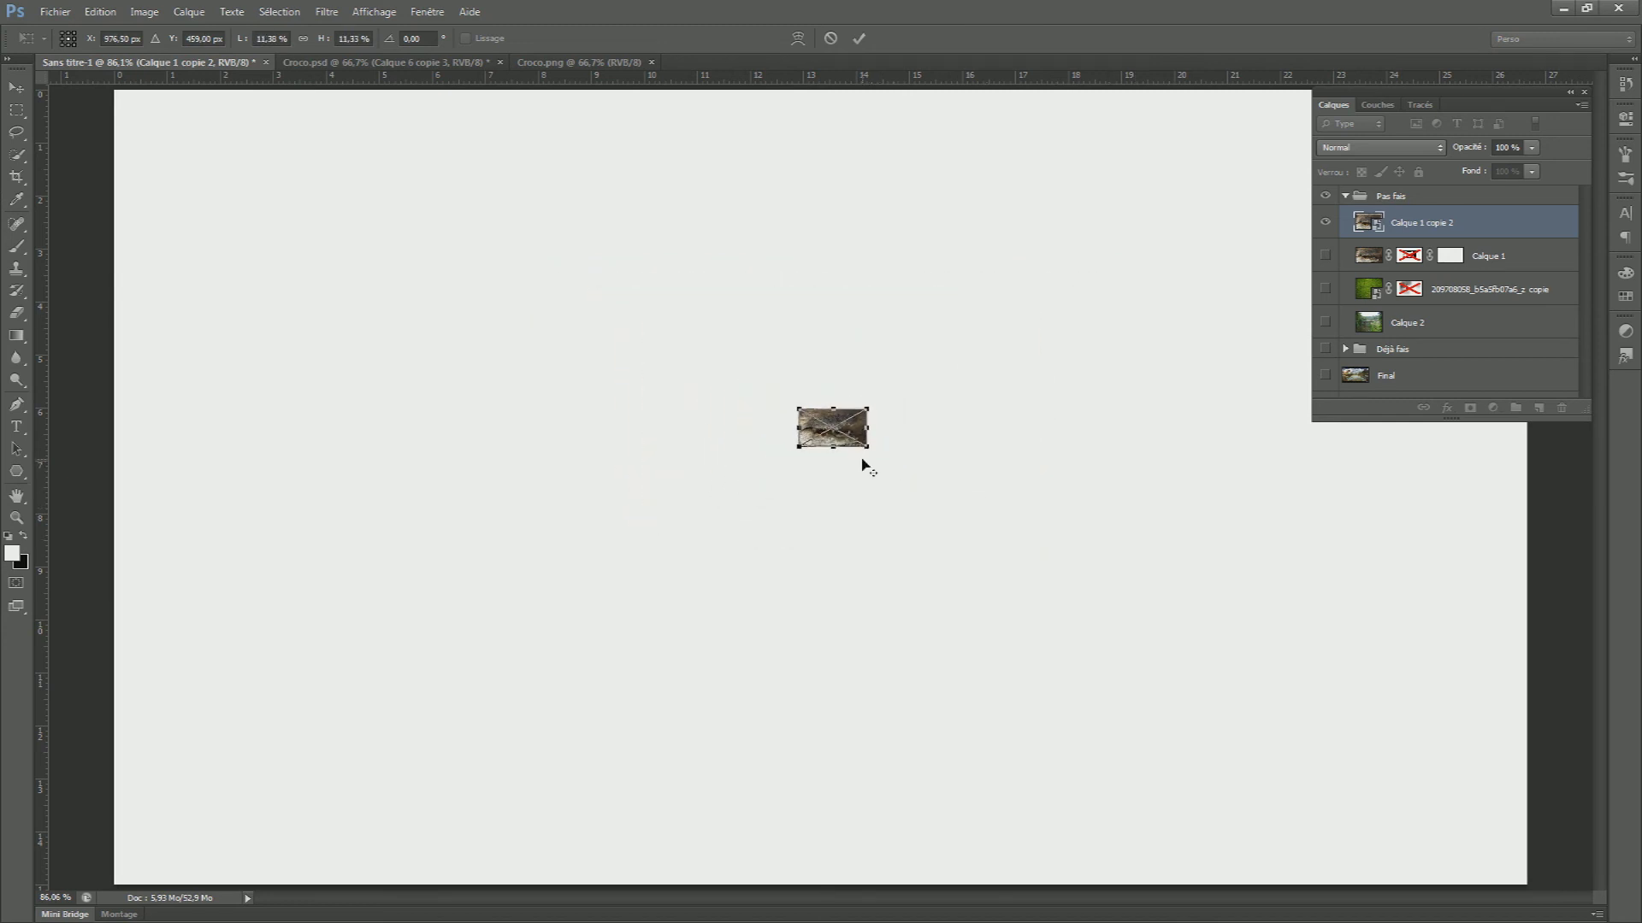
{"action": "left_click", "coordinate": [861, 41]}
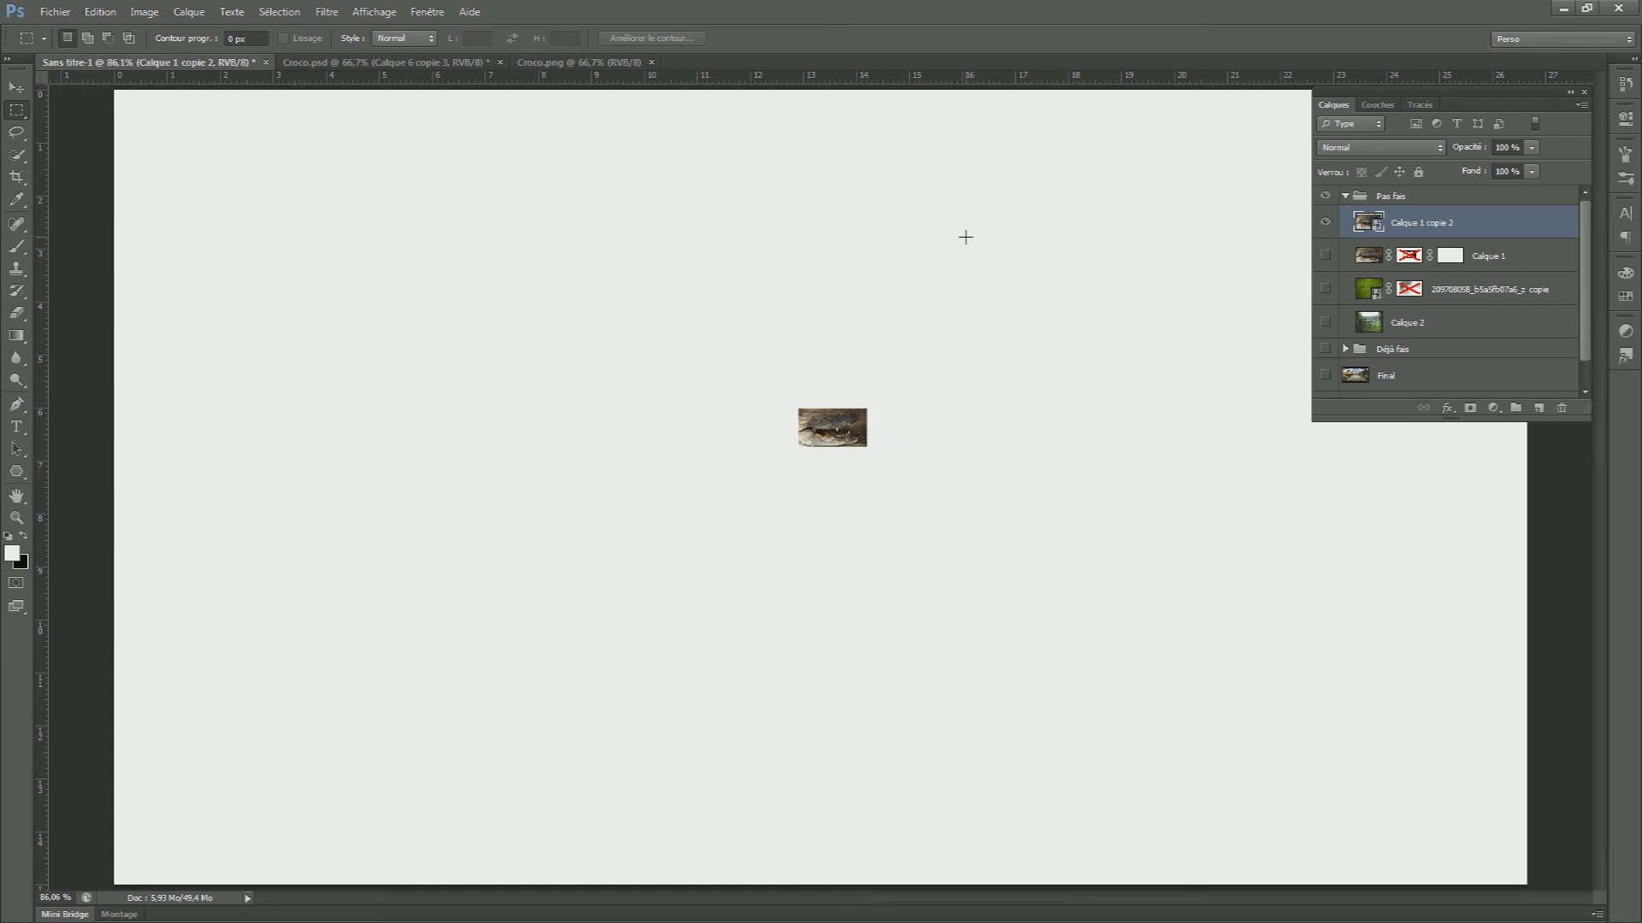
Scale the shrunken smart object back up to about 109%, and undo both transformations
{"action": "key", "text": "ctrl+t"}
{"action": "left_click_drag", "start_coordinate": [867, 446], "coordinate": [1161, 611]}
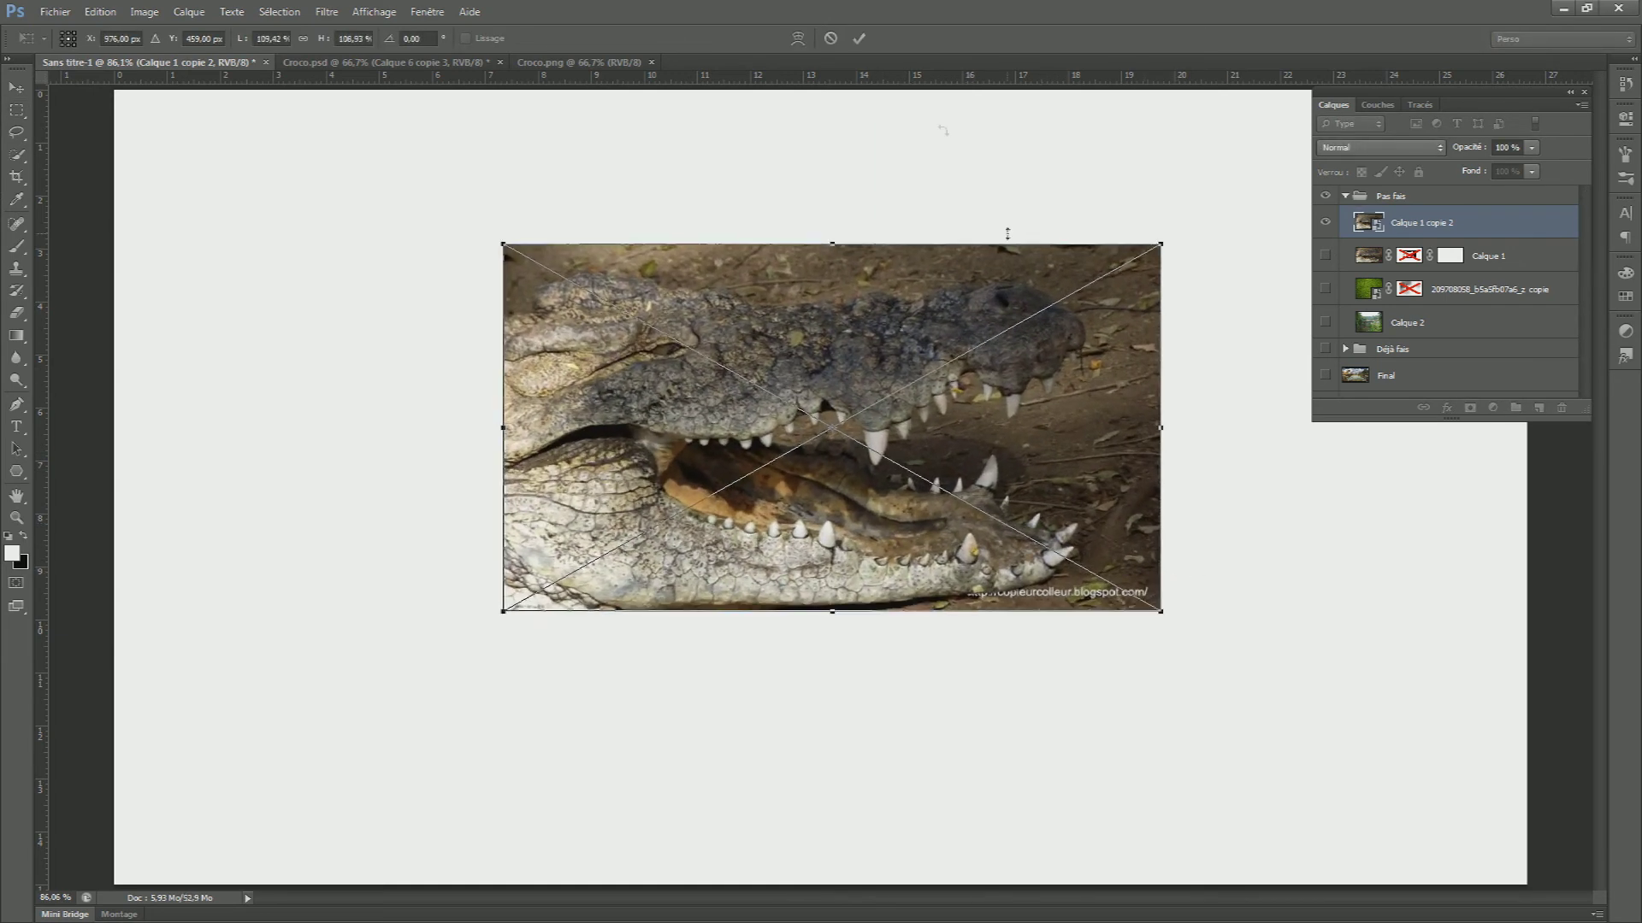
{"action": "left_click", "coordinate": [859, 39]}
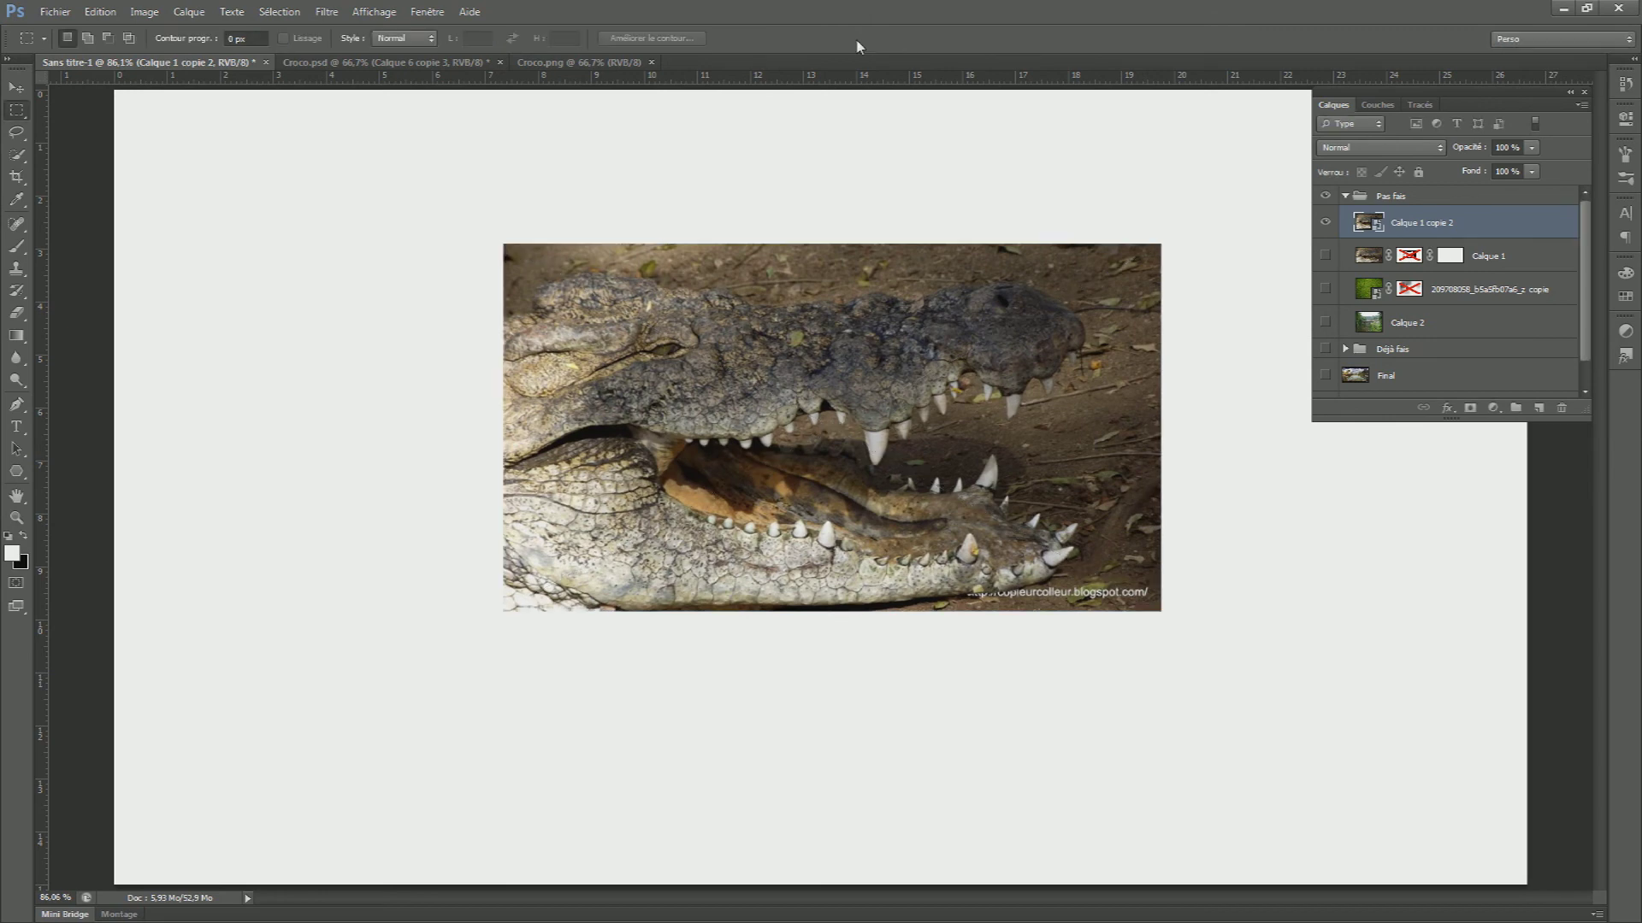
{"action": "key", "text": "ctrl+alt+z"}
{"action": "key", "text": "ctrl+alt+z"}
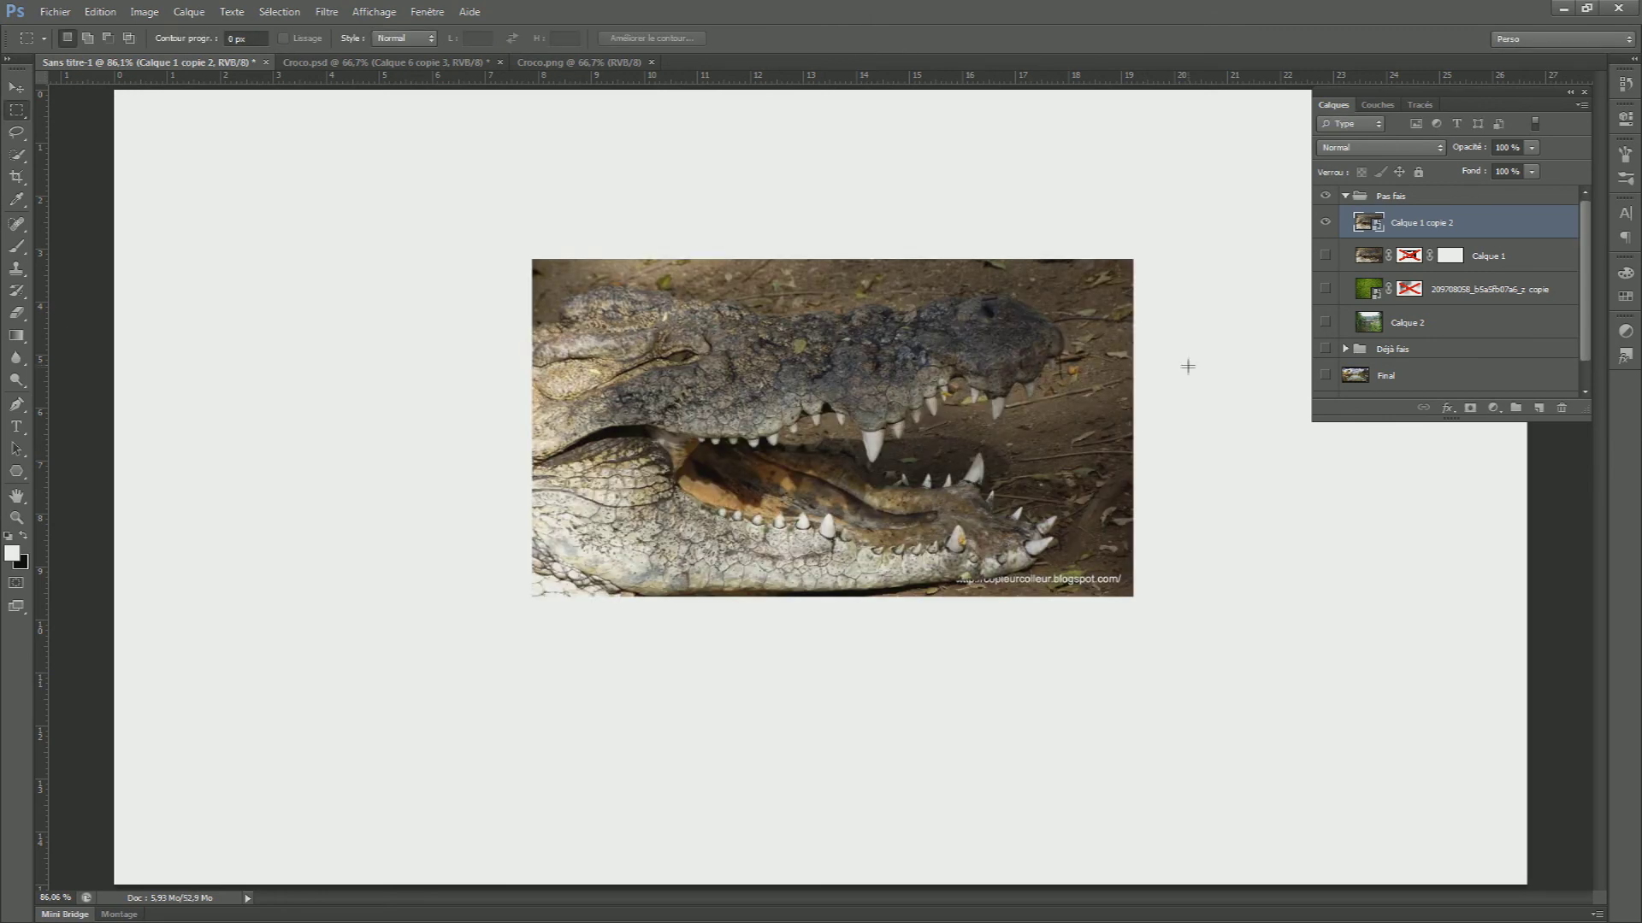
Rasterize the Calque 1 copie 2 smart object
{"action": "right_click", "coordinate": [1490, 223]}
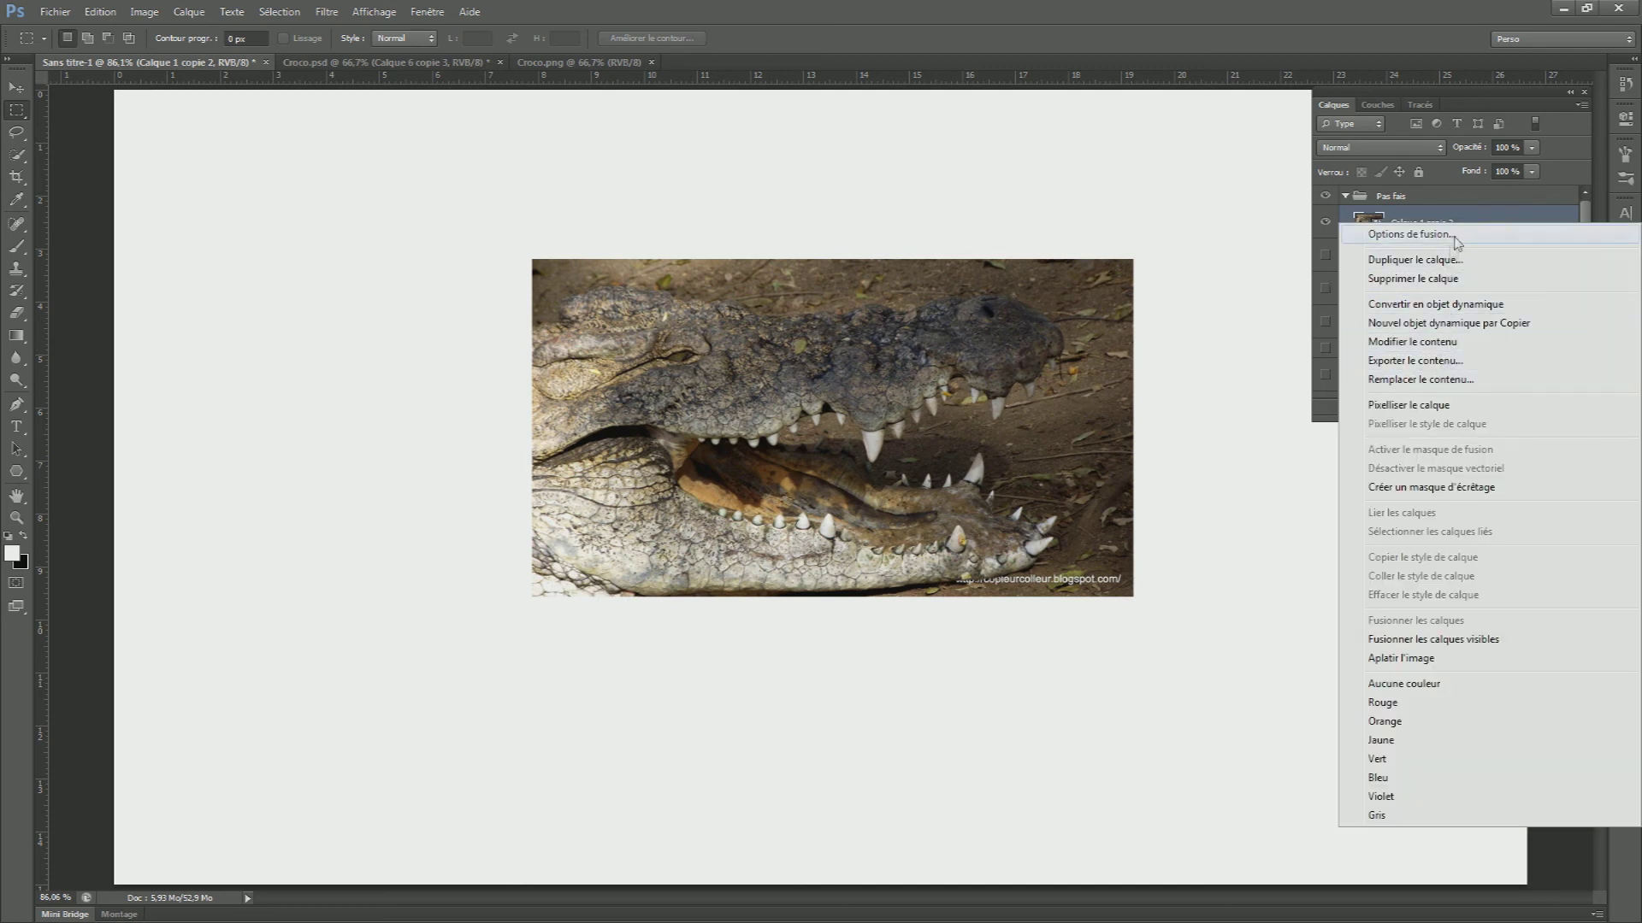
{"action": "left_click", "coordinate": [1521, 222]}
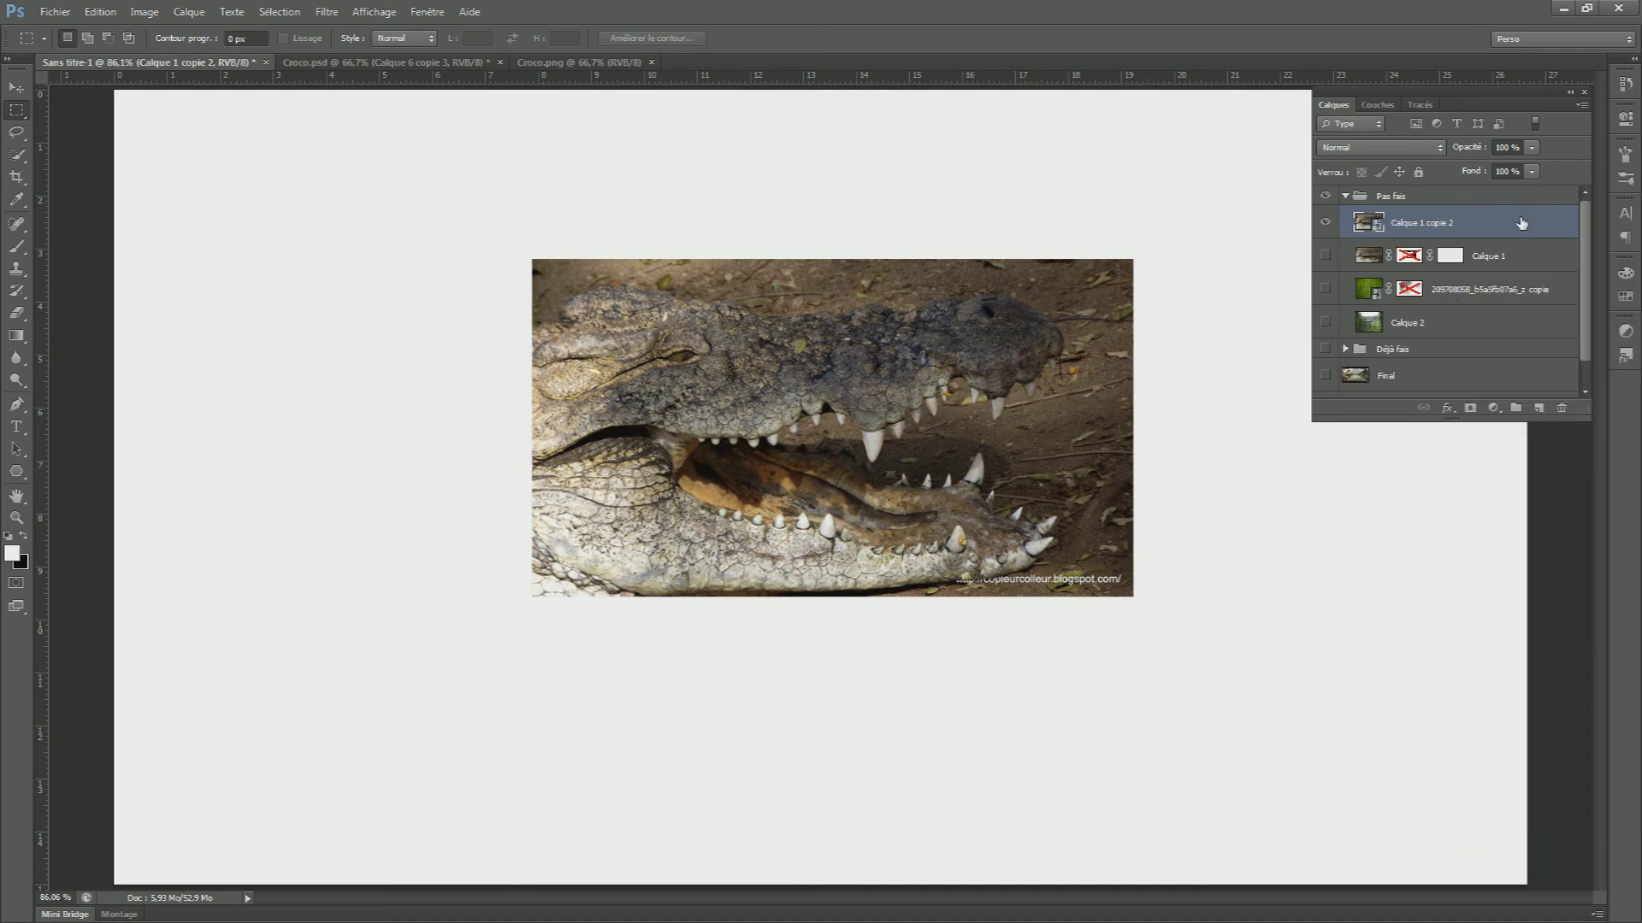
{"action": "right_click", "coordinate": [1521, 222]}
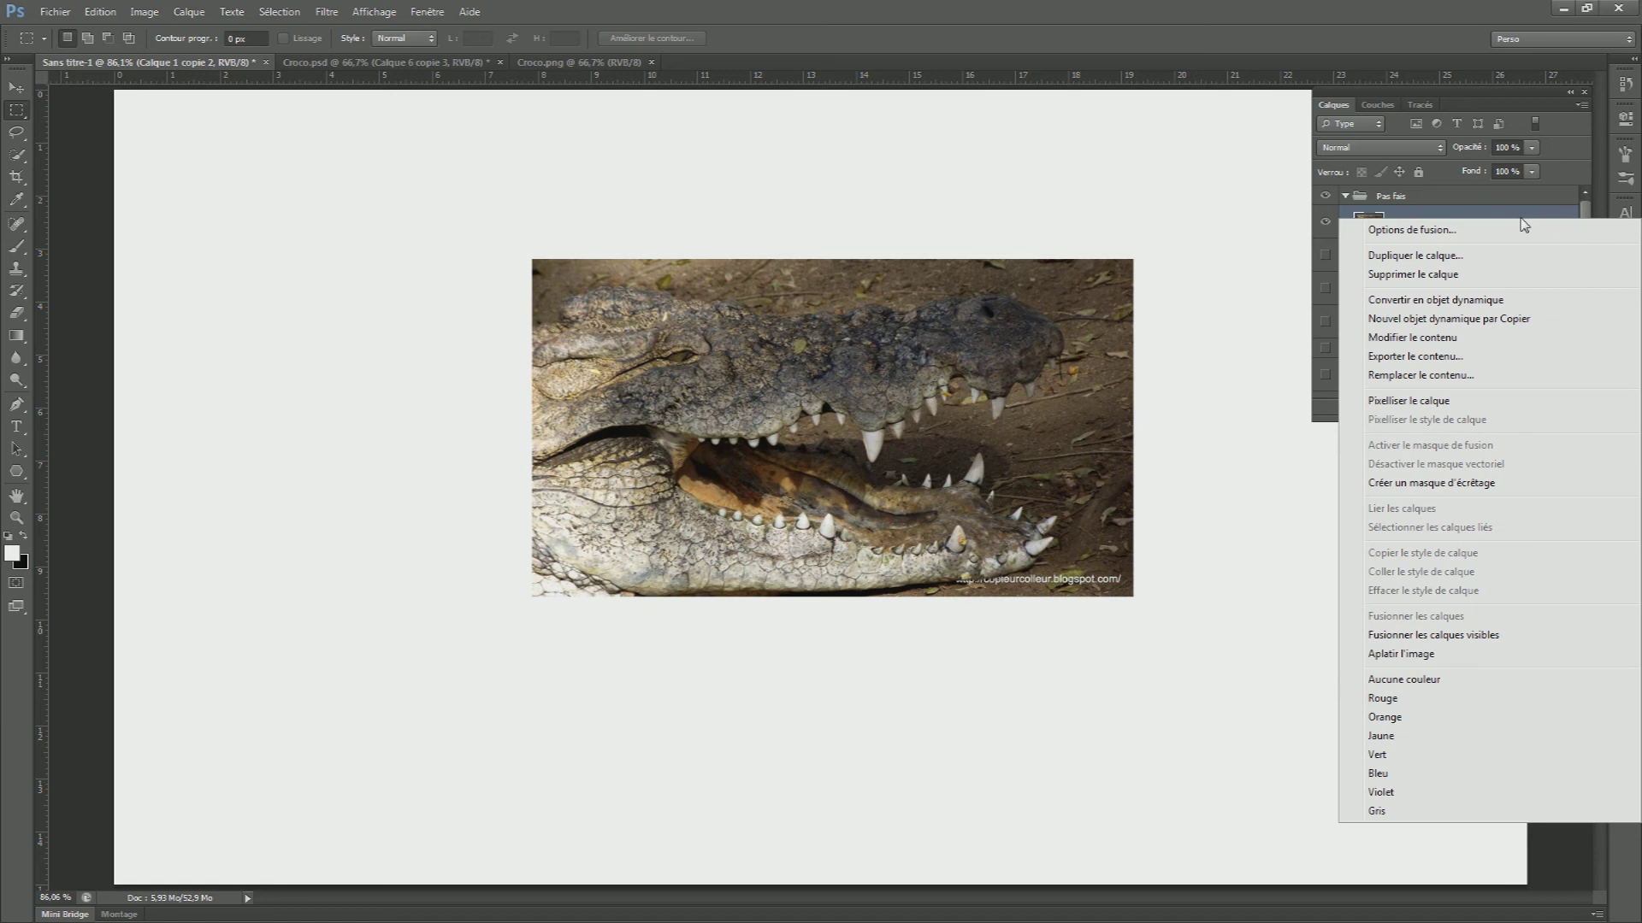
{"action": "left_click", "coordinate": [1445, 401]}
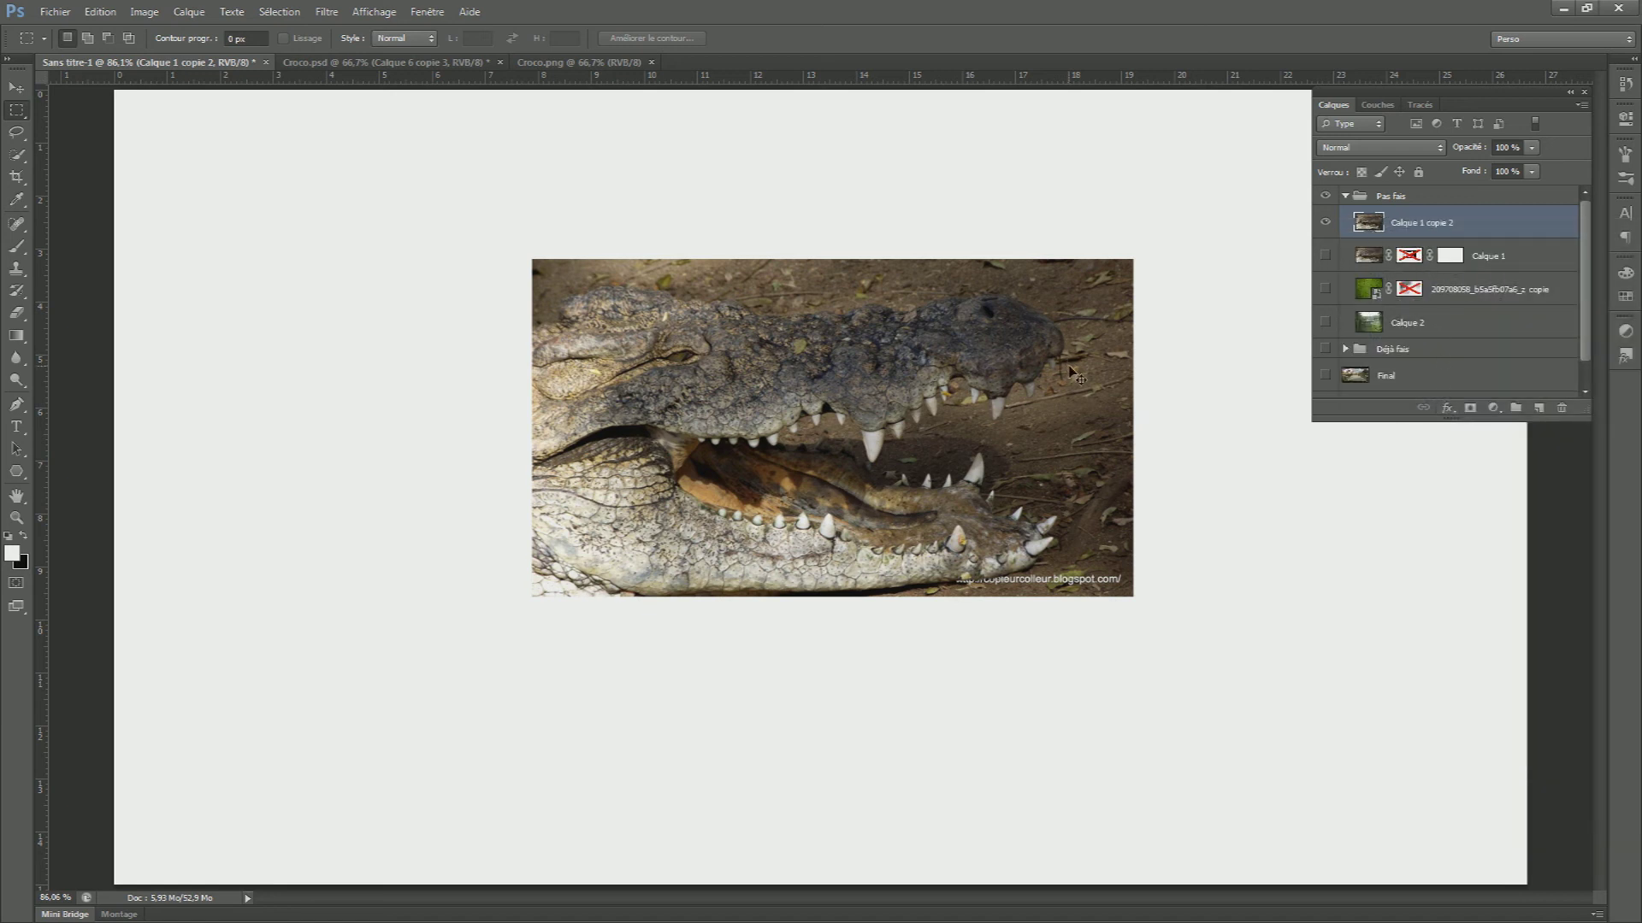
Scale the rasterized crocodile layer down to a tiny thumbnail around its centre
{"action": "key", "text": "ctrl+t"}
{"action": "left_click_drag", "start_coordinate": [1134, 598], "coordinate": [858, 443]}
{"action": "key", "text": "Return"}
{"action": "key", "text": "m"}
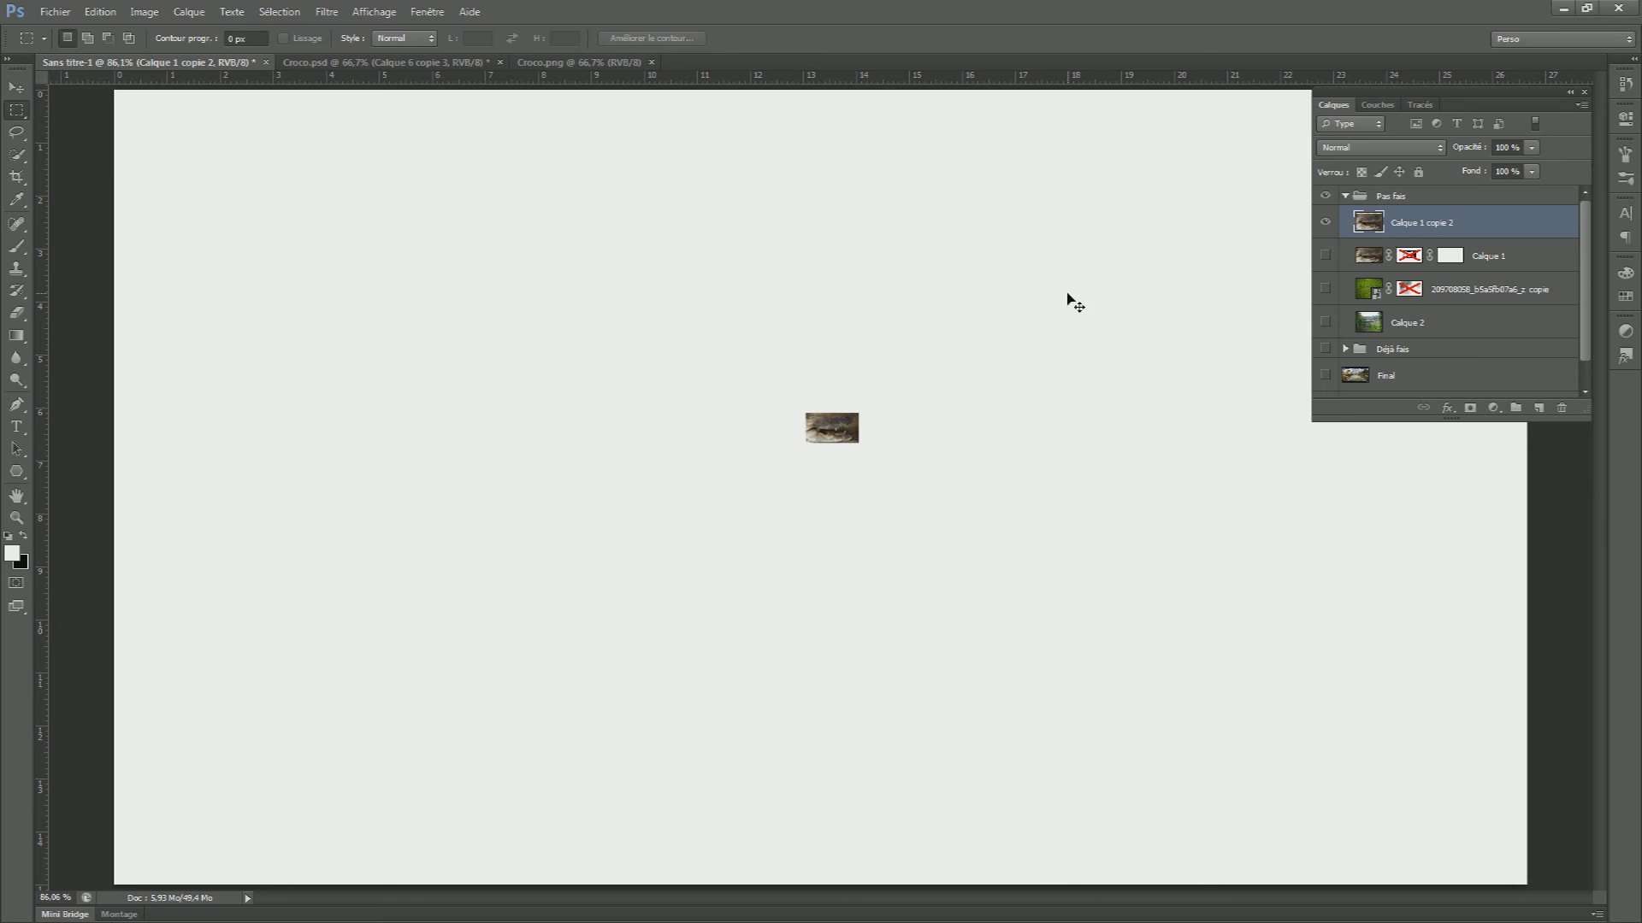
Enlarge the shrunken rasterized layer beyond its original size, and undo both transformations
{"action": "key", "text": "ctrl+t"}
{"action": "left_click_drag", "start_coordinate": [861, 446], "coordinate": [1254, 668]}
{"action": "key", "text": "Return"}
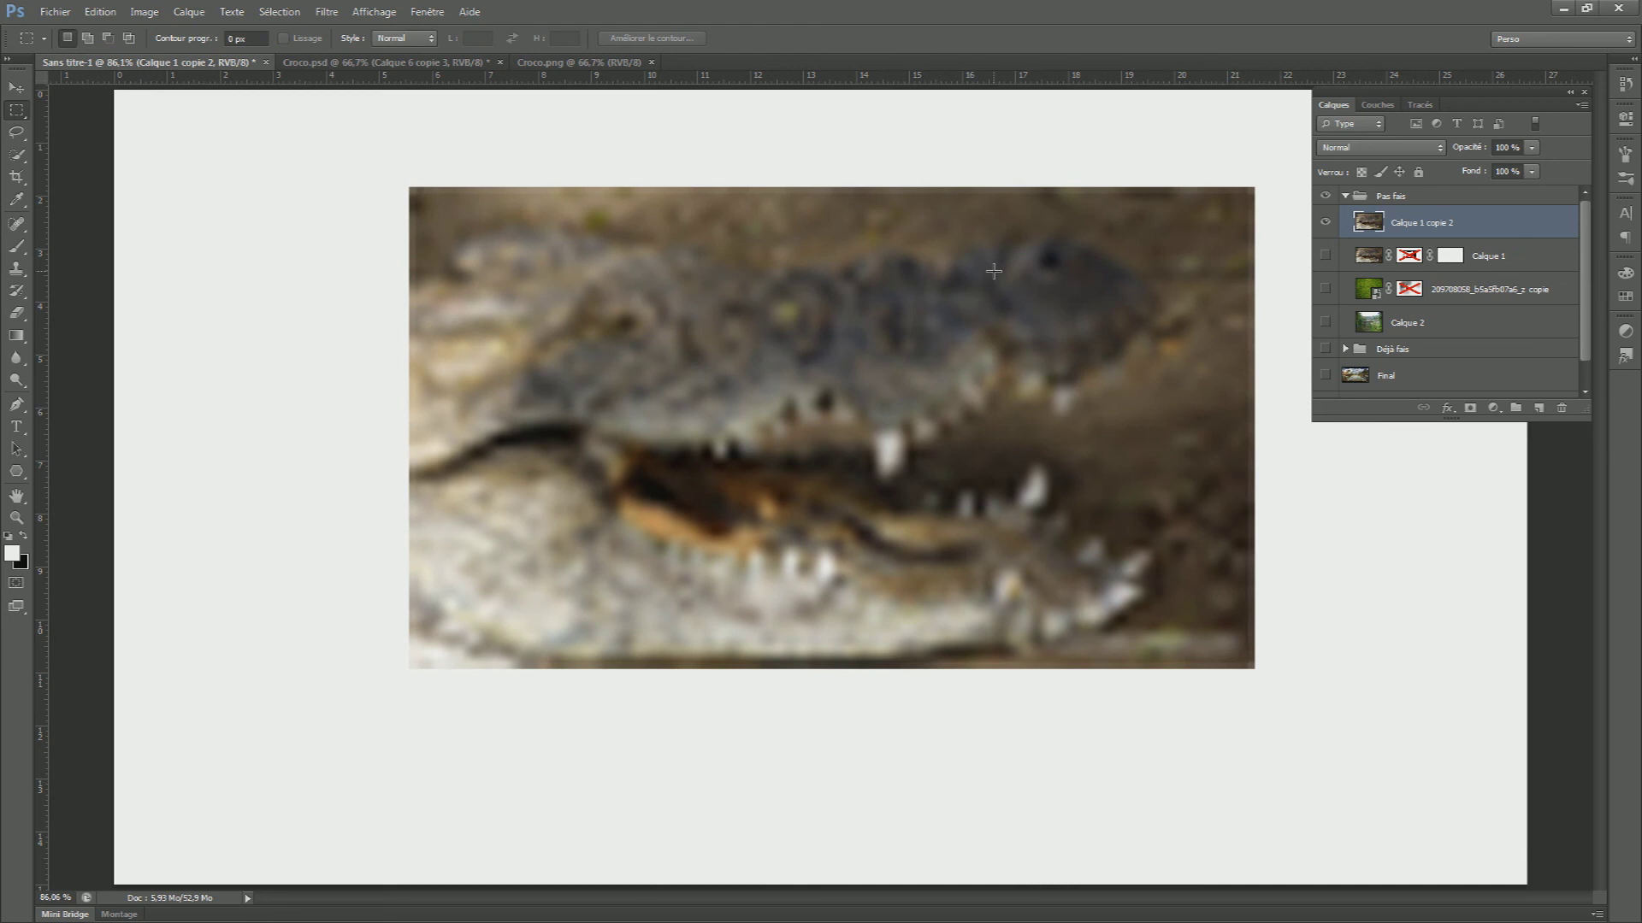
{"action": "key", "text": "ctrl+alt+z"}
{"action": "key", "text": "ctrl+alt+z"}
Convert the rasterized Calque 1 copie 2 layer to a smart object and activate the Pen tool
{"action": "right_click", "coordinate": [1339, 222]}
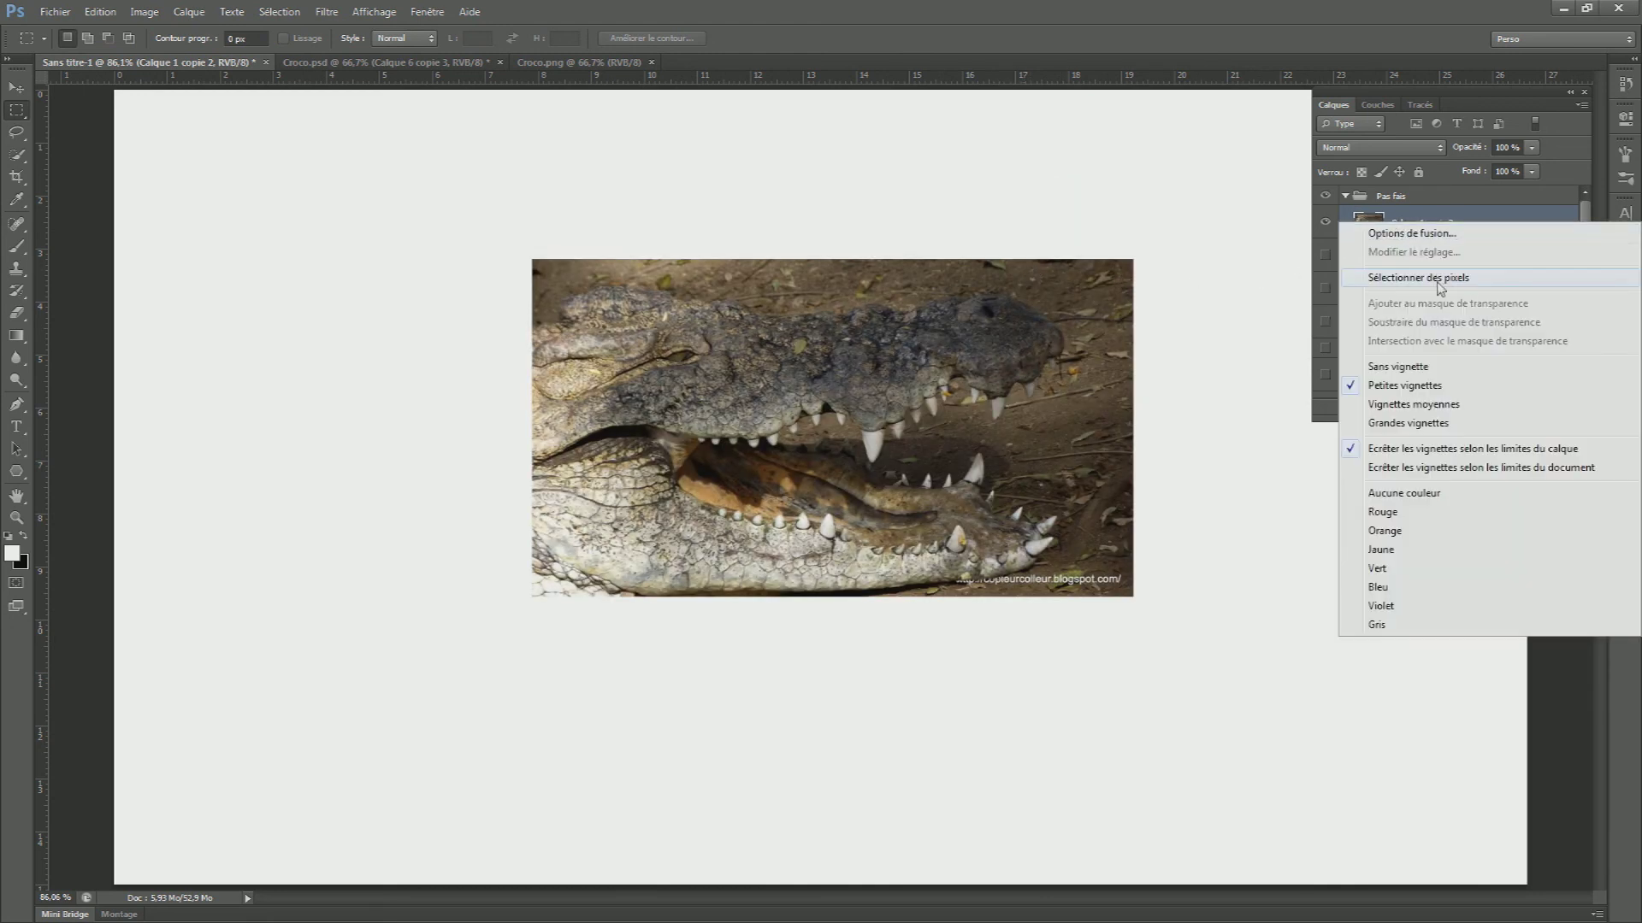
{"action": "left_click", "coordinate": [1490, 221]}
{"action": "right_click", "coordinate": [1490, 220]}
{"action": "left_click", "coordinate": [1458, 322]}
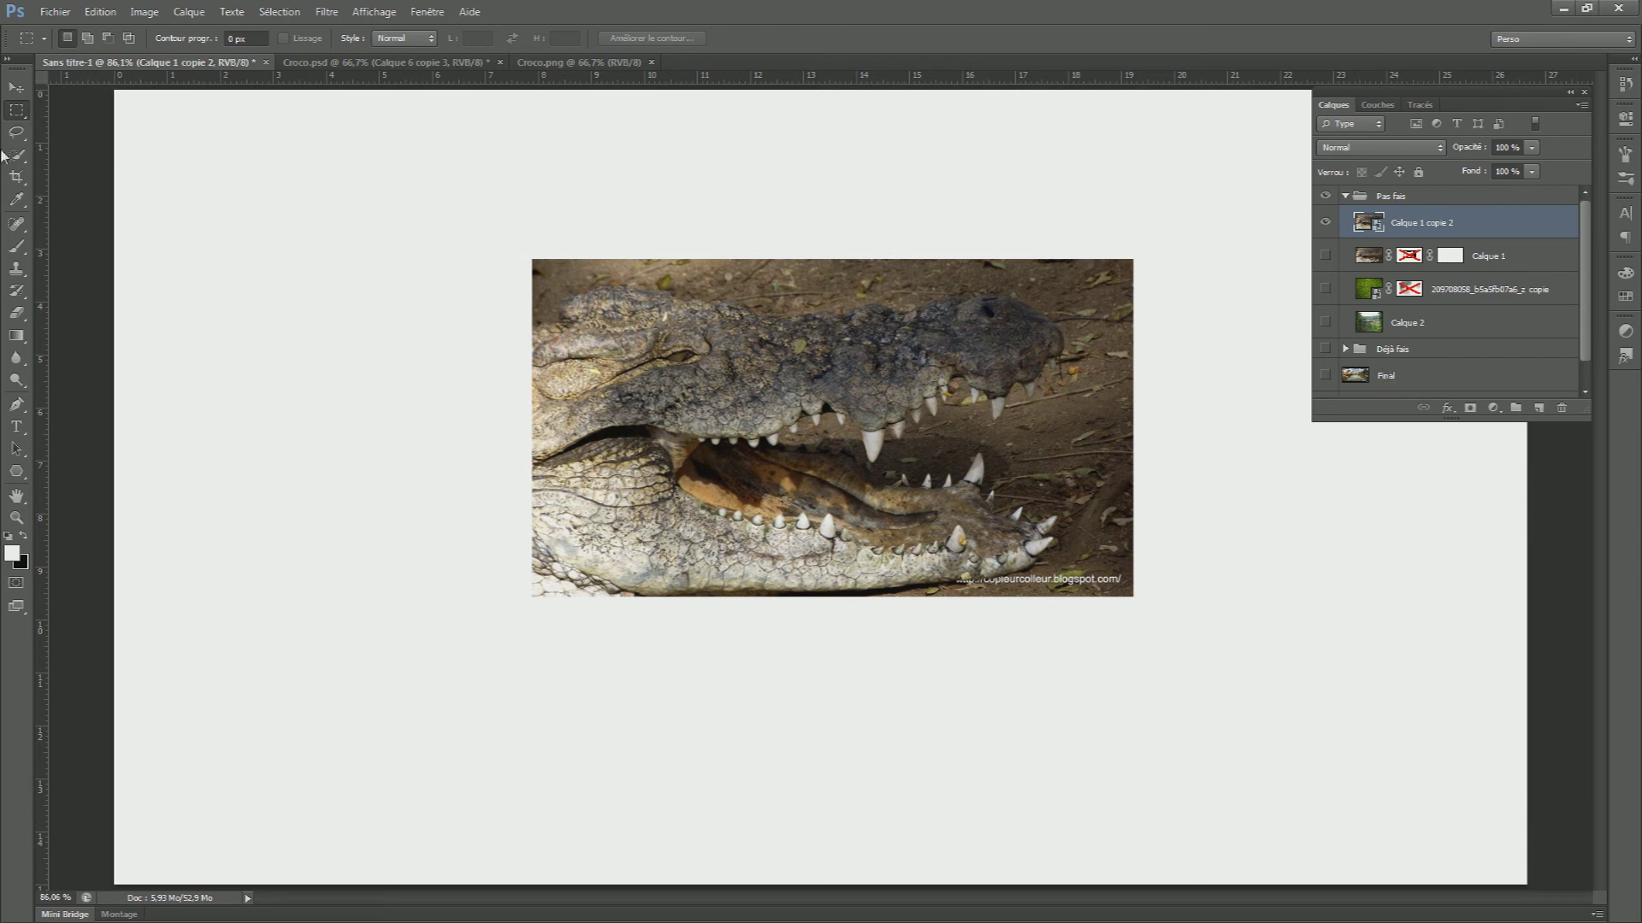
{"action": "left_click", "coordinate": [16, 404]}
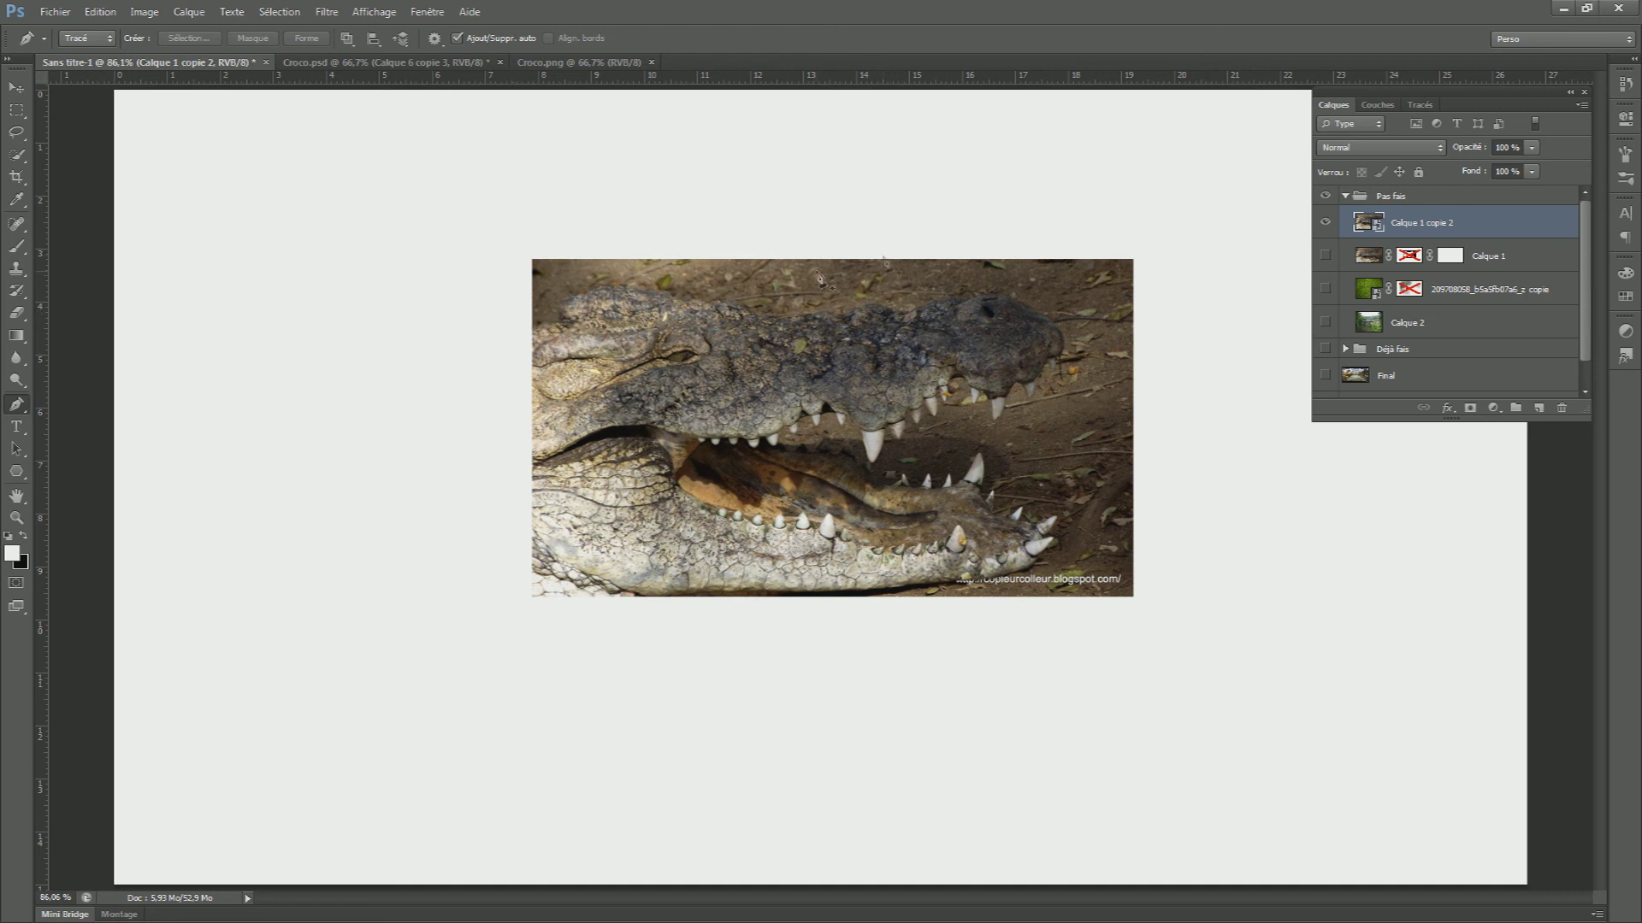
Show Calque 1 instead of Calque 1 copie 2 and delete its vector mask
{"action": "left_click", "coordinate": [1327, 224]}
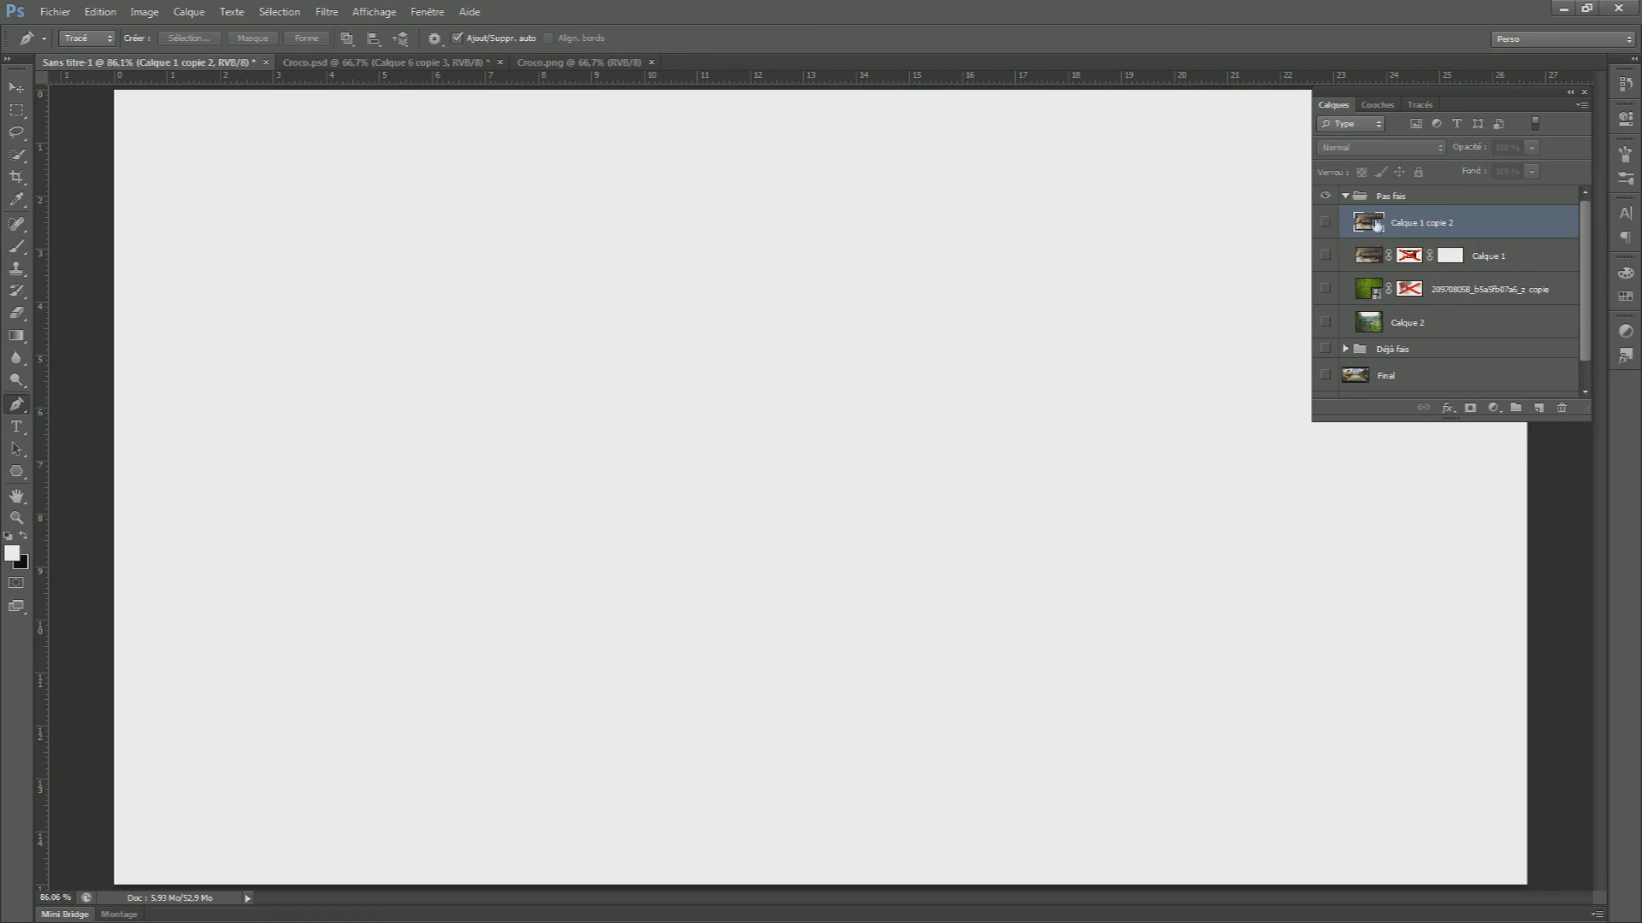
{"action": "left_click", "coordinate": [1325, 255]}
{"action": "right_click", "coordinate": [1451, 257]}
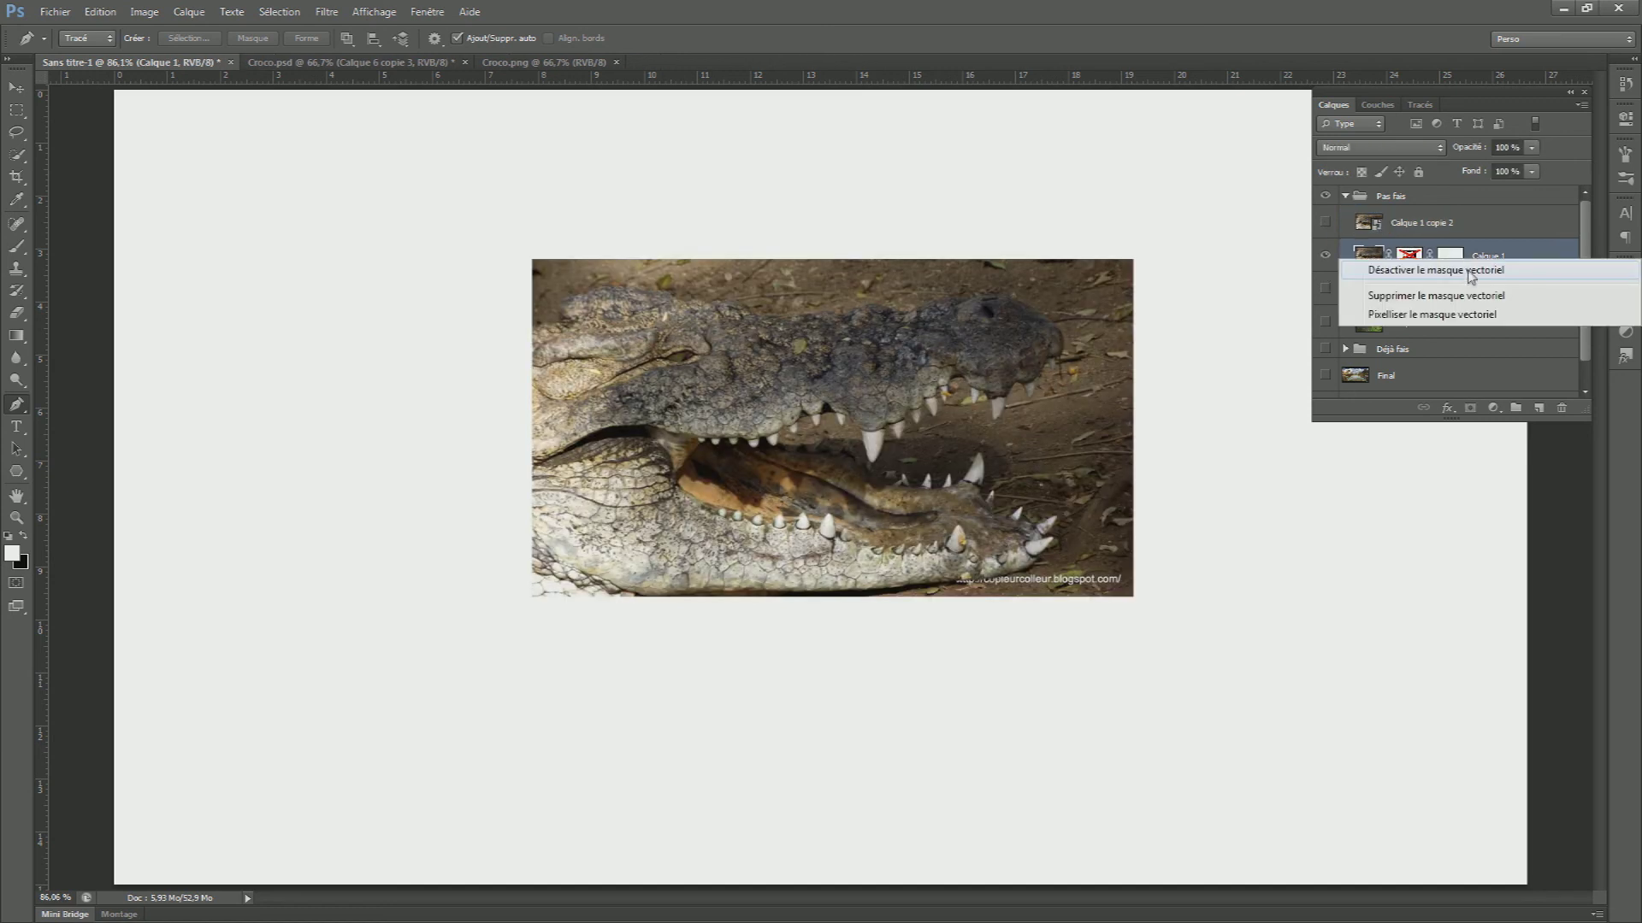
{"action": "left_click", "coordinate": [1445, 295]}
Enable the layer mask of Calque 1 and briefly show Calque 1 copie 2 for comparison
{"action": "right_click", "coordinate": [1415, 258]}
{"action": "left_click", "coordinate": [1432, 268]}
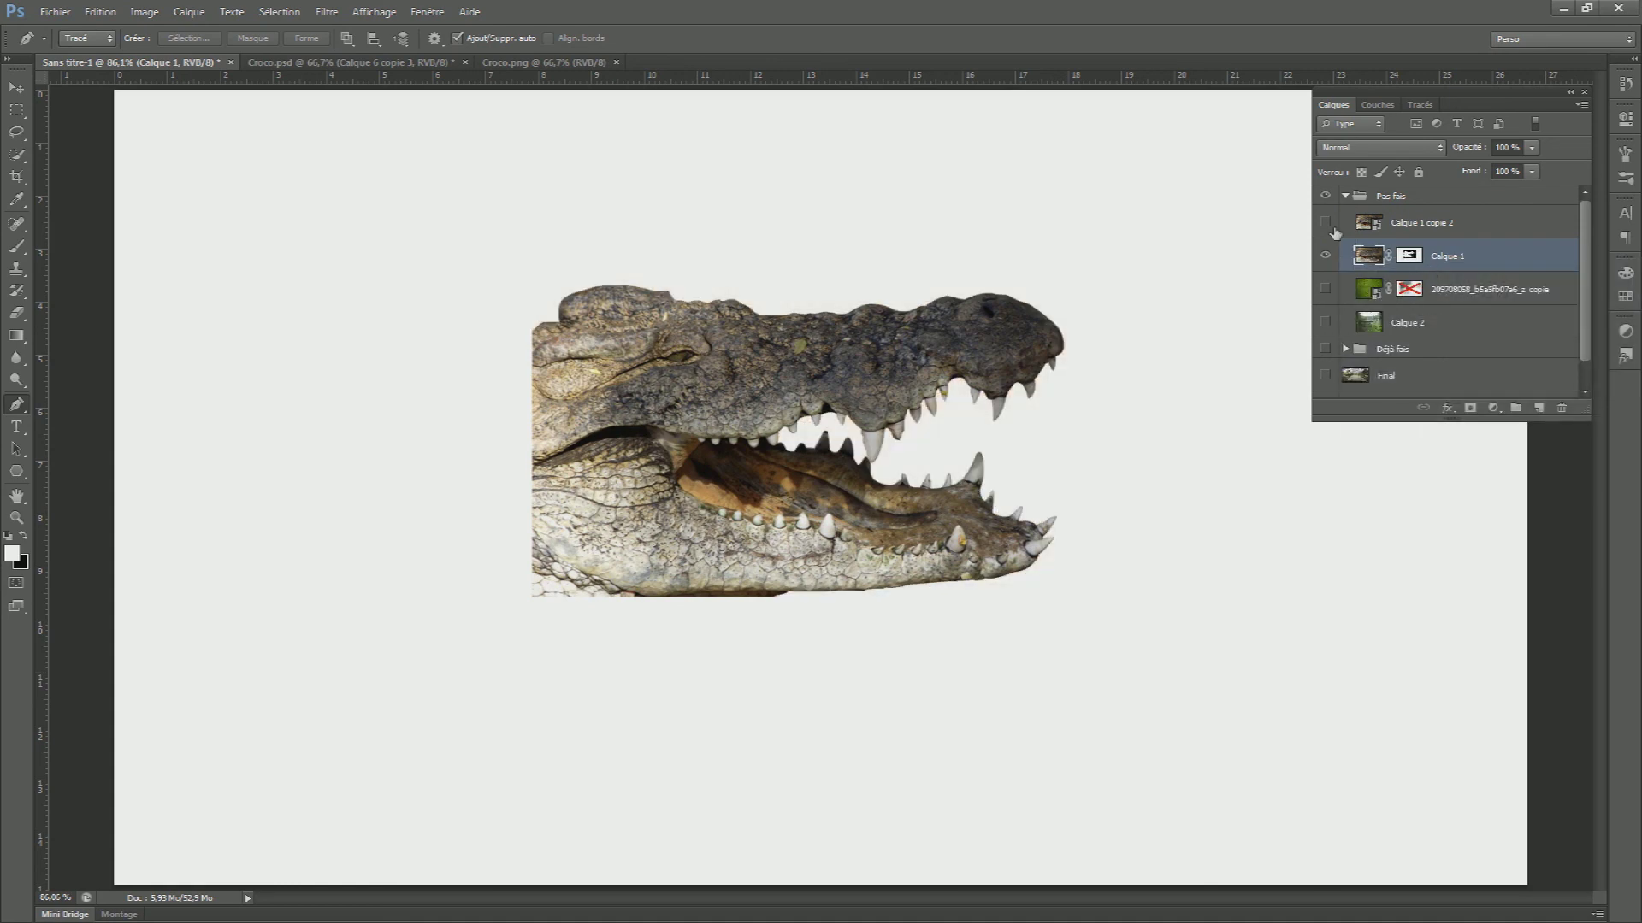
{"action": "left_click", "coordinate": [1326, 223]}
{"action": "left_click", "coordinate": [1326, 223]}
{"action": "scroll", "coordinate": [1138, 265], "scroll_direction": "down", "scroll_amount": 3}
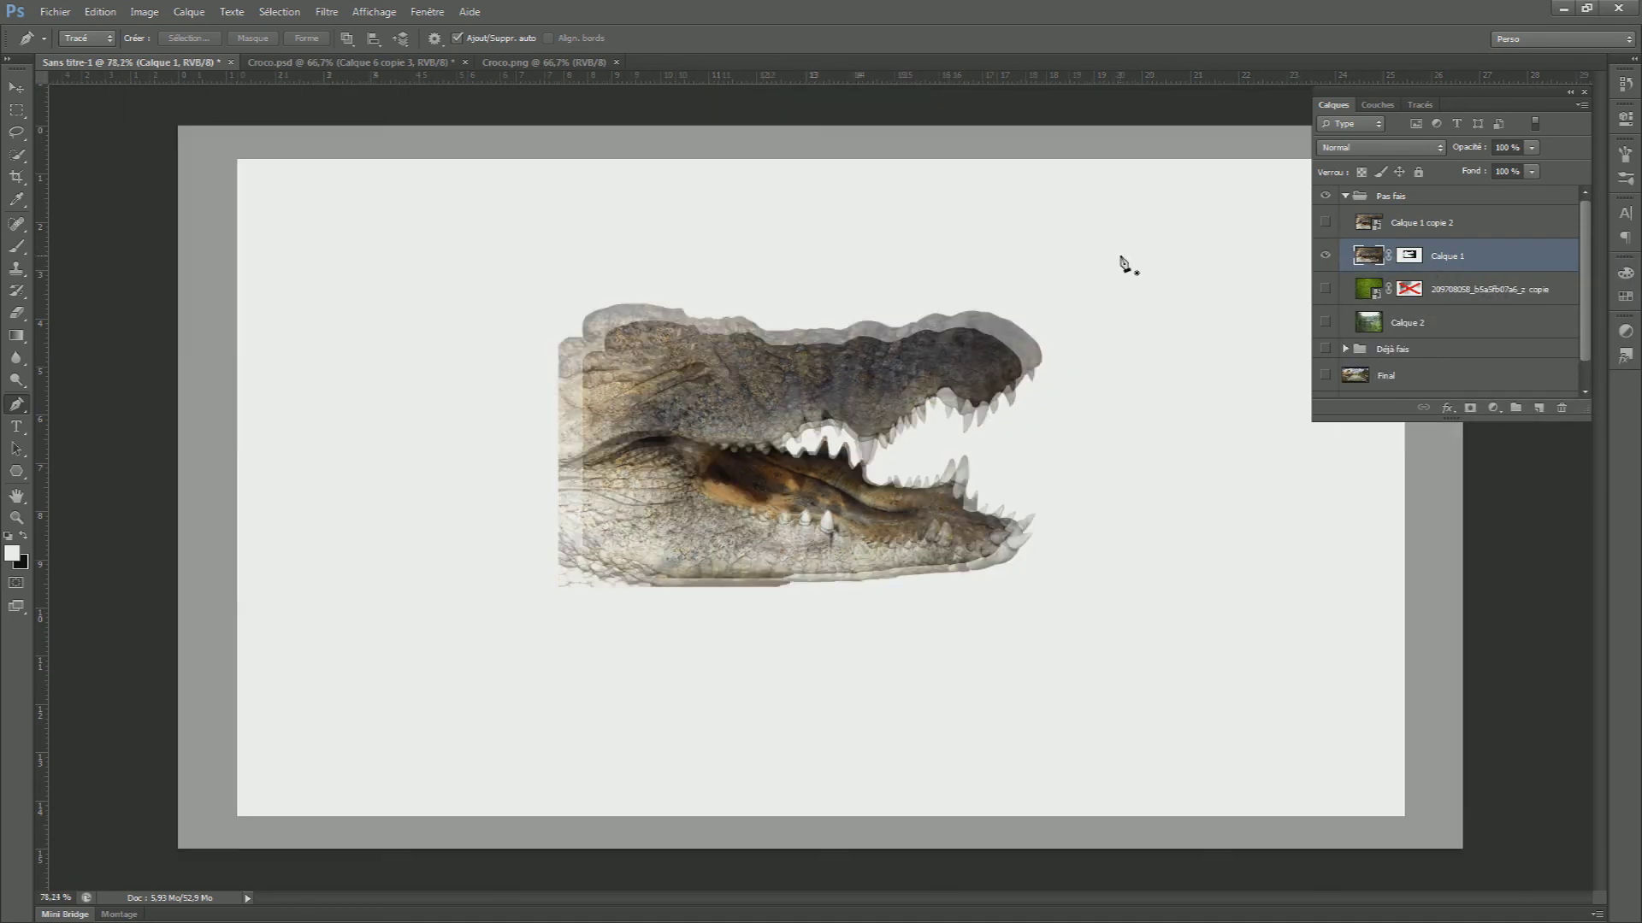
Try converting the masked Calque 1 layer to a smart object, and undo the conversion
{"action": "right_click", "coordinate": [1512, 256]}
{"action": "left_click", "coordinate": [1411, 414]}
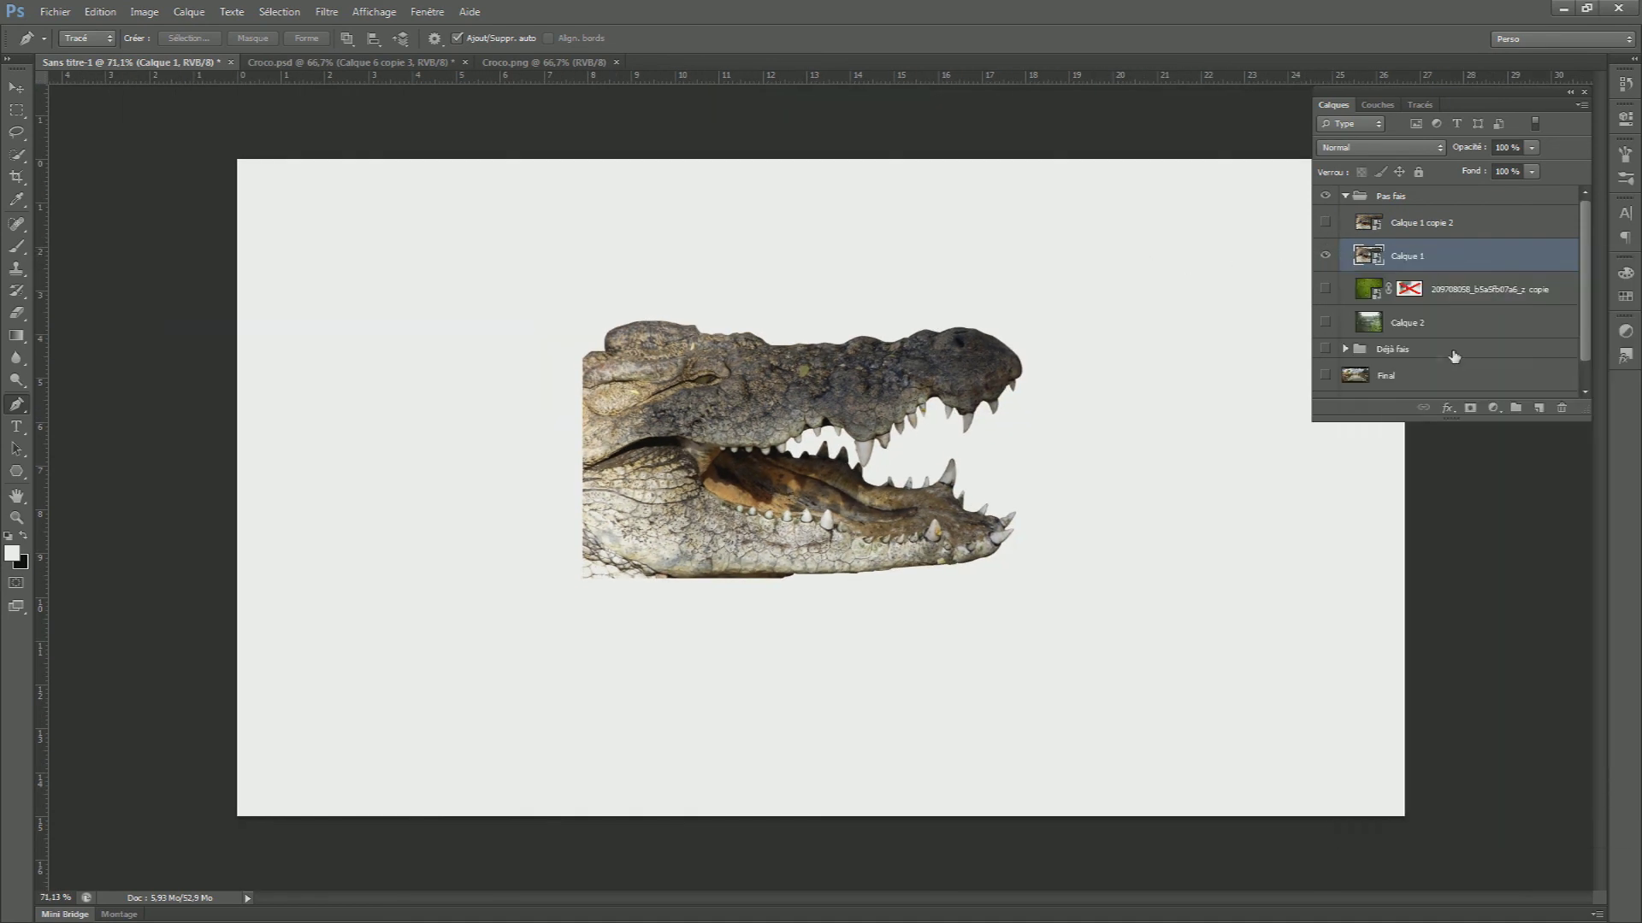
{"action": "key", "text": "ctrl+z"}
Duplicate the masked Calque 1 layer and convert the original Calque 1 to a smart object
{"action": "left_click_drag", "start_coordinate": [1408, 258], "coordinate": [1409, 259]}
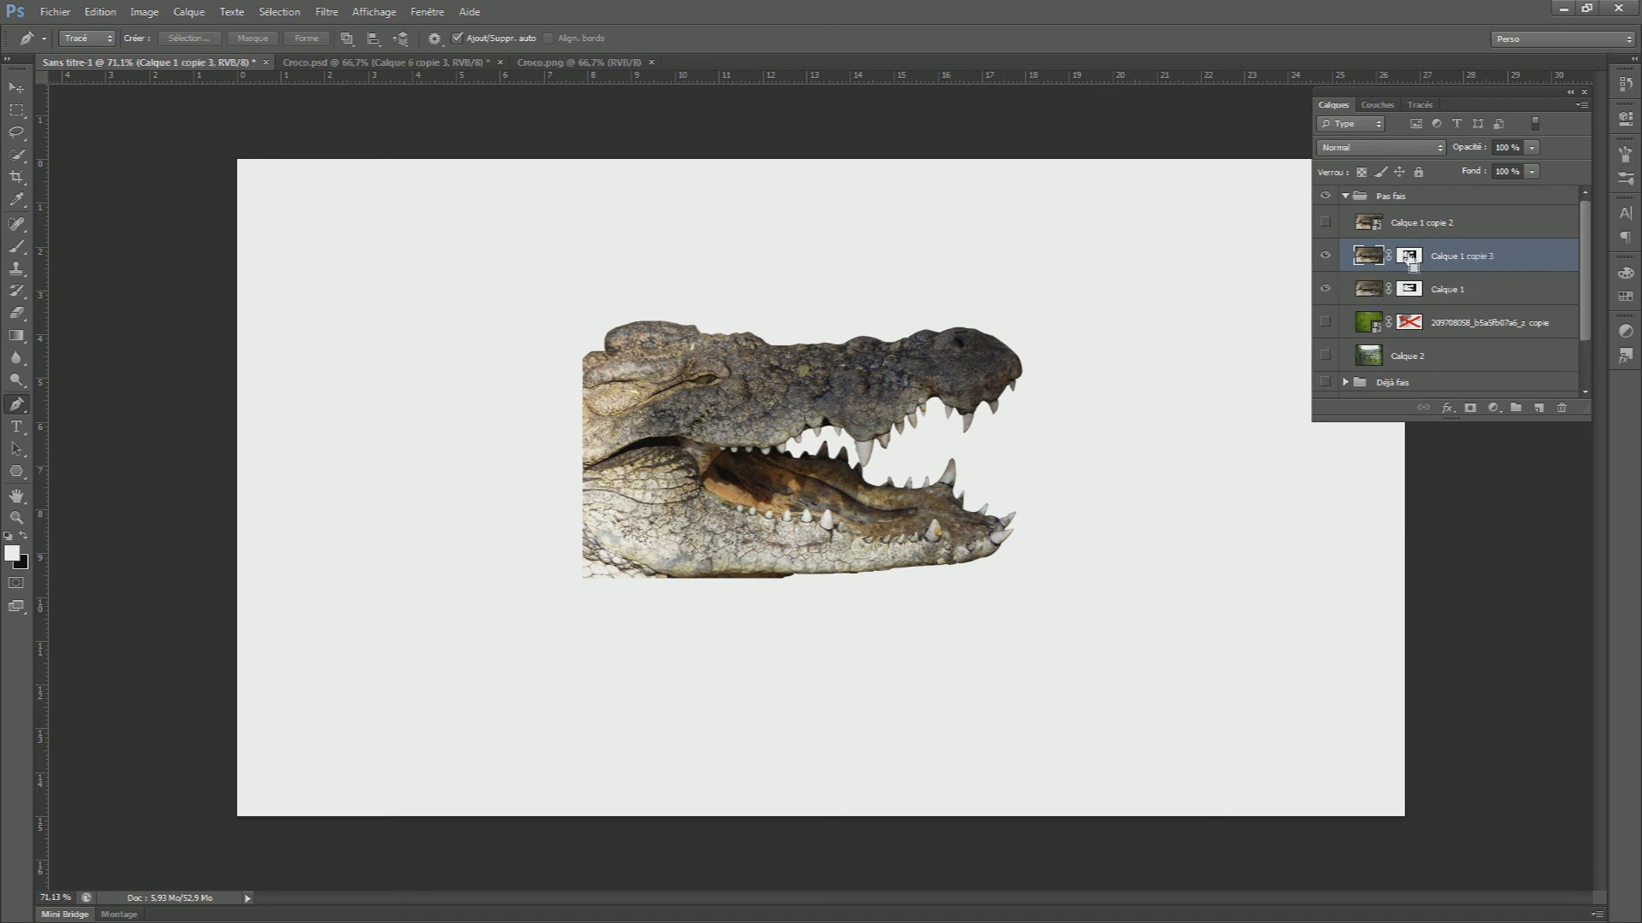
{"action": "key", "text": "ctrl+j"}
{"action": "right_click", "coordinate": [1471, 298]}
{"action": "left_click", "coordinate": [1461, 399]}
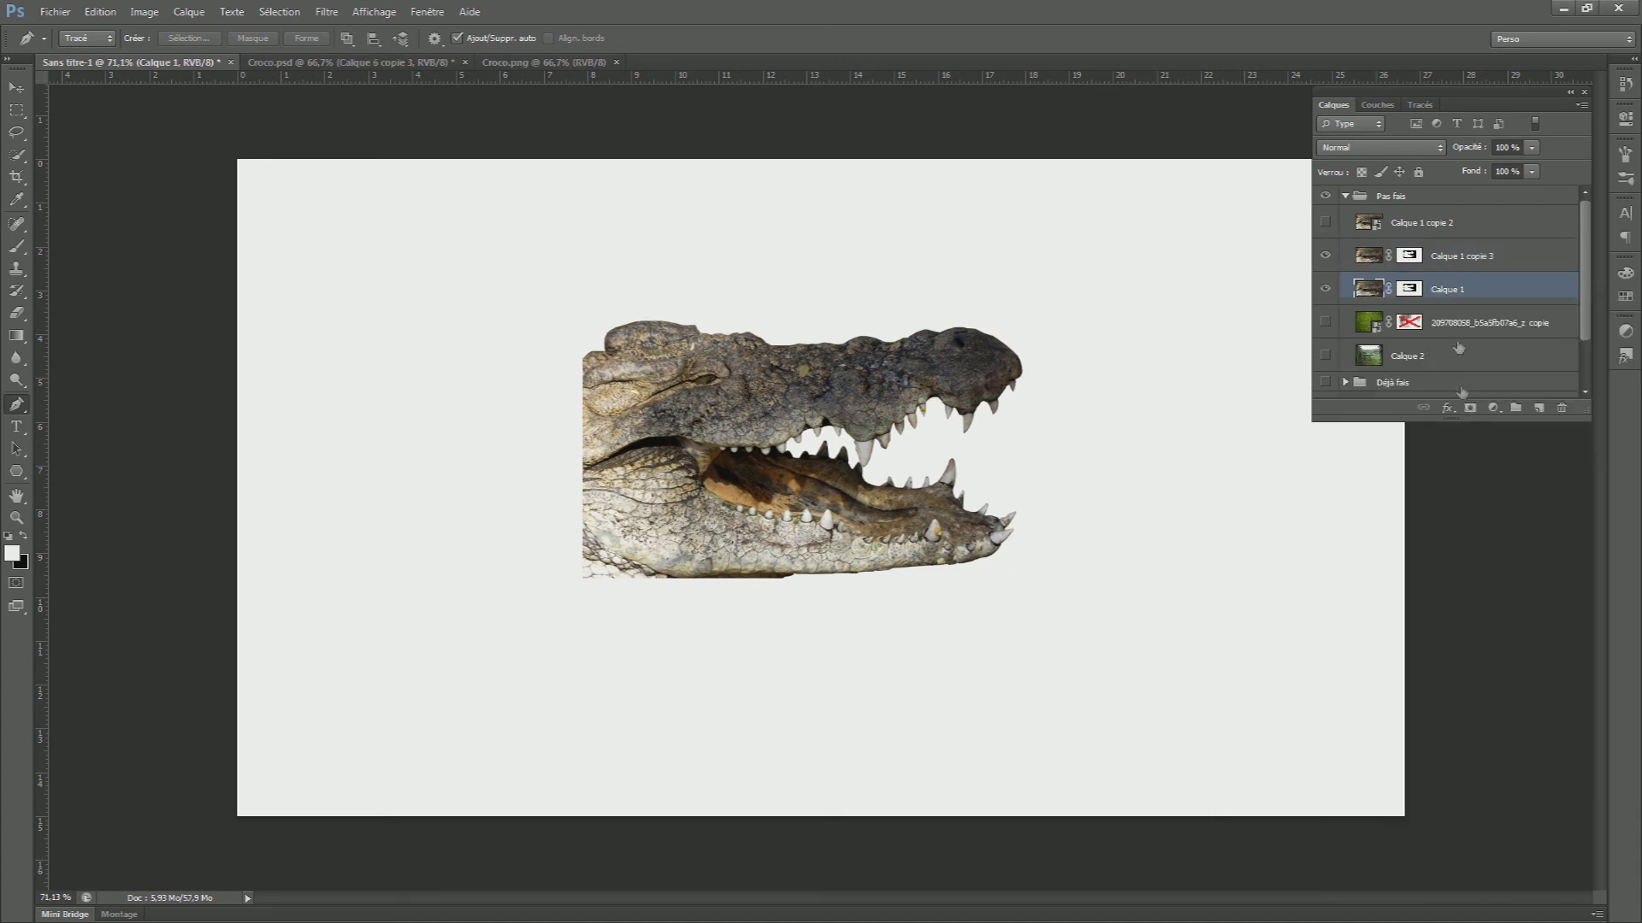
Move the layer mask from Calque 1 copie 3 to the Calque 1 smart object, and delete Calque 1 copie 3
{"action": "left_click_drag", "start_coordinate": [1412, 259], "coordinate": [1413, 298]}
{"action": "right_click", "coordinate": [1401, 248]}
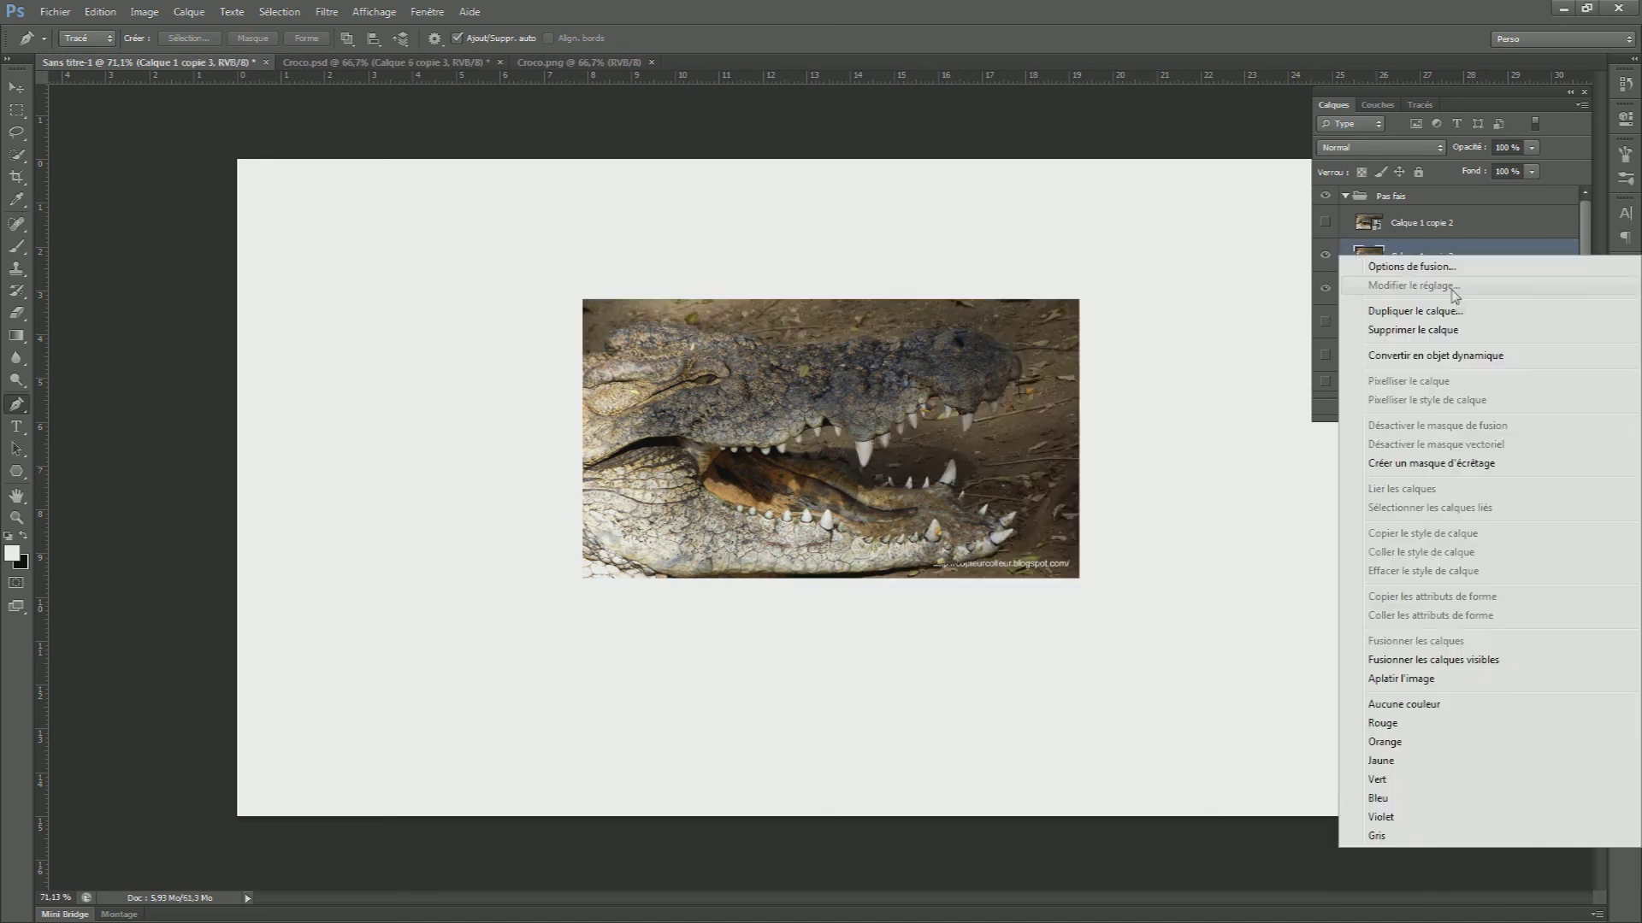
{"action": "left_click", "coordinate": [1426, 334]}
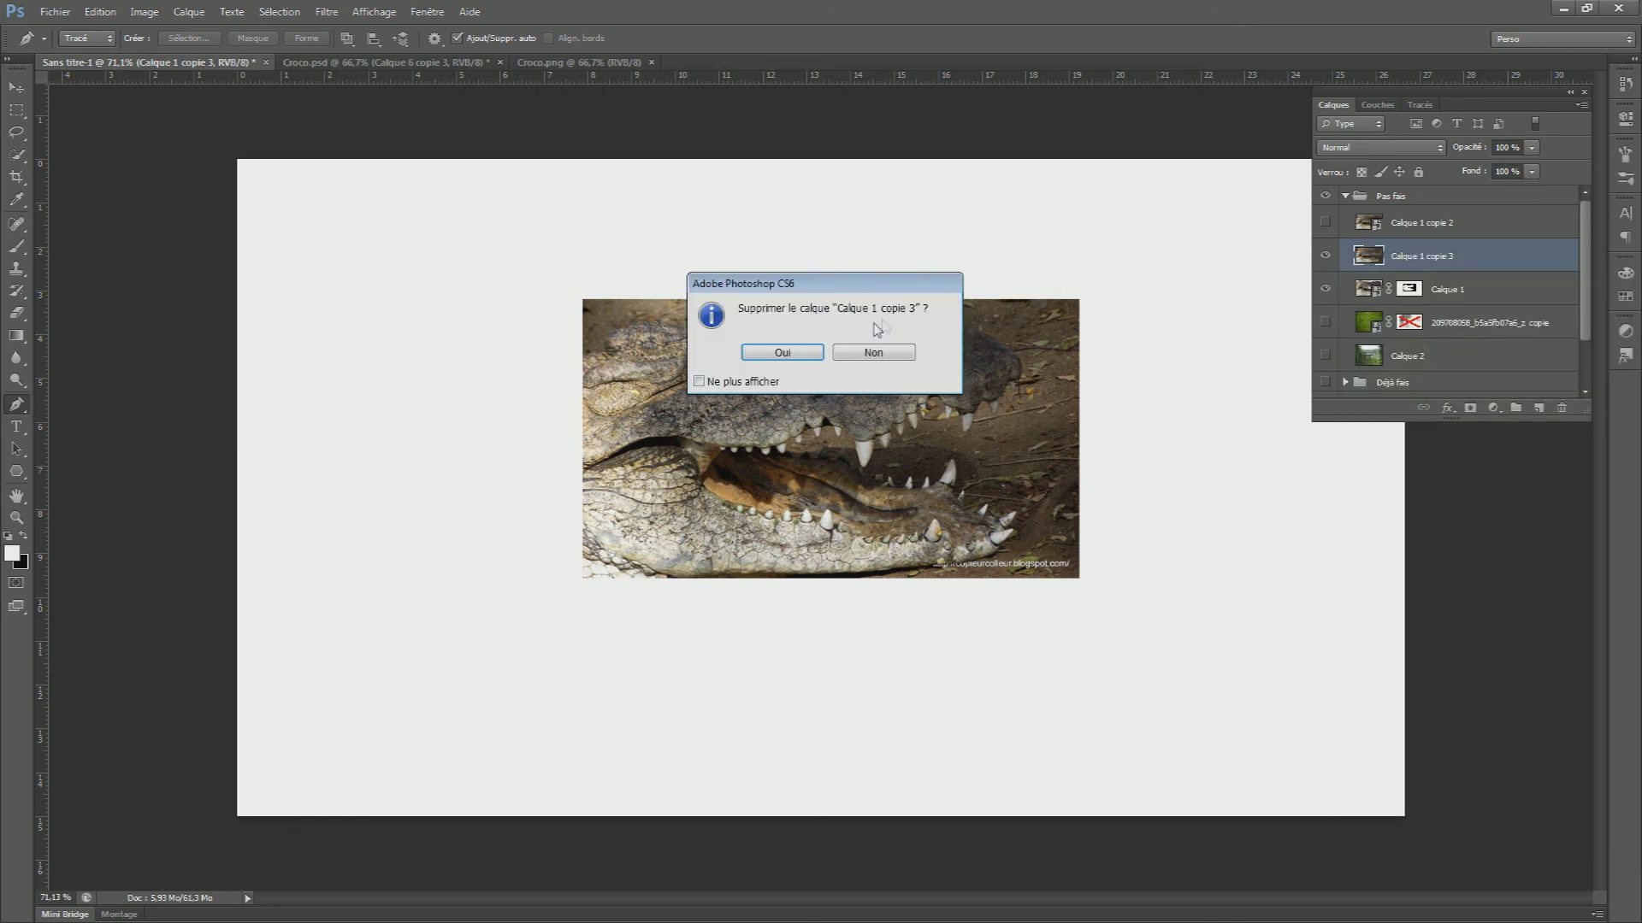
{"action": "left_click", "coordinate": [782, 352]}
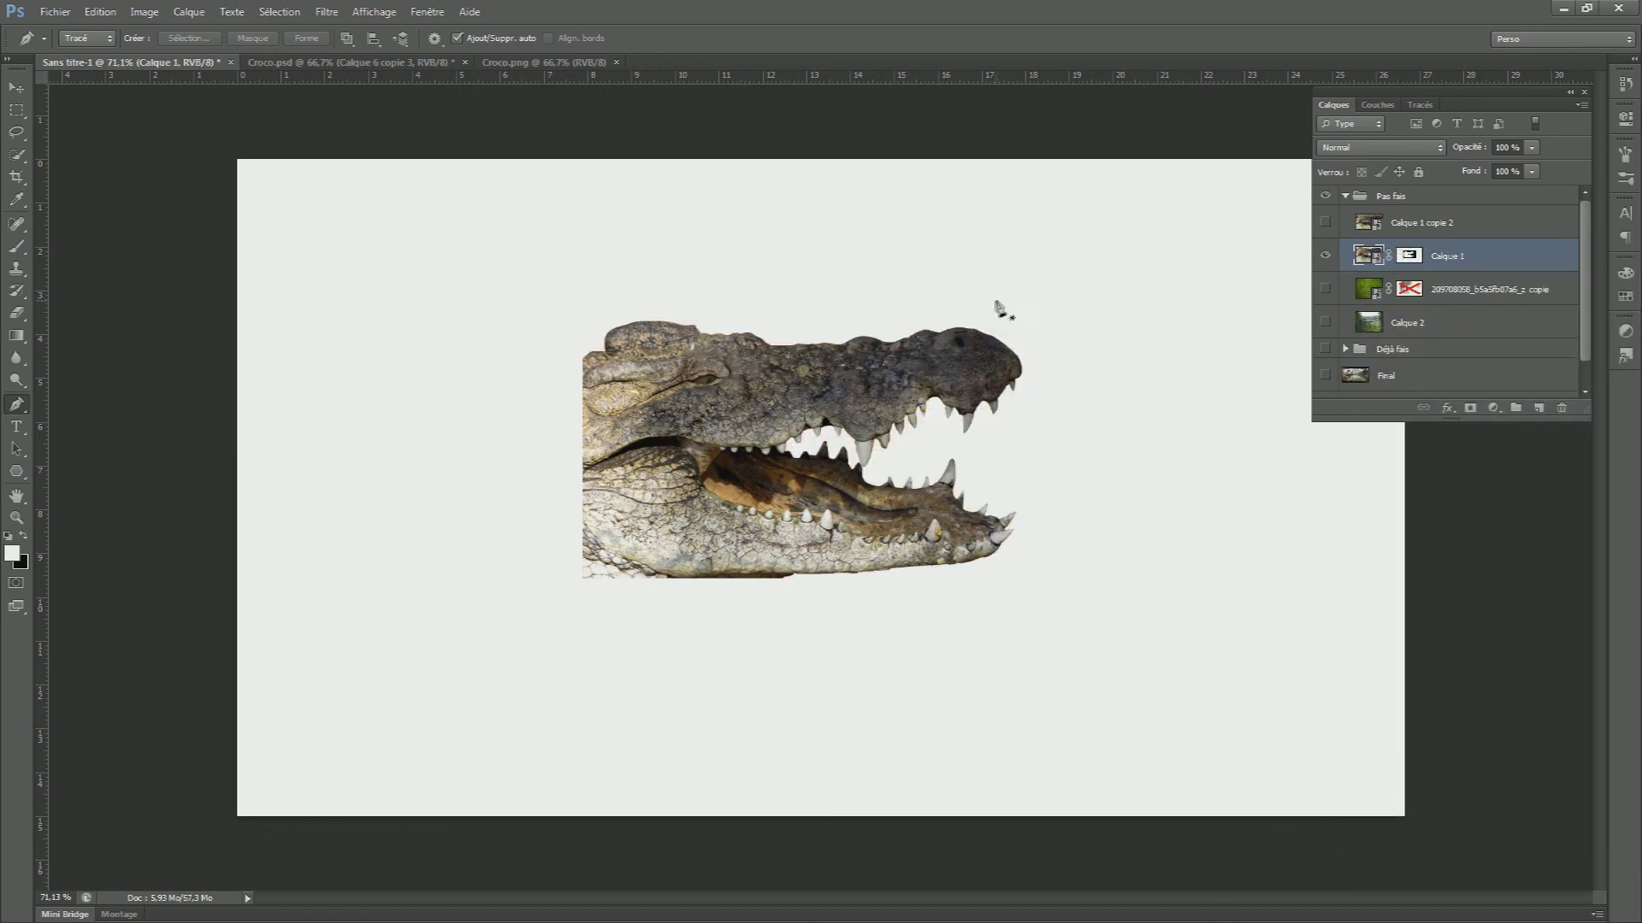
Show the Final layer of the Crocodile Island montage behind the masked crocodile head
{"action": "scroll", "coordinate": [983, 342], "scroll_direction": "up", "scroll_amount": 3}
{"action": "scroll", "coordinate": [983, 342], "scroll_direction": "down", "scroll_amount": 2}
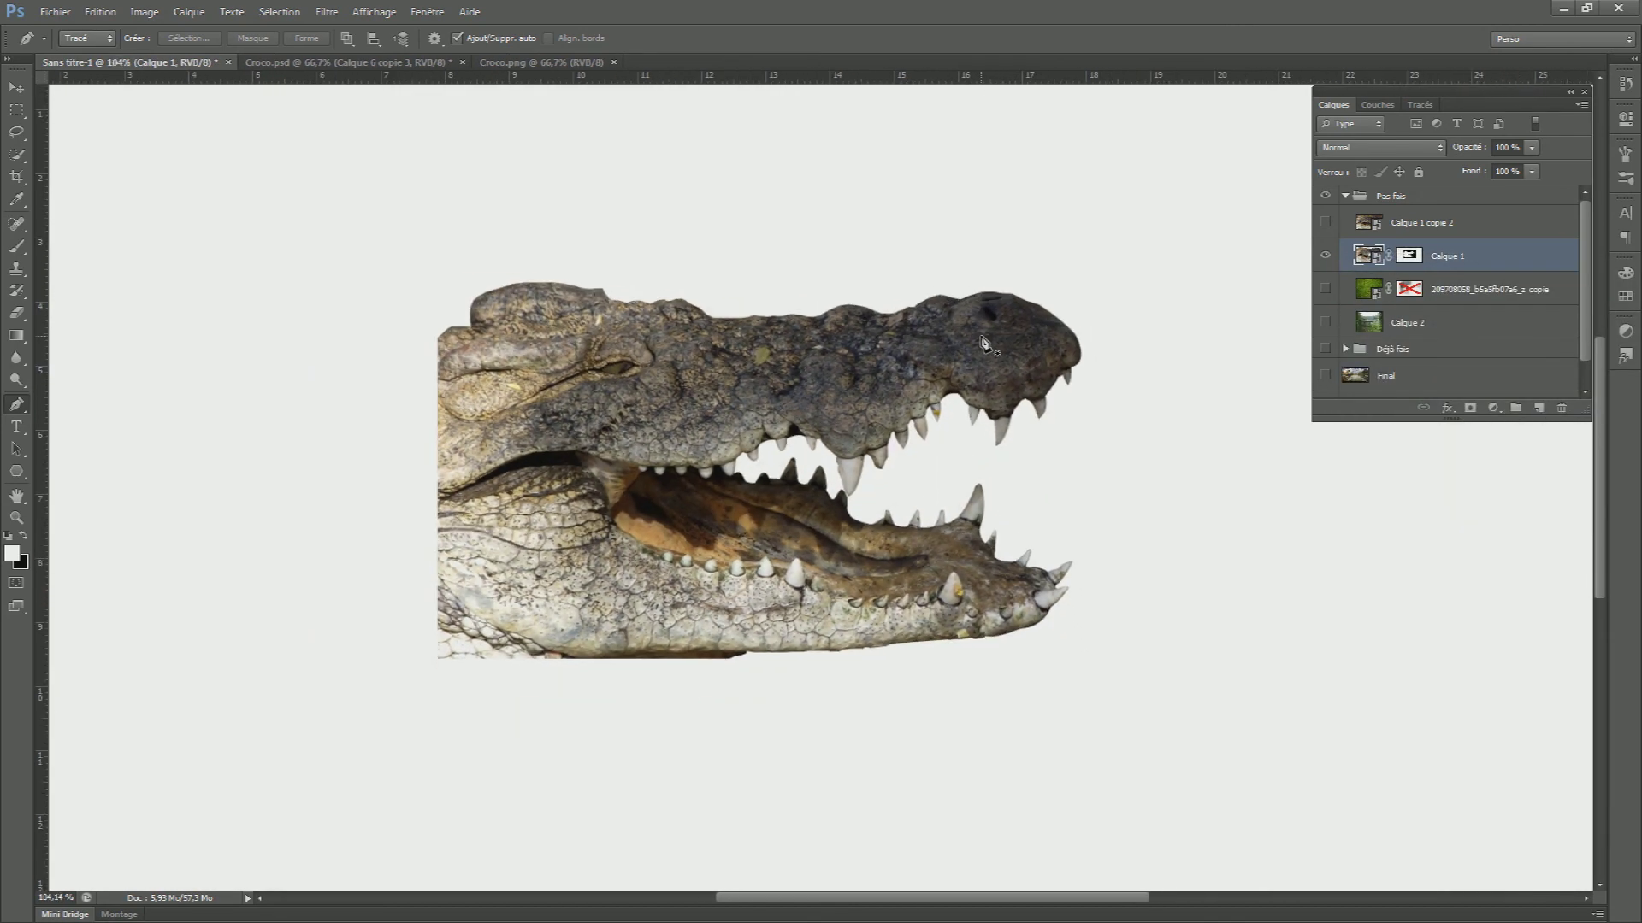
{"action": "scroll", "coordinate": [1009, 352], "scroll_direction": "down", "scroll_amount": 2}
{"action": "scroll", "coordinate": [1330, 344], "scroll_direction": "down", "scroll_amount": 2}
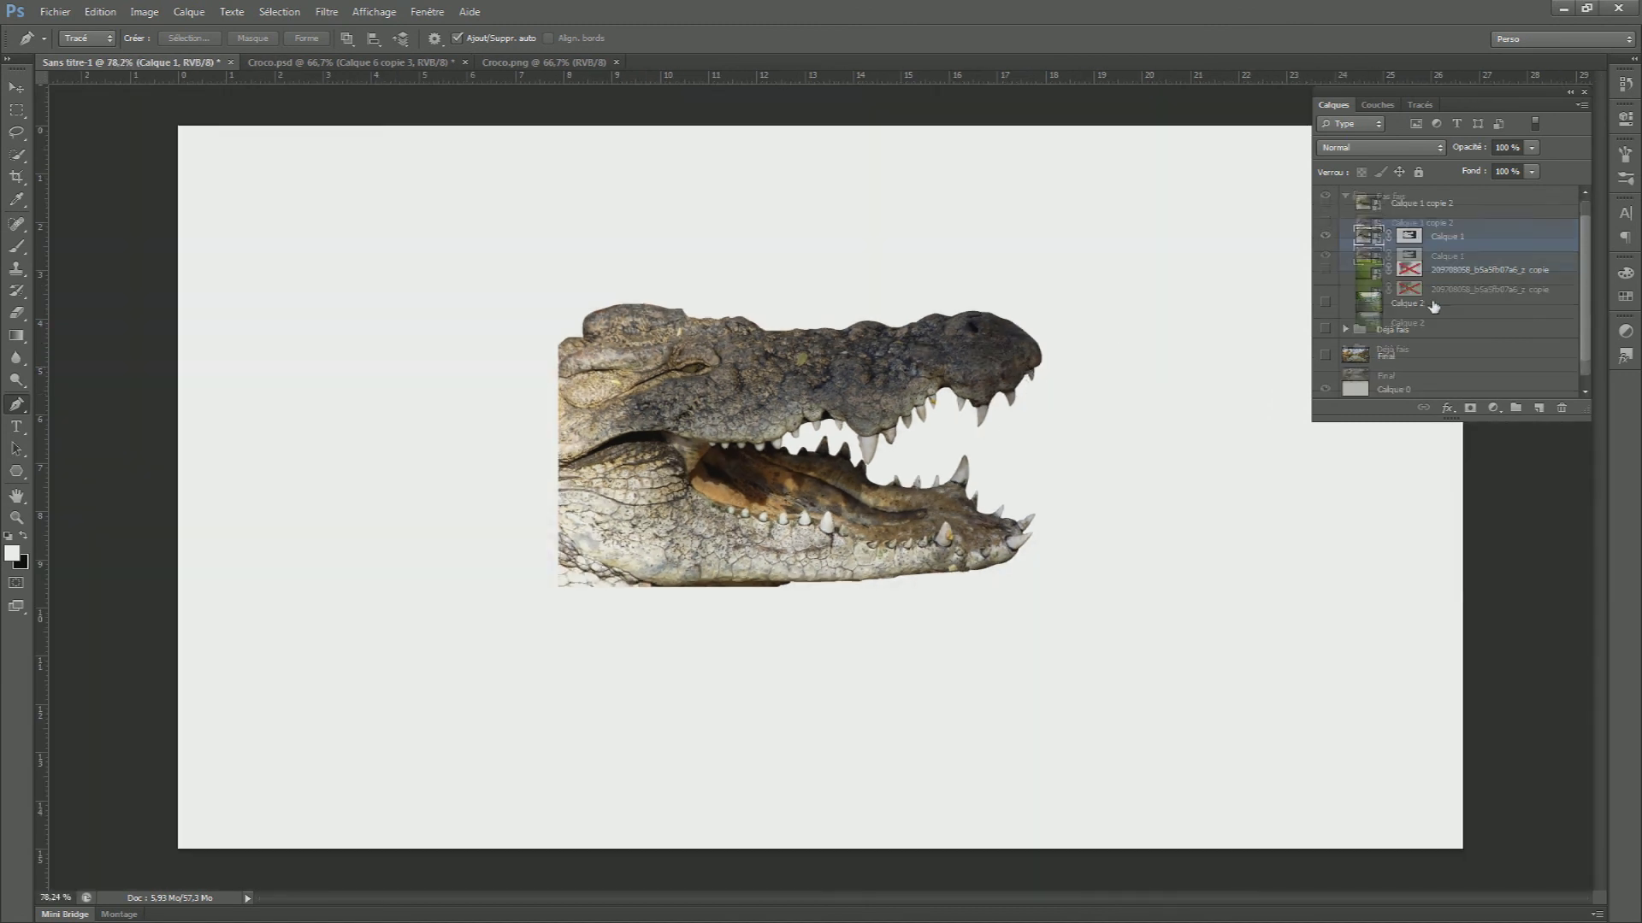
{"action": "left_click", "coordinate": [1326, 349]}
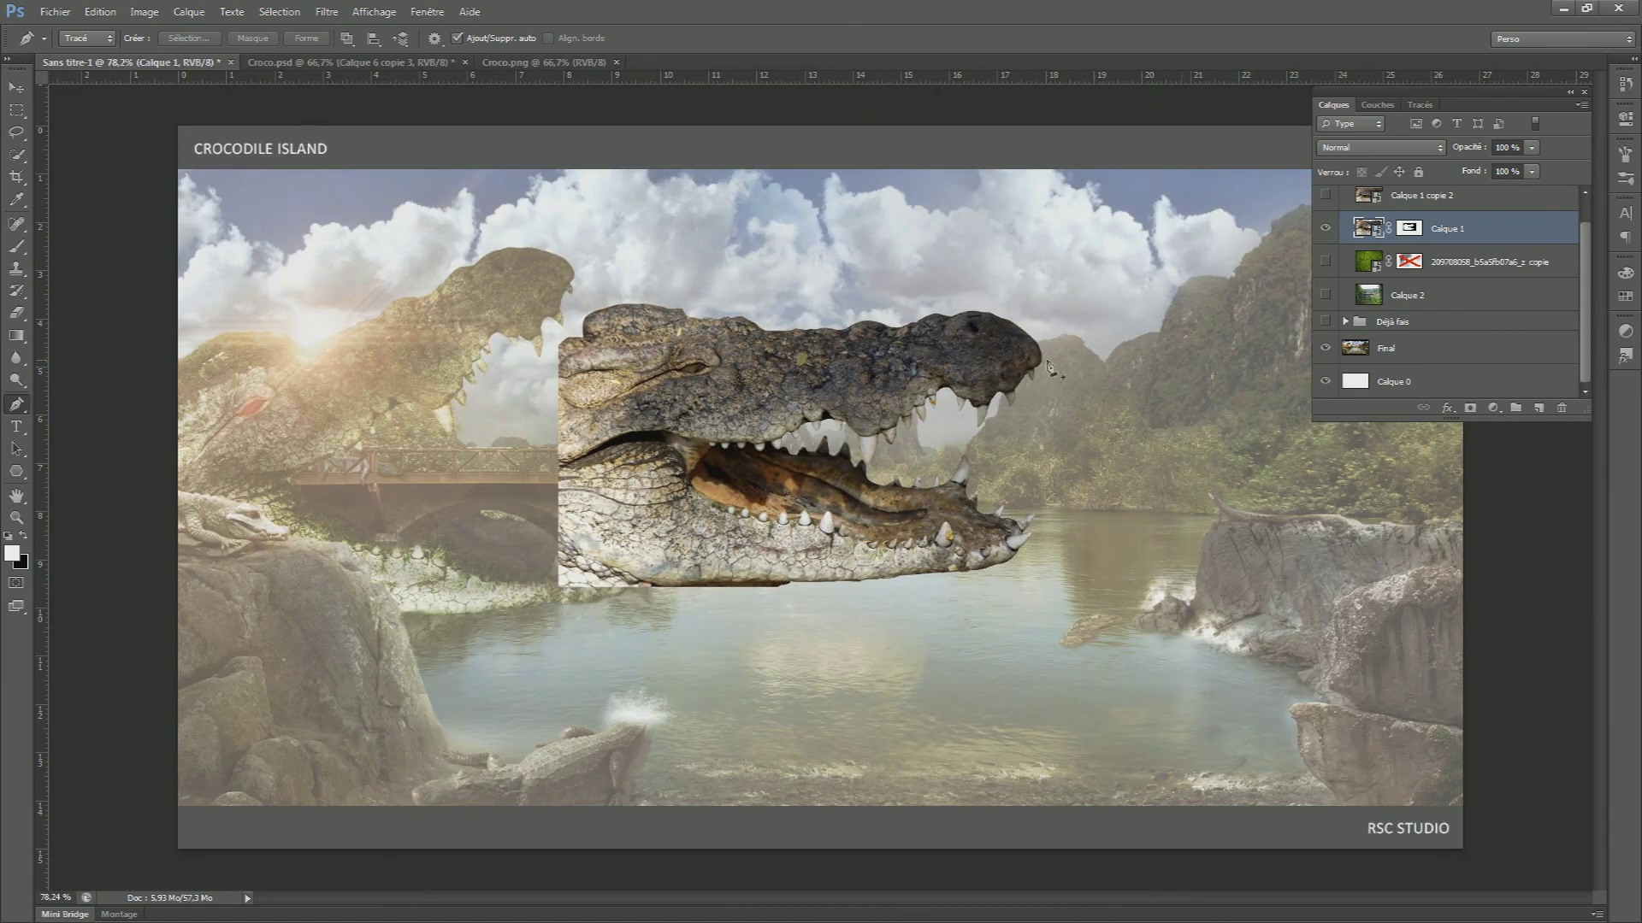
Move the masked crocodile head on Calque 1 against the left edge of the montage
{"action": "key", "text": "v"}
{"action": "left_click_drag", "start_coordinate": [547, 380], "coordinate": [223, 391]}
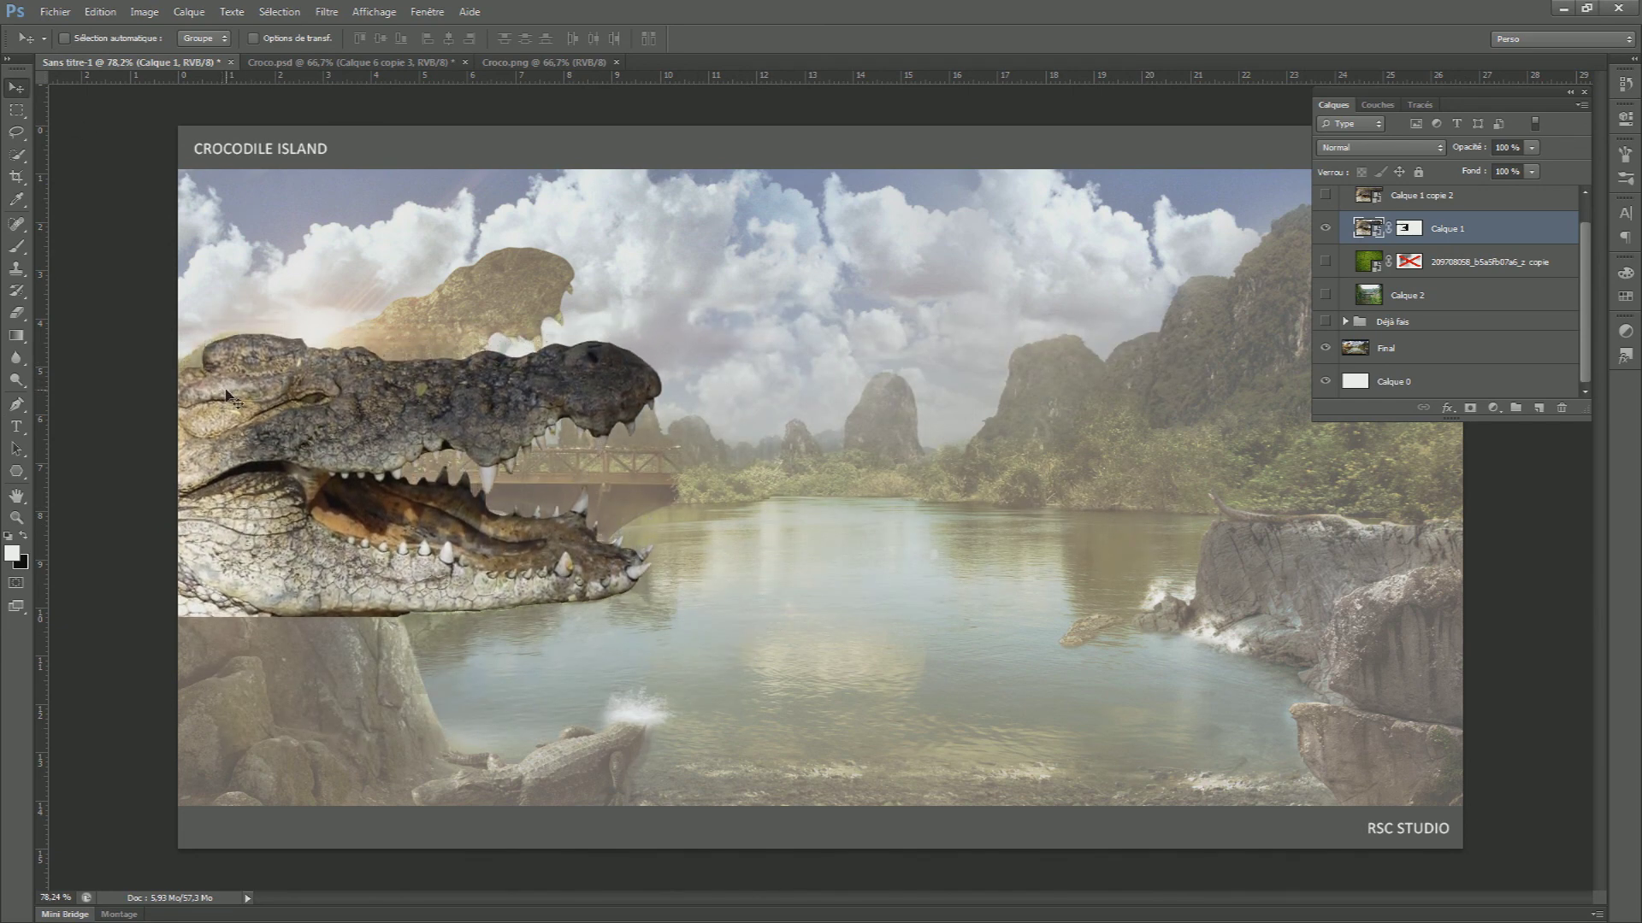
{"action": "mouse_move", "coordinate": [248, 389]}
{"action": "left_mouse_down"}
{"action": "mouse_move", "coordinate": [248, 448]}
{"action": "mouse_move", "coordinate": [686, 348]}
{"action": "mouse_move", "coordinate": [263, 362]}
{"action": "mouse_move", "coordinate": [247, 398]}
{"action": "left_mouse_up"}
Outline the crocodile's upper jaw with the Lasso tool, following the teeth along its lower edge
{"action": "scroll", "coordinate": [628, 408], "scroll_direction": "up", "scroll_amount": 2}
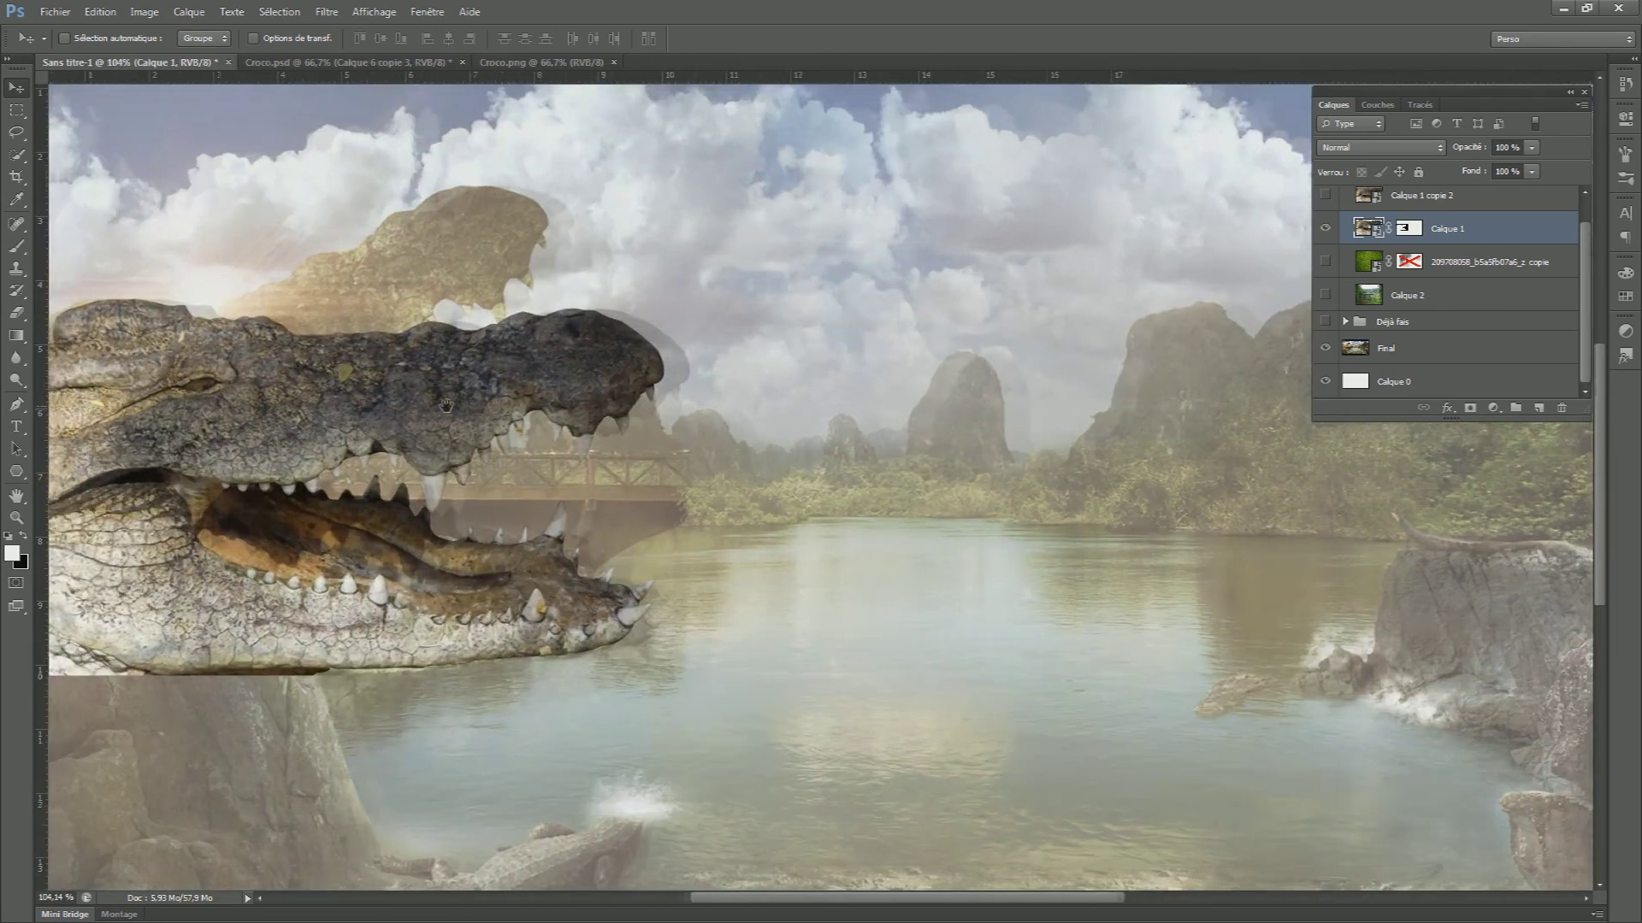
{"action": "scroll", "coordinate": [760, 404], "scroll_direction": "left", "scroll_amount": 3}
{"action": "key", "text": "ctrl+0"}
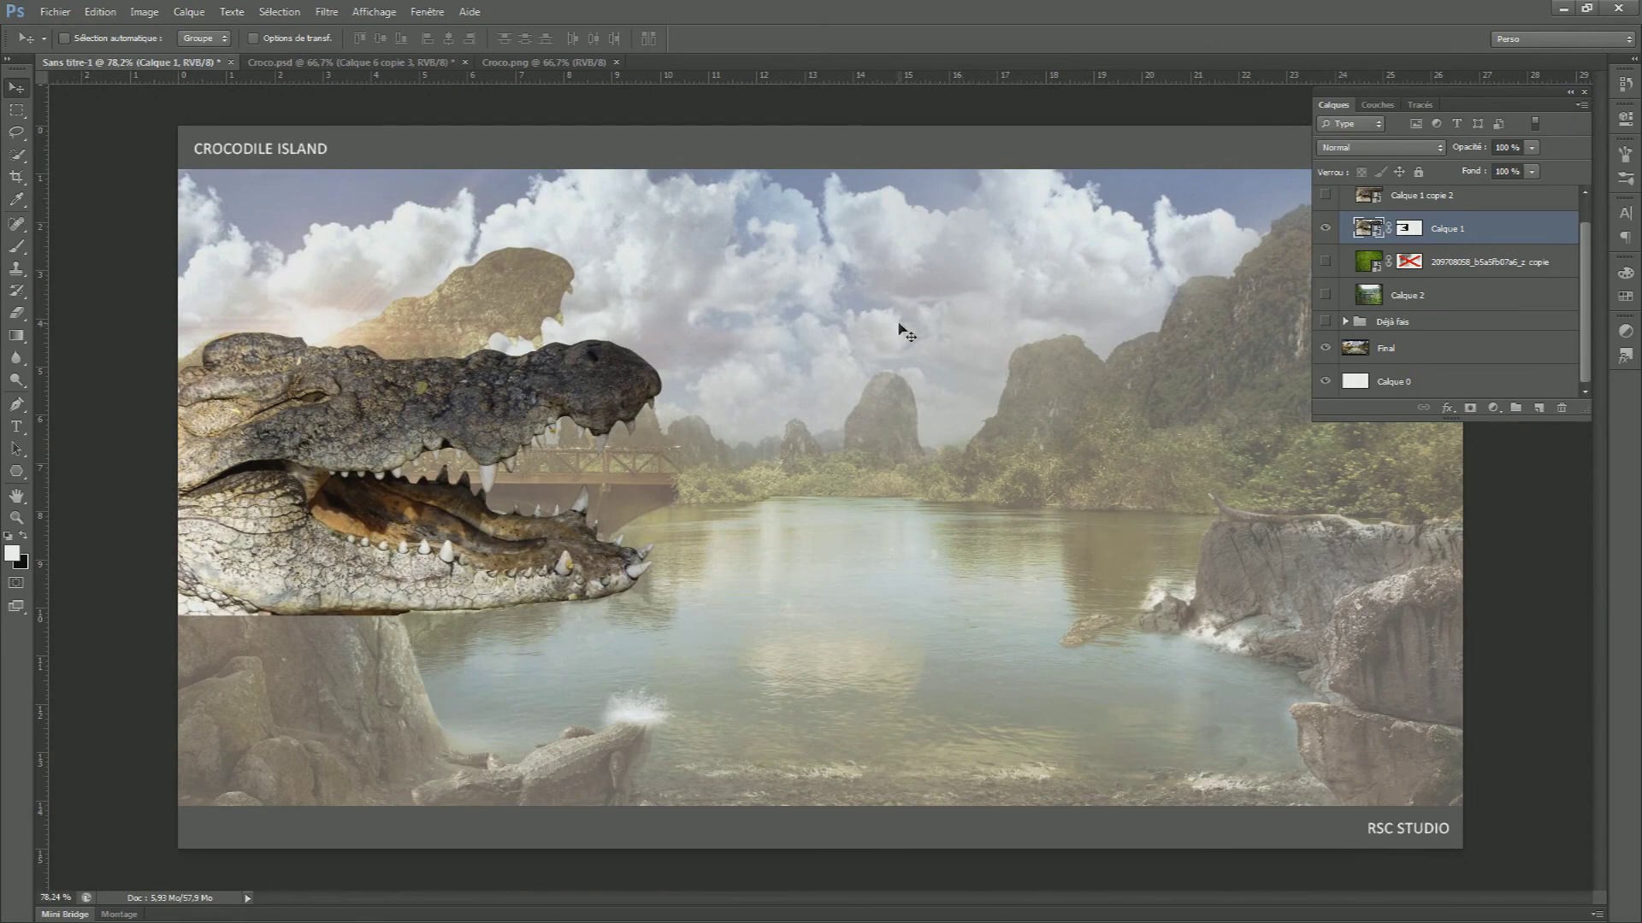
{"action": "scroll", "coordinate": [506, 332], "scroll_direction": "up", "scroll_amount": 1}
{"action": "scroll", "coordinate": [506, 332], "scroll_direction": "up", "scroll_amount": 3}
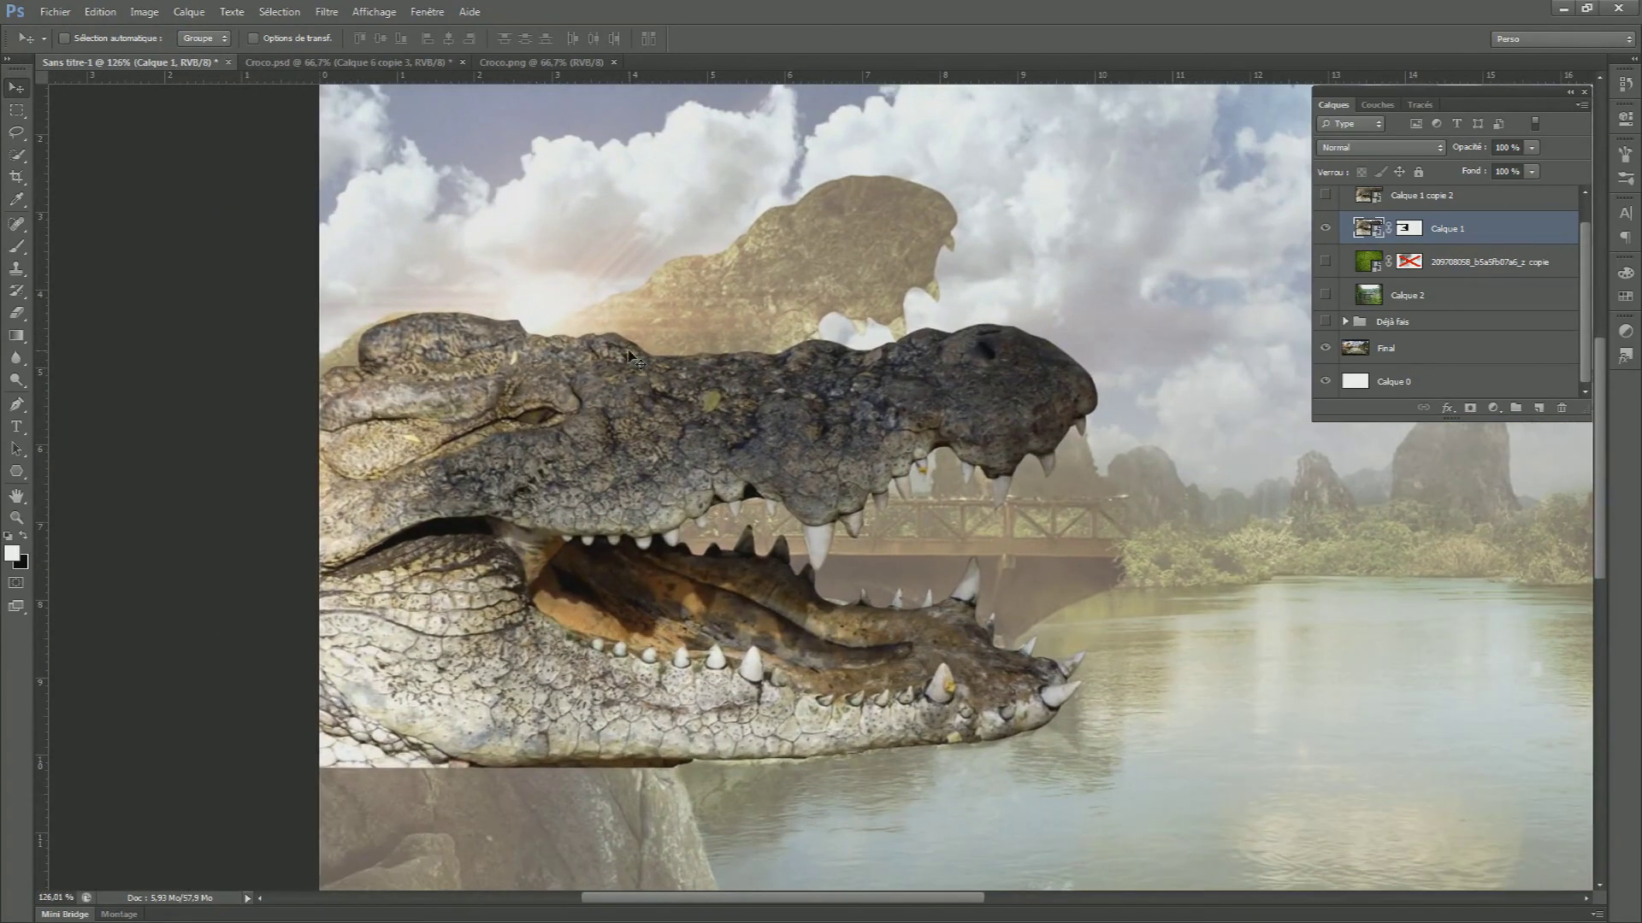
{"action": "left_click", "coordinate": [20, 137]}
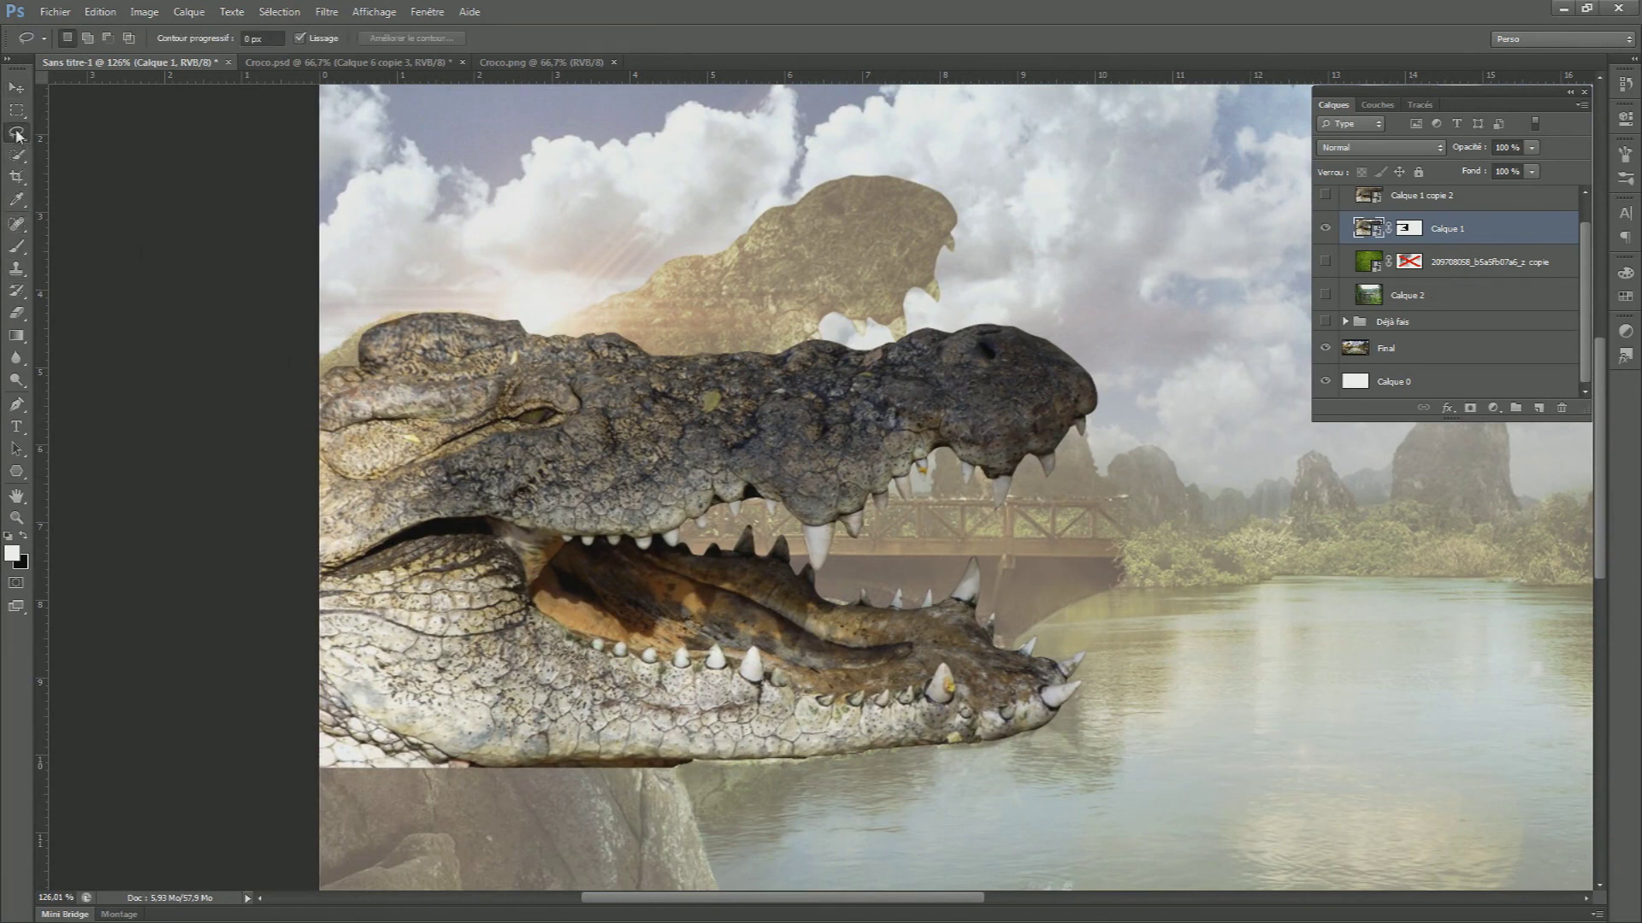
{"action": "mouse_move", "coordinate": [291, 397]}
{"action": "left_mouse_down"}
{"action": "mouse_move", "coordinate": [395, 314]}
{"action": "mouse_move", "coordinate": [658, 256]}
{"action": "mouse_move", "coordinate": [1060, 294]}
{"action": "mouse_move", "coordinate": [1211, 442]}
{"action": "mouse_move", "coordinate": [1100, 562]}
{"action": "mouse_move", "coordinate": [904, 534]}
{"action": "left_mouse_up"}
{"action": "left_click_drag", "start_coordinate": [819, 572], "coordinate": [797, 543]}
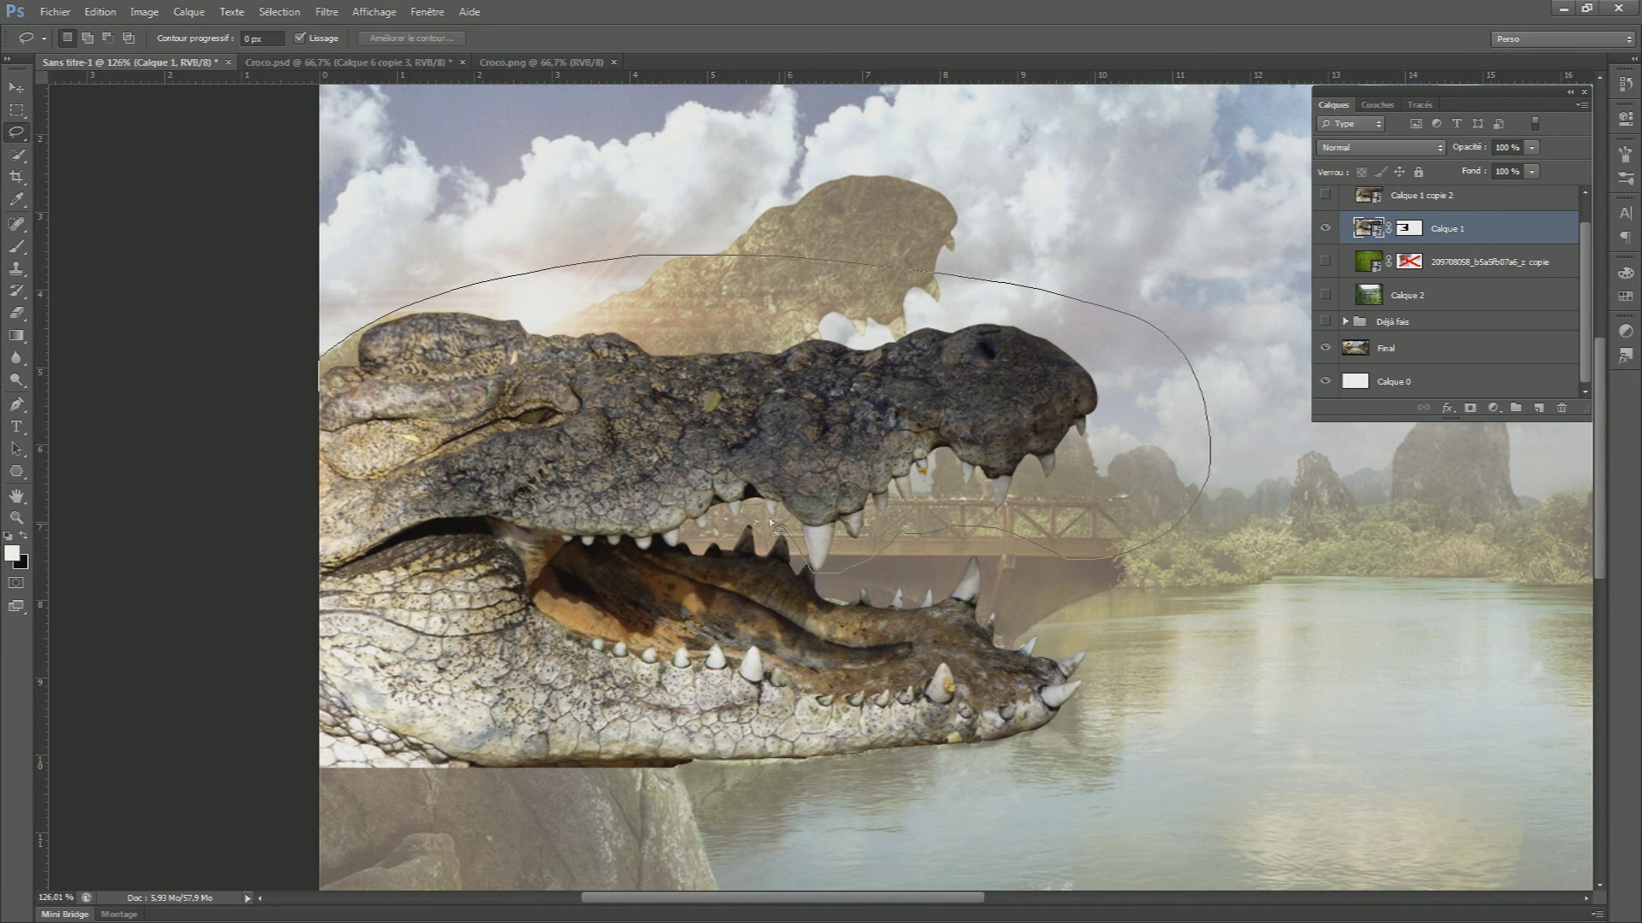
{"action": "left_click_drag", "start_coordinate": [669, 546], "coordinate": [661, 538]}
{"action": "left_click_drag", "start_coordinate": [627, 546], "coordinate": [623, 555]}
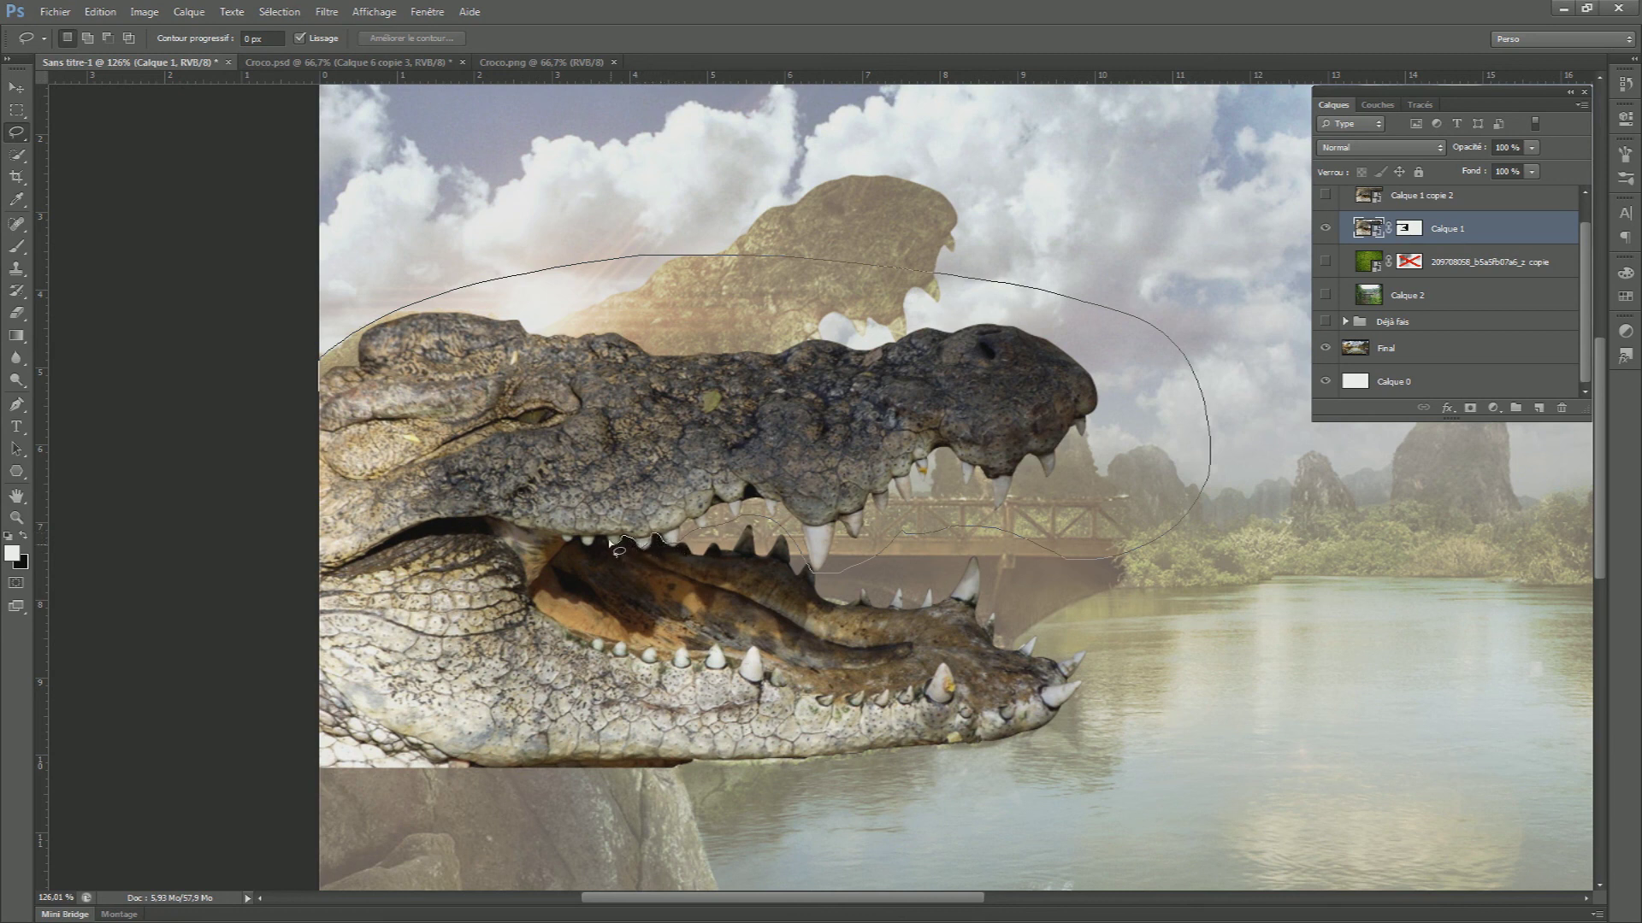